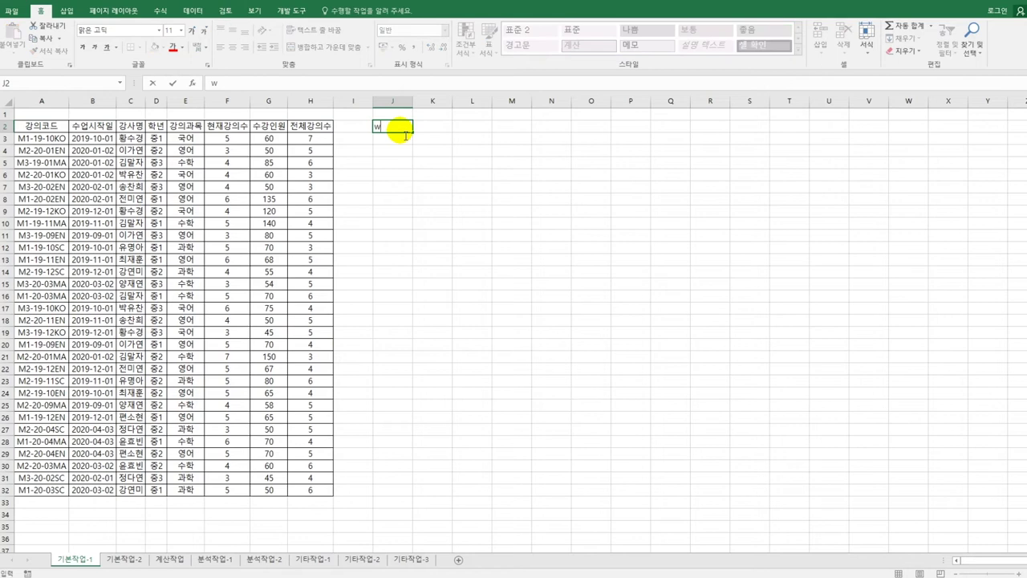
# Enter the heading 조건 in J2 and begin an AND formula in J3 with $D3="중1" as its first condition
pyautogui.write('조건')
pyautogui.press('Return')
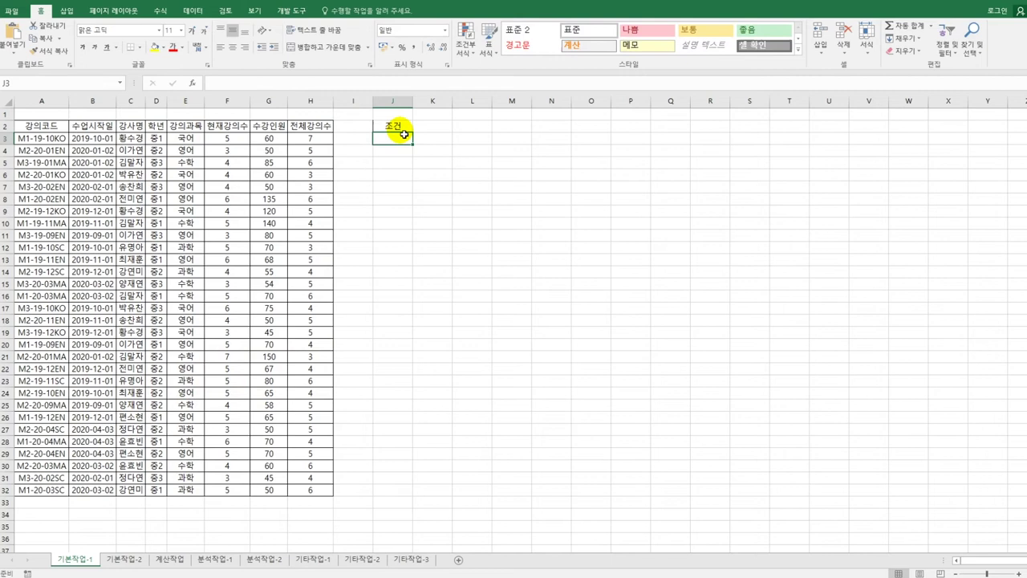
pyautogui.write('=an')
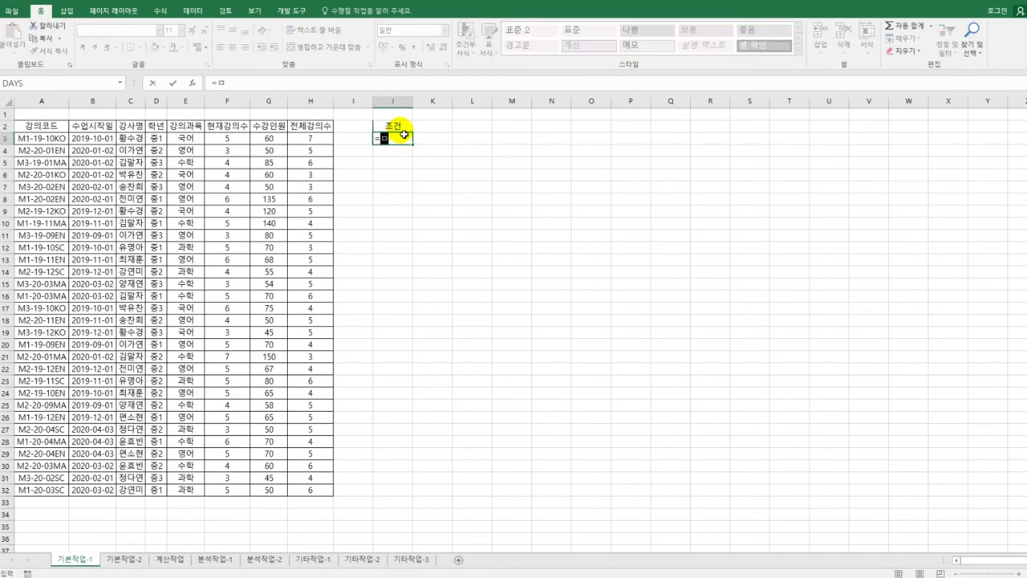
pyautogui.write('d(')
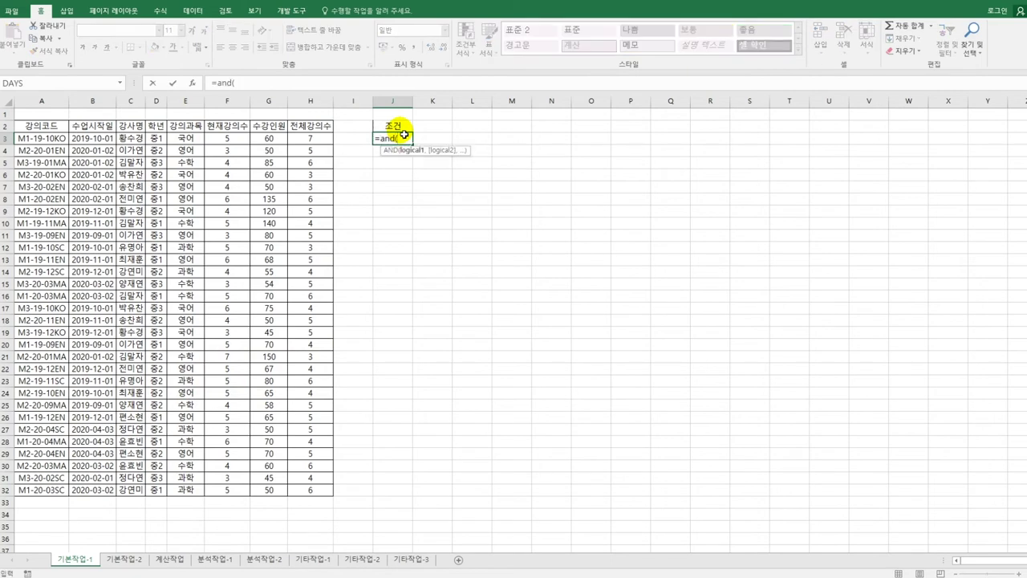
pyautogui.click(160, 142)
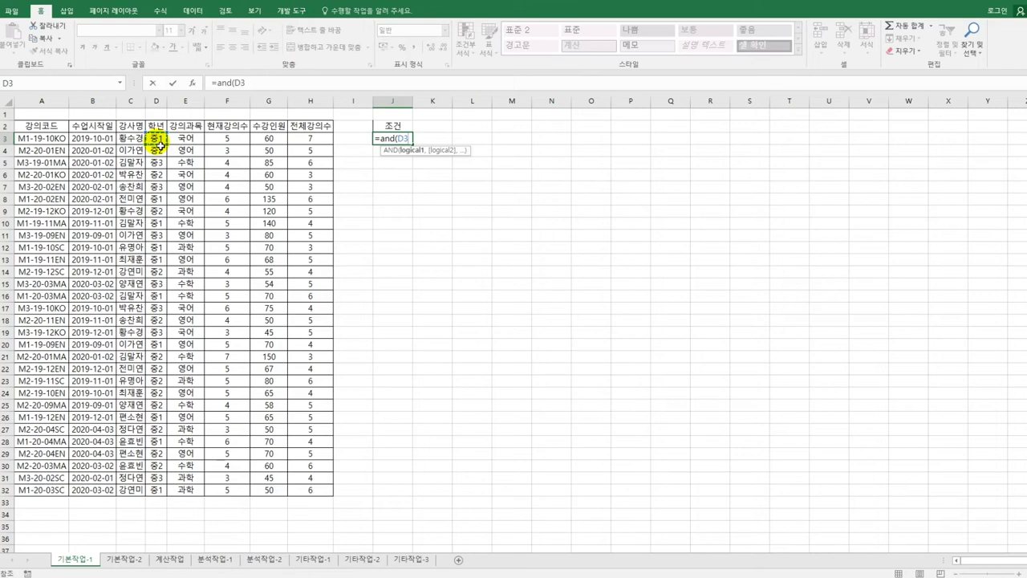
pyautogui.write('=')
pyautogui.write('"')
pyautogui.write('ㅈㅜㅇ')
pyautogui.write('1",')
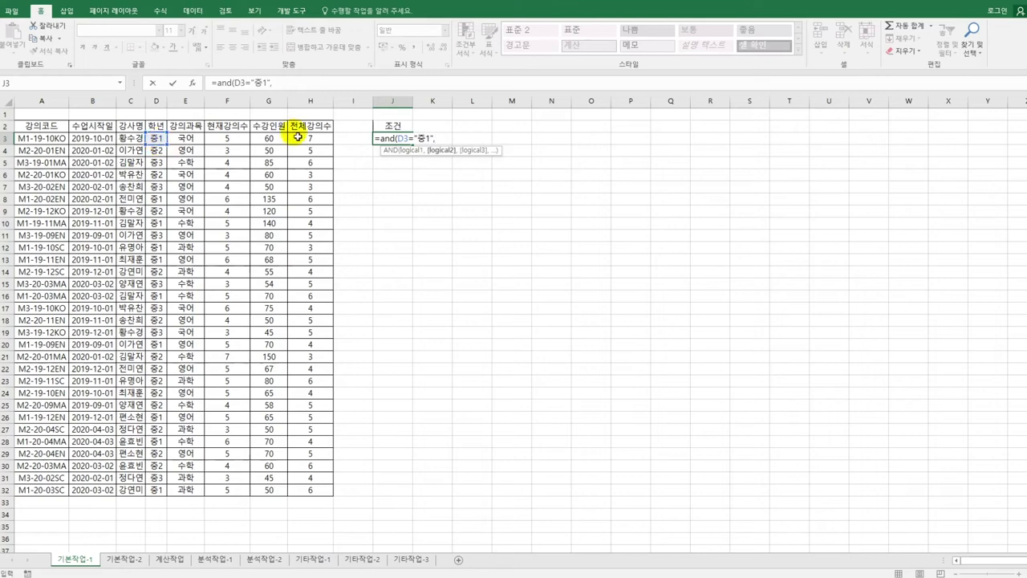
pyautogui.press('F2')
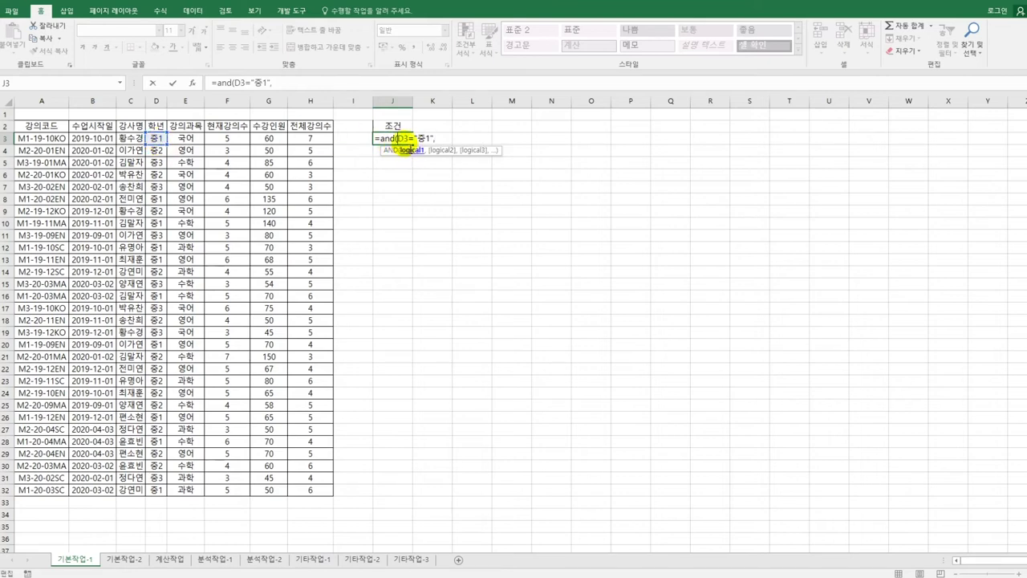
pyautogui.write('$')
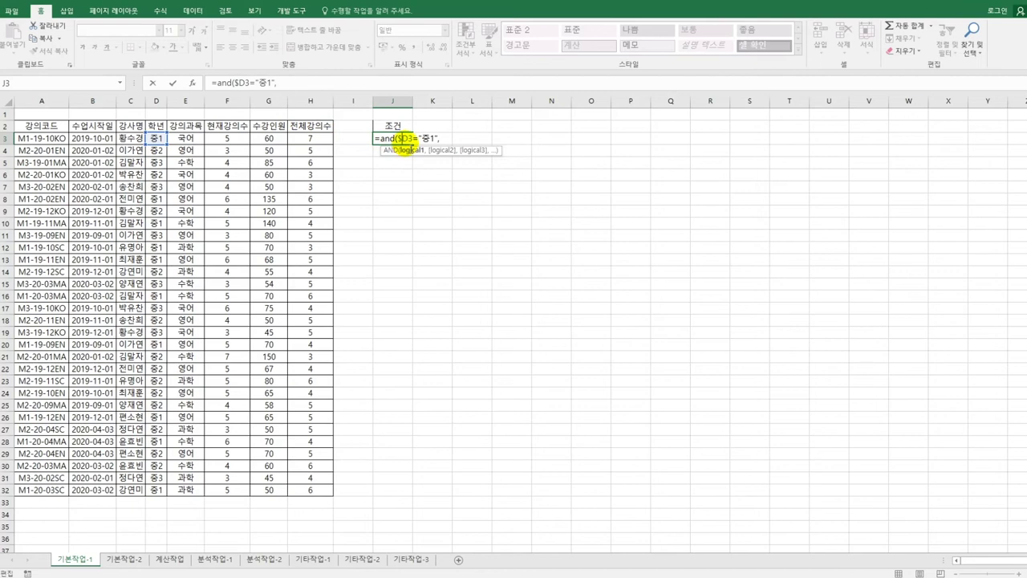
pyautogui.press('End')
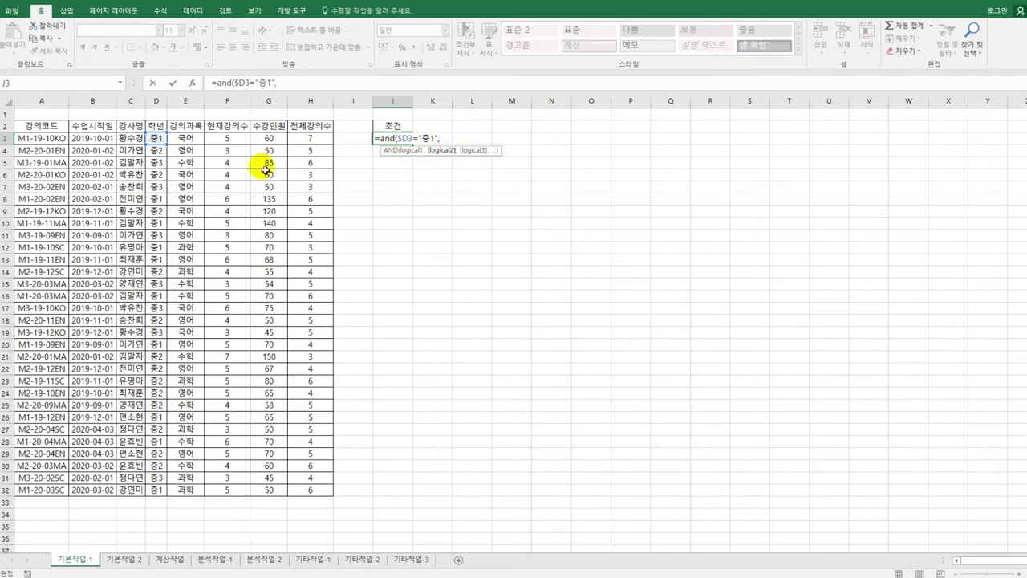
# Start the AND formula's second condition with the column-absolute reference $F3 and the >= comparison
pyautogui.click(247, 144)
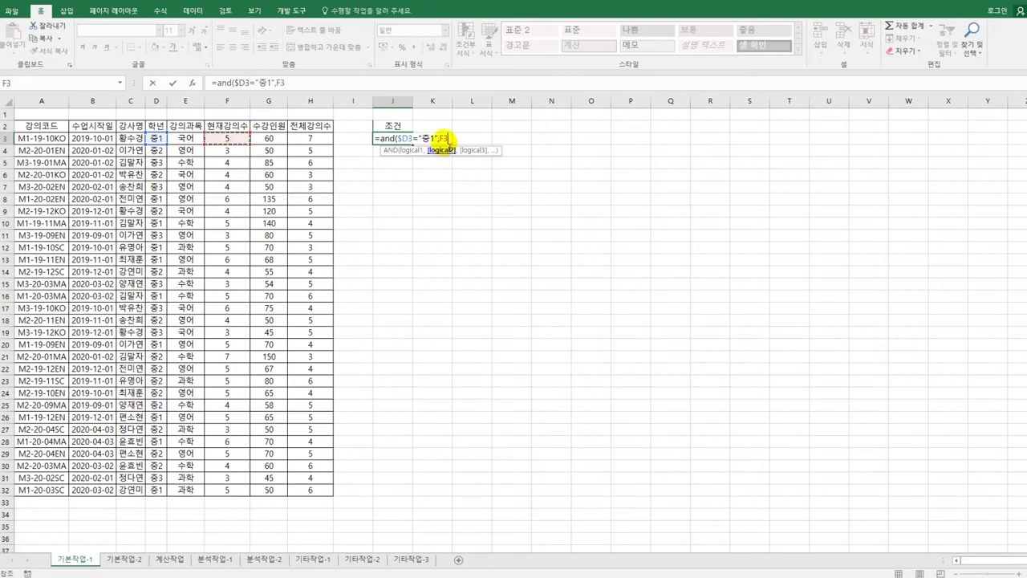
pyautogui.press('F4')
pyautogui.press('F4')
pyautogui.press('F4')
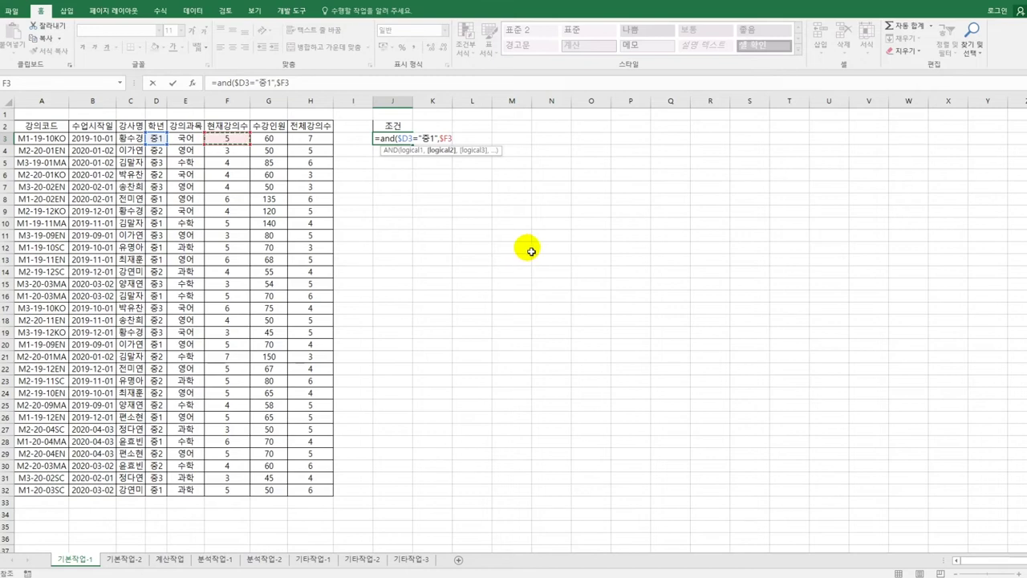
pyautogui.write('>=')
# Complete the second condition with PERCENTILE($F$3:$F$32,90%) and enter the finished formula in J3
pyautogui.write('p')
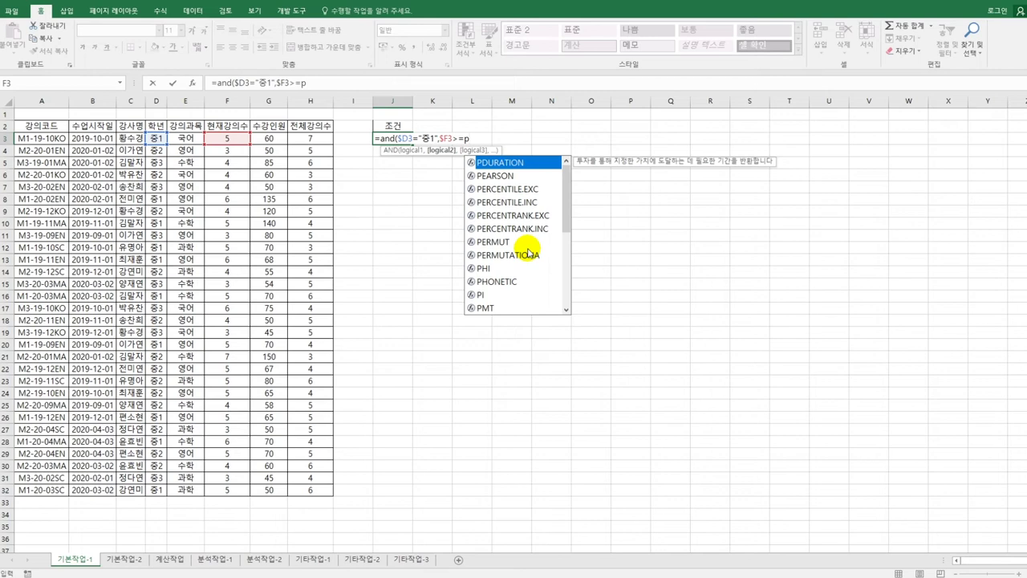
pyautogui.write('er')
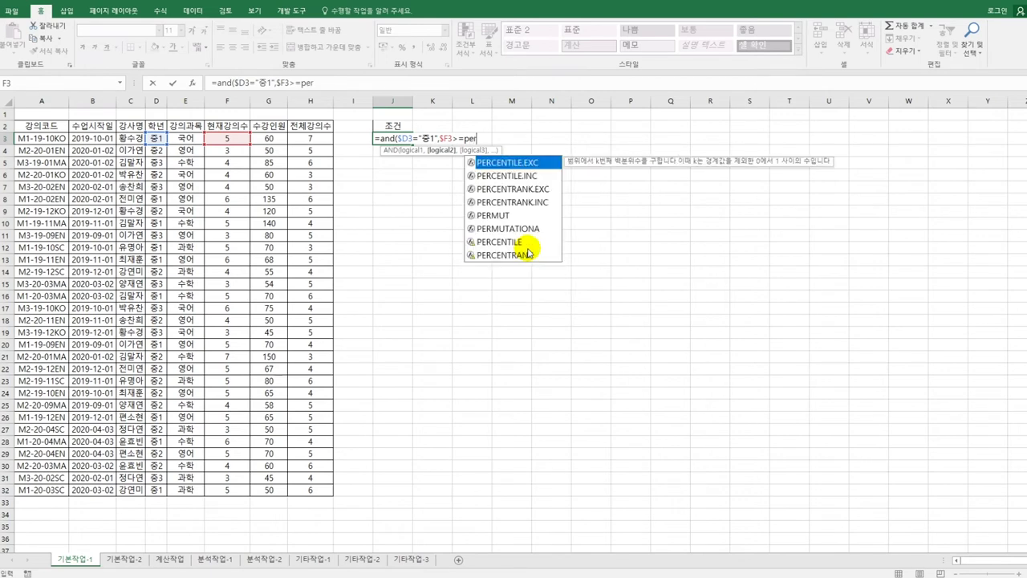
pyautogui.click(522, 243)
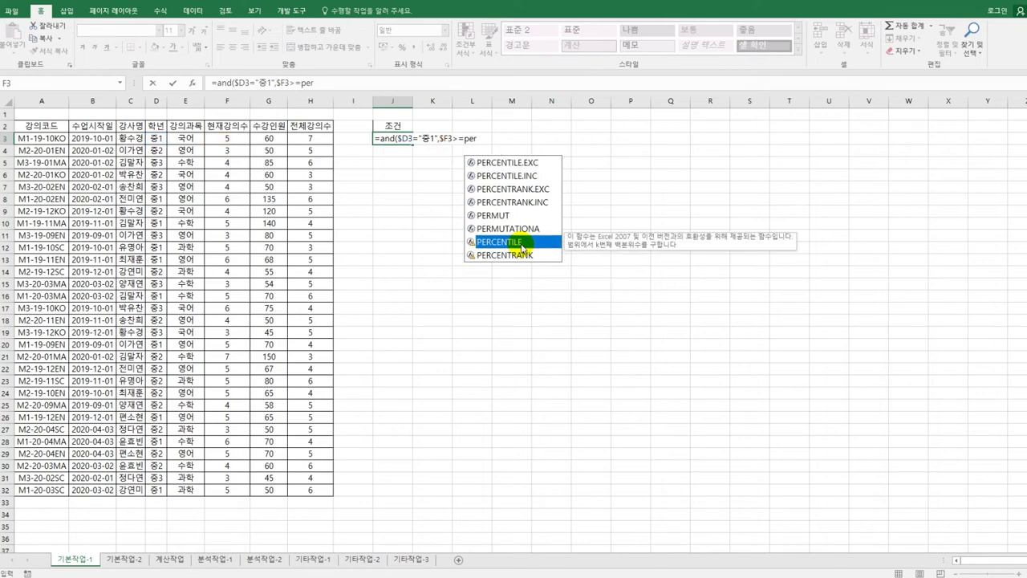
pyautogui.doubleClick(523, 245)
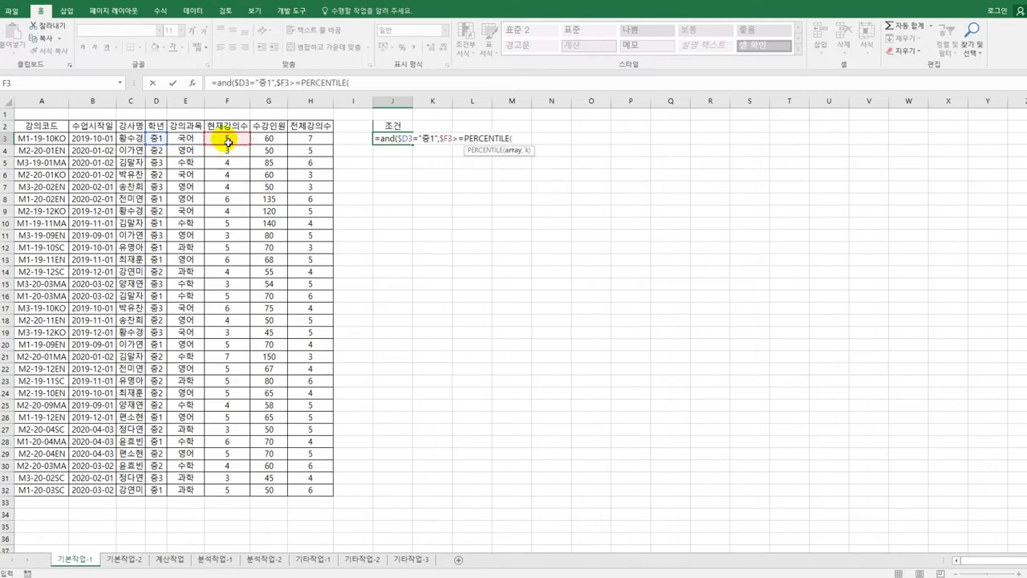
pyautogui.moveTo(228, 141); pyautogui.dragTo(223, 492)
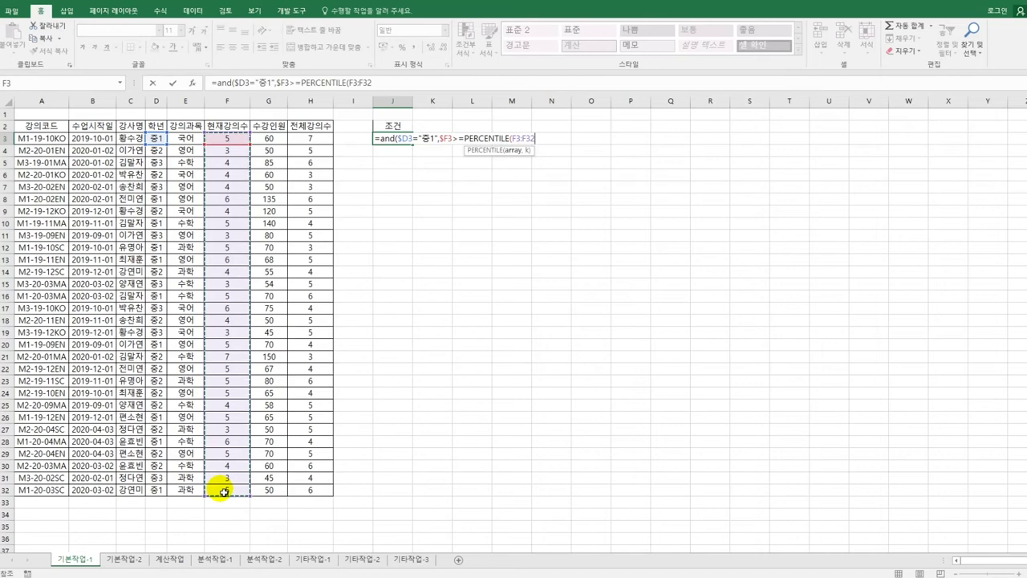
pyautogui.press('F4')
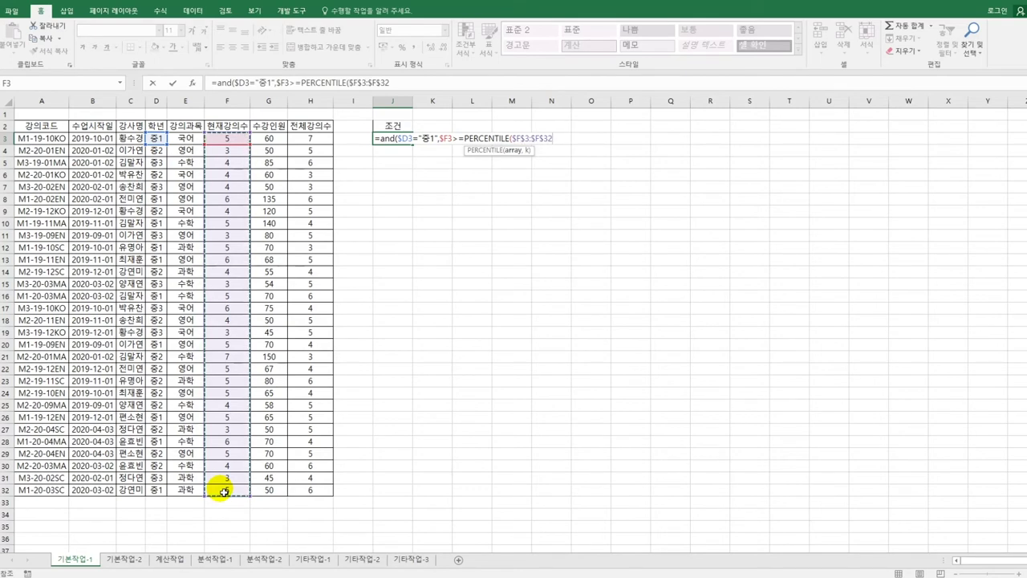
pyautogui.write(',')
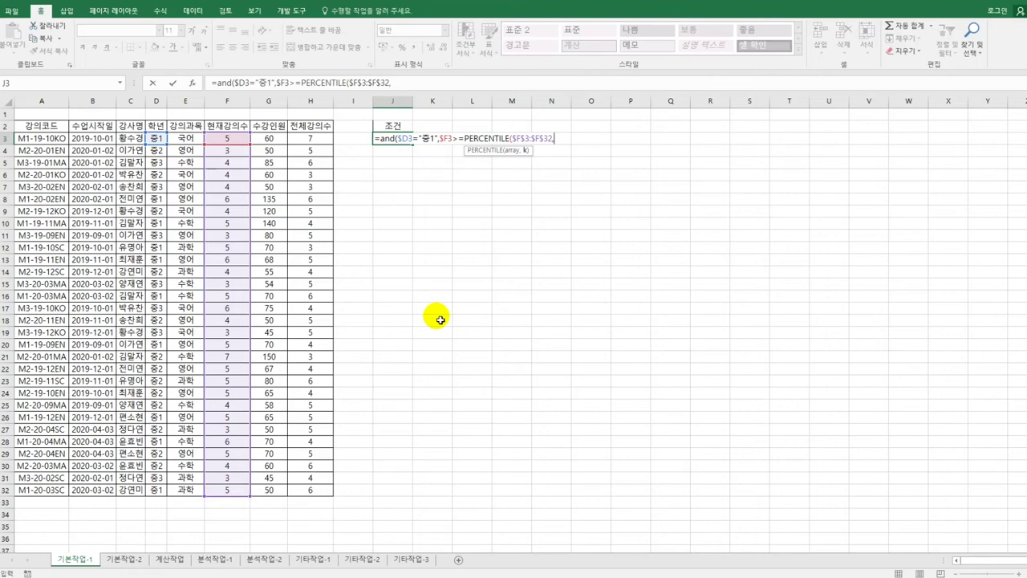
pyautogui.write('90%))')
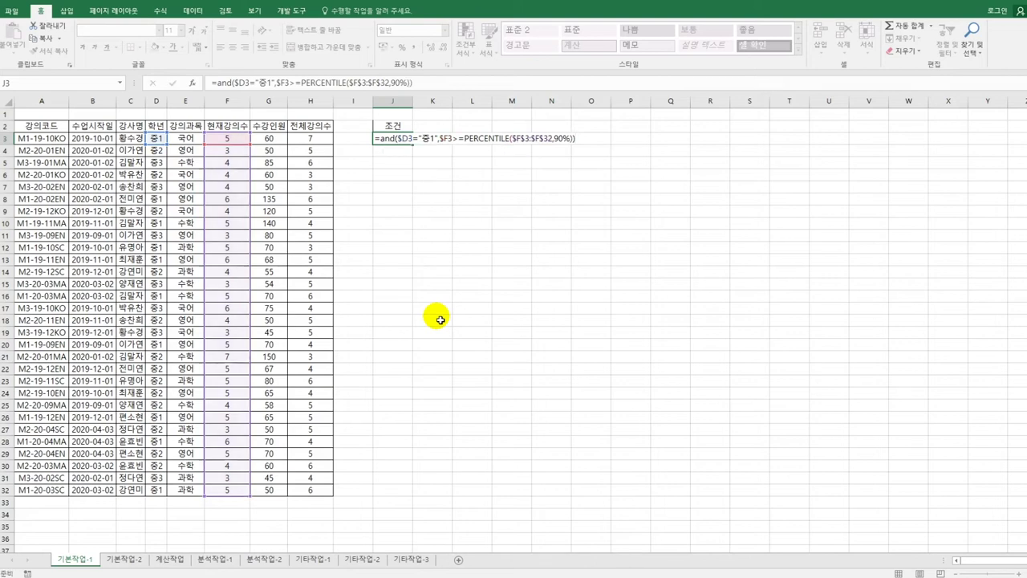
pyautogui.press('Return')
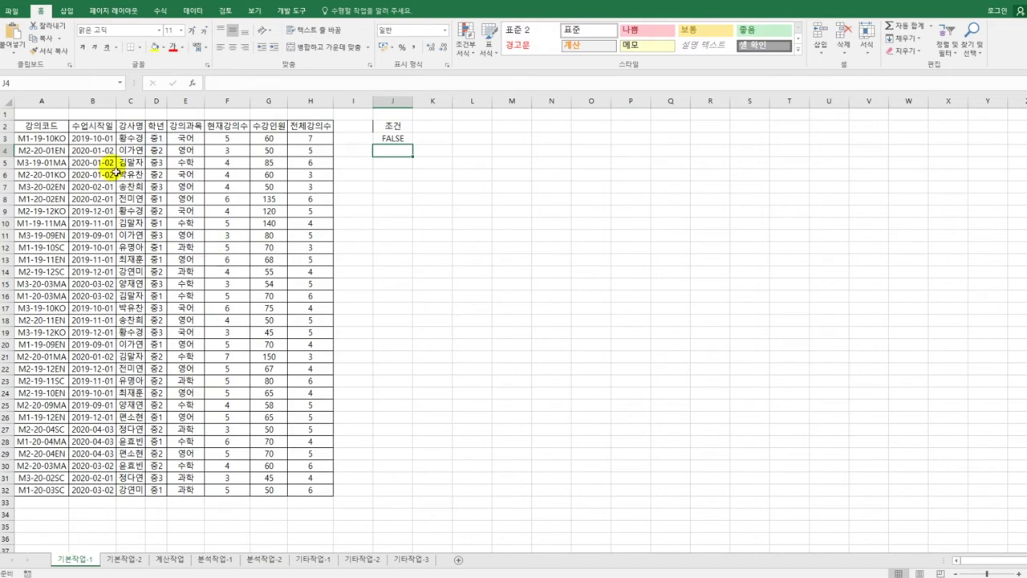
# Copy the headers 강의코드, 수업시작일, 강사명 and 강의과목 to J5:M5 and auto-fit column K to its contents
pyautogui.click(105, 151)
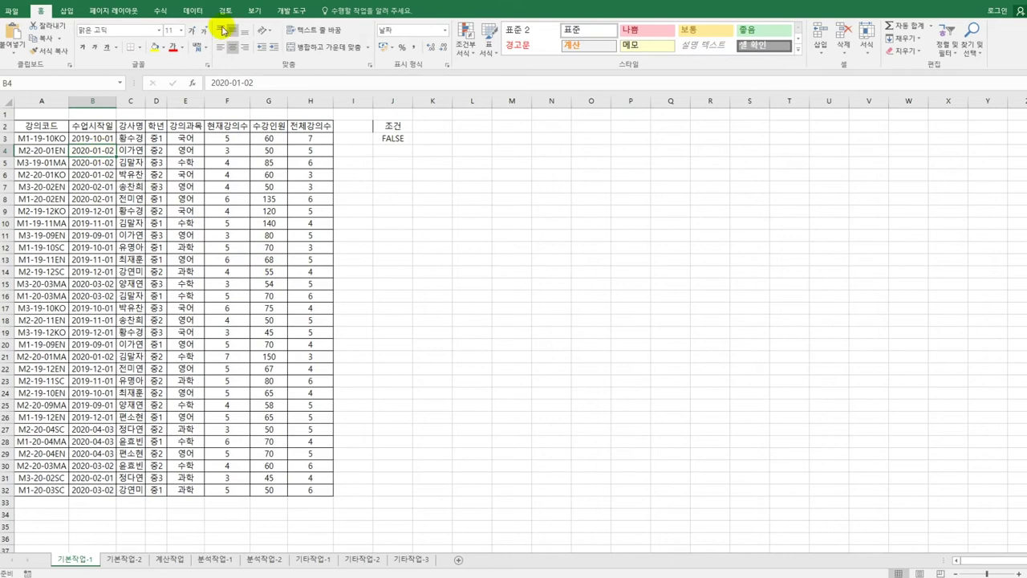
pyautogui.click(199, 12)
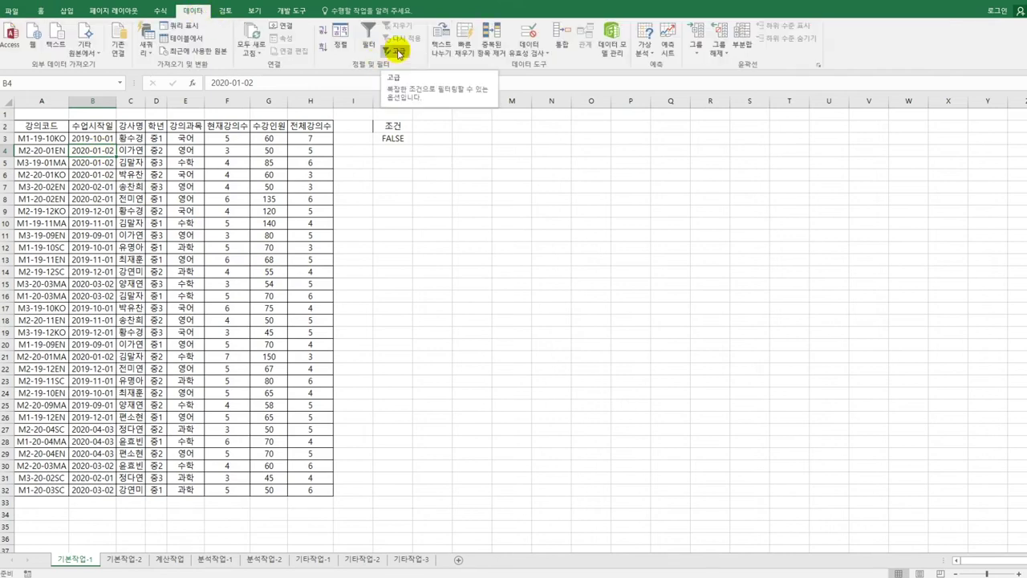
pyautogui.click(369, 202)
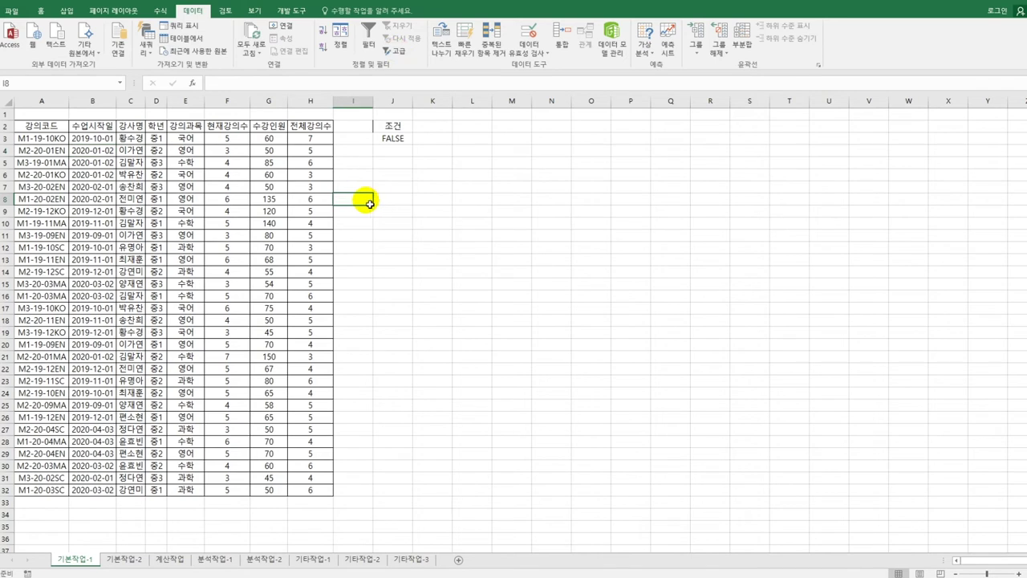
pyautogui.click(57, 128)
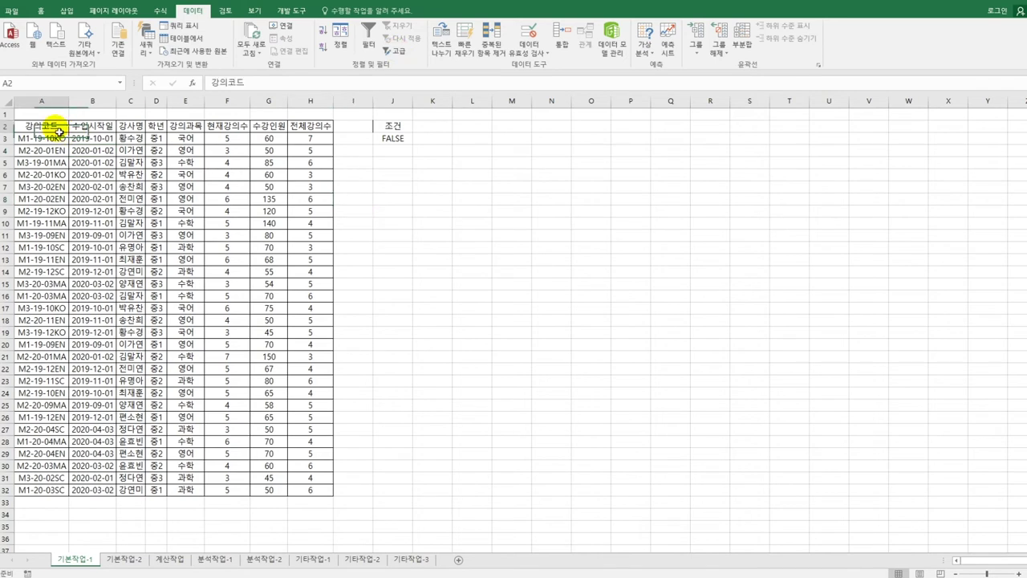
pyautogui.keyDown('ctrl'); pyautogui.click(103, 134); pyautogui.keyUp('ctrl')
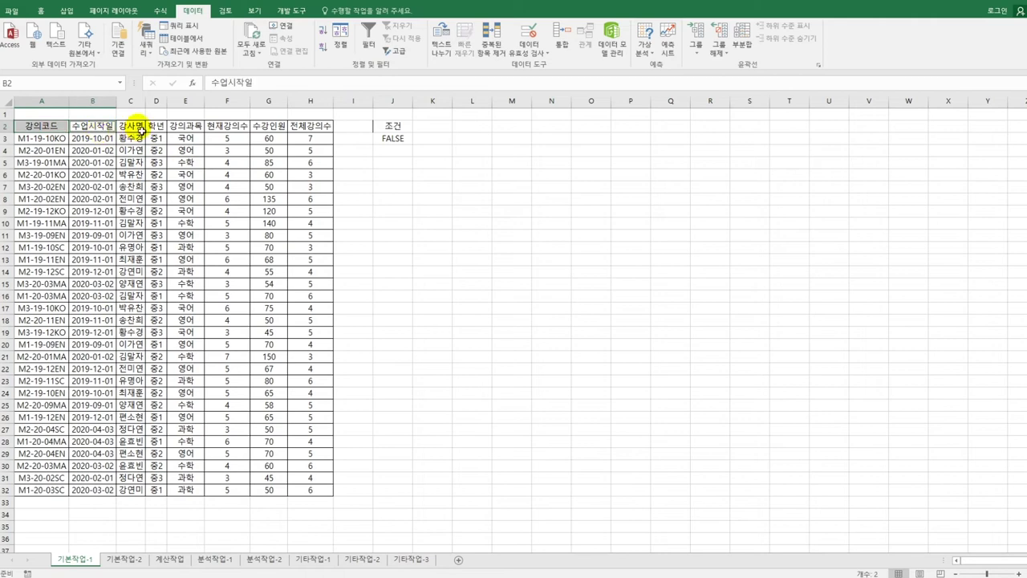
pyautogui.keyDown('ctrl'); pyautogui.click(132, 132); pyautogui.keyUp('ctrl')
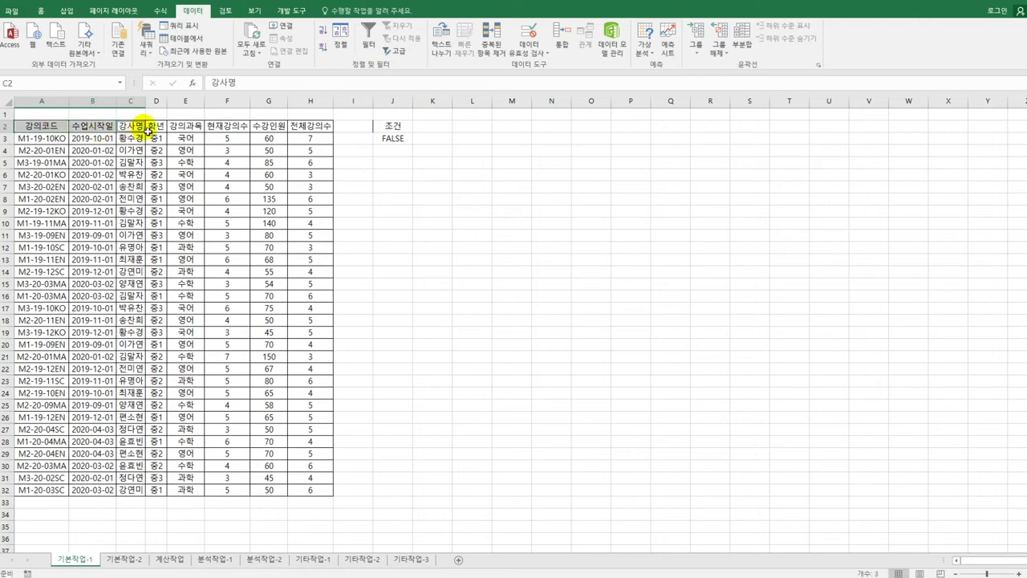
pyautogui.keyDown('ctrl'); pyautogui.click(193, 127); pyautogui.keyUp('ctrl')
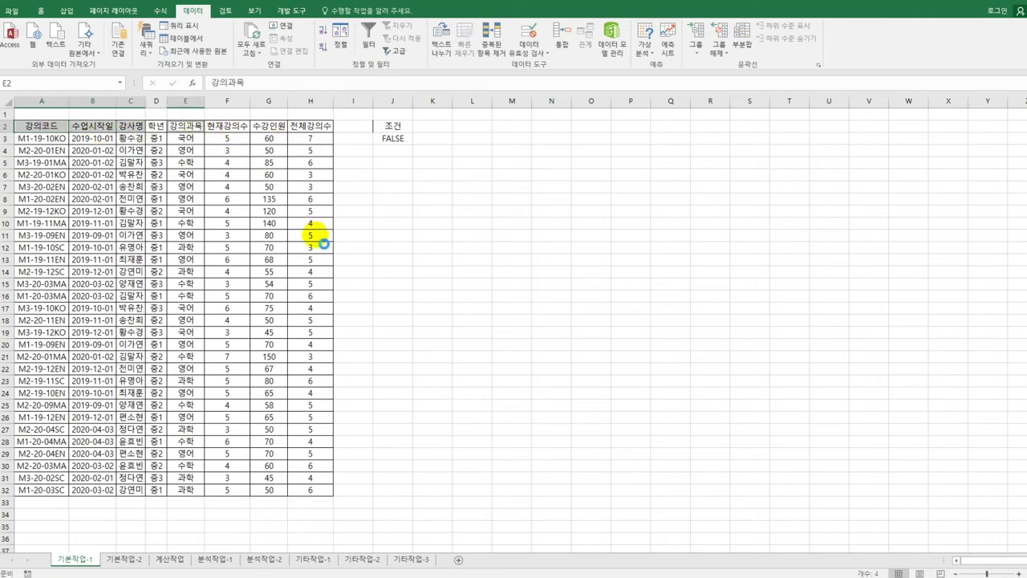
pyautogui.hotkey('ctrl', 'c')
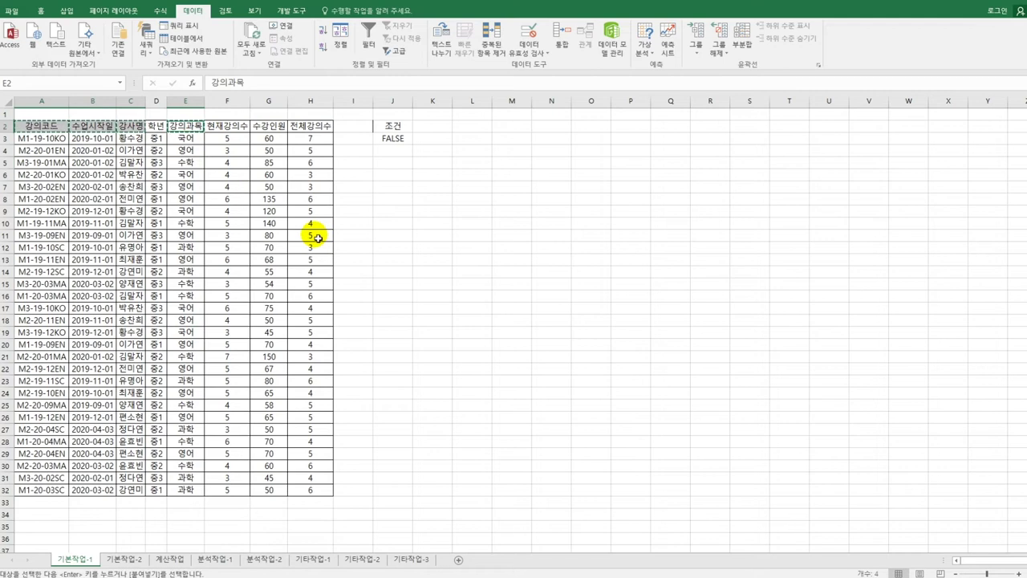
pyautogui.click(393, 166)
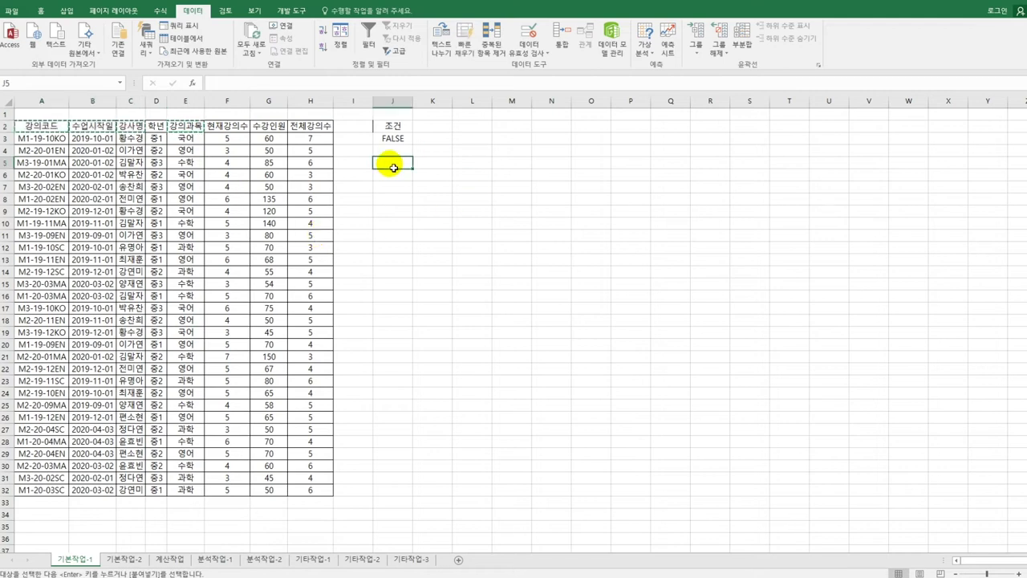
pyautogui.hotkey('ctrl', 'v')
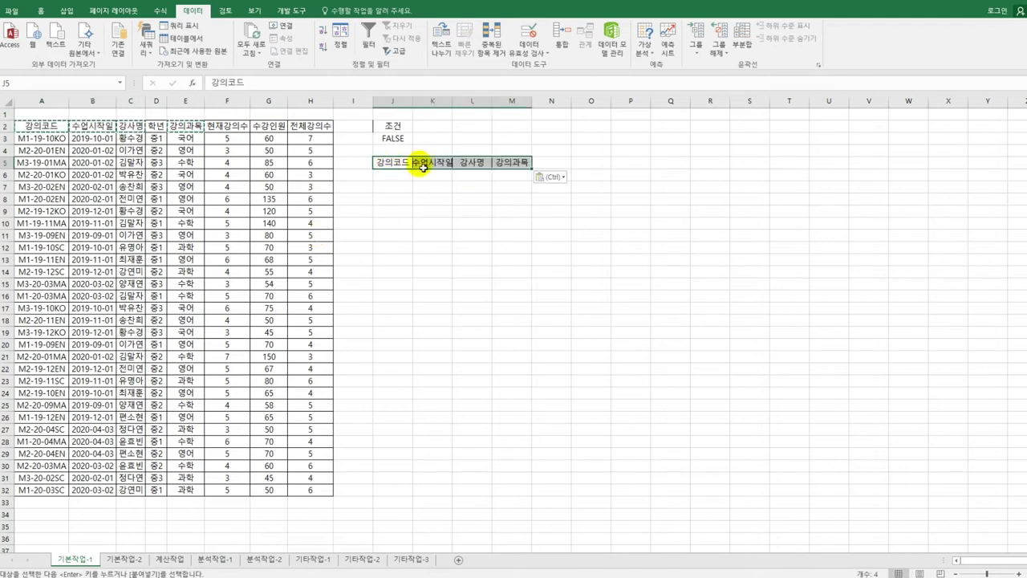
pyautogui.doubleClick(453, 101)
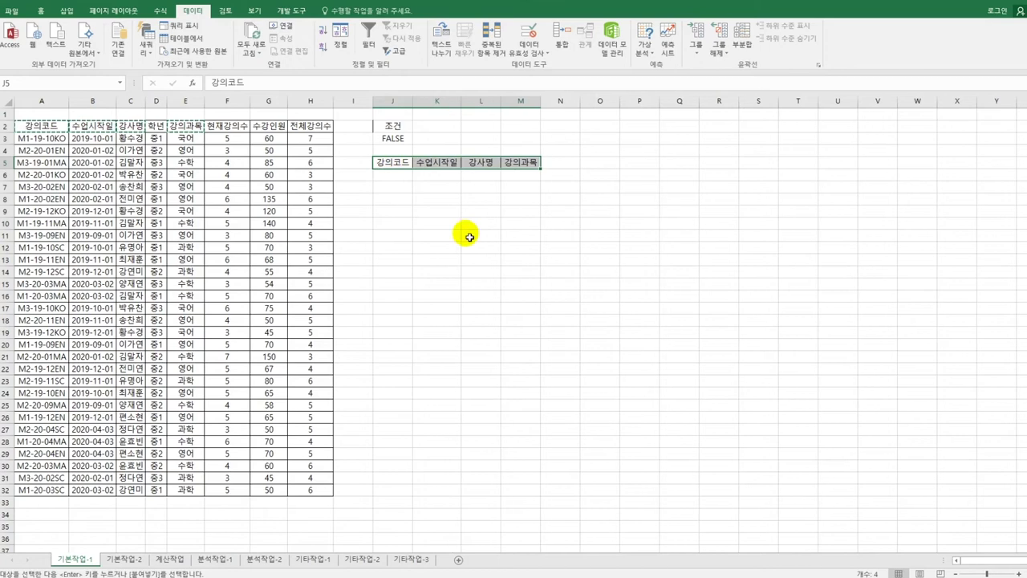
# Start an advanced filter on the lecture table A2:H32 with J2:J3 as the criteria range
pyautogui.click(185, 131)
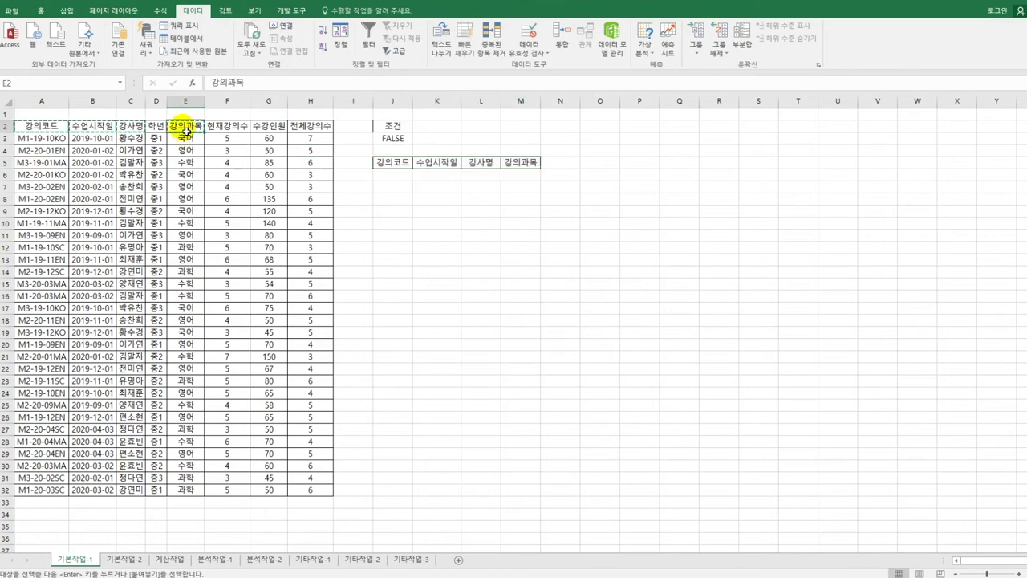
pyautogui.click(395, 53)
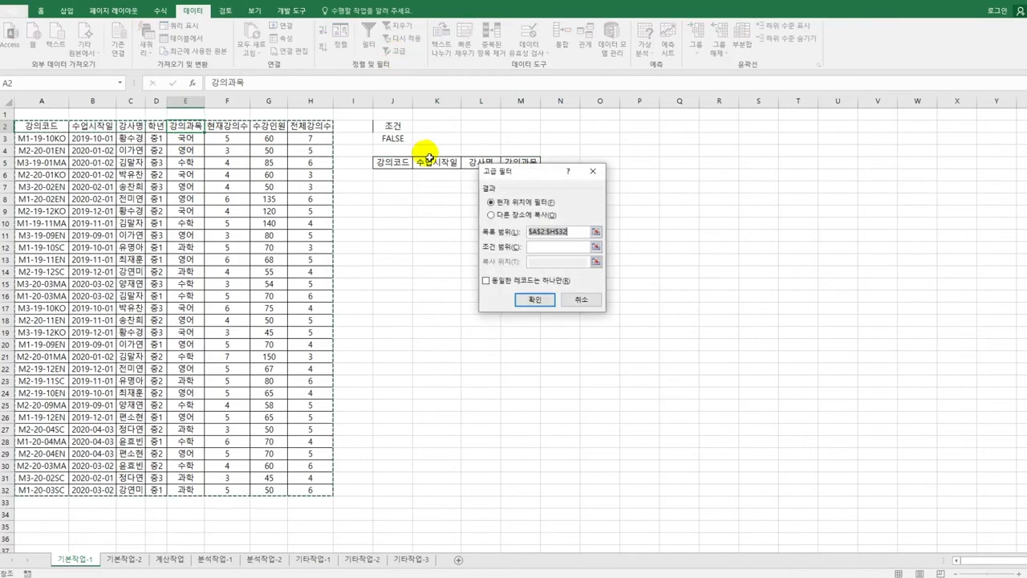
pyautogui.click(575, 246)
pyautogui.moveTo(393, 126); pyautogui.dragTo(407, 139)
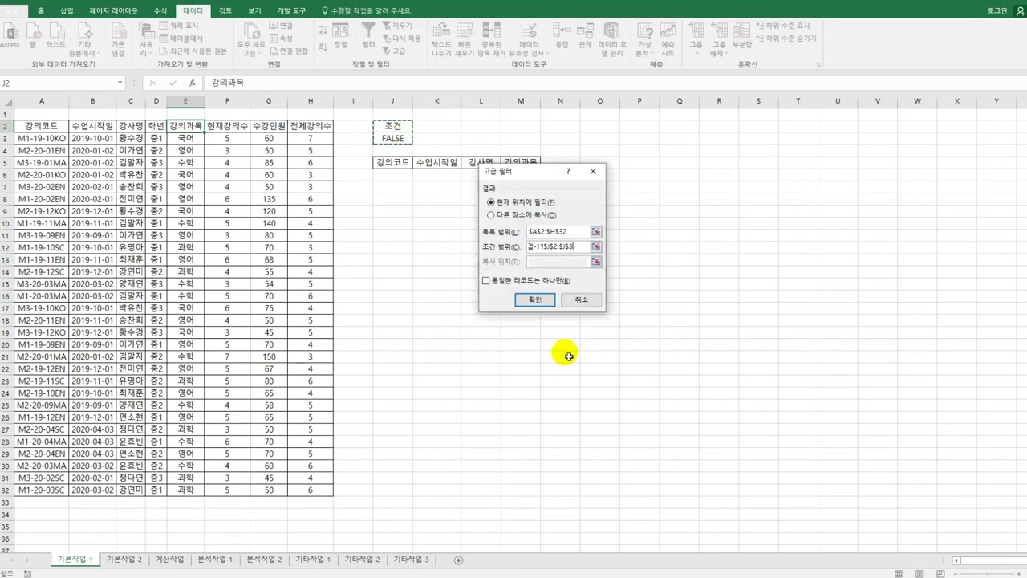
# Set the advanced filter to copy its results to J5:M5, run it, and auto-fit column J to its contents
pyautogui.click(525, 216)
pyautogui.moveTo(532, 170); pyautogui.dragTo(537, 221)
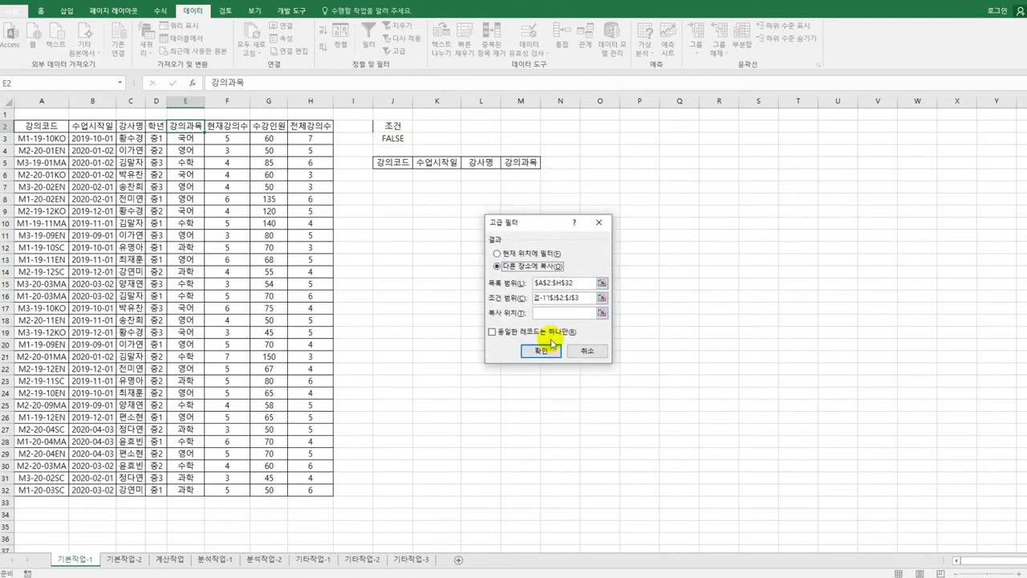
pyautogui.click(552, 316)
pyautogui.moveTo(397, 165); pyautogui.dragTo(514, 169)
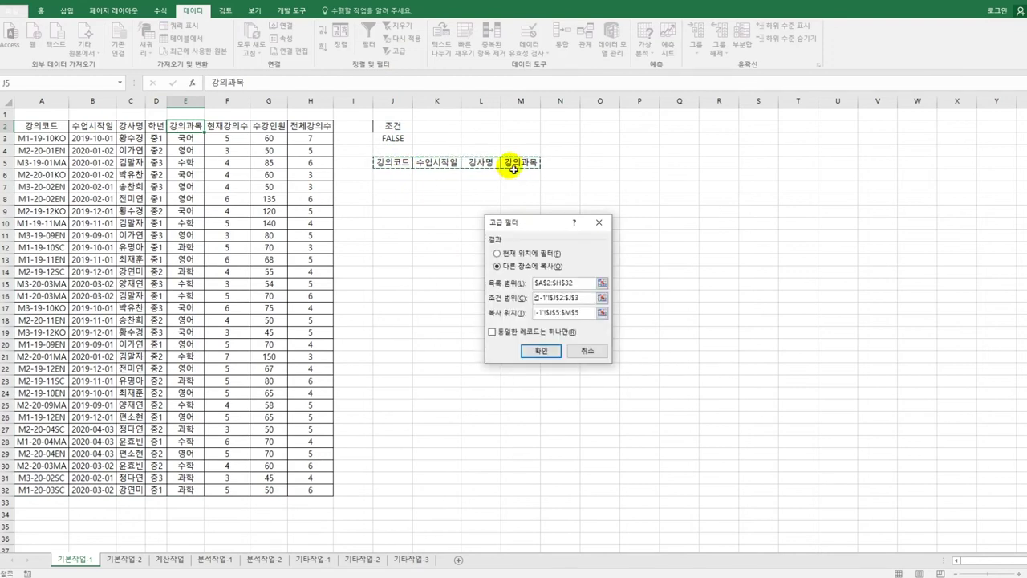
pyautogui.click(536, 350)
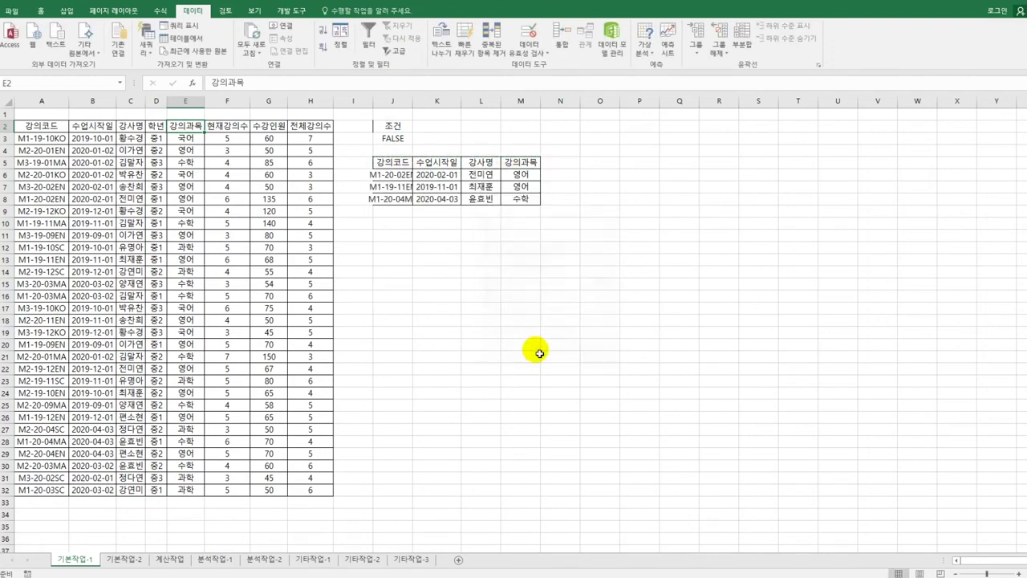
pyautogui.doubleClick(414, 101)
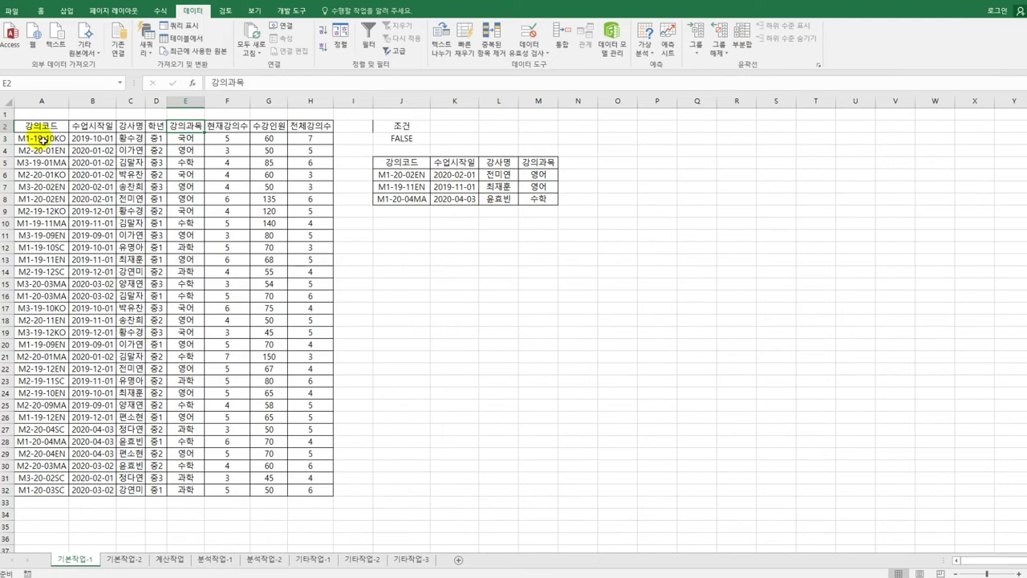
# Start a new conditional formatting rule for A3:H32 that uses a formula to determine which cells to format
pyautogui.click(41, 138)
pyautogui.moveTo(41, 140); pyautogui.dragTo(312, 491)
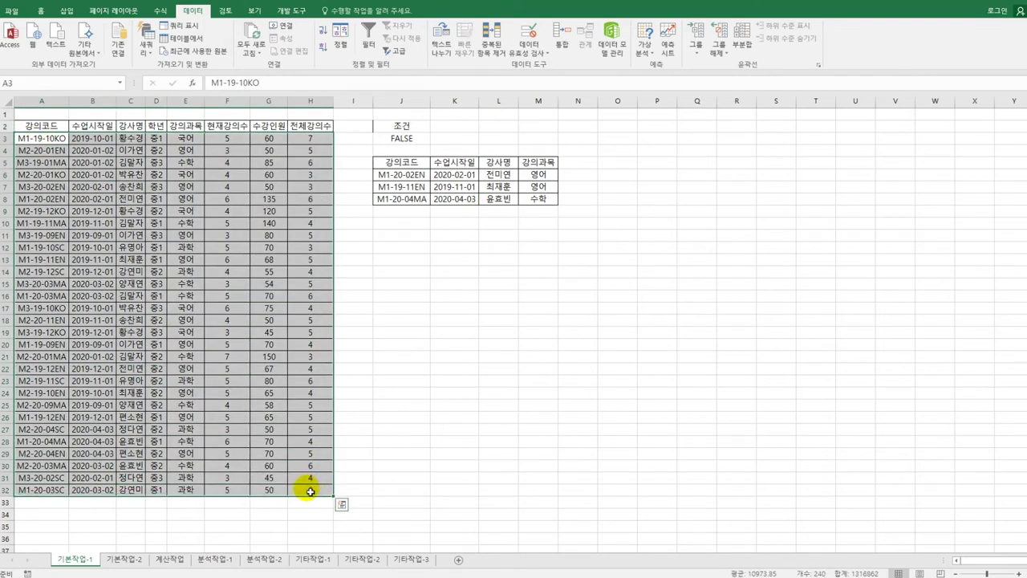
pyautogui.click(38, 12)
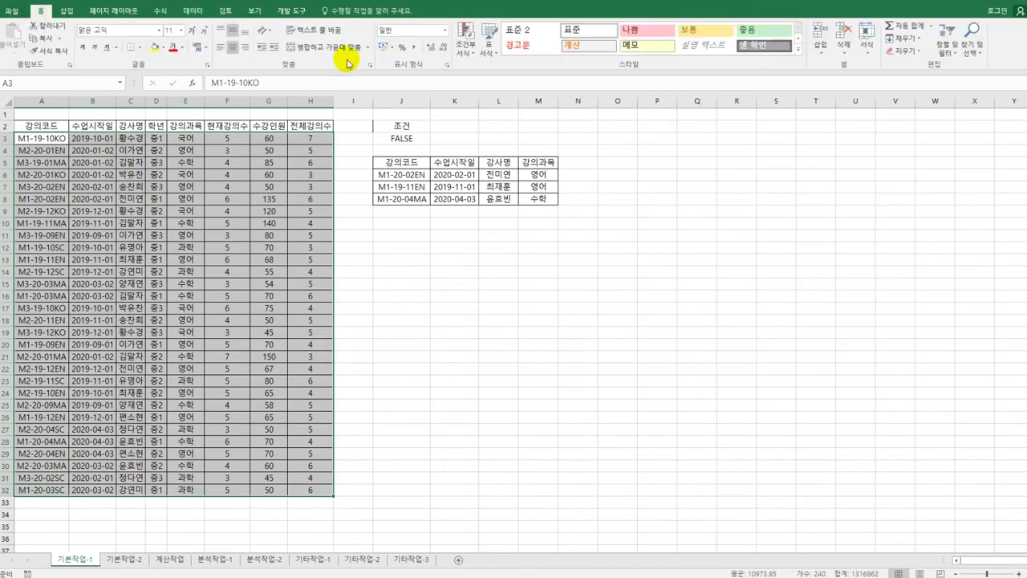
pyautogui.click(465, 40)
pyautogui.click(501, 188)
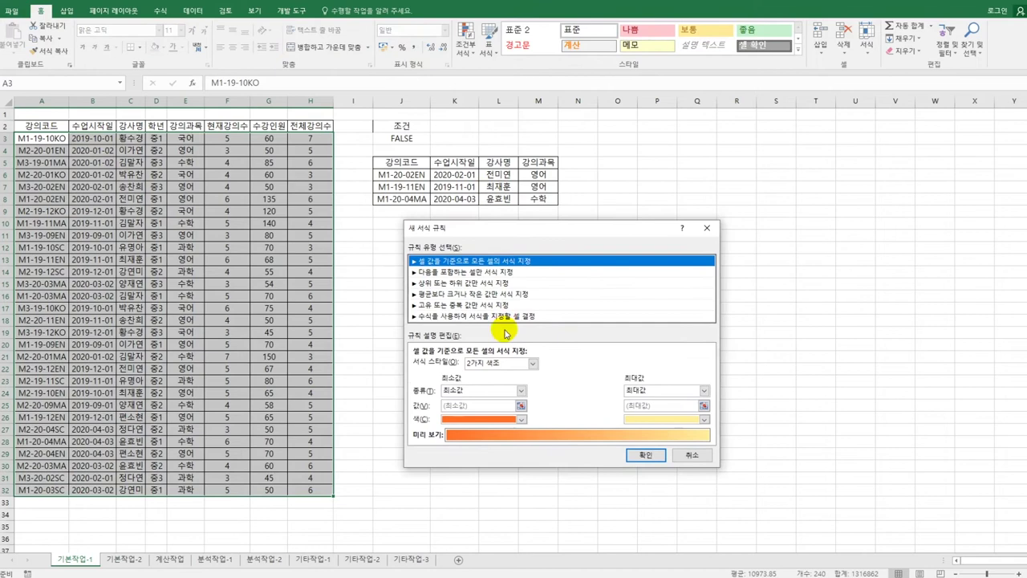
pyautogui.click(496, 315)
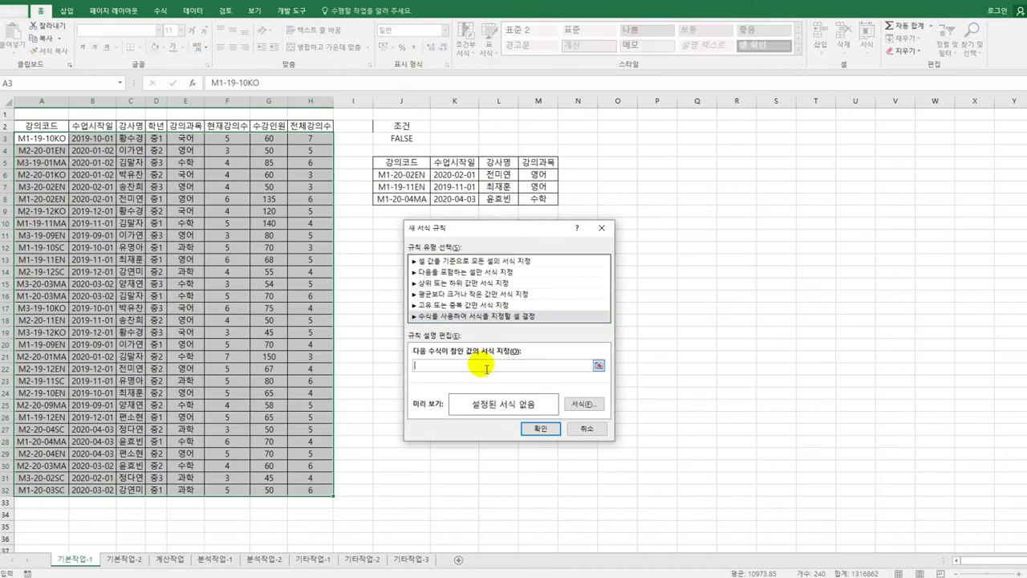
pyautogui.click(487, 369)
# Begin the rule formula with =value("20"&mid($A3,4,2)) followed by the not-equal operator <>, keeping only column A absolute
pyautogui.write('=value("20"&')
pyautogui.write('mid(')
pyautogui.click(50, 141)
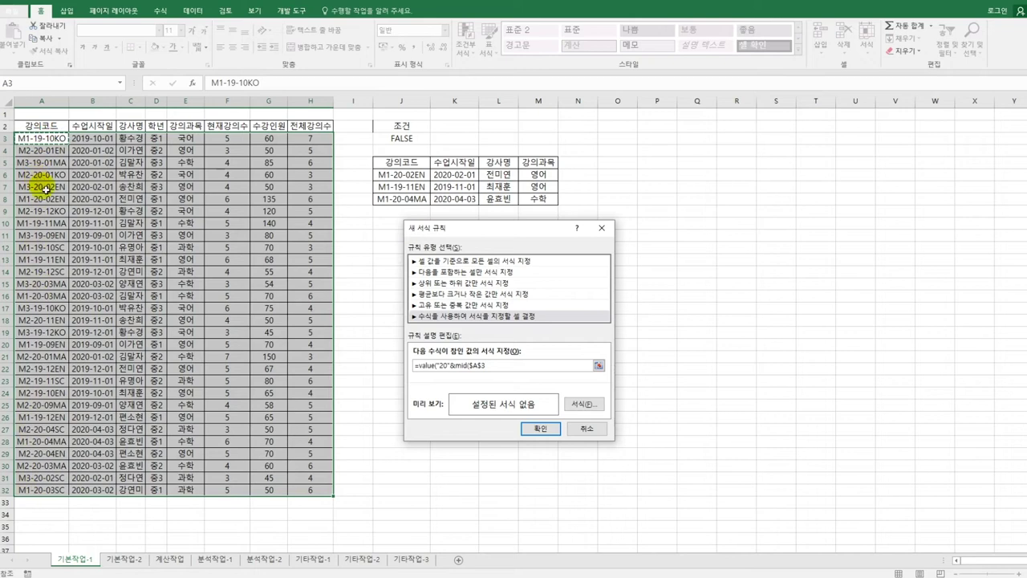
pyautogui.press('F4')
pyautogui.press('F4')
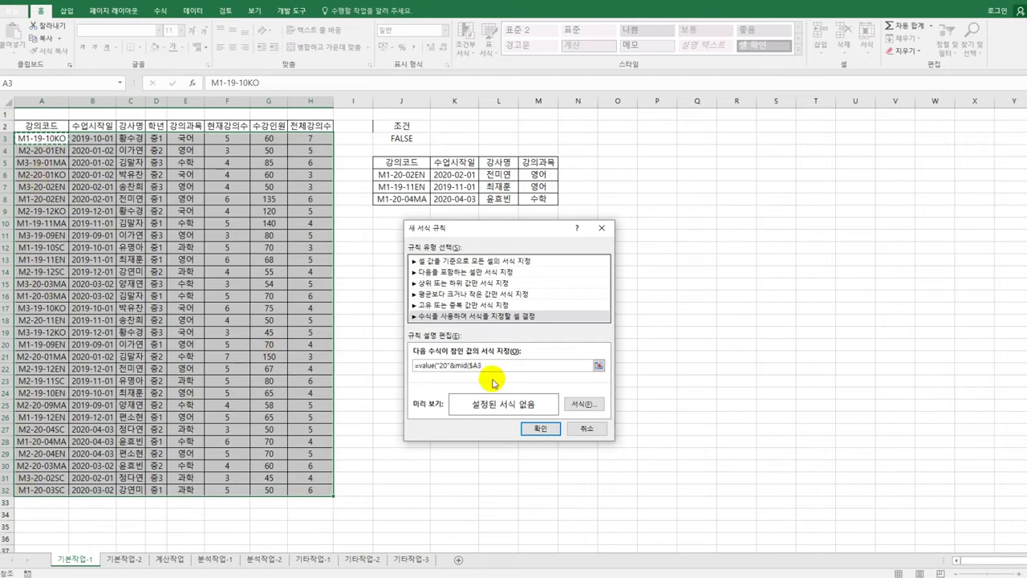
pyautogui.write(',4,2')
pyautogui.write(')<>')
# Complete the rule formula's right-hand side with year($B3), keeping only column B absolute
pyautogui.write('year(')
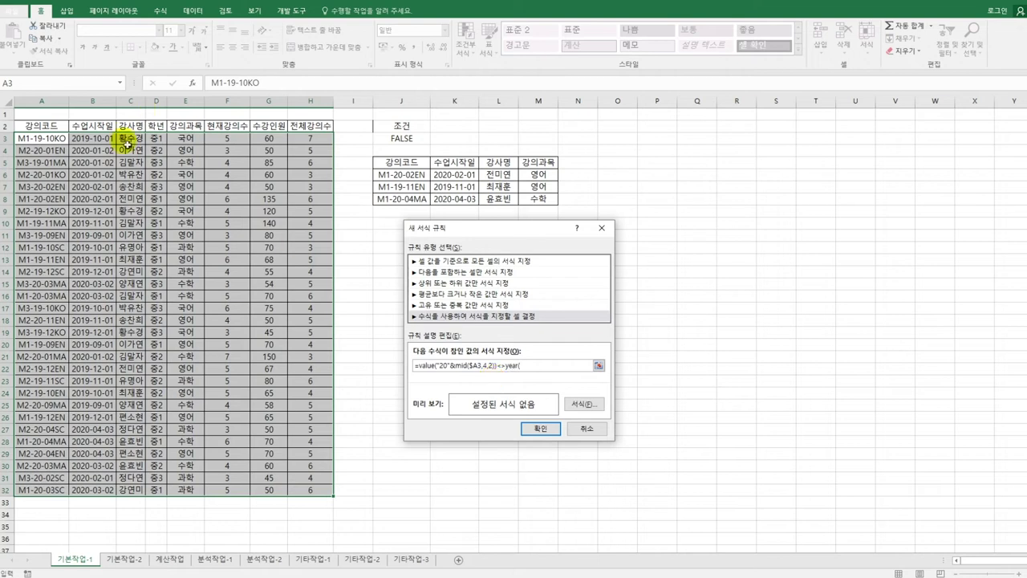
pyautogui.click(92, 139)
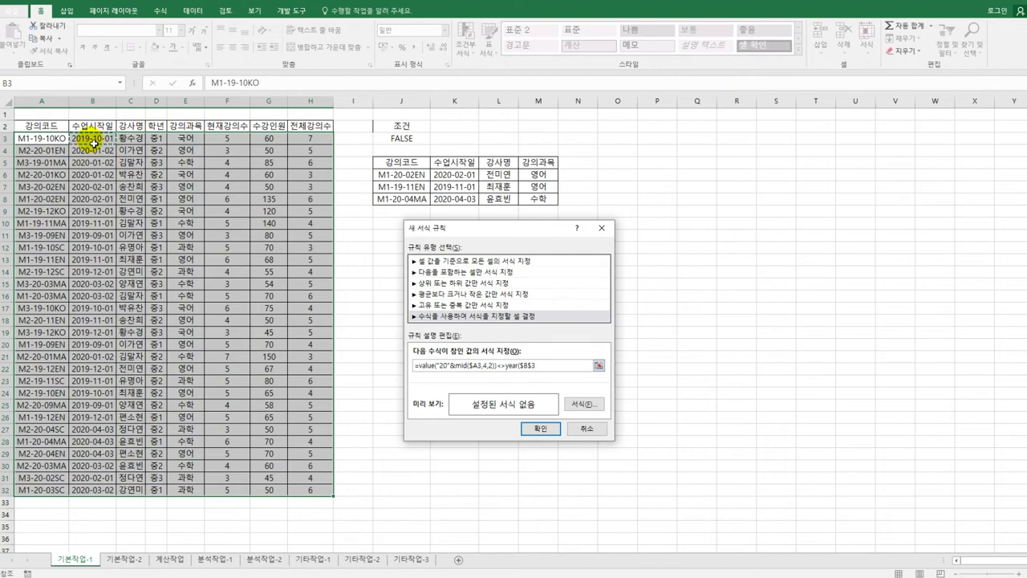
pyautogui.press('F4')
pyautogui.press('F4')
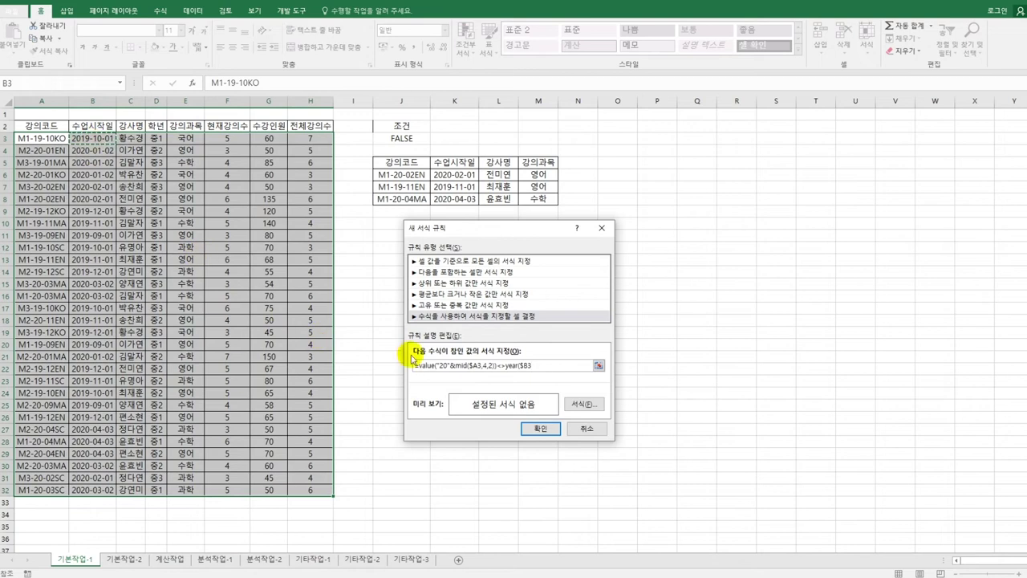
pyautogui.write(')')
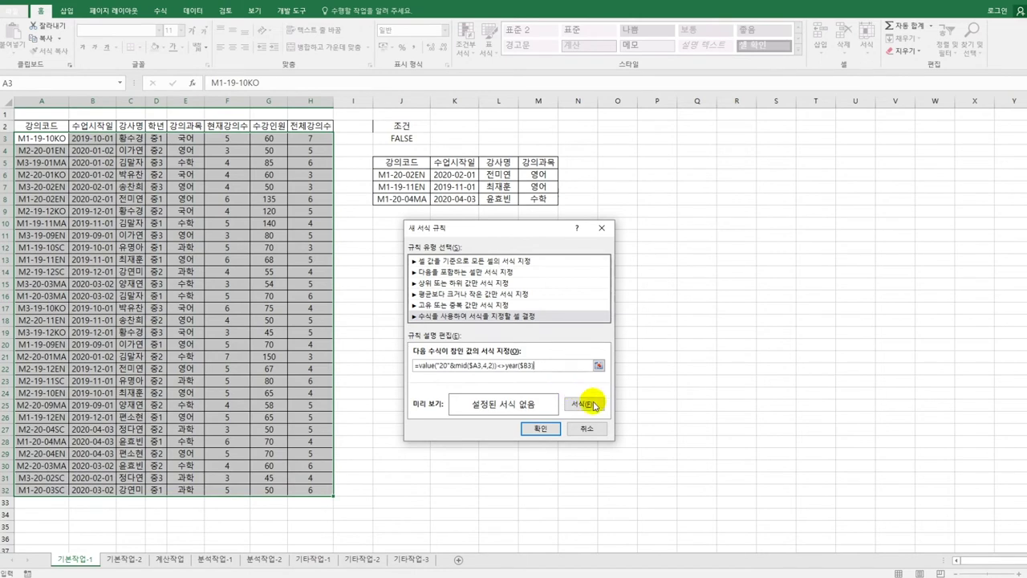
# Give the conditional formatting rule an orange standard-colour fill and apply it to the selected rows
pyautogui.click(591, 405)
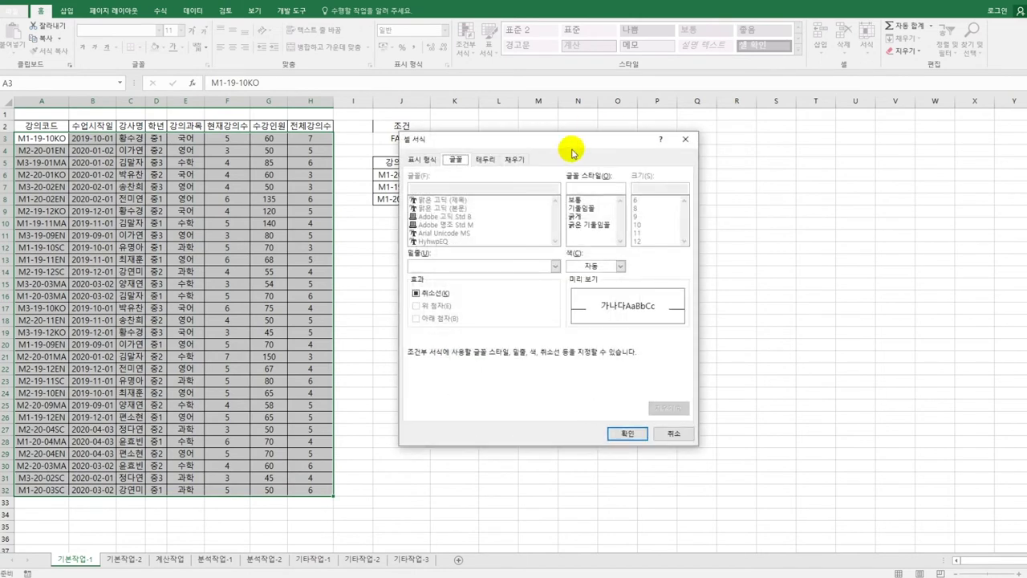
pyautogui.moveTo(571, 144); pyautogui.dragTo(780, 122)
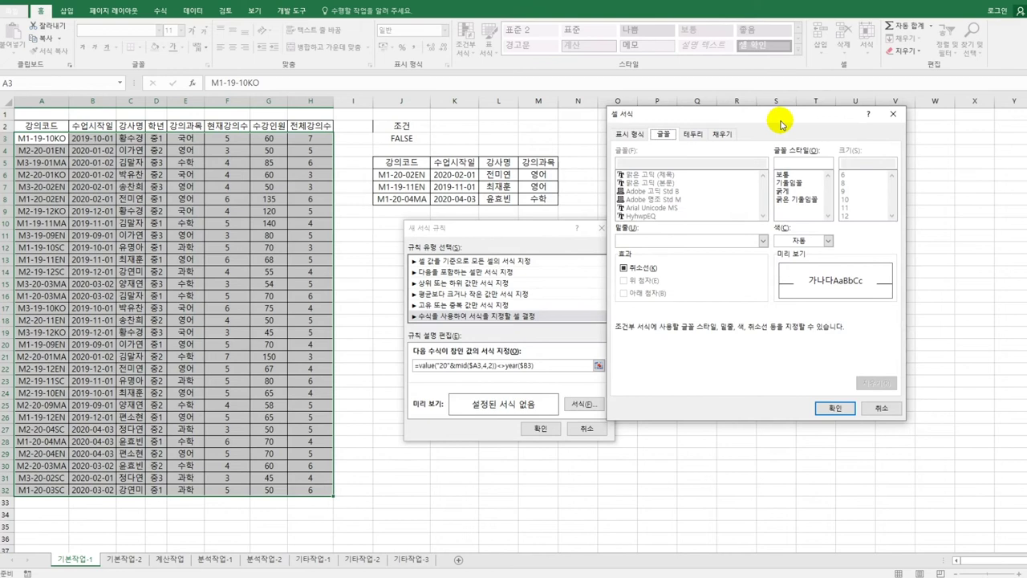
pyautogui.click(727, 134)
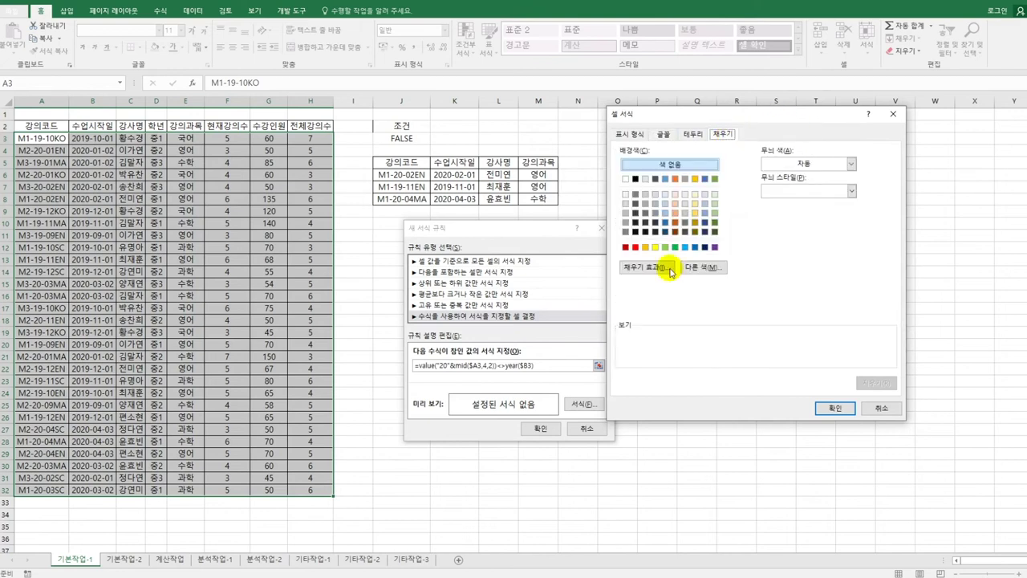
pyautogui.click(646, 248)
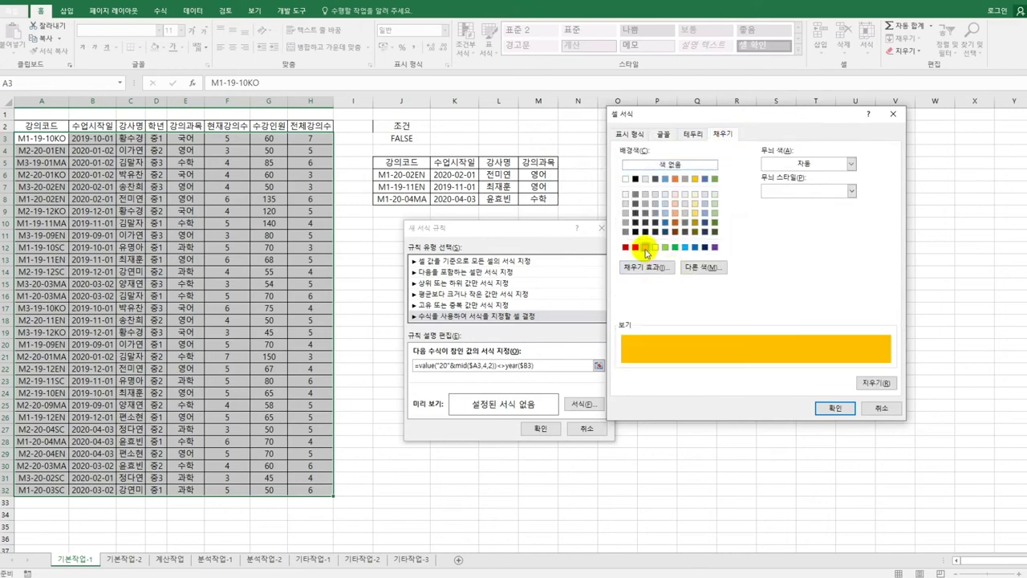
pyautogui.click(835, 407)
pyautogui.click(536, 431)
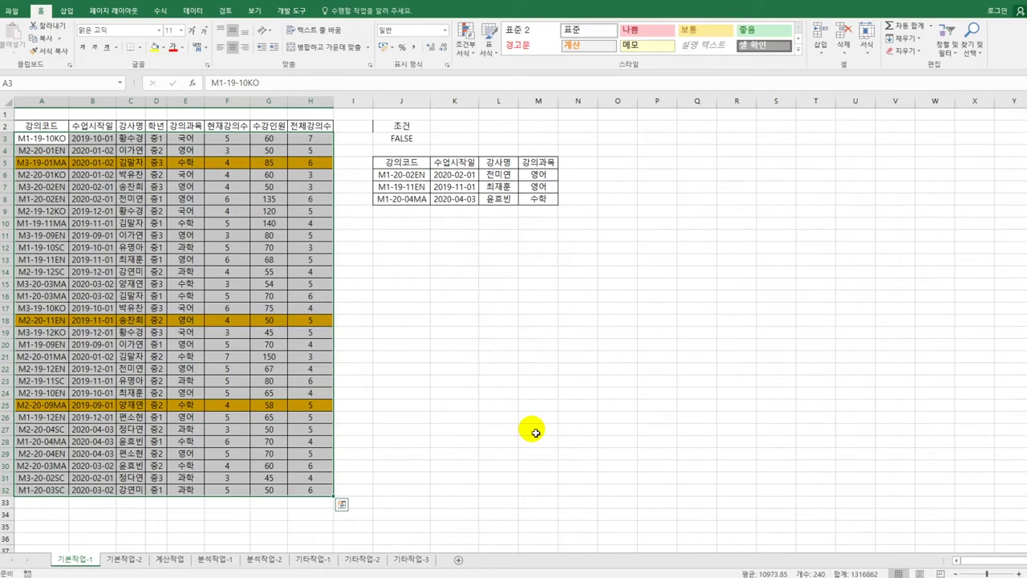
# In the page setup of sheet 기본작업-2, centre the printout on the page both horizontally and vertically
pyautogui.click(120, 559)
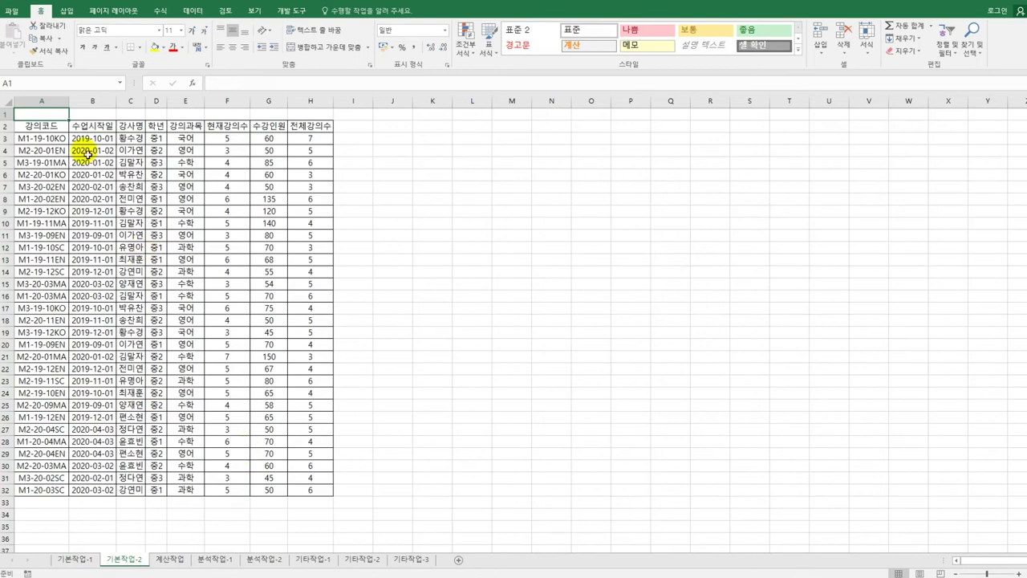
pyautogui.click(120, 10)
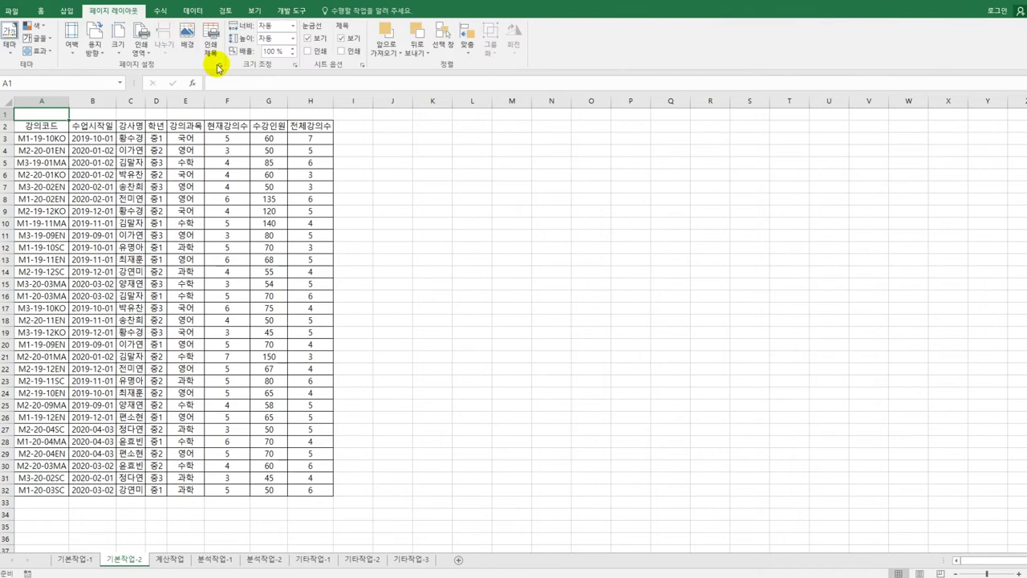
pyautogui.click(219, 64)
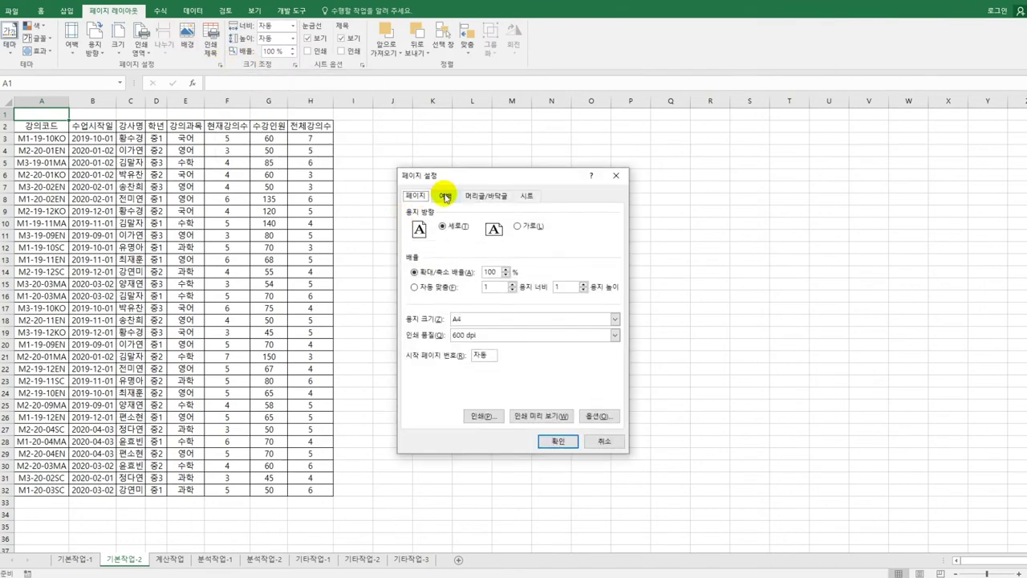
pyautogui.click(445, 197)
pyautogui.click(428, 374)
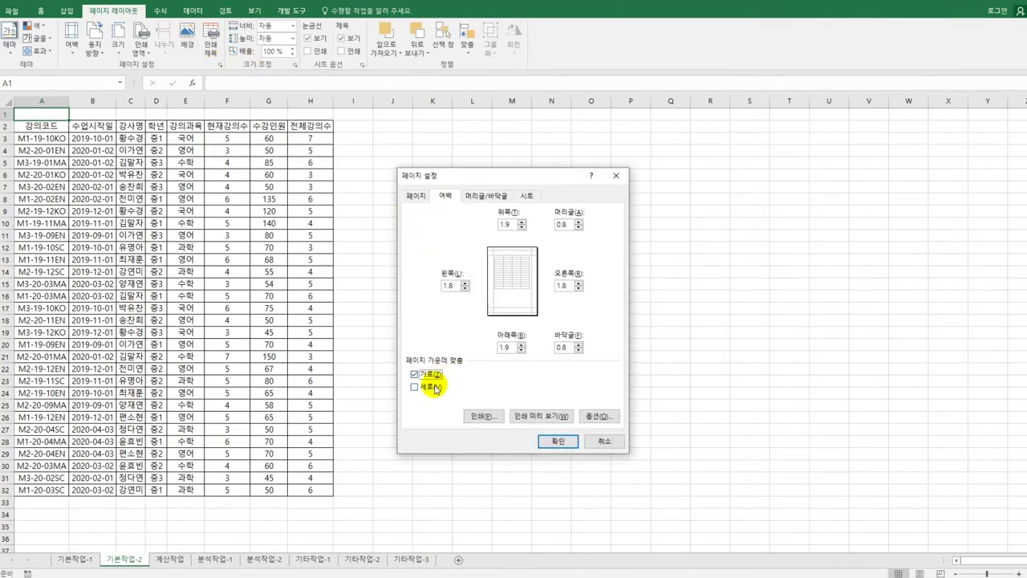
pyautogui.click(435, 388)
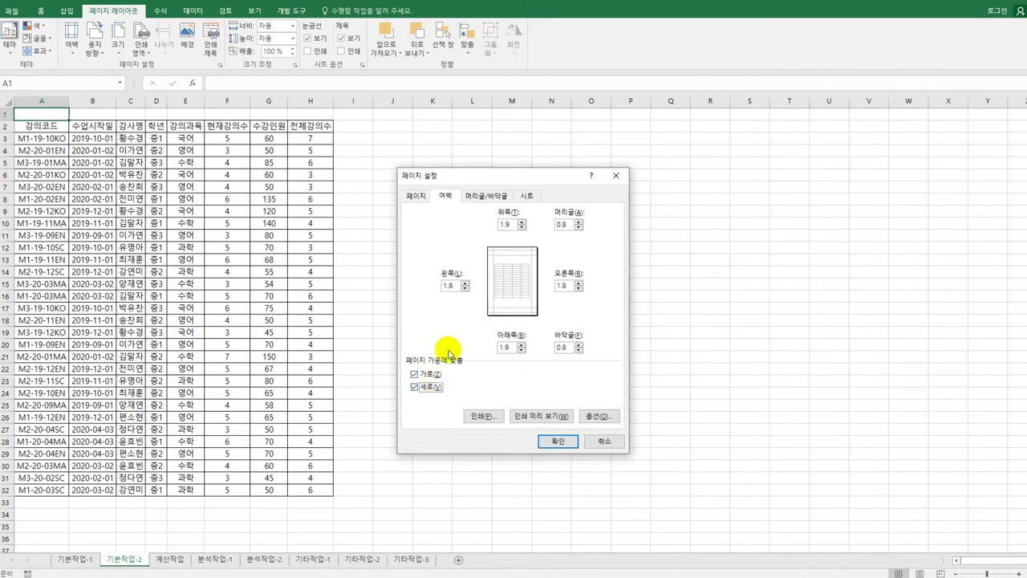
# Create a custom header whose left section reads 인쇄 날짜 : followed by the current date code &[날짜]
pyautogui.click(486, 196)
pyautogui.click(473, 287)
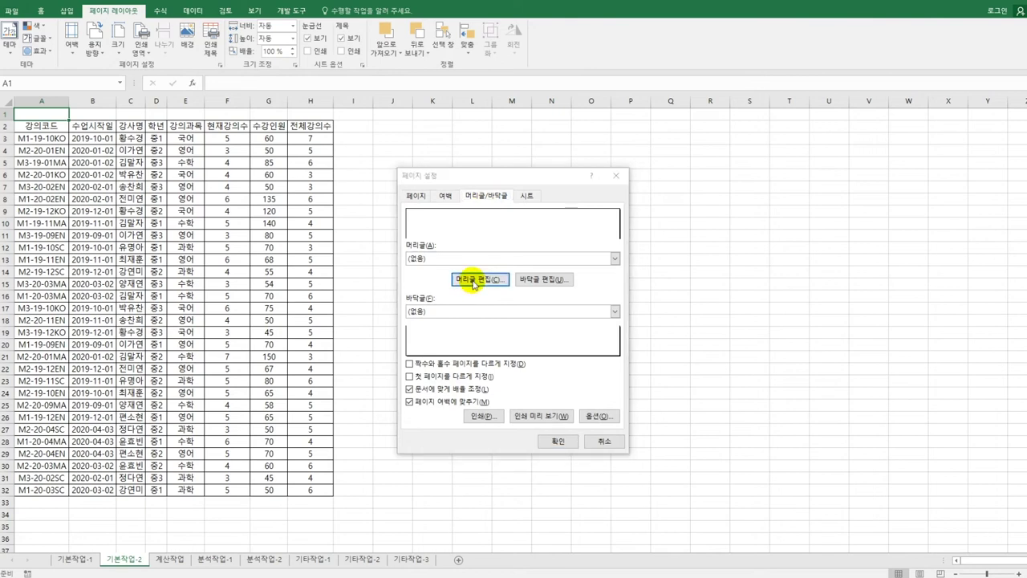
pyautogui.moveTo(462, 205); pyautogui.dragTo(657, 232)
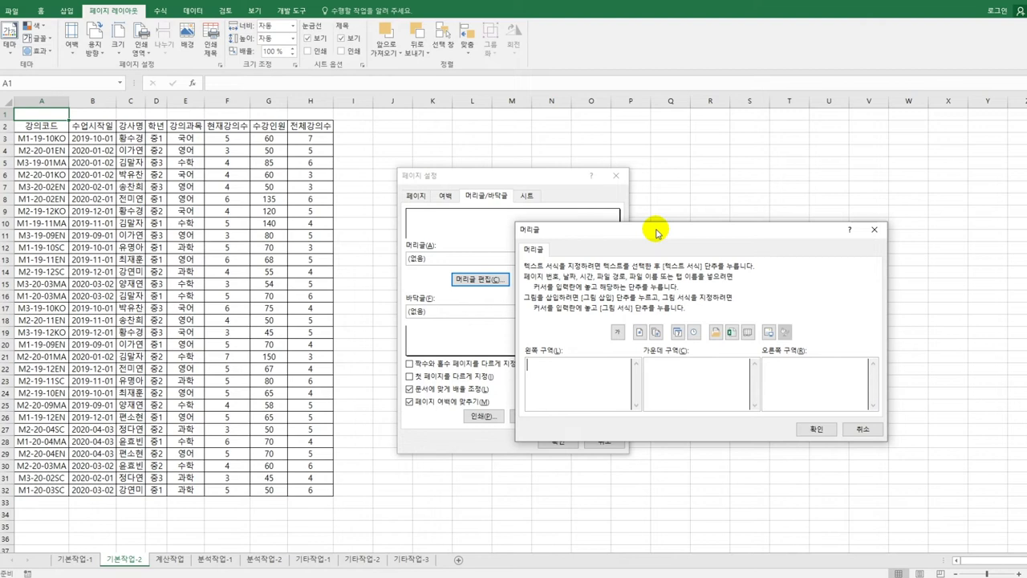
pyautogui.write('d')
pyautogui.press('BackSpace')
pyautogui.write('인쇄 날짜 :')
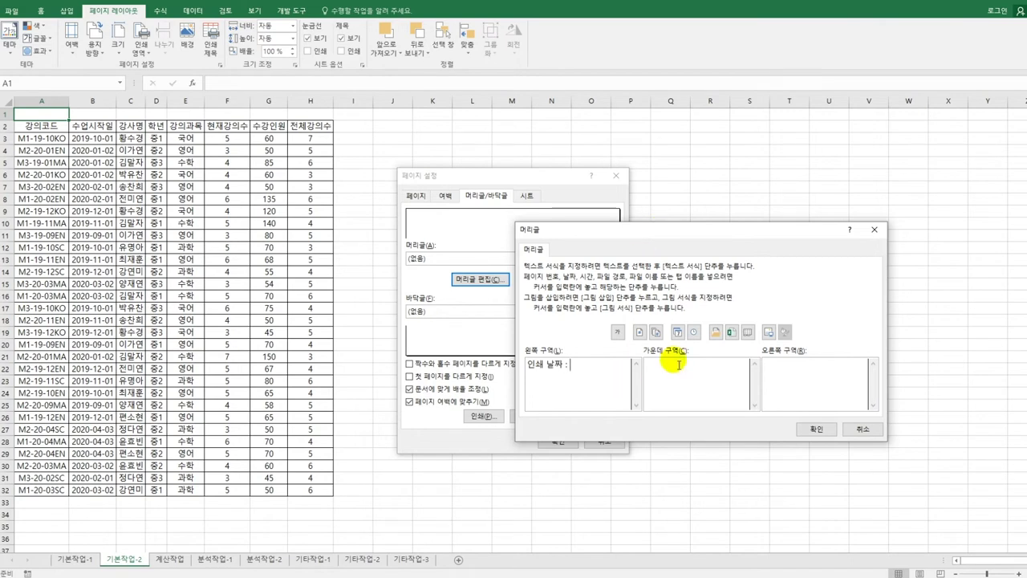
pyautogui.click(682, 333)
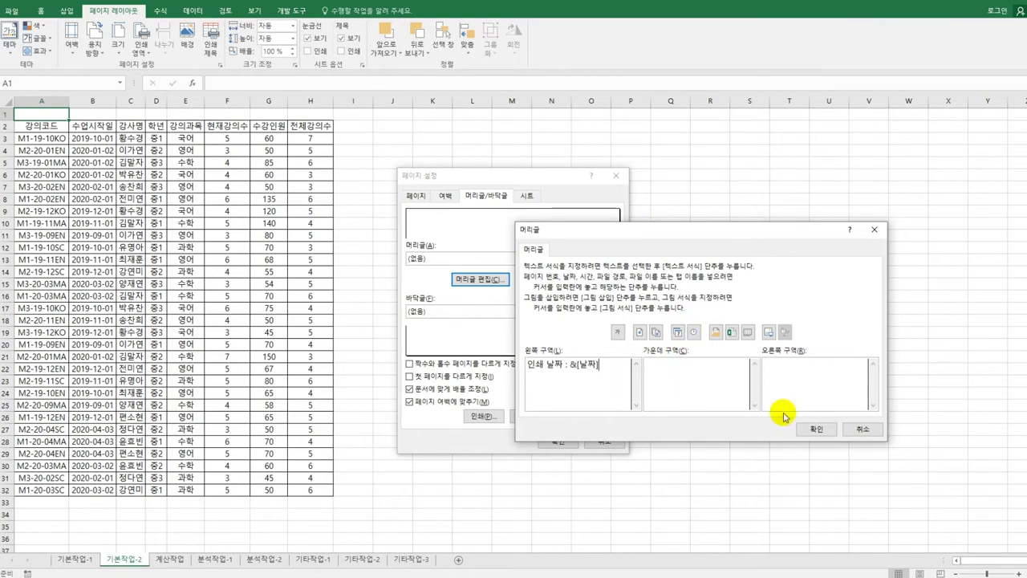
pyautogui.click(812, 428)
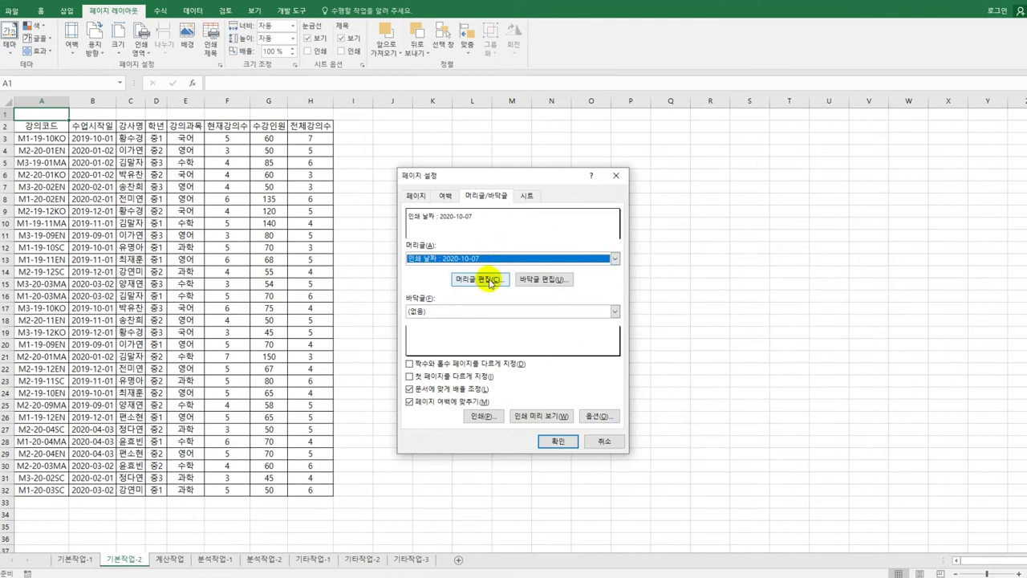
# Set the sheet's print area to the whole lecture table, A2:H32
pyautogui.click(518, 199)
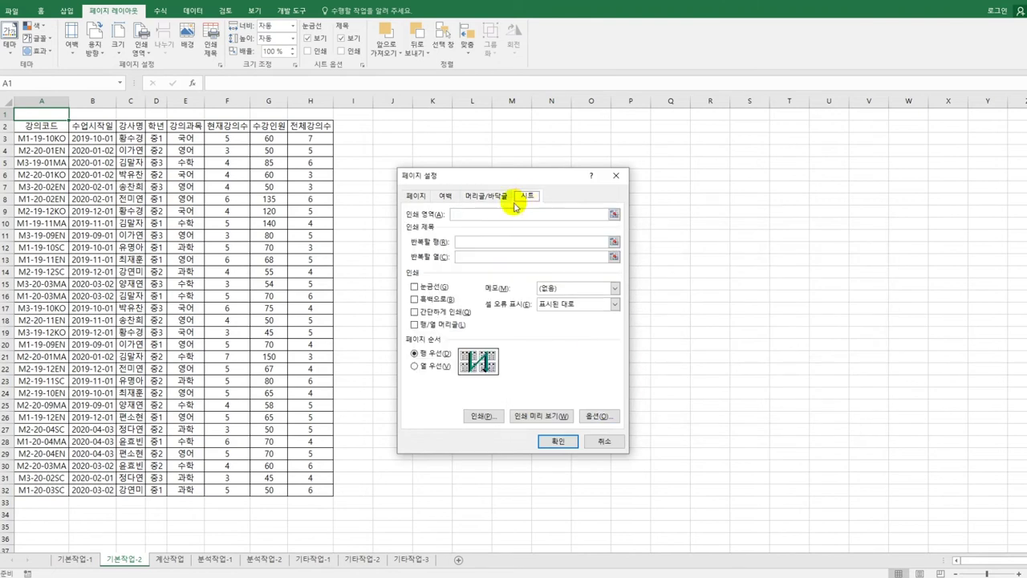
pyautogui.click(469, 214)
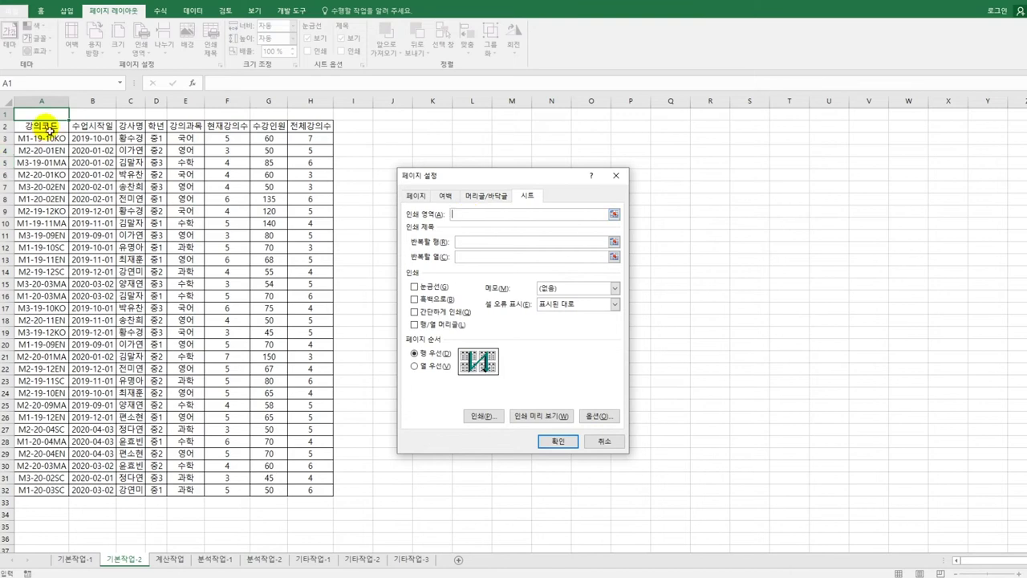
pyautogui.moveTo(40, 125); pyautogui.dragTo(300, 492)
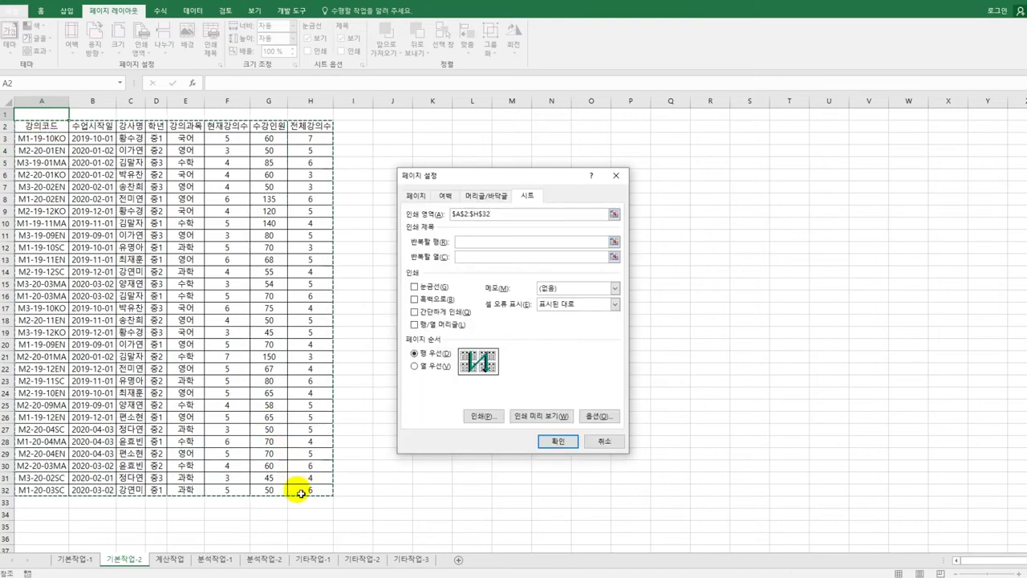
# Accept the page setup of sheet 기본작업-2 and apply the 좁게 (narrow) margin preset
pyautogui.click(444, 195)
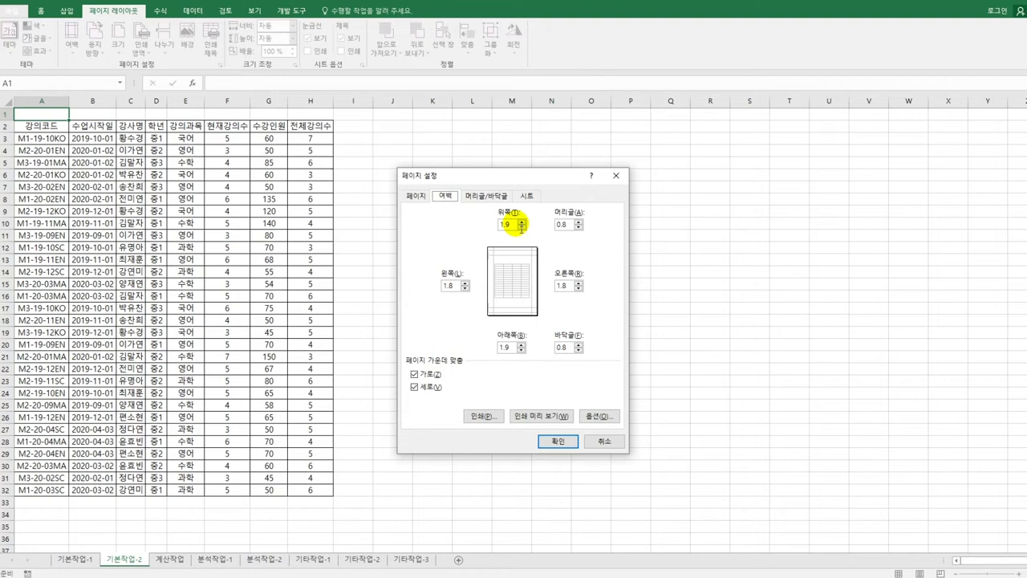
pyautogui.click(566, 442)
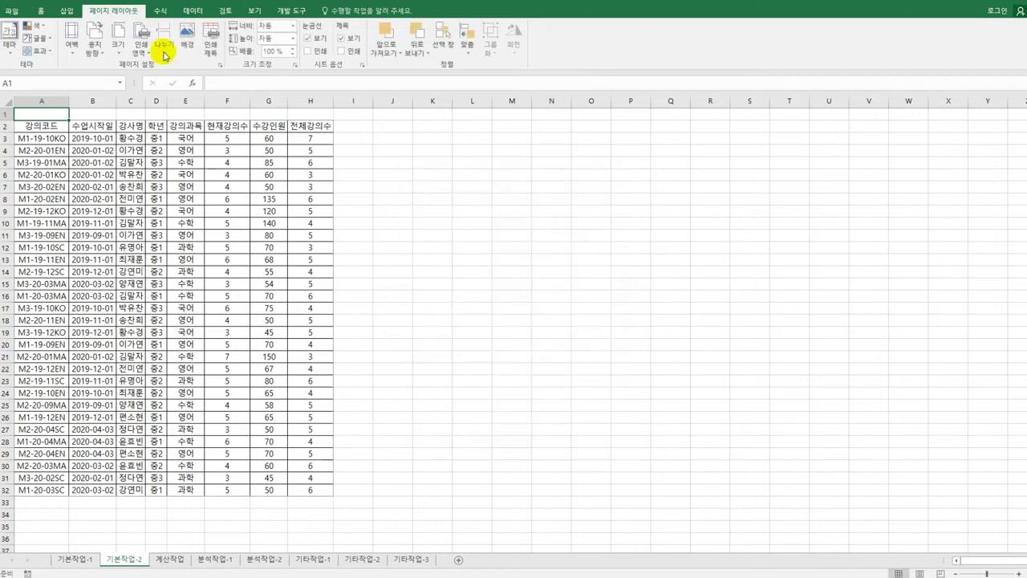
pyautogui.click(72, 40)
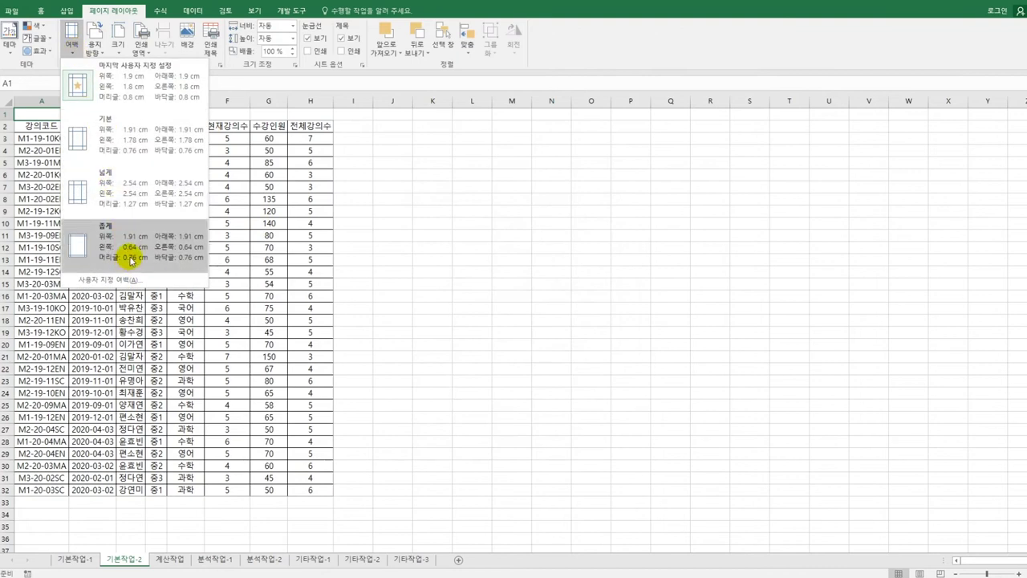
pyautogui.click(131, 259)
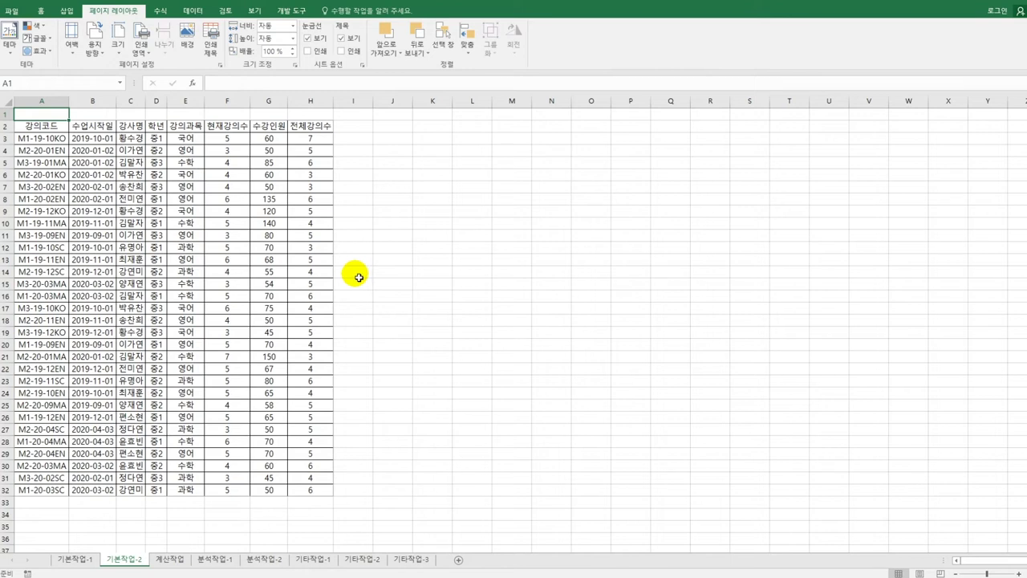
# Switch to sheet 계산작업 and select the first 강의코드 cell, B3, beside the start date in C3
pyautogui.click(170, 560)
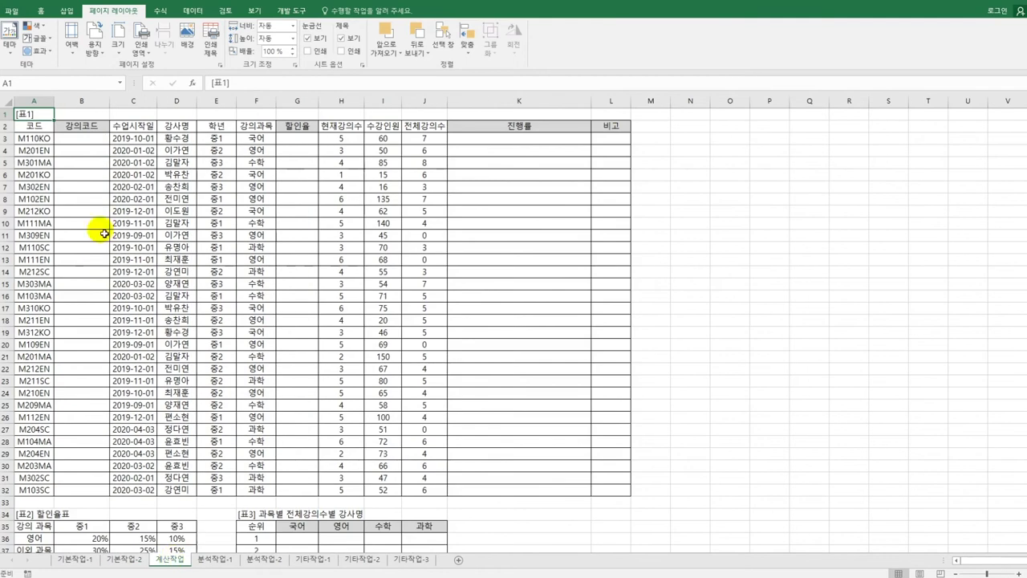
pyautogui.click(99, 144)
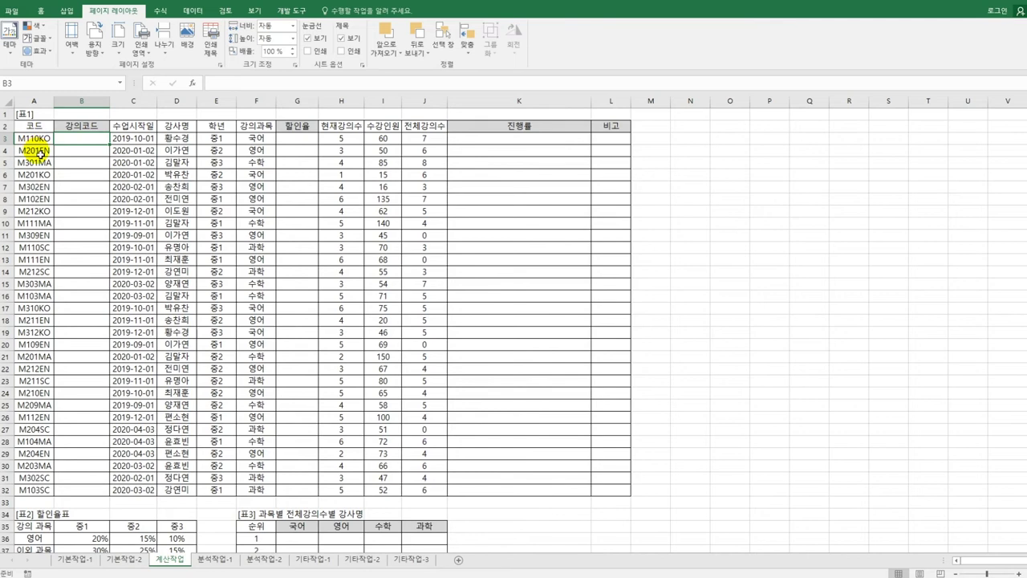
pyautogui.click(133, 138)
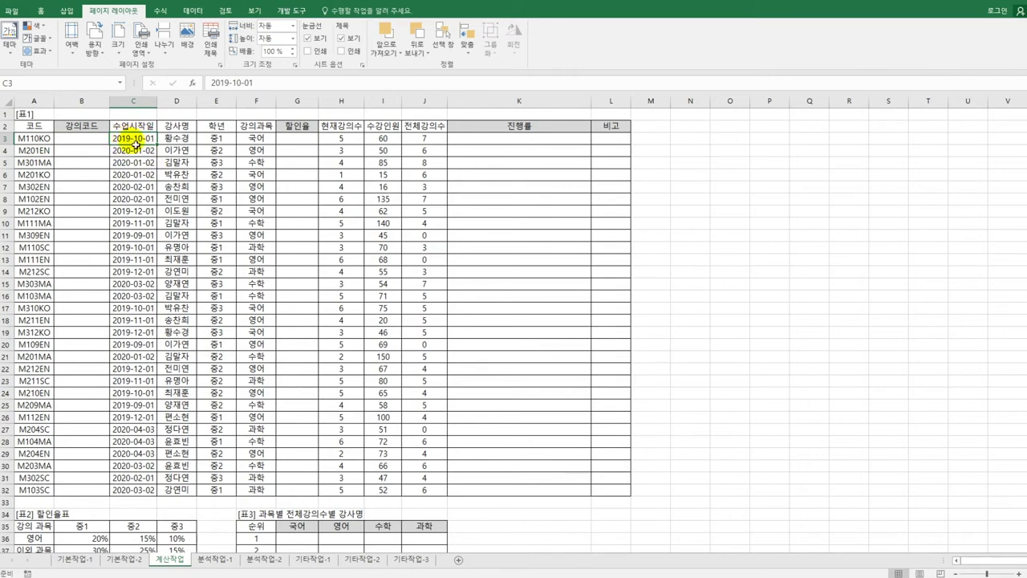
pyautogui.click(70, 142)
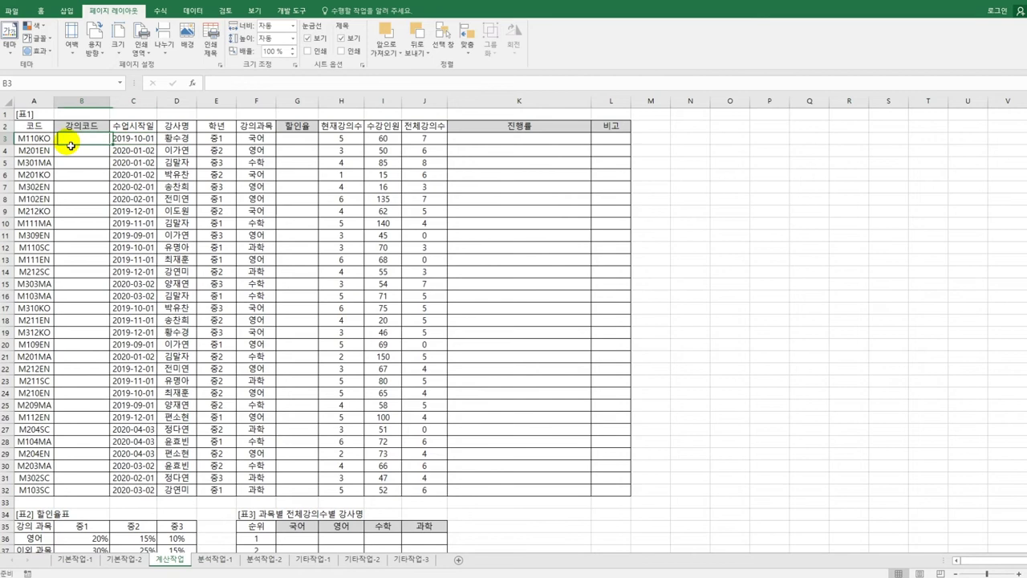
pyautogui.click(150, 143)
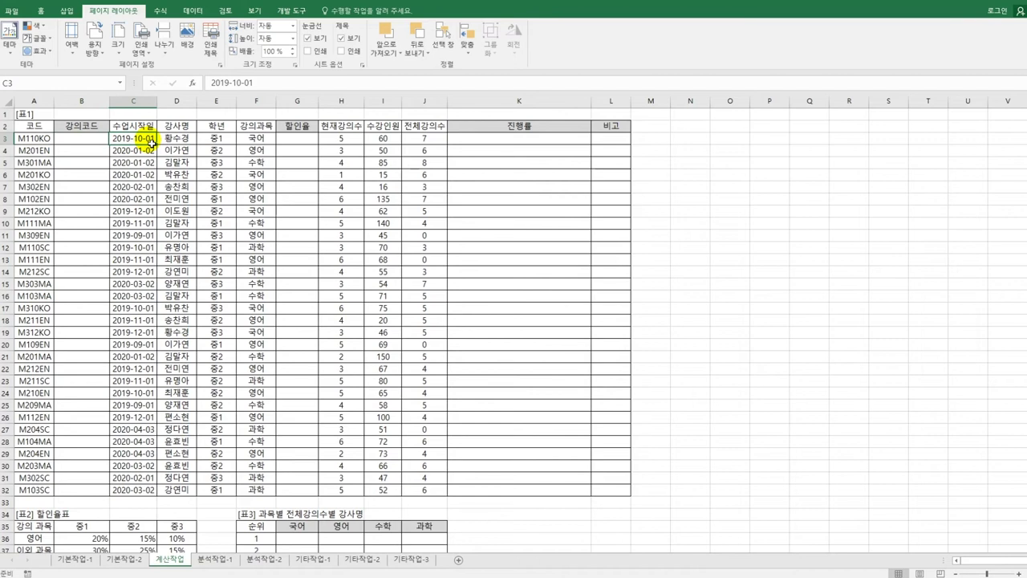
pyautogui.click(102, 147)
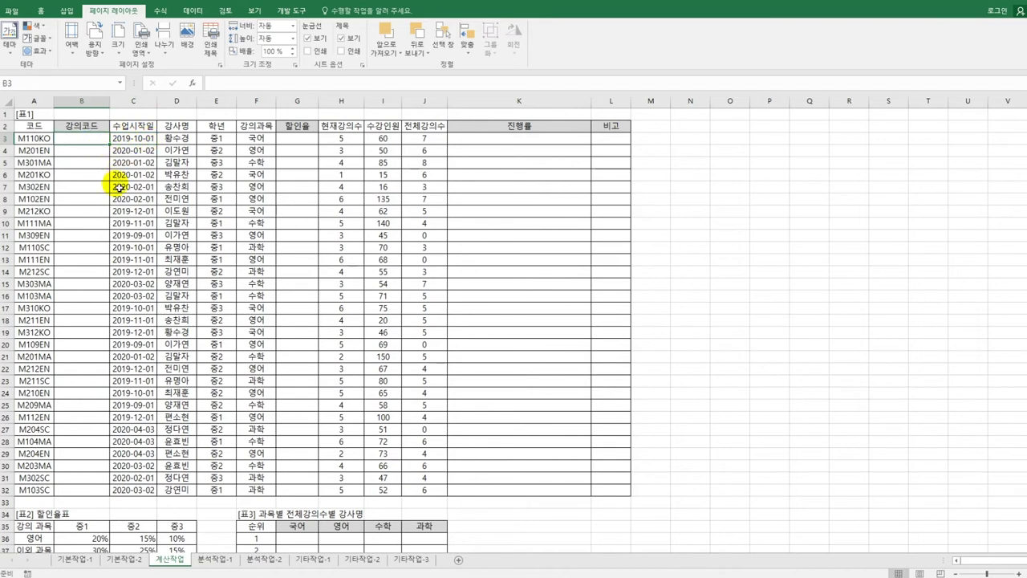
# Extract the year of the 수업시작일 date by entering =YEAR(C3) in cell B3
pyautogui.write('=ㅆㄷ')
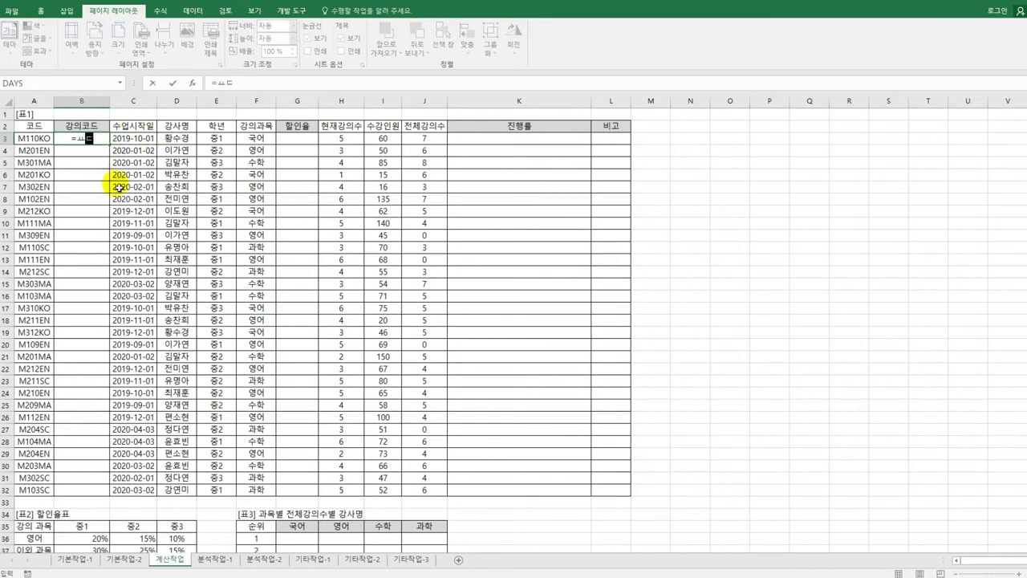
pyautogui.press('BackSpace')
pyautogui.press('BackSpace')
pyautogui.write('ye')
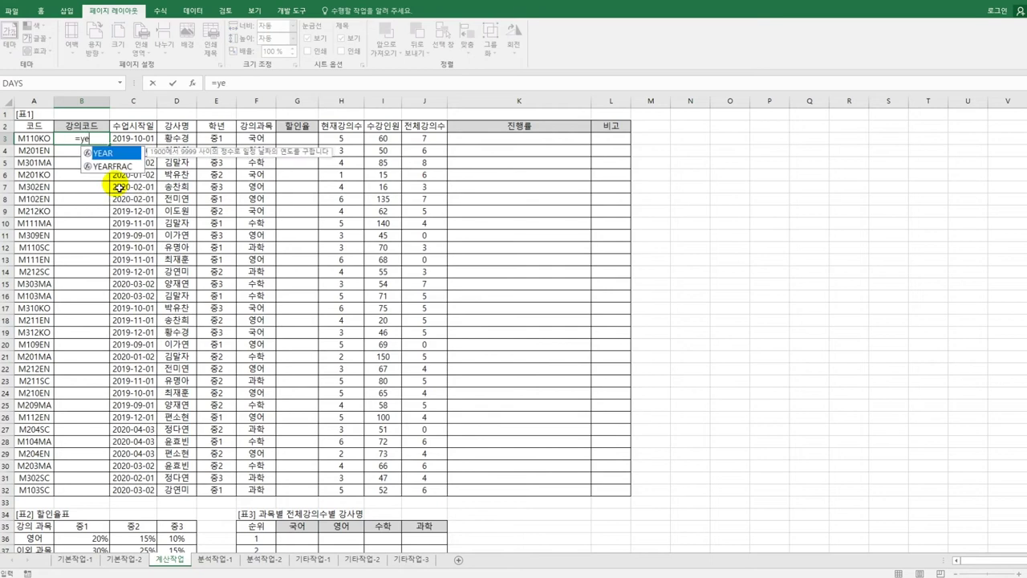
pyautogui.press('Tab')
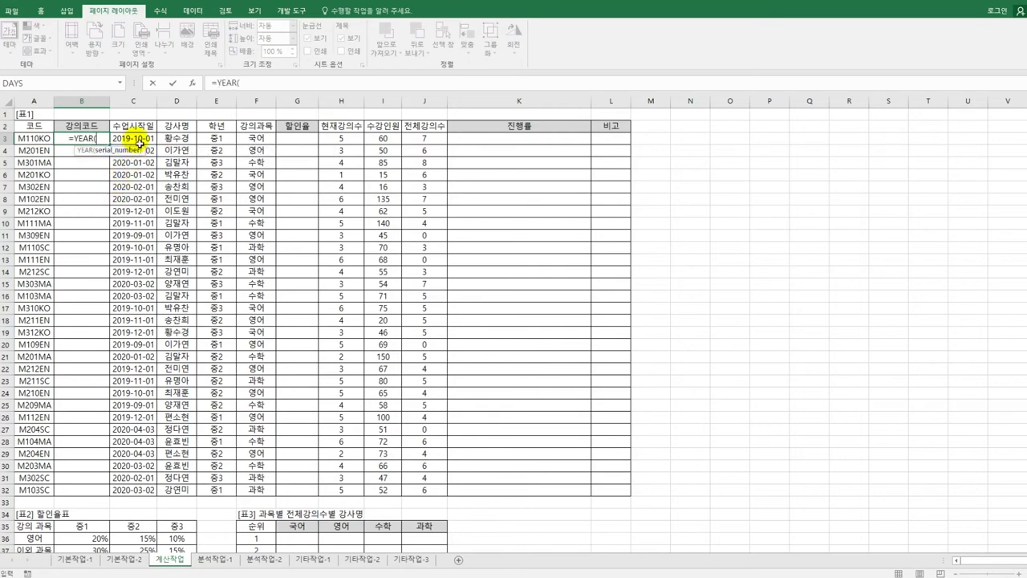
pyautogui.click(140, 139)
pyautogui.write(')')
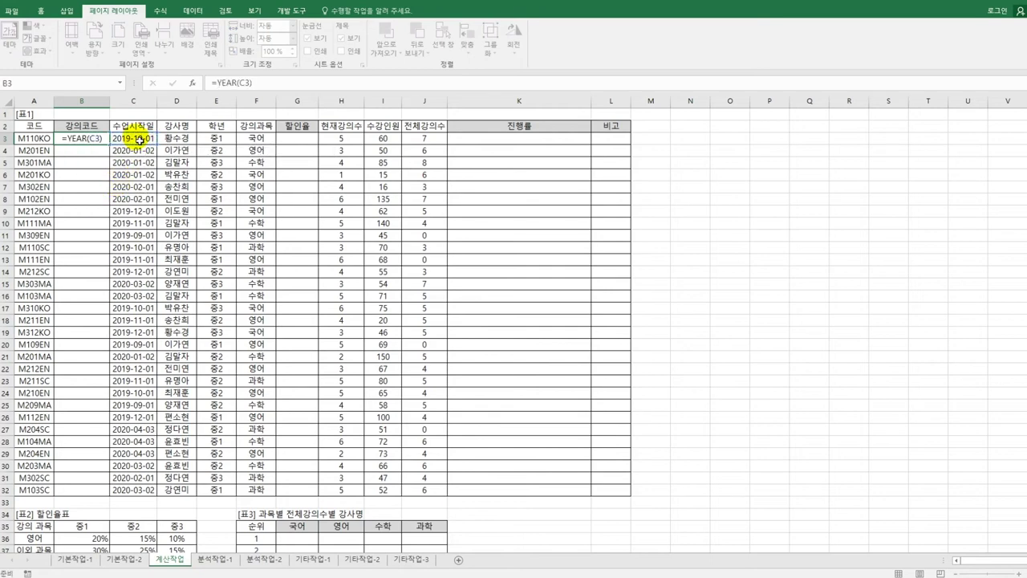
pyautogui.press('Return')
pyautogui.press('Up')
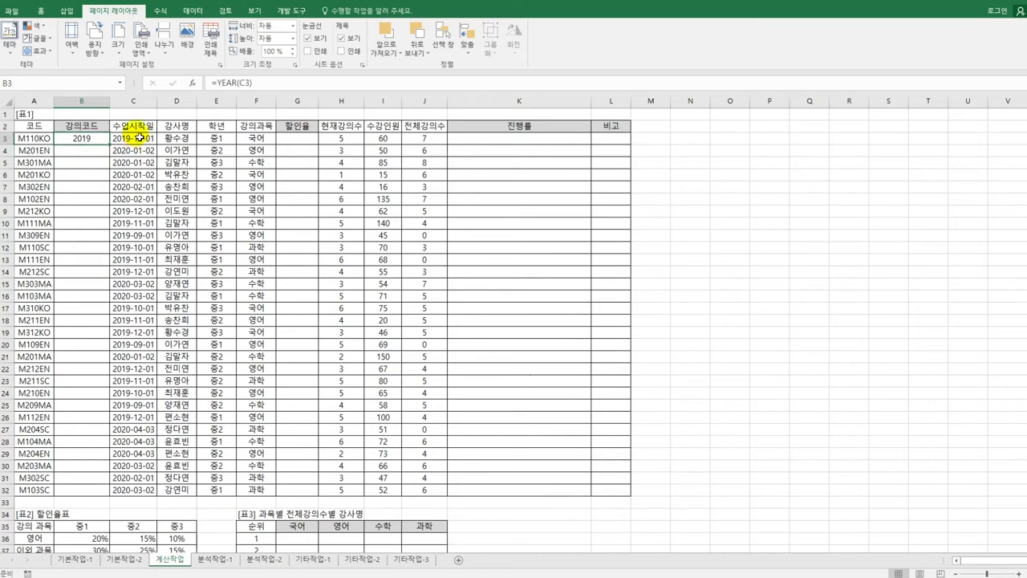
# Wrap the B3 formula in RIGHT to keep the last two digits of the year: =RIGHT(YEAR(C3),2)
pyautogui.click(215, 83)
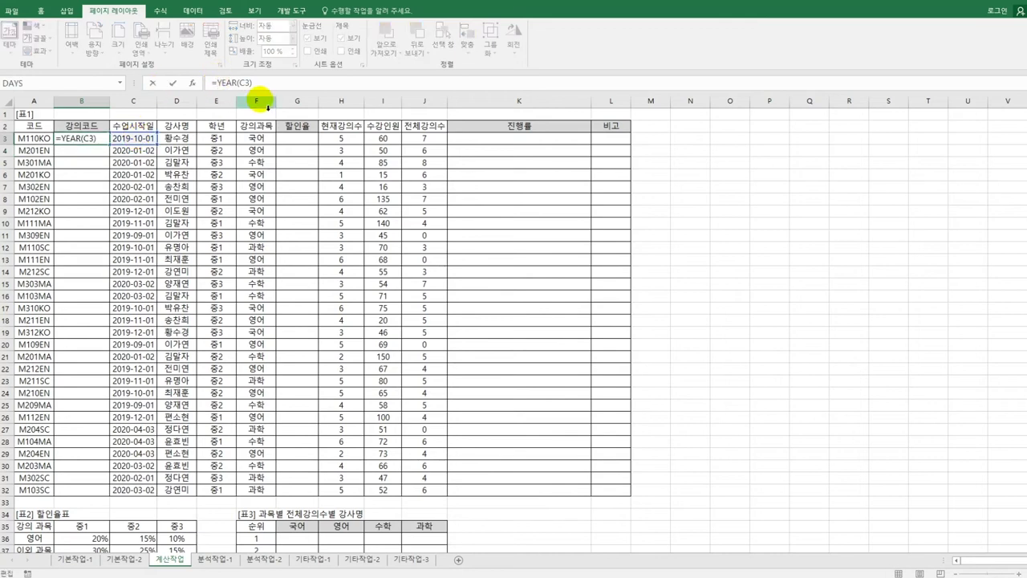
pyautogui.write('right')
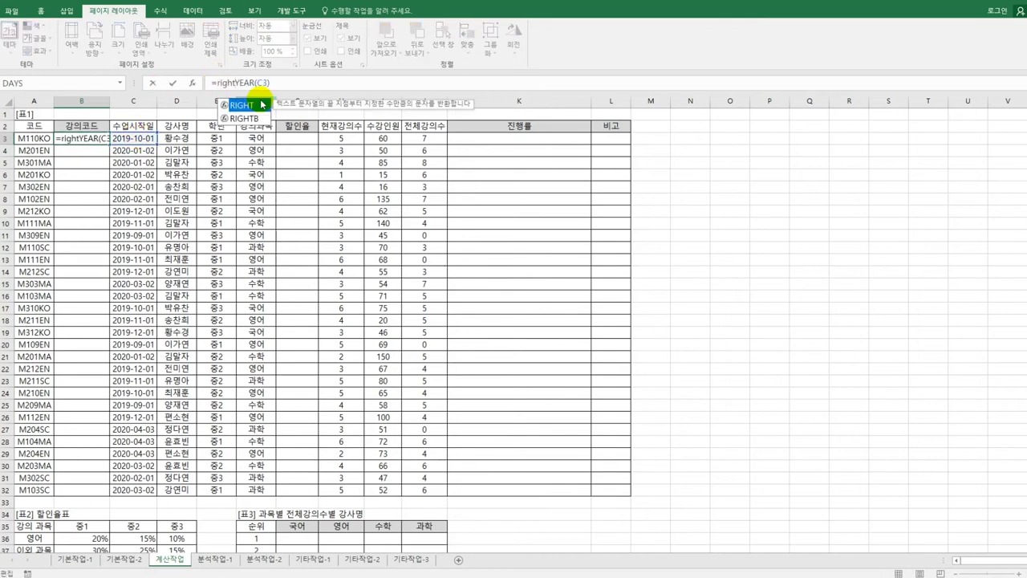
pyautogui.doubleClick(262, 105)
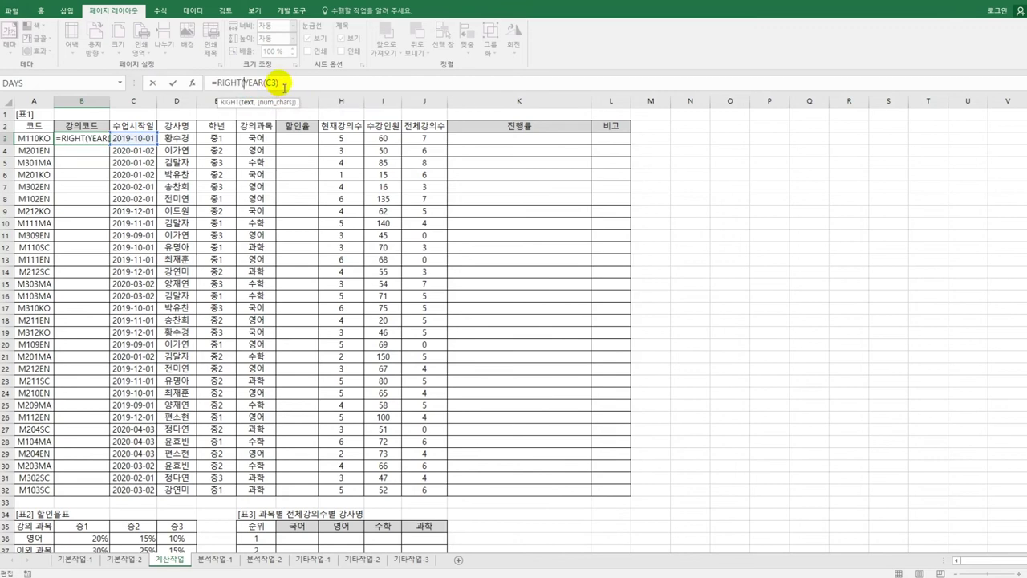
pyautogui.write(',2')
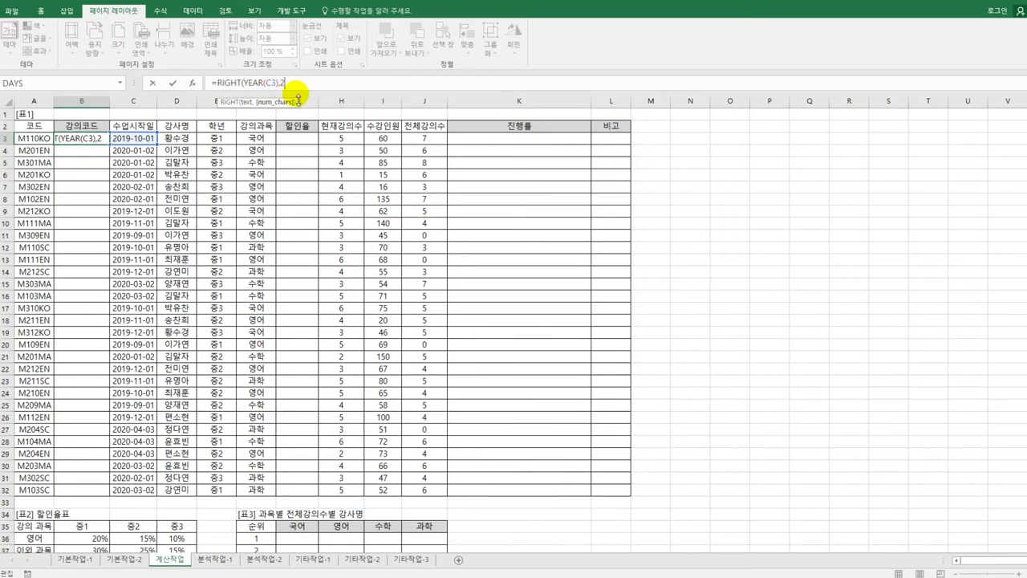
pyautogui.press('Return')
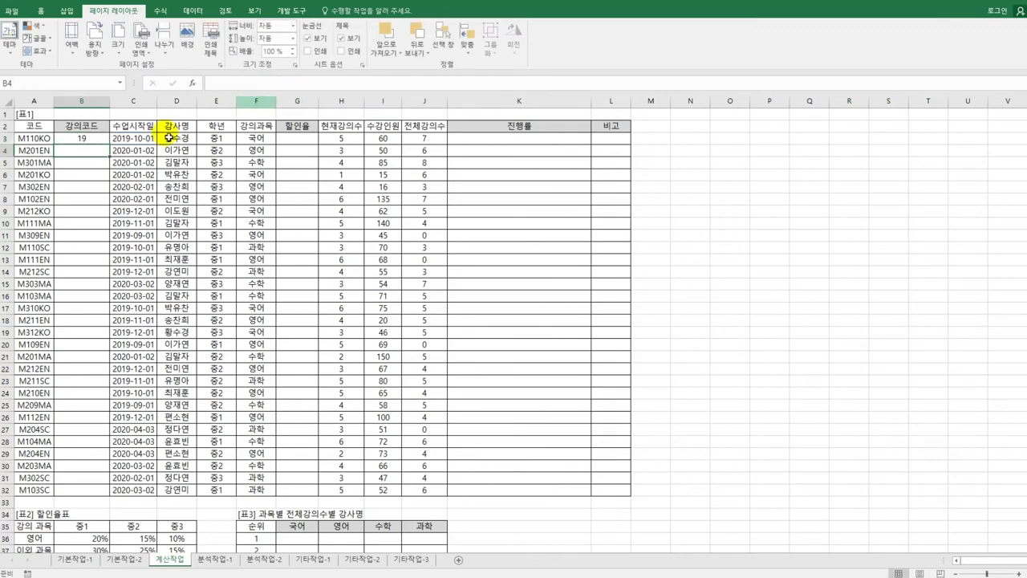
# Nest the B3 formula in REPLACE, with A3 as the old text, start position 3 and 0 characters replaced
pyautogui.click(83, 138)
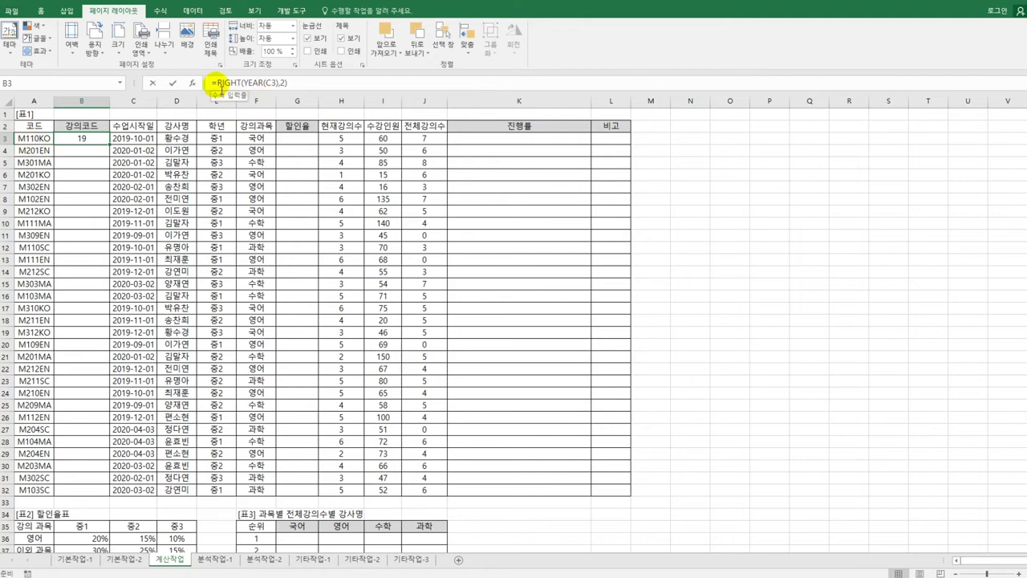
pyautogui.click(214, 83)
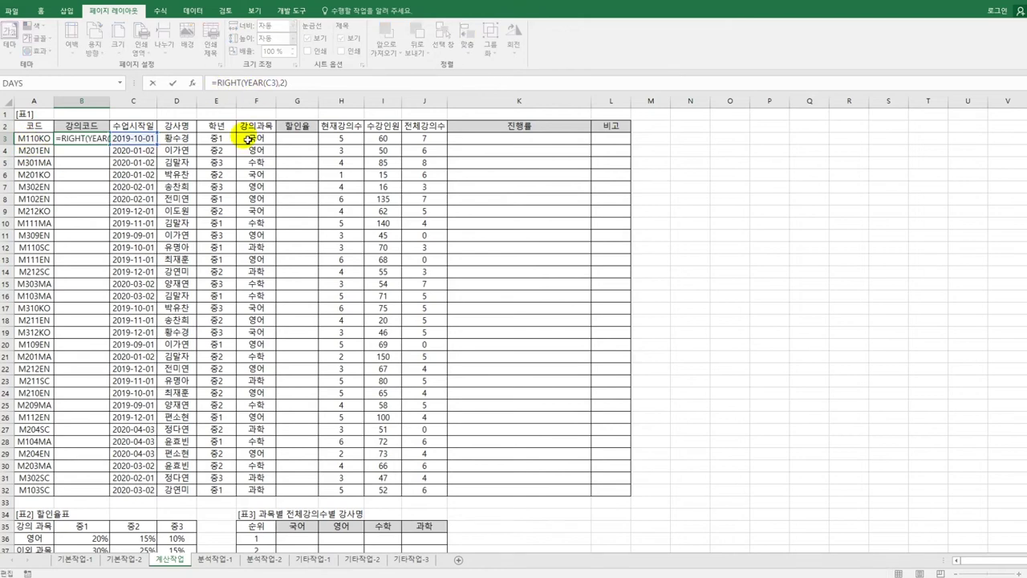
pyautogui.write('rep')
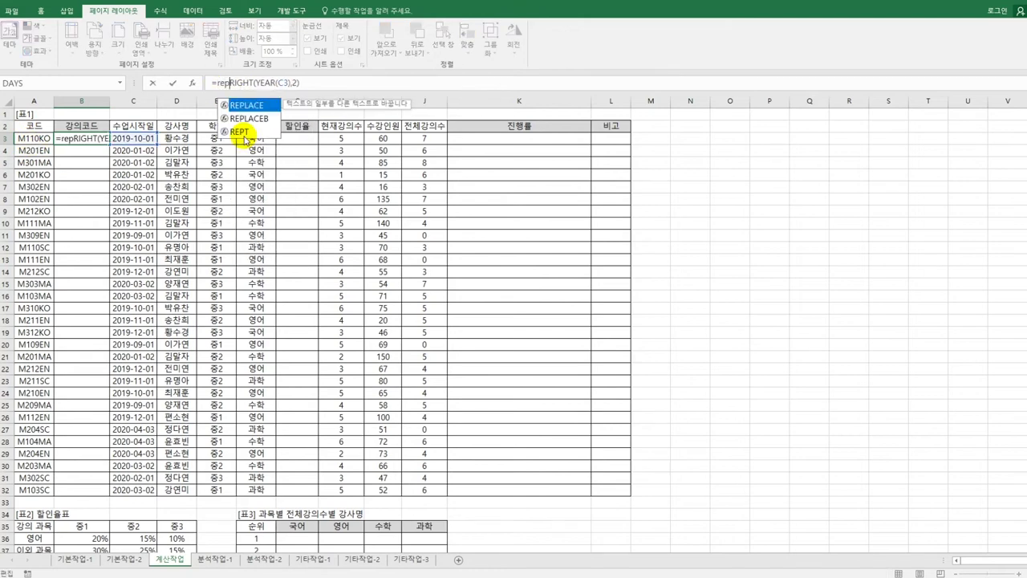
pyautogui.press('Tab')
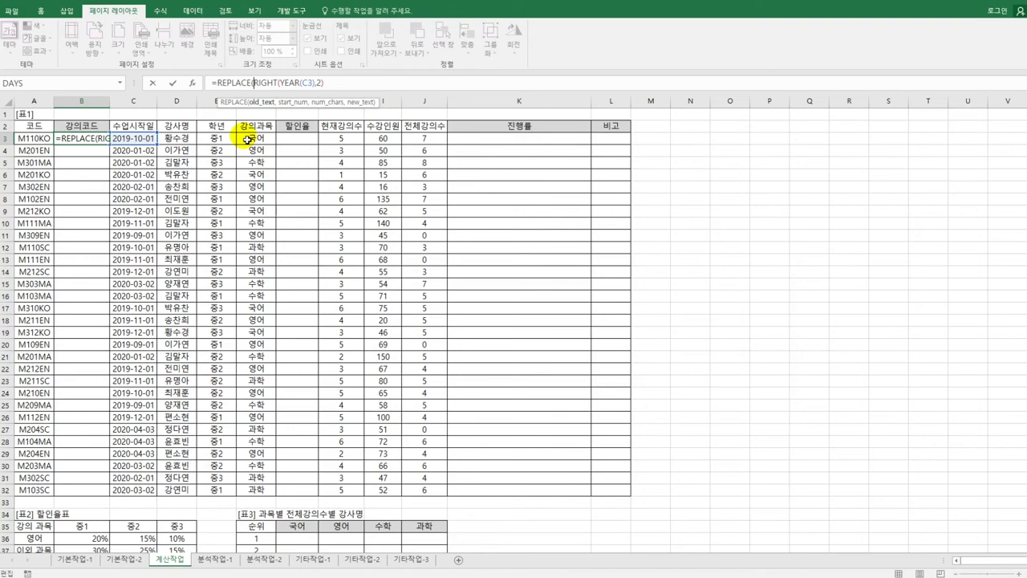
pyautogui.click(43, 141)
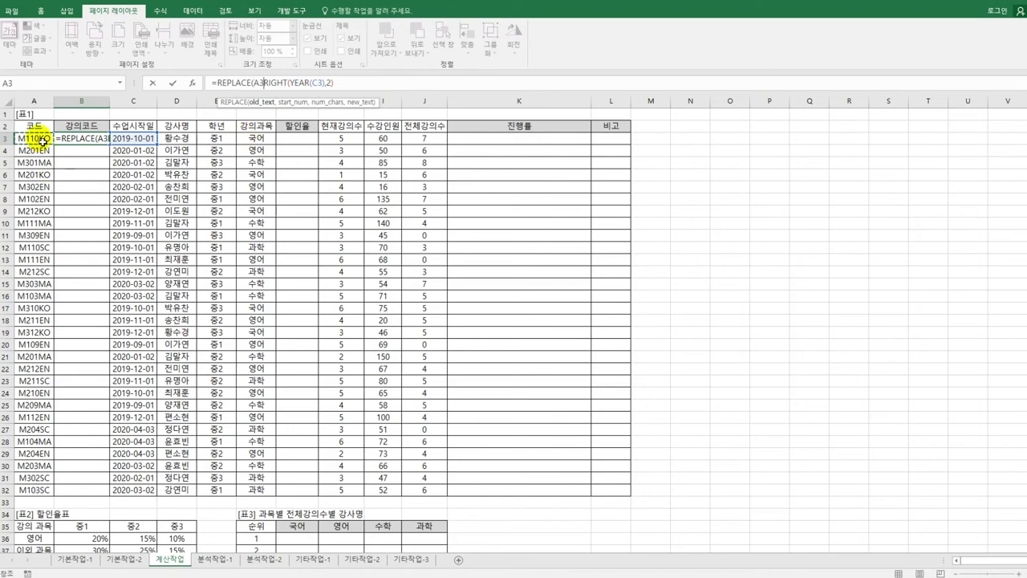
pyautogui.write(',')
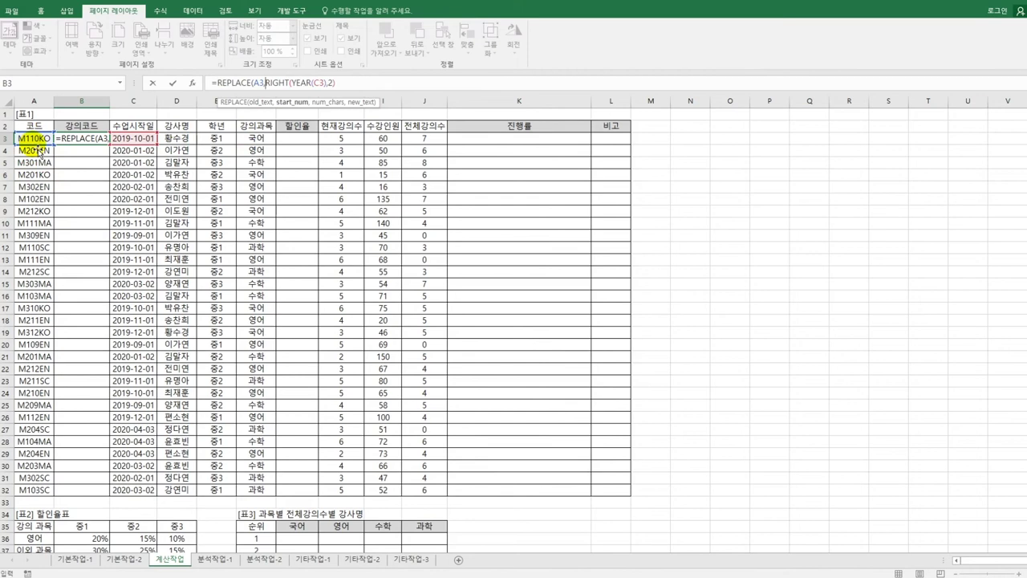
pyautogui.write('3')
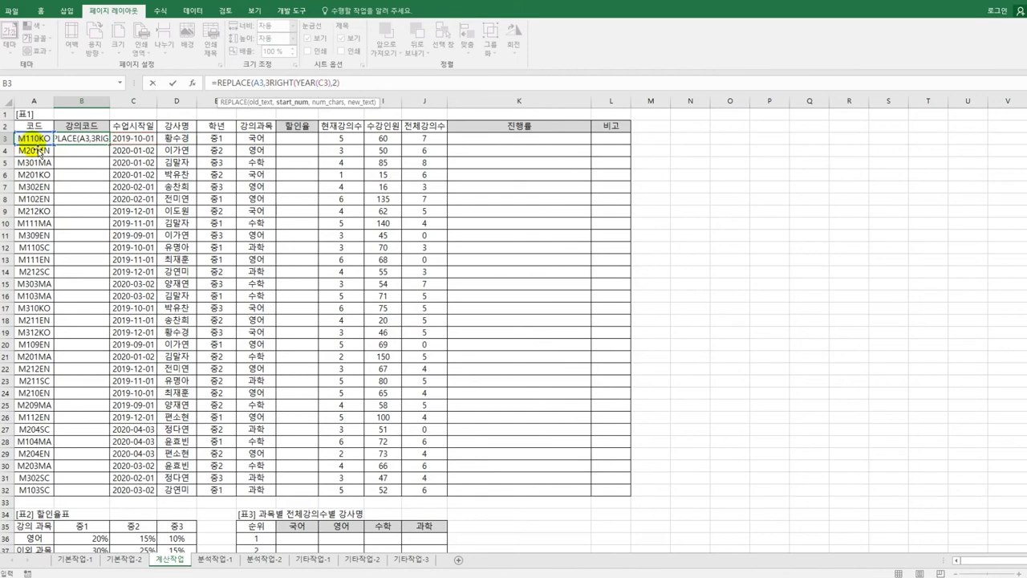
pyautogui.write(',')
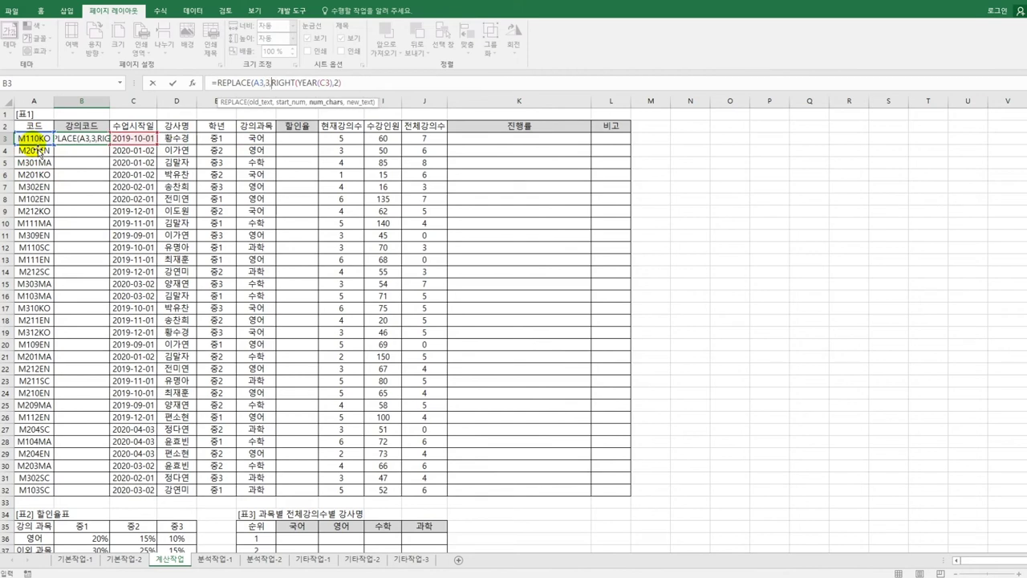
pyautogui.write('0')
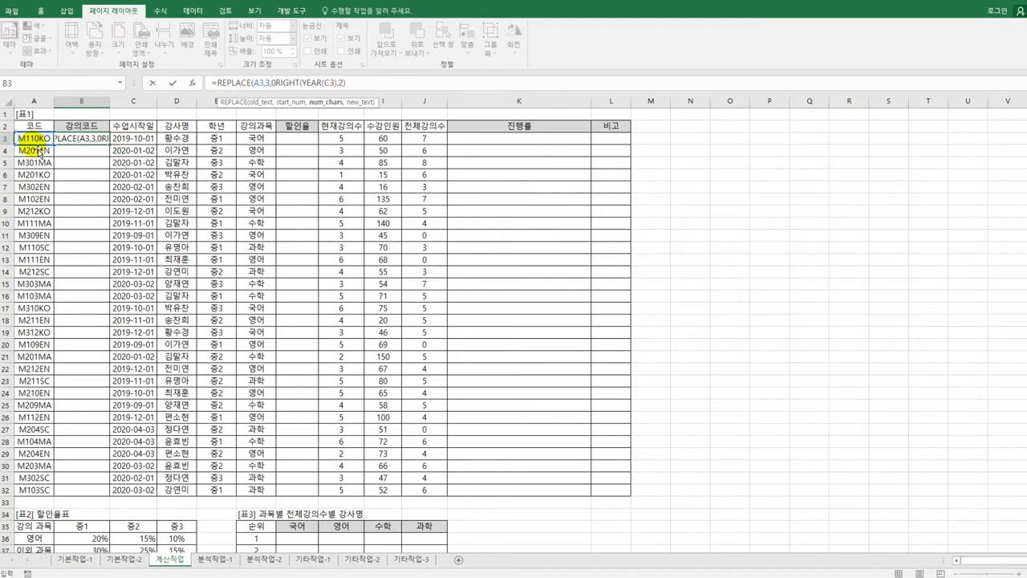
pyautogui.write(',')
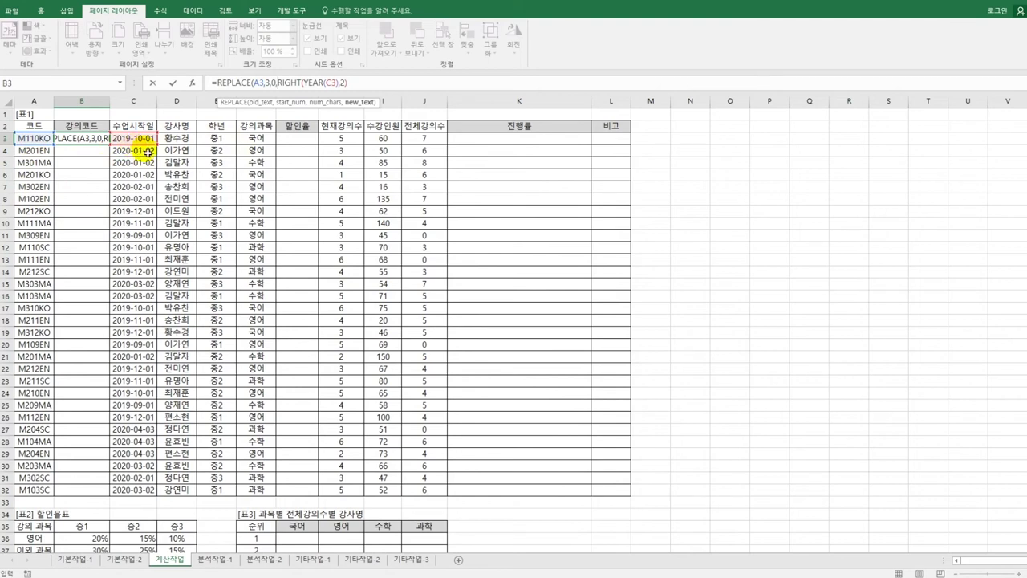
# Complete the REPLACE formula in B3 with "-"&RIGHT(YEAR(C3),2)&"-" as the new text and enter it
pyautogui.write('"-')
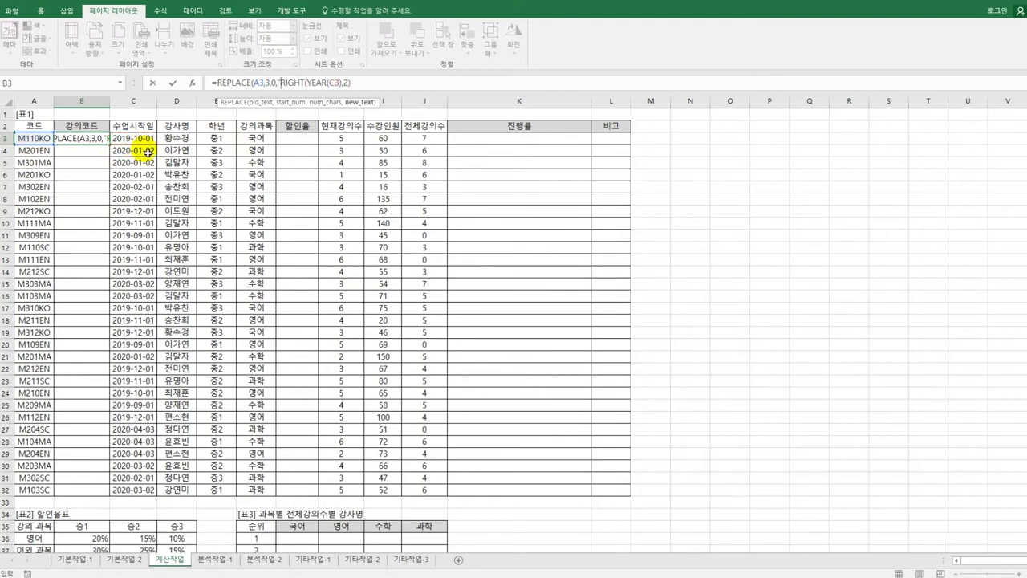
pyautogui.write('"')
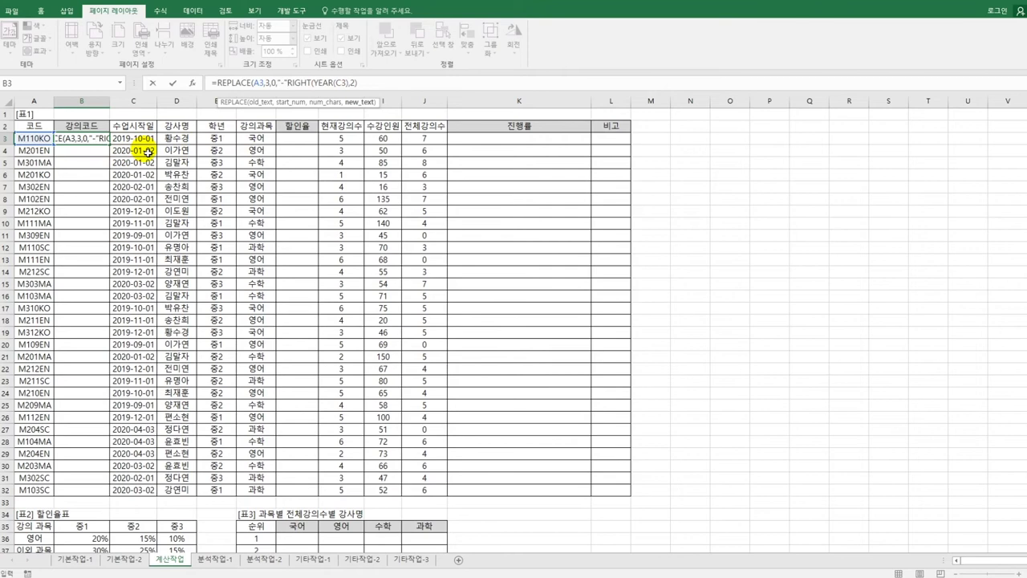
pyautogui.write('&')
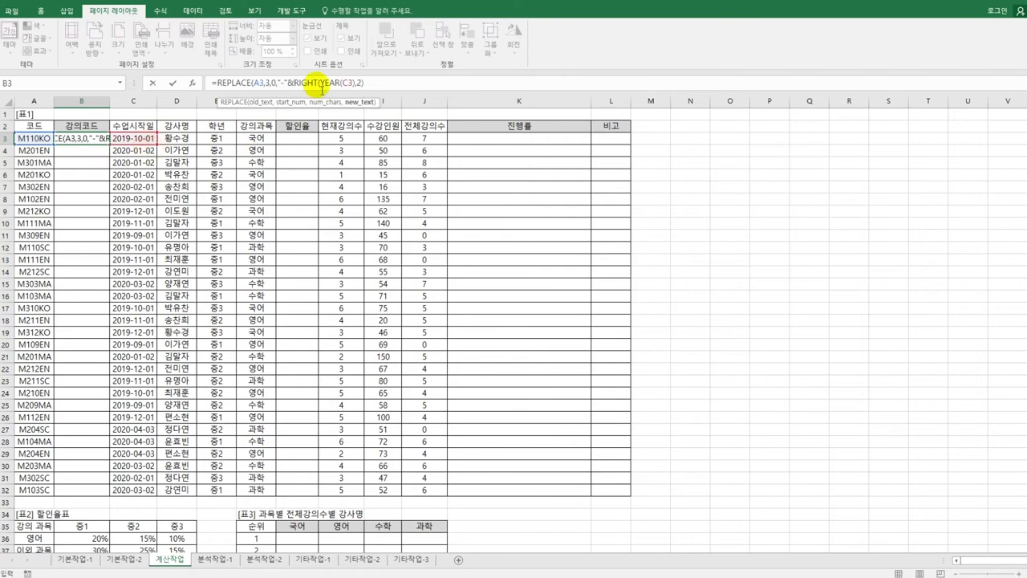
pyautogui.click(396, 90)
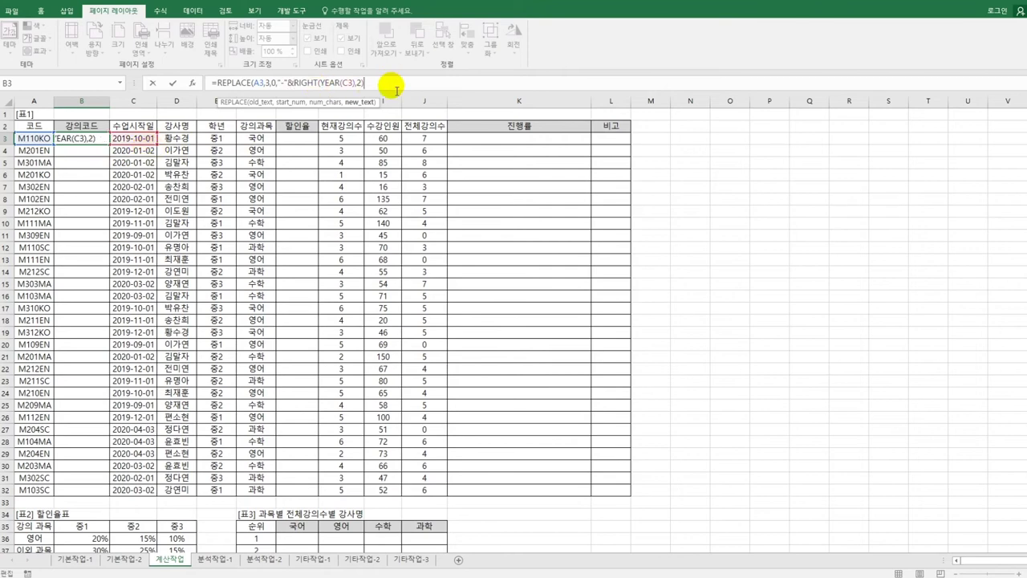
pyautogui.write('&"-")')
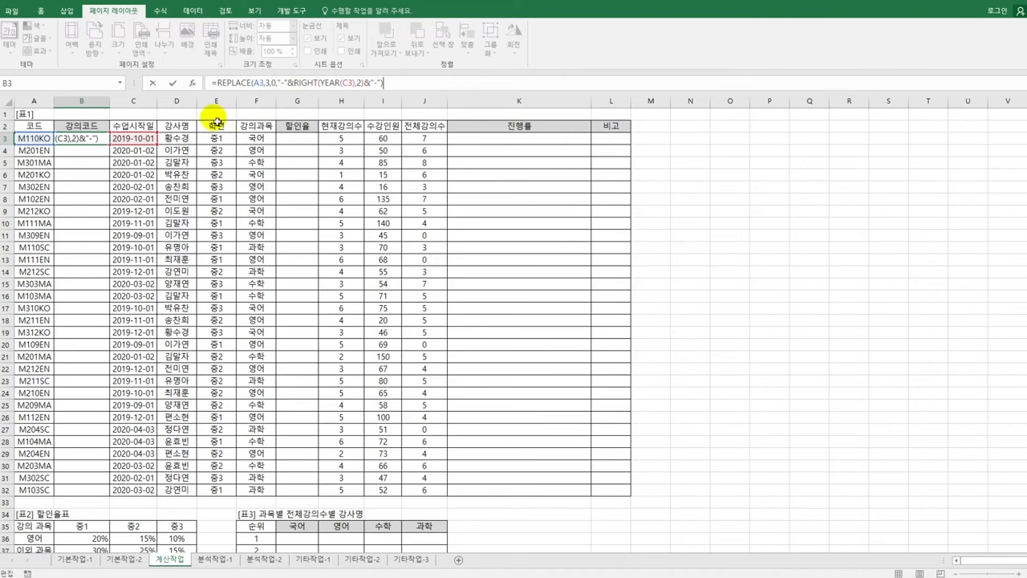
pyautogui.click(283, 83)
pyautogui.moveTo(283, 83); pyautogui.dragTo(394, 86)
pyautogui.click(394, 85)
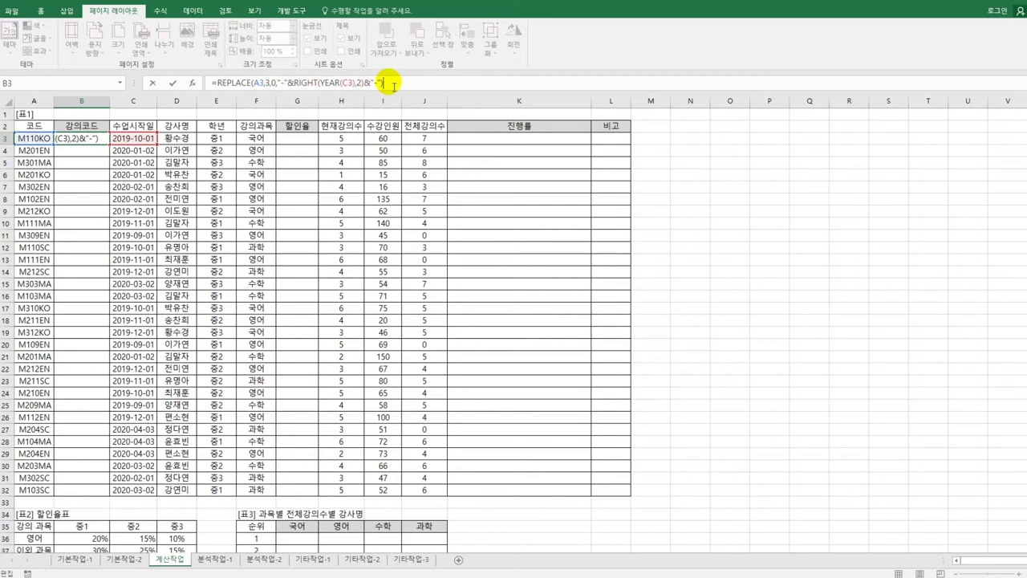
pyautogui.press('Return')
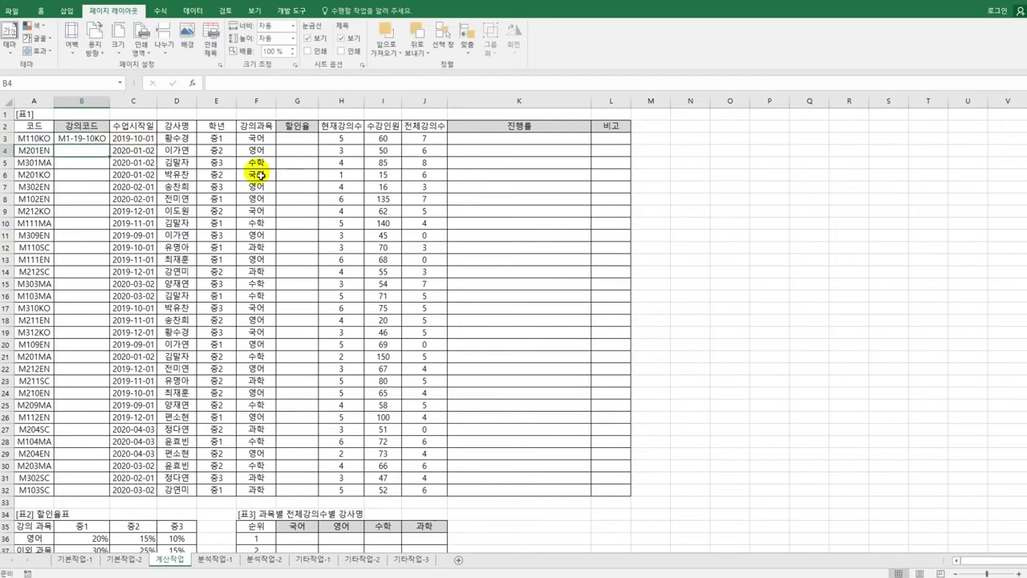
# Fill the B3 formula down the 강의코드 column through B32
pyautogui.click(101, 138)
pyautogui.doubleClick(109, 144)
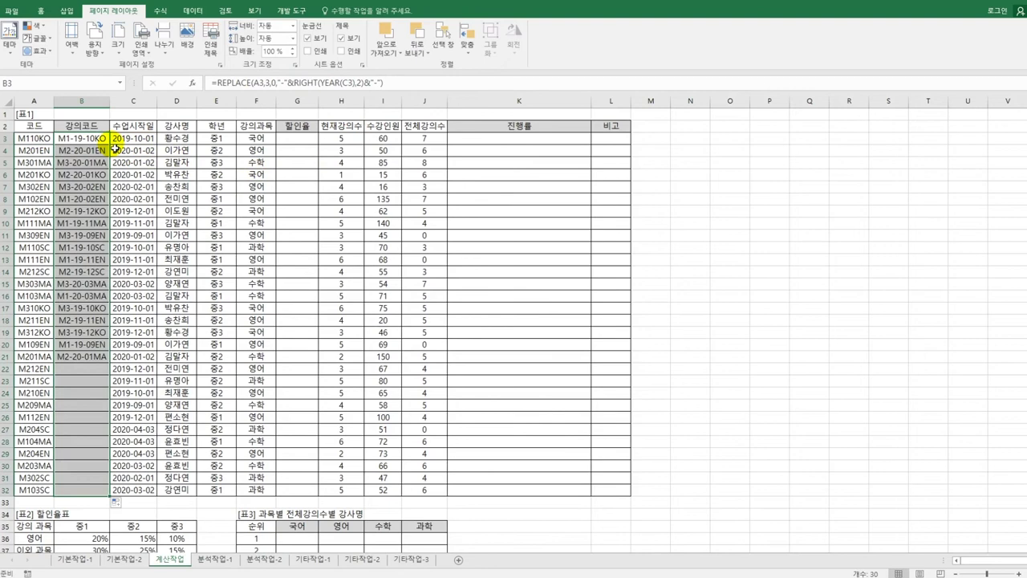
pyautogui.click(107, 142)
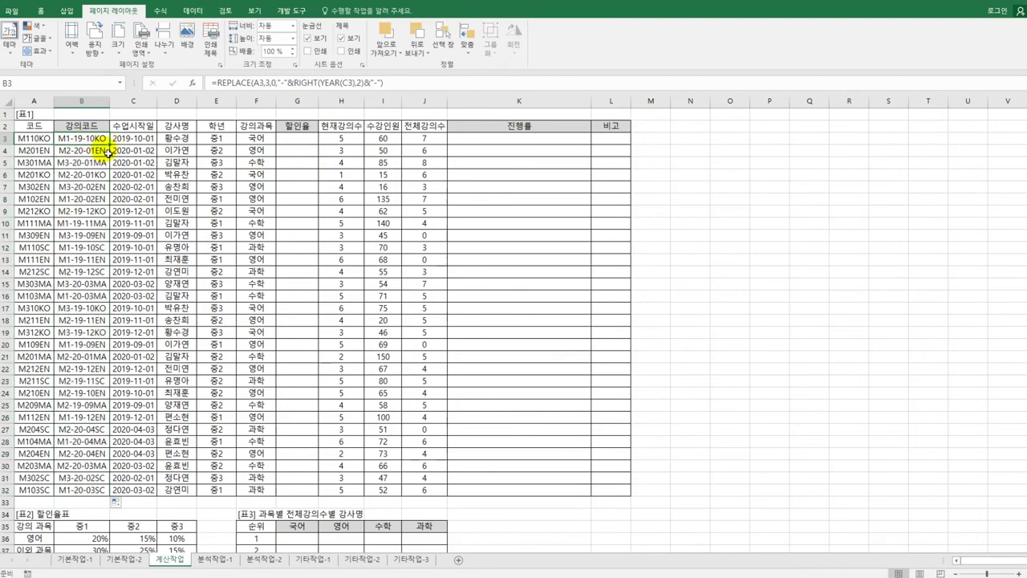
# Examine the [표2] 할인율표 layout: grade headers, subject labels and rate rows that the empty 할인율 column depends on
pyautogui.scroll(-2, 119, 361)
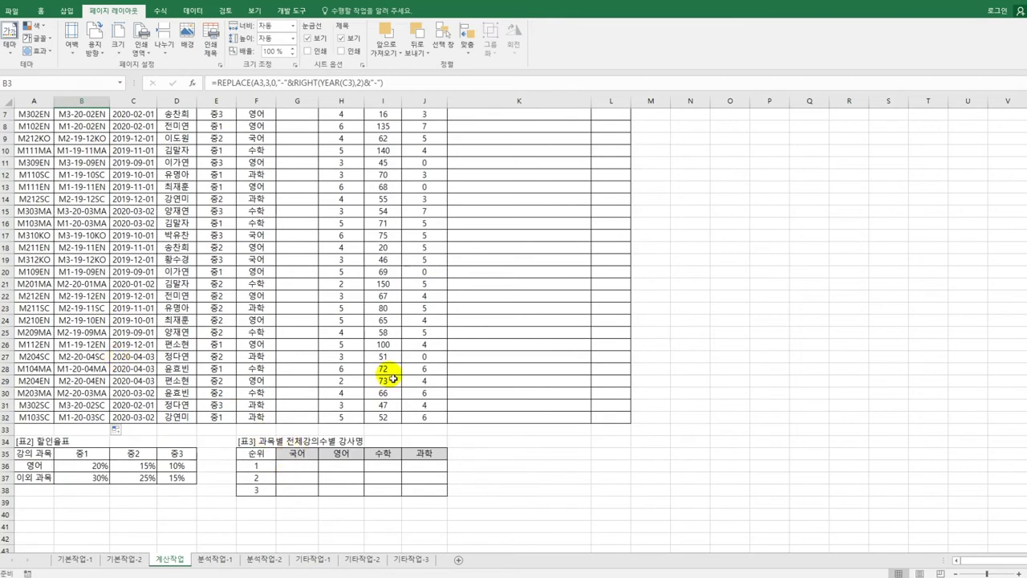
pyautogui.scroll(2, 391, 377)
pyautogui.click(296, 138)
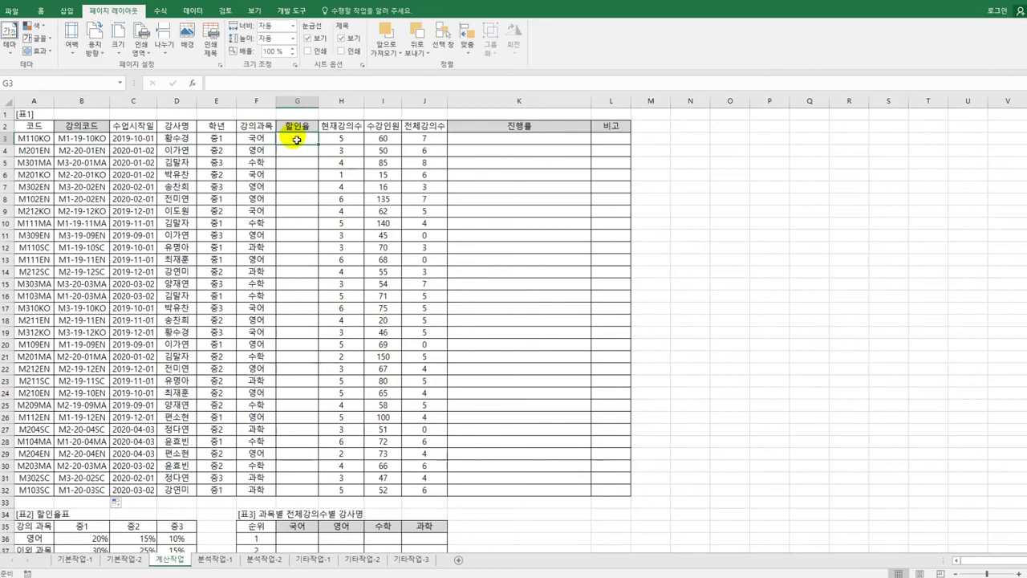
pyautogui.scroll(-2, 309, 257)
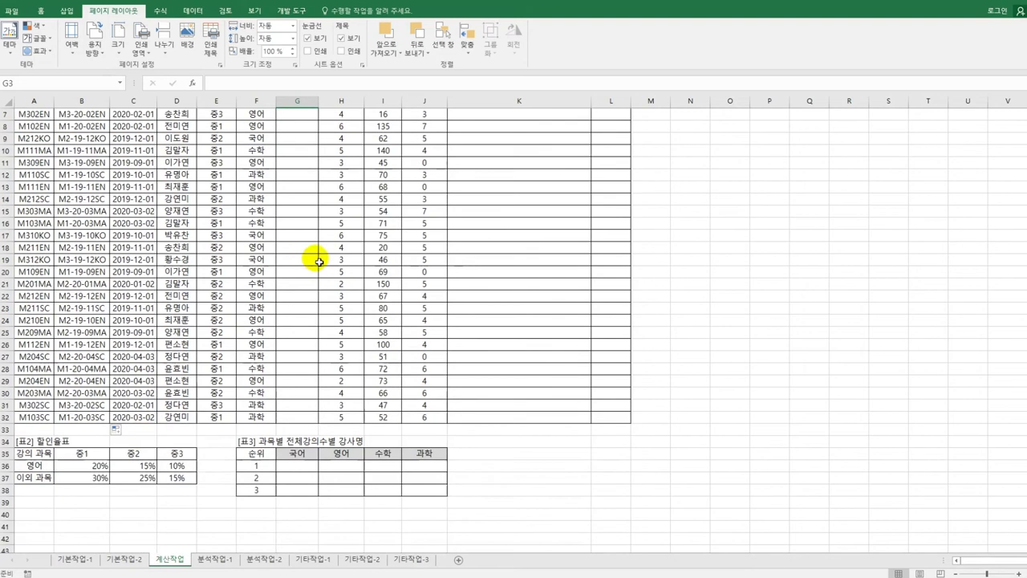
pyautogui.moveTo(109, 468); pyautogui.dragTo(175, 480)
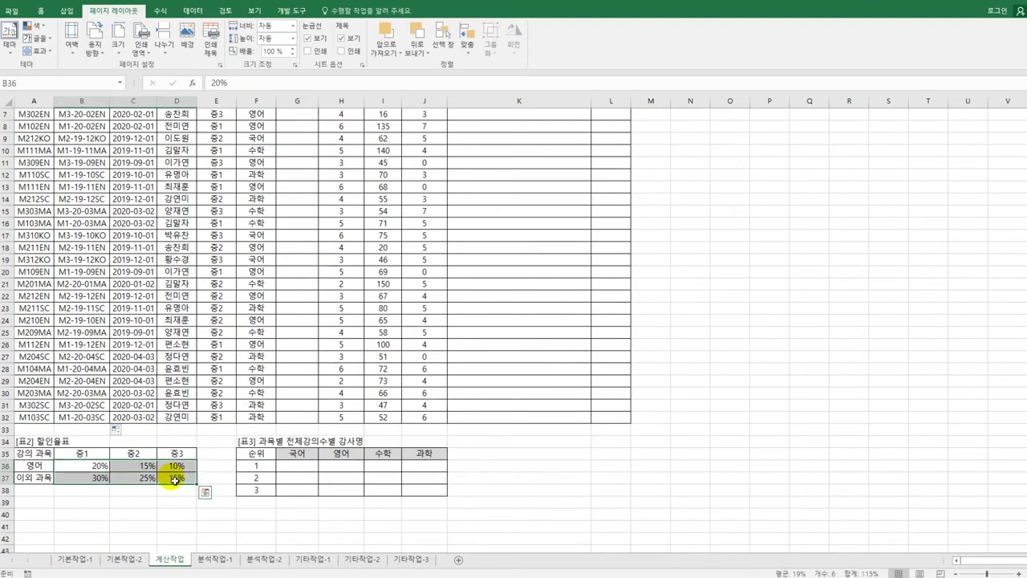
pyautogui.scroll(2, 213, 447)
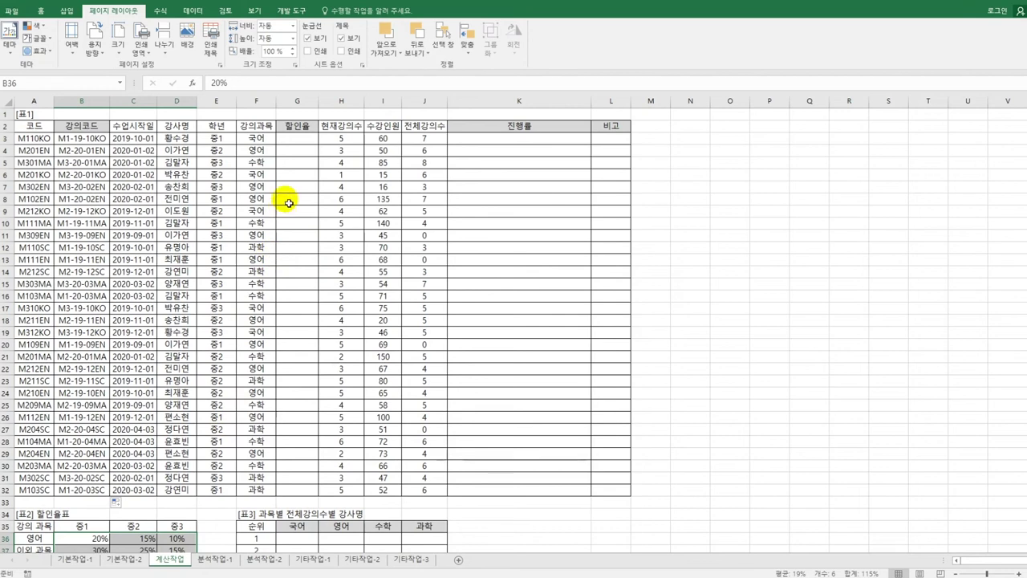
pyautogui.click(291, 141)
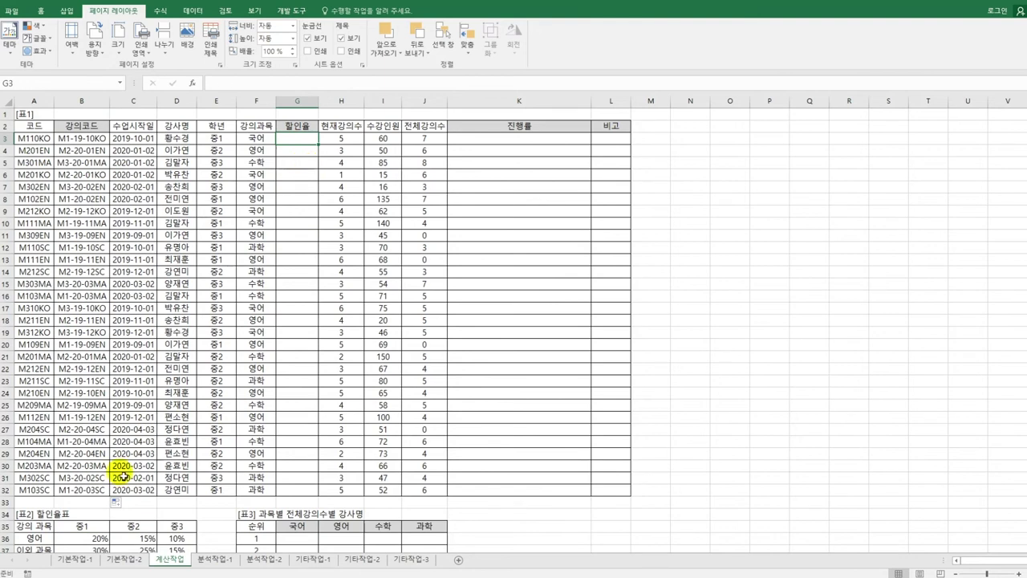
pyautogui.scroll(-1, 96, 514)
pyautogui.moveTo(95, 509); pyautogui.dragTo(175, 508)
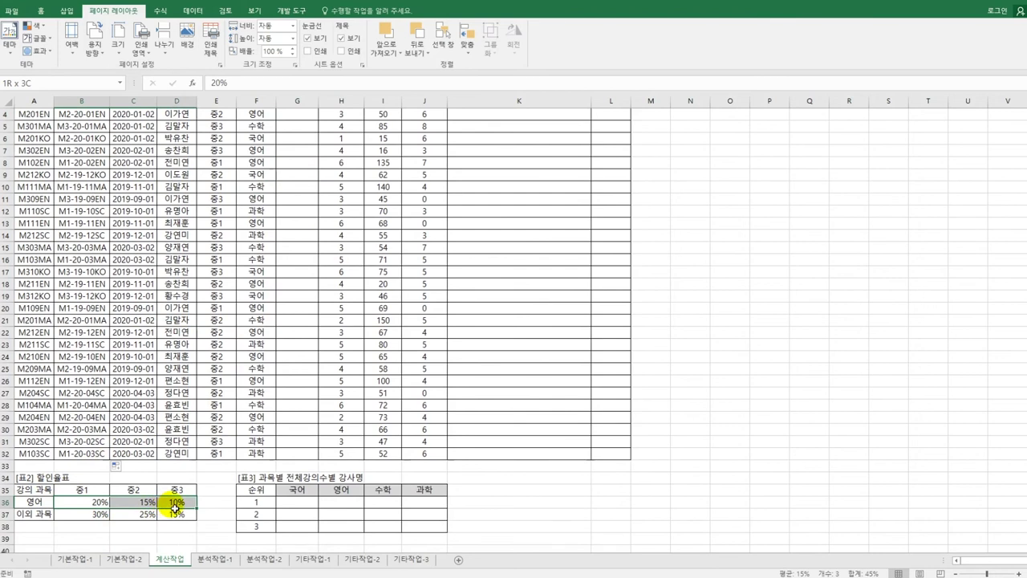
pyautogui.moveTo(87, 487); pyautogui.dragTo(198, 491)
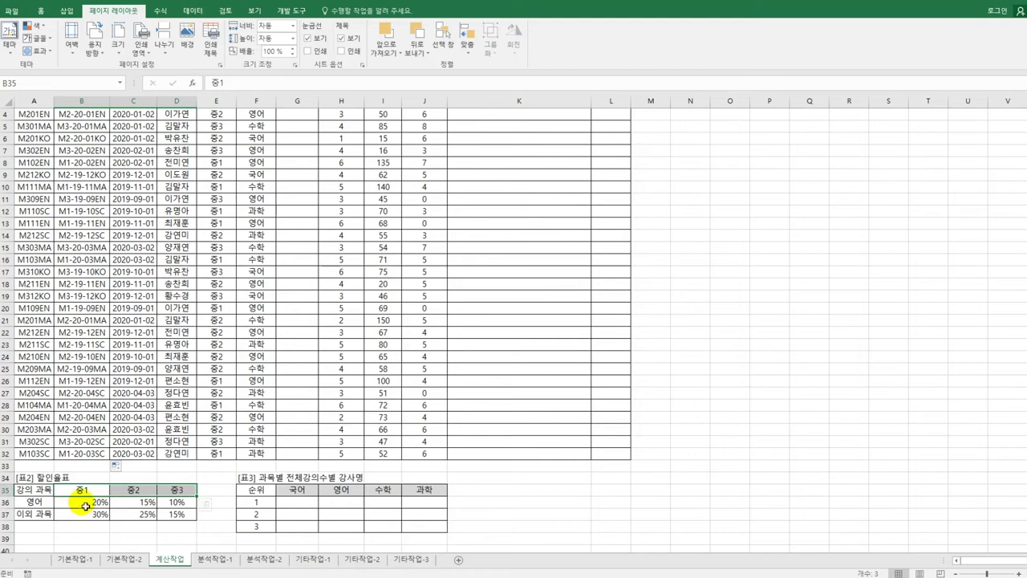
pyautogui.moveTo(85, 507); pyautogui.dragTo(180, 502)
pyautogui.moveTo(72, 514); pyautogui.dragTo(195, 519)
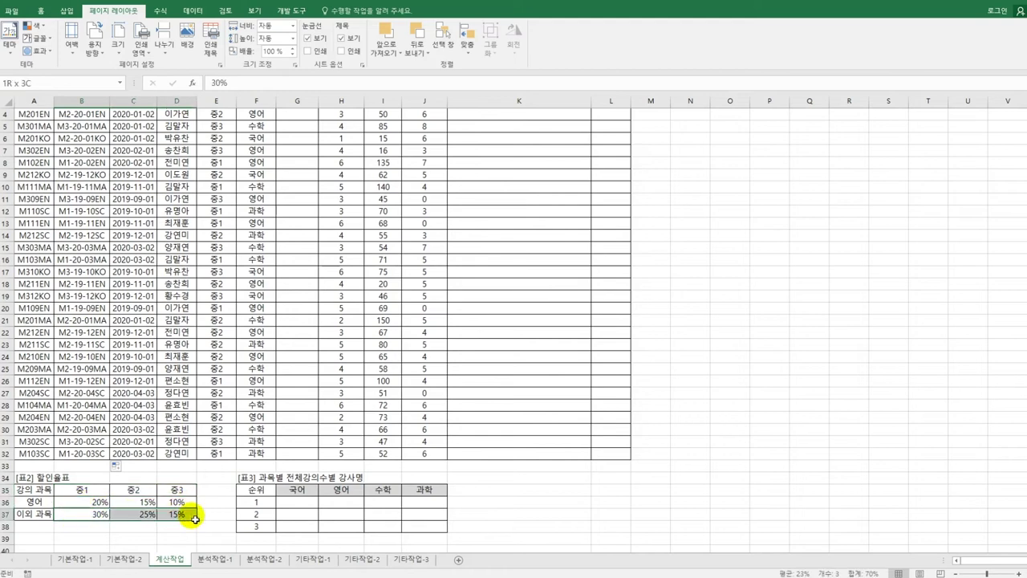
pyautogui.moveTo(34, 501); pyautogui.dragTo(40, 514)
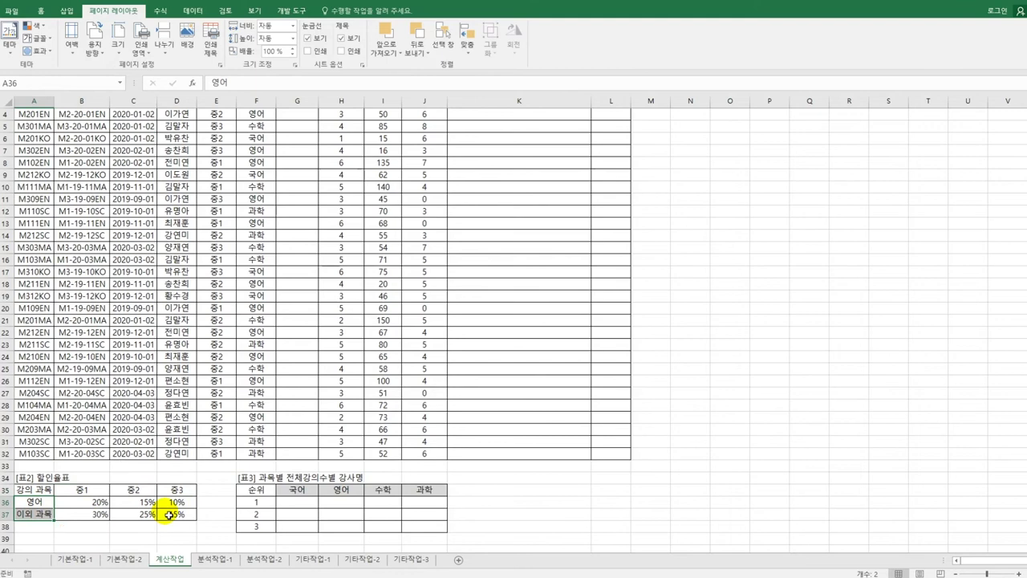
# Compare the 강의과목 values in [표1] with the 영어 and 이외 과목 rate rows of [표2]
pyautogui.scroll(1, 169, 514)
pyautogui.scroll(-1, 256, 269)
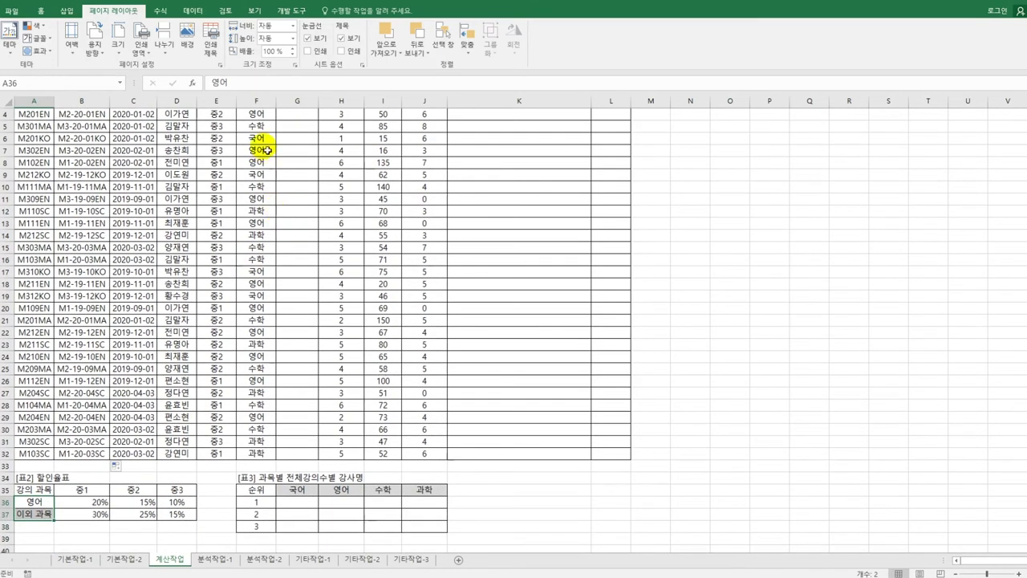
pyautogui.scroll(1, 268, 230)
pyautogui.click(258, 151)
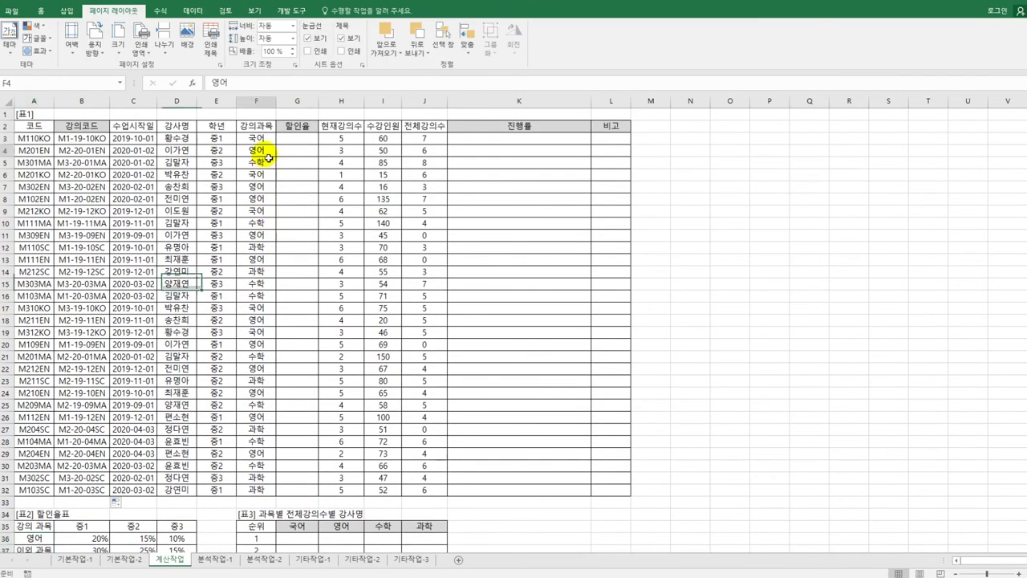
pyautogui.scroll(-2, 160, 383)
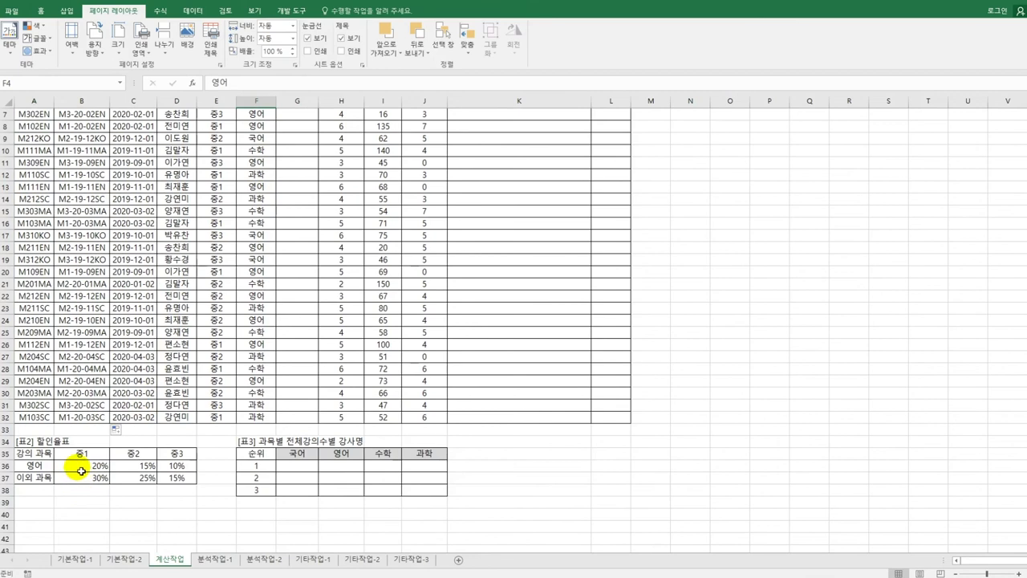
pyautogui.moveTo(81, 466); pyautogui.dragTo(176, 467)
pyautogui.scroll(2, 177, 467)
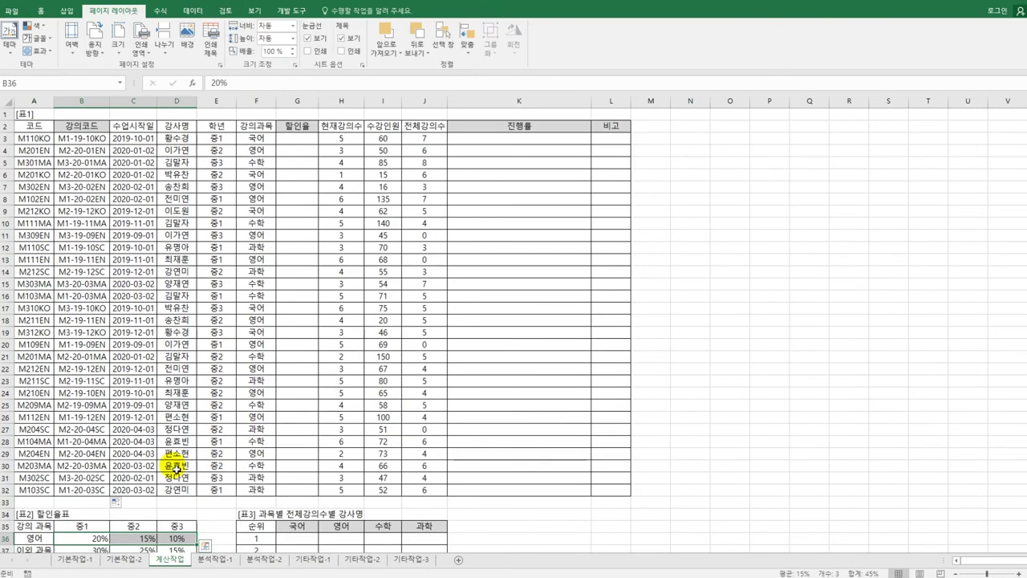
pyautogui.scroll(-1, 118, 493)
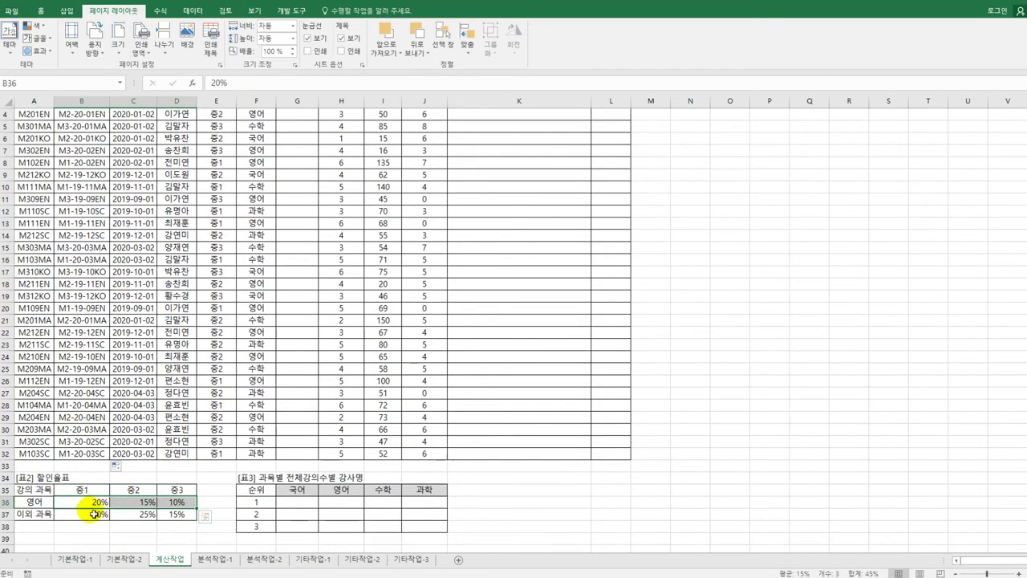
pyautogui.moveTo(89, 514); pyautogui.dragTo(166, 515)
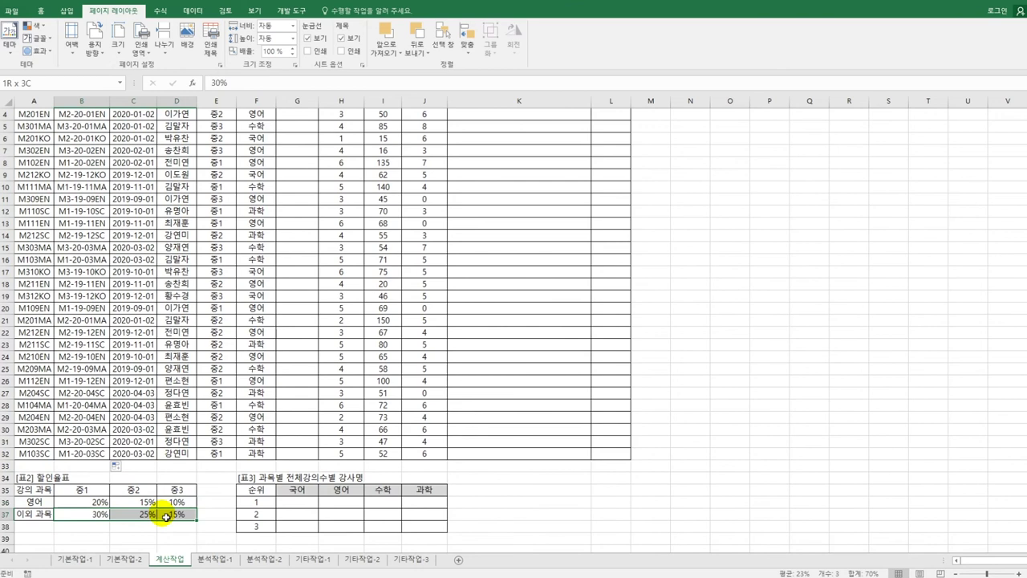
pyautogui.scroll(3, 179, 503)
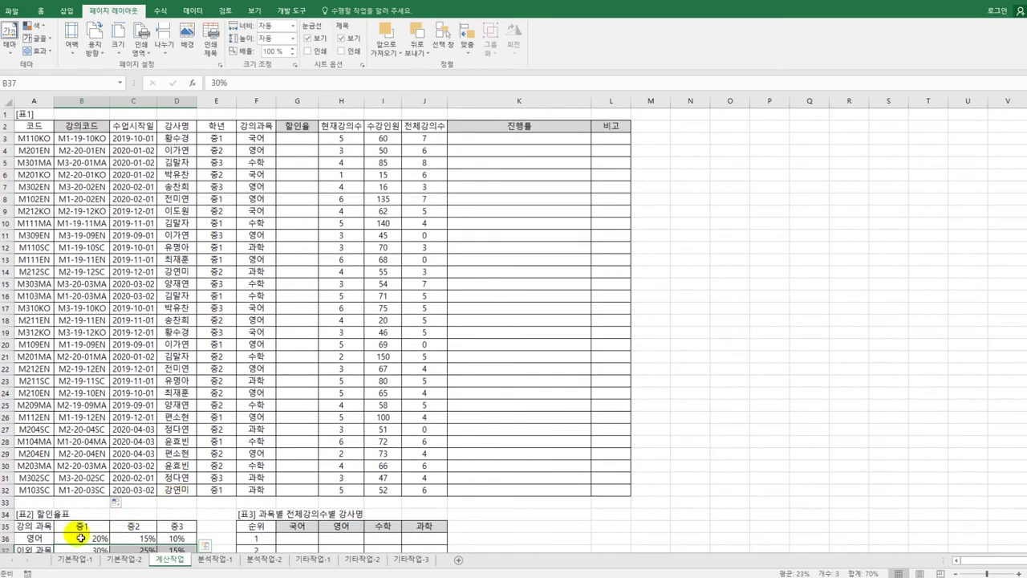
# Start an HLOOKUP formula in the first 할인율 cell, G3, with lookup value E3 and absolute table range $B$35:$D$37
pyautogui.click(309, 141)
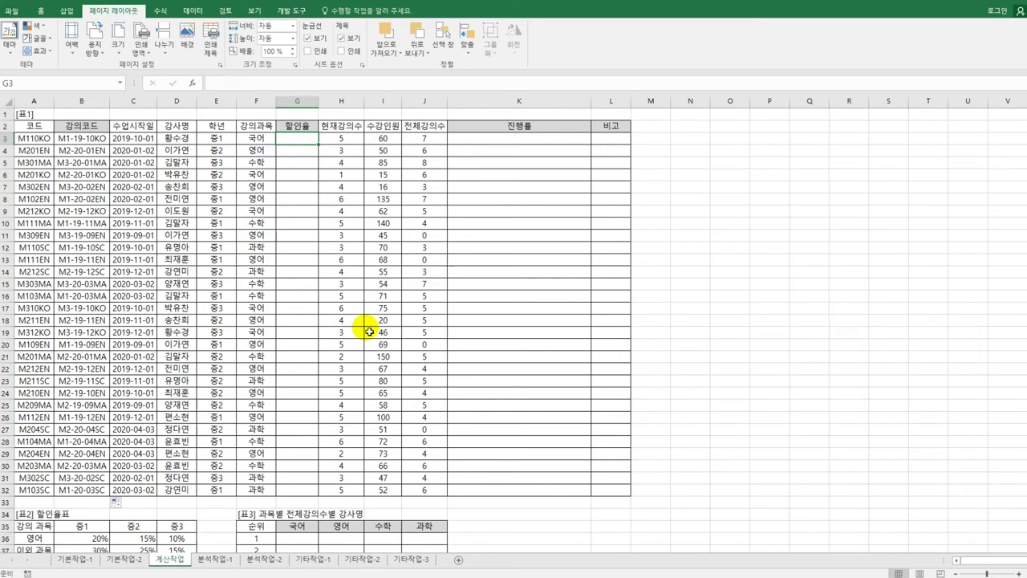
pyautogui.write('=')
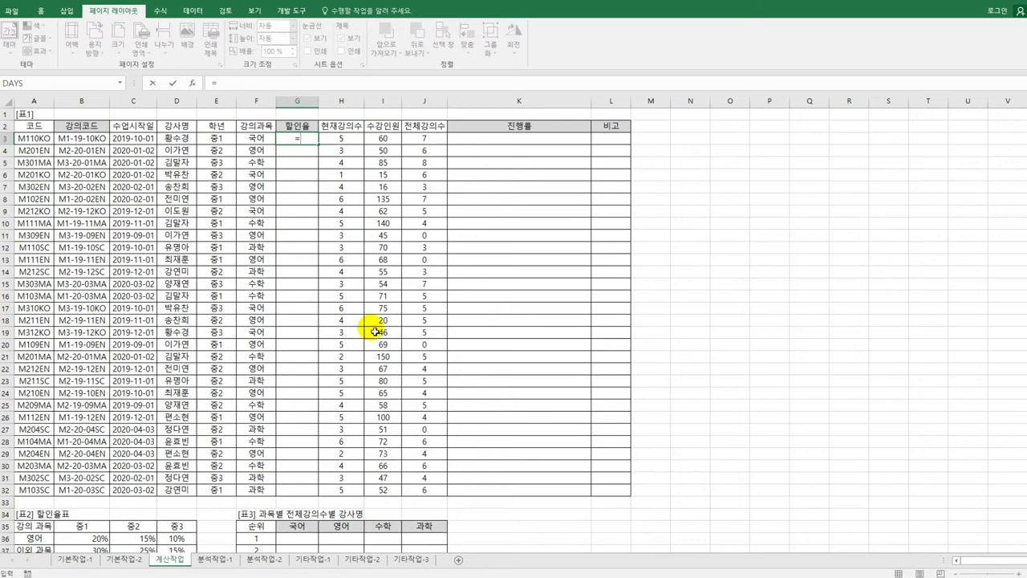
pyautogui.write('hl')
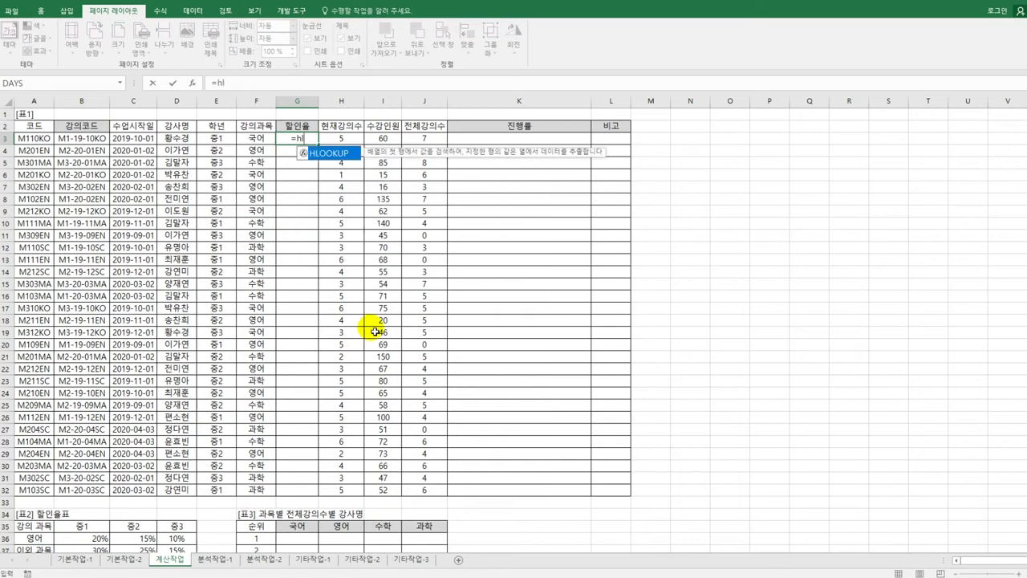
pyautogui.press('Tab')
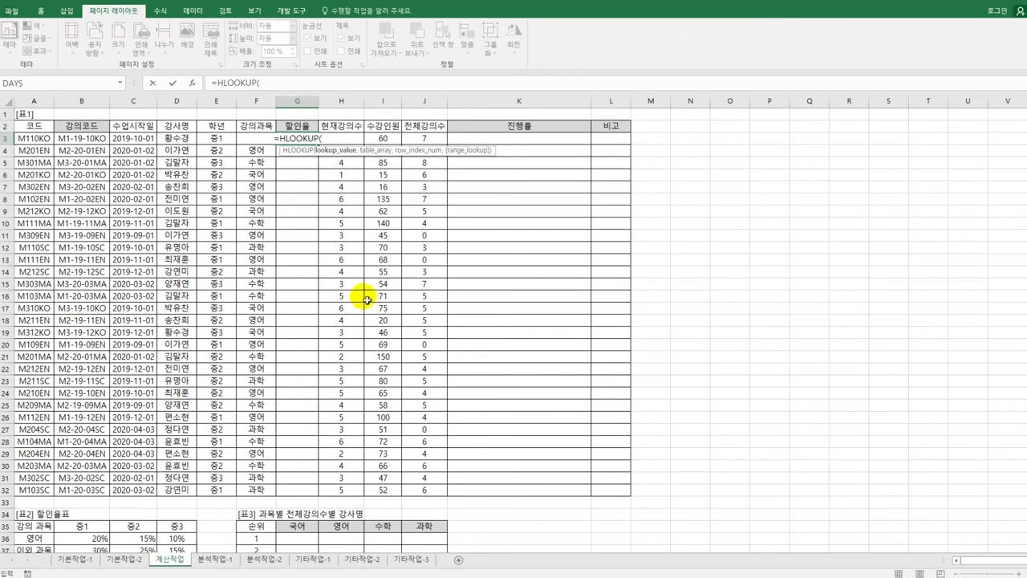
pyautogui.click(227, 139)
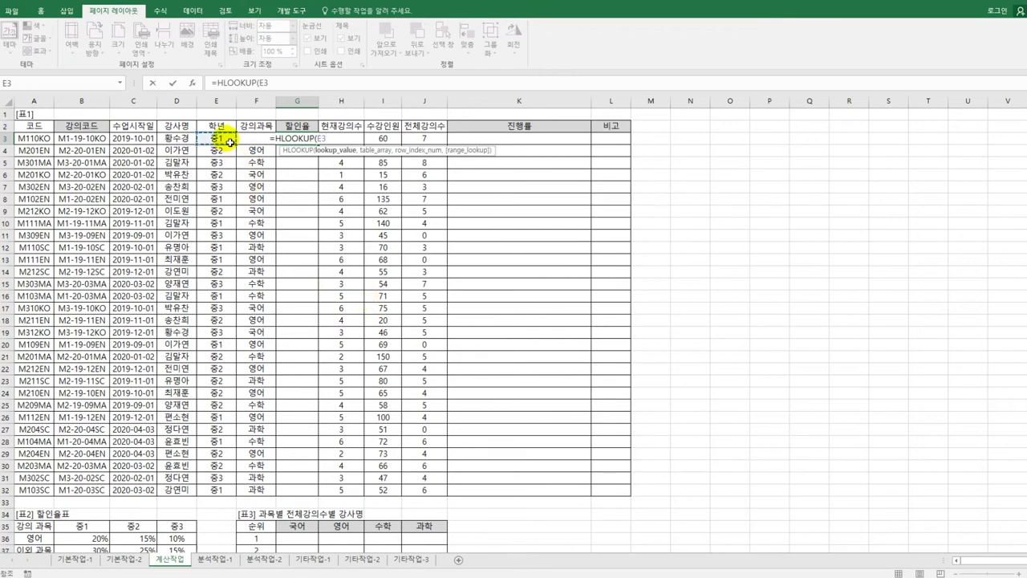
pyautogui.write(',')
pyautogui.scroll(-1, 183, 502)
pyautogui.scroll(-1, 184, 501)
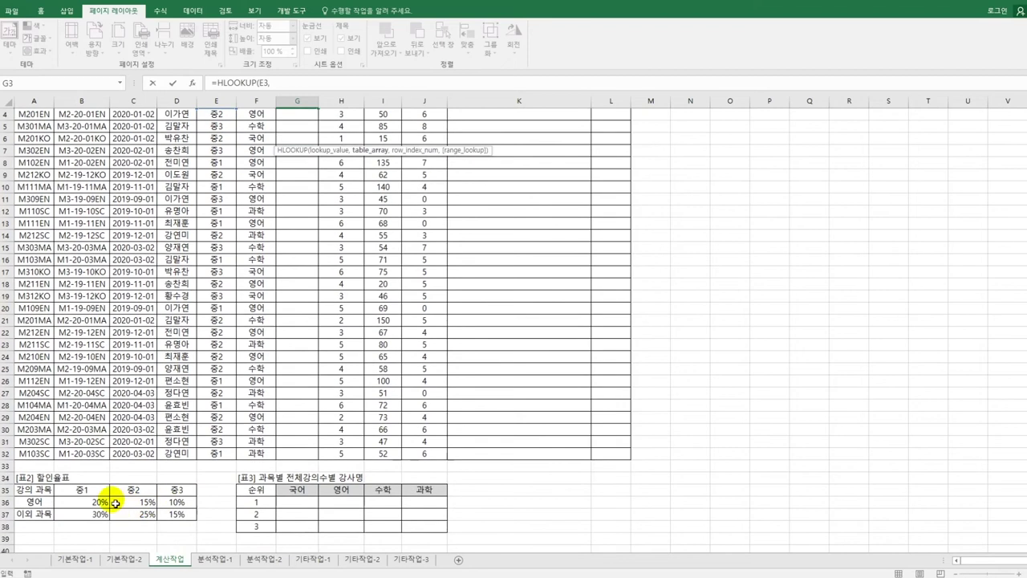
pyautogui.moveTo(96, 488); pyautogui.dragTo(165, 516)
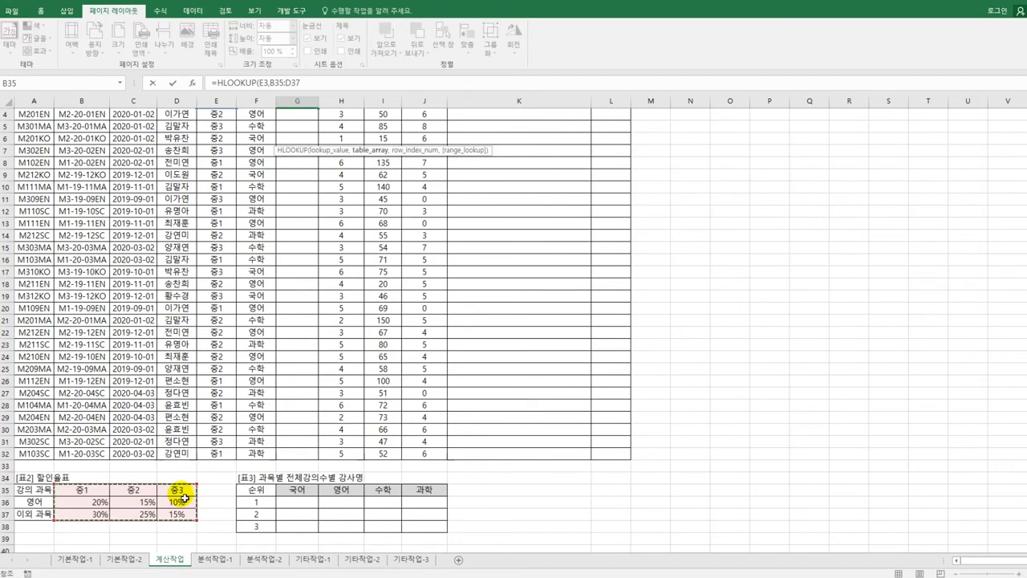
pyautogui.press('F4')
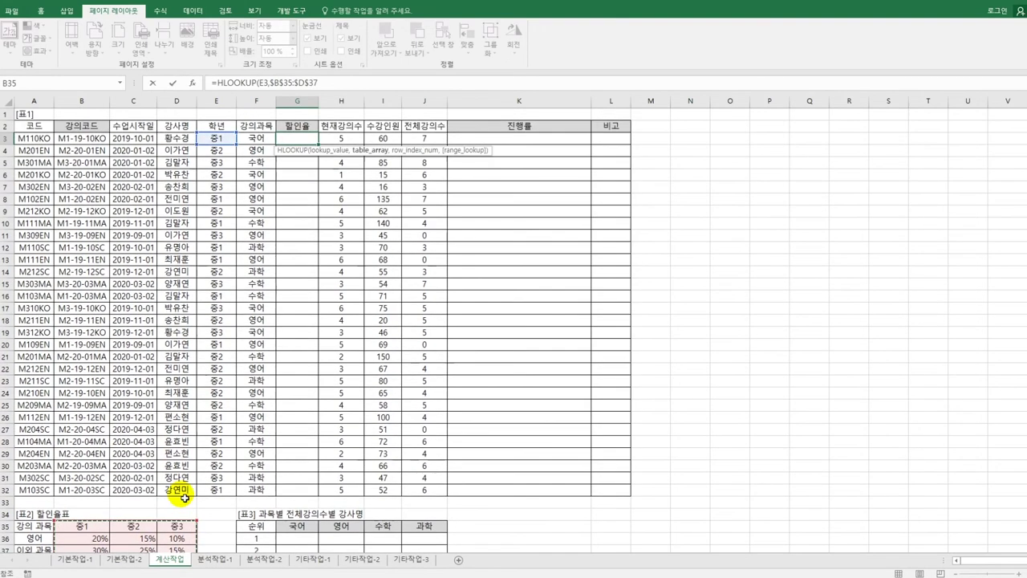
pyautogui.write(',')
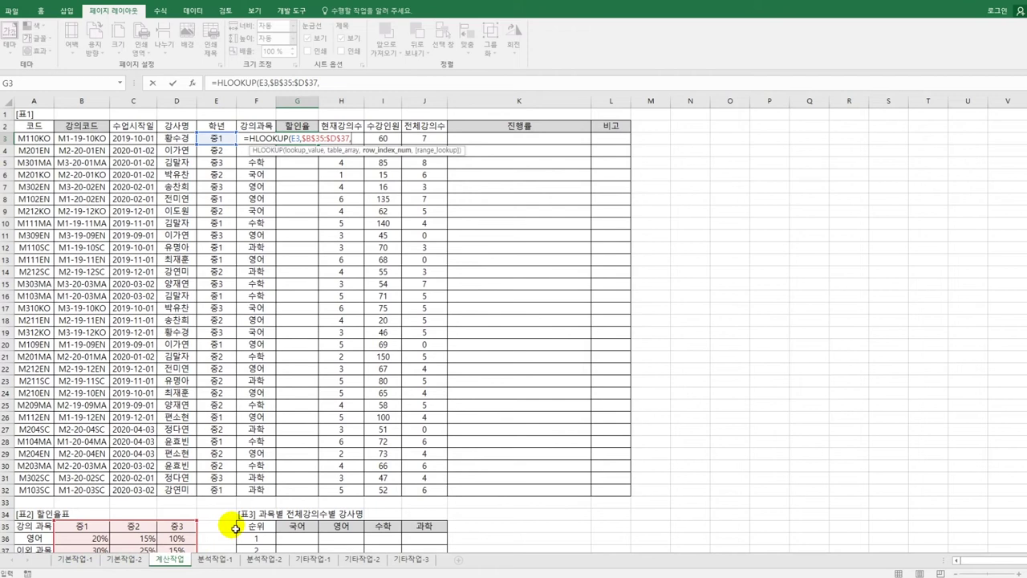
# Add a MATCH function as the row index of the G3 formula, looking up F3 in the absolute range $A$36:$A$37
pyautogui.write('ma')
pyautogui.press('Tab')
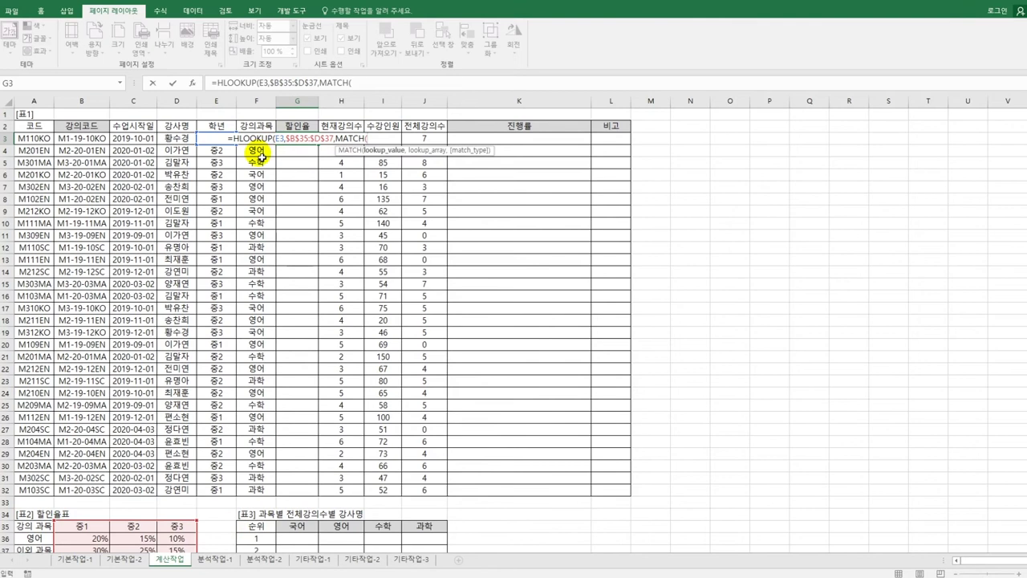
pyautogui.press('Left')
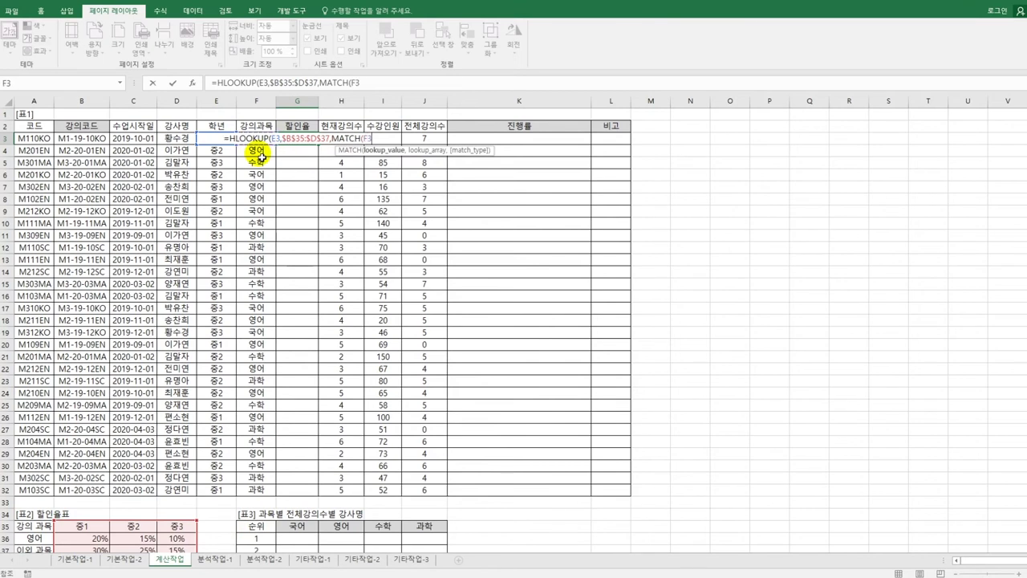
pyautogui.scroll(-1, 138, 385)
pyautogui.write(',')
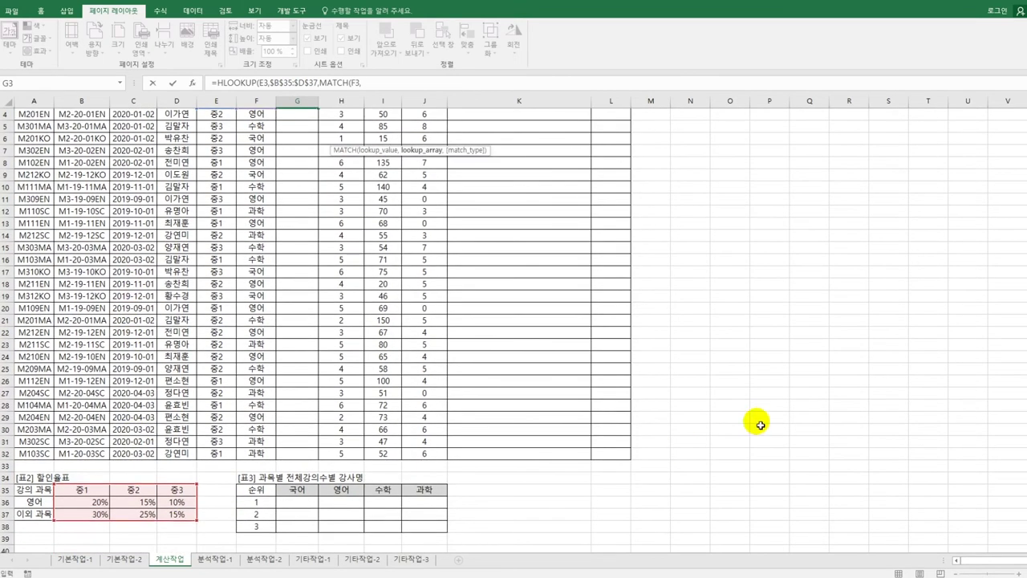
pyautogui.moveTo(39, 503); pyautogui.dragTo(42, 515)
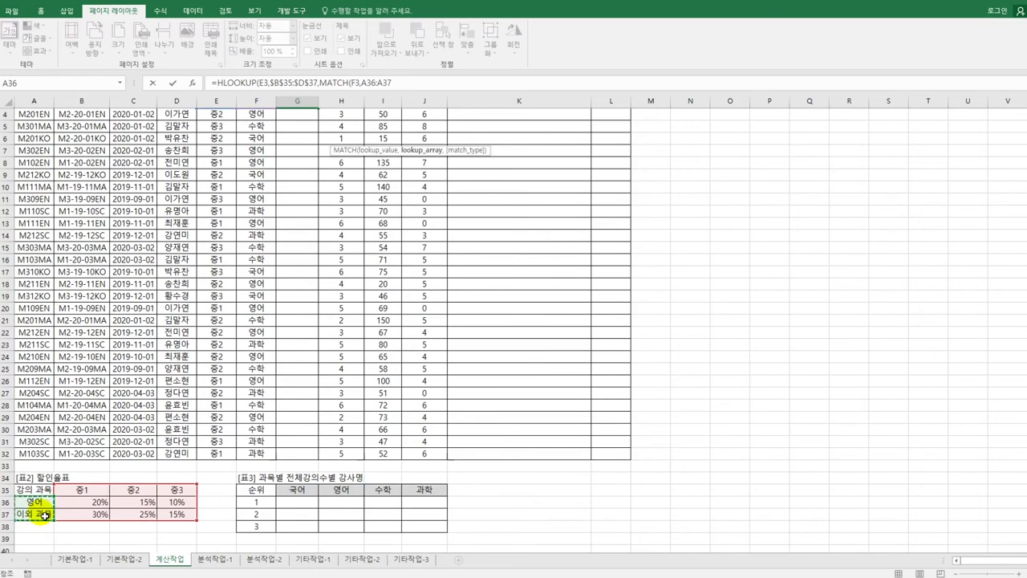
pyautogui.press('F4')
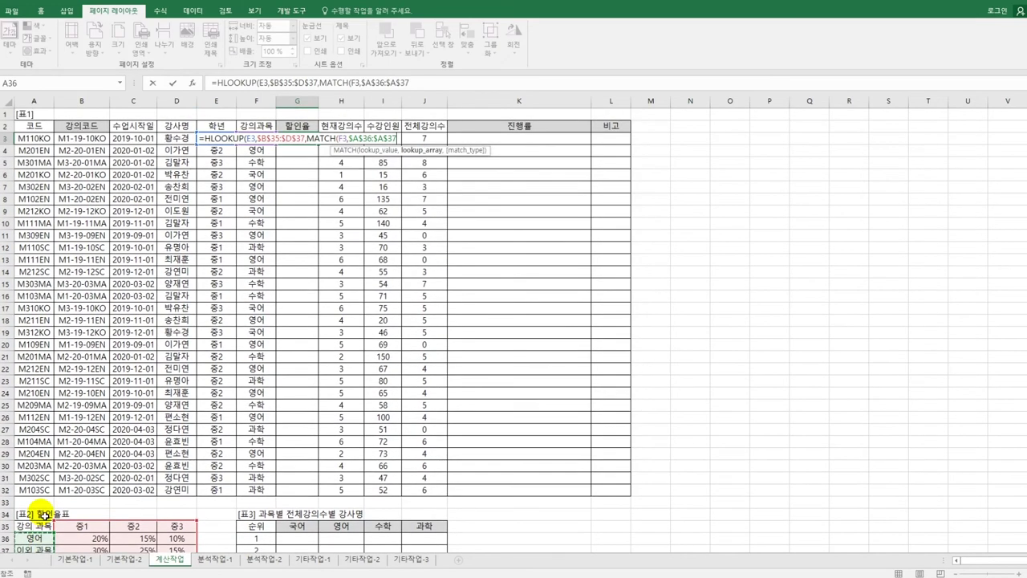
pyautogui.write(',')
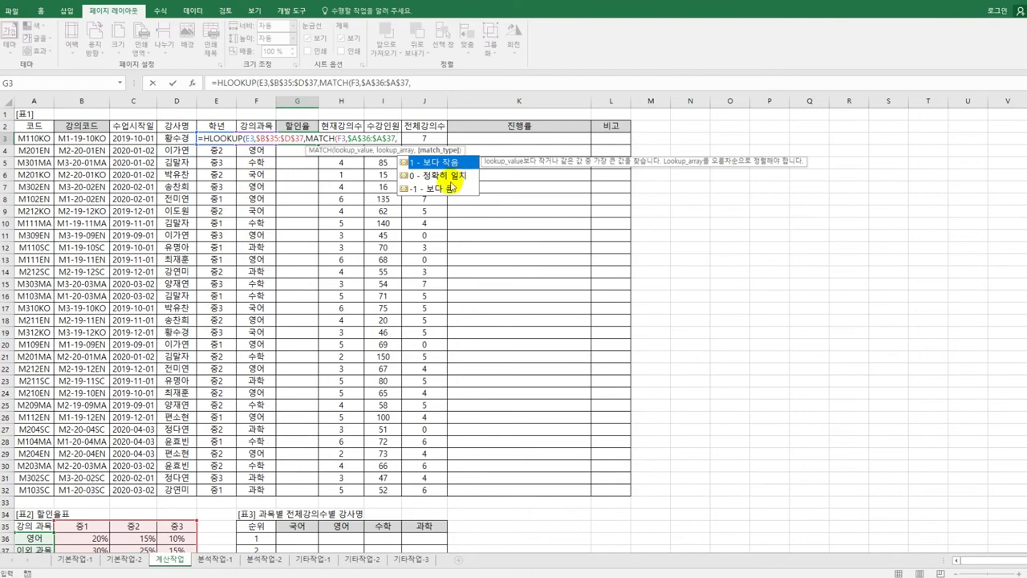
# Complete the G3 formula with match type -1 and +1 after MATCH, and fill it down the 할인율 column through G32
pyautogui.scroll(-1, 147, 370)
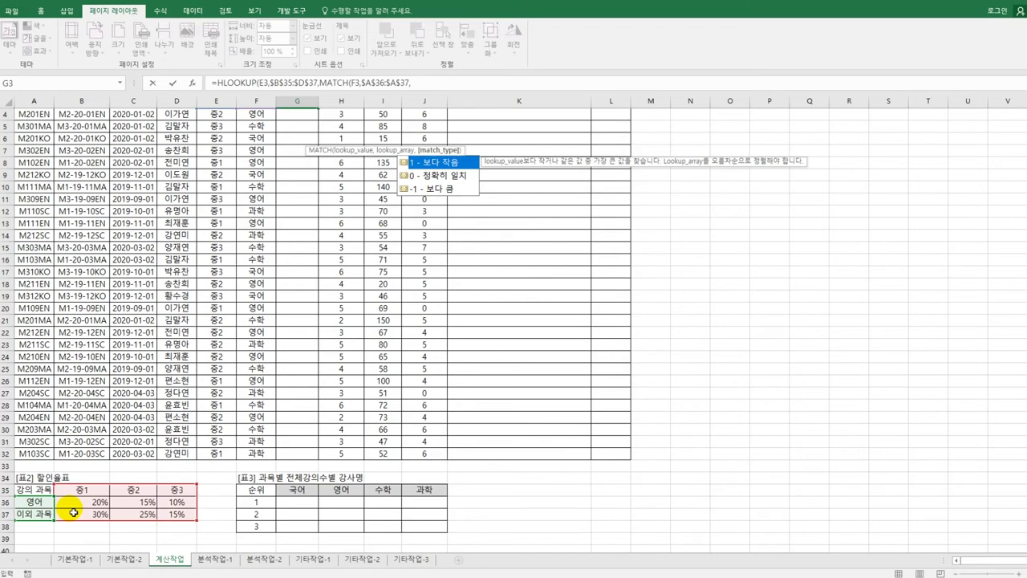
pyautogui.write('-1')
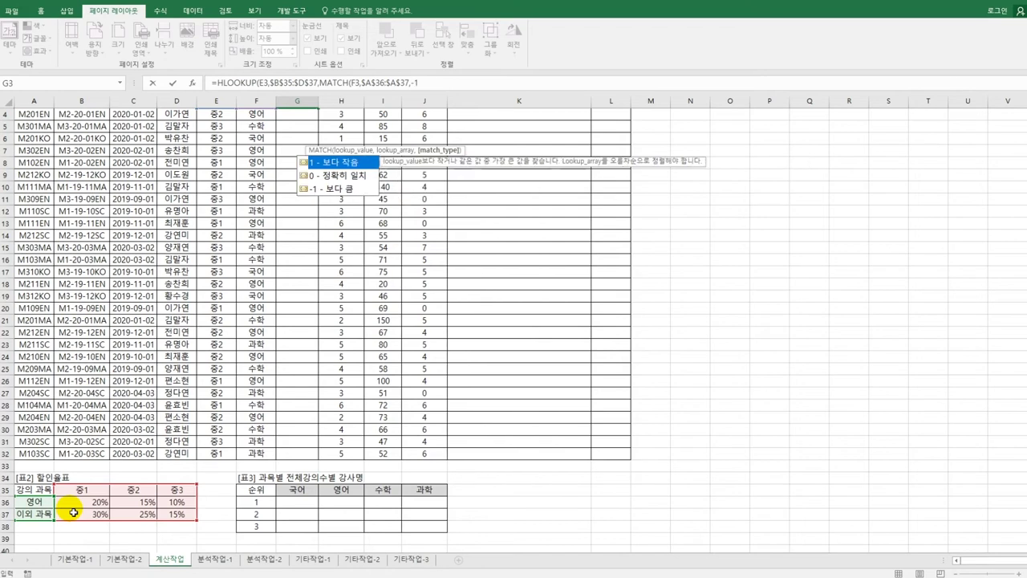
pyautogui.write(')')
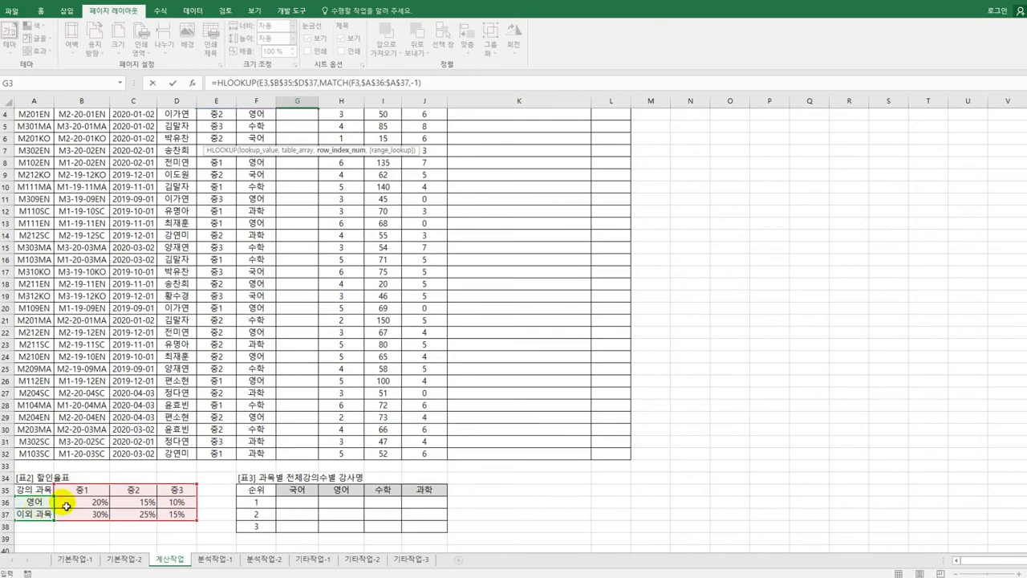
pyautogui.click(430, 85)
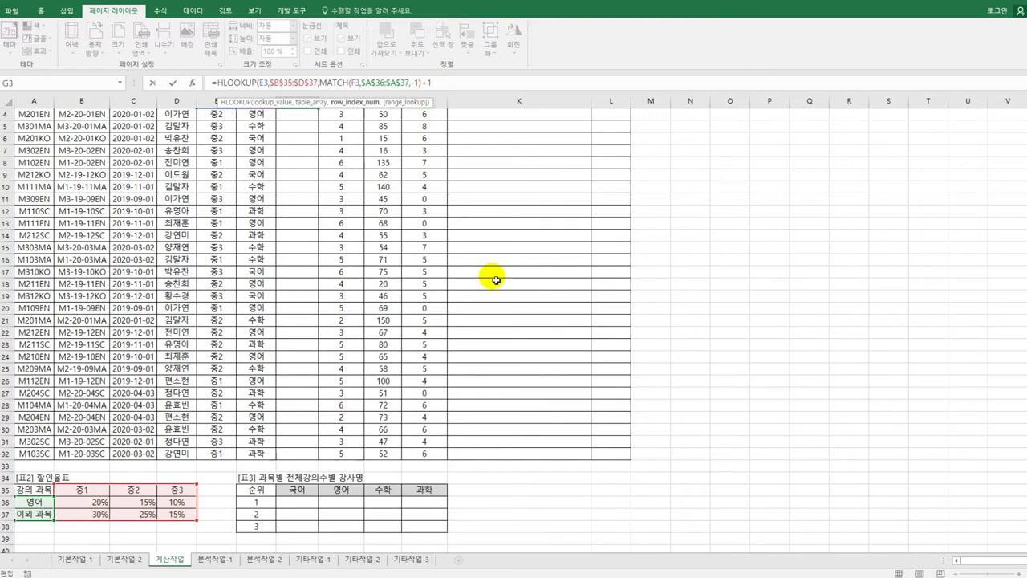
pyautogui.write(')')
pyautogui.hotkey('ctrl', 'Return')
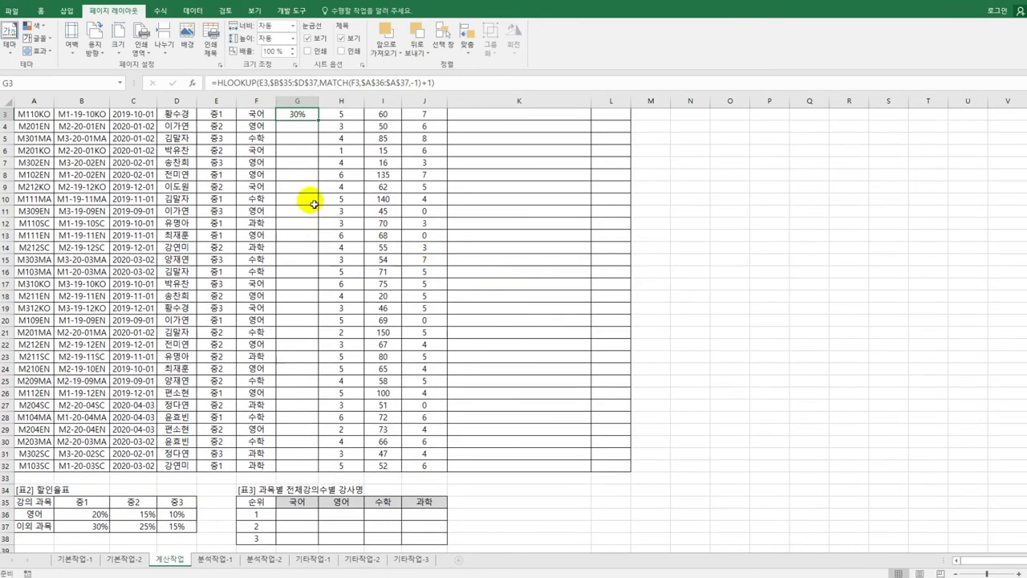
pyautogui.scroll(1, 309, 201)
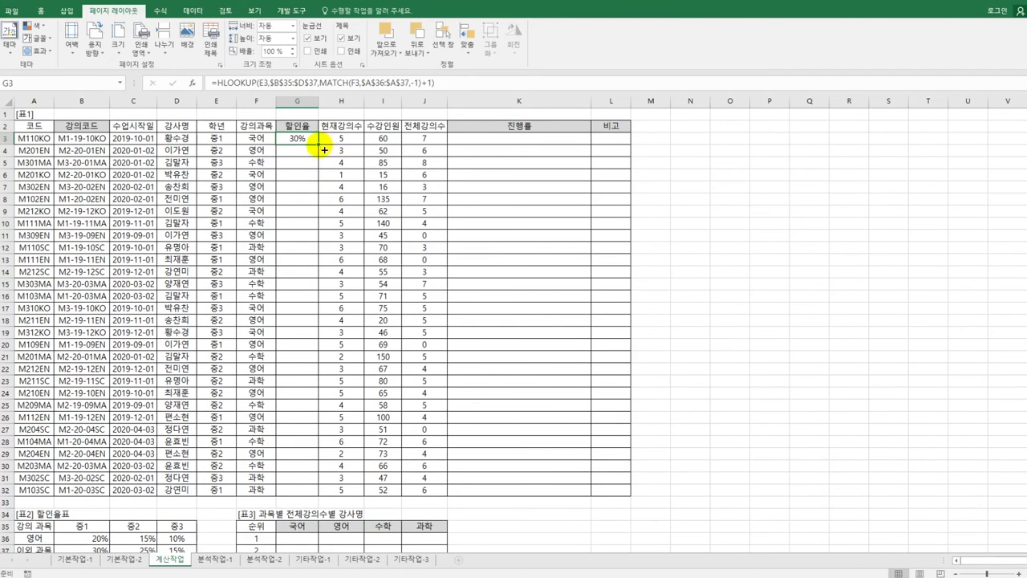
pyautogui.moveTo(320, 146); pyautogui.dragTo(294, 488)
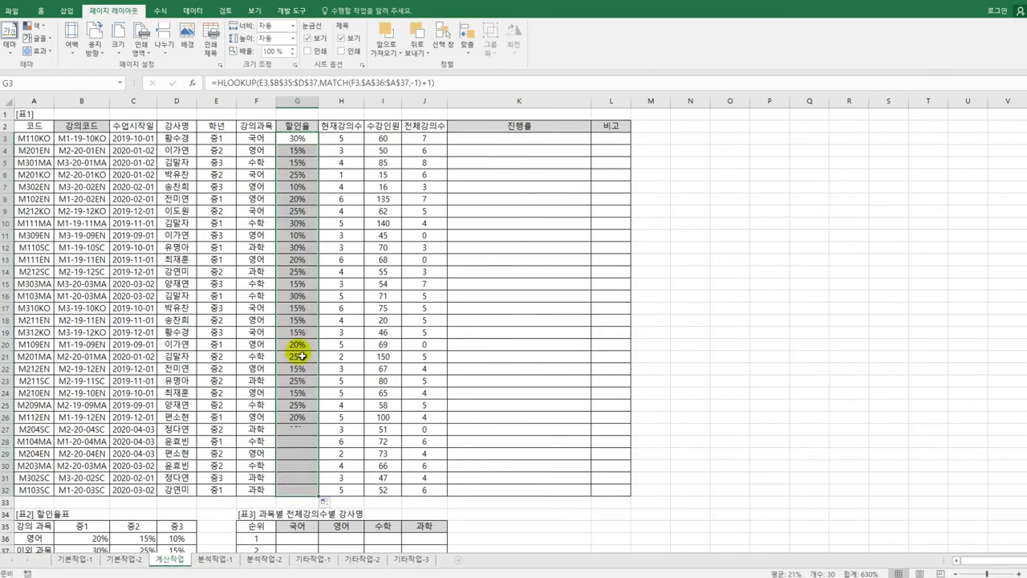
# Check the first two 할인율 results against the [표2] rates using each row's 학년 and 강의과목
pyautogui.click(217, 146)
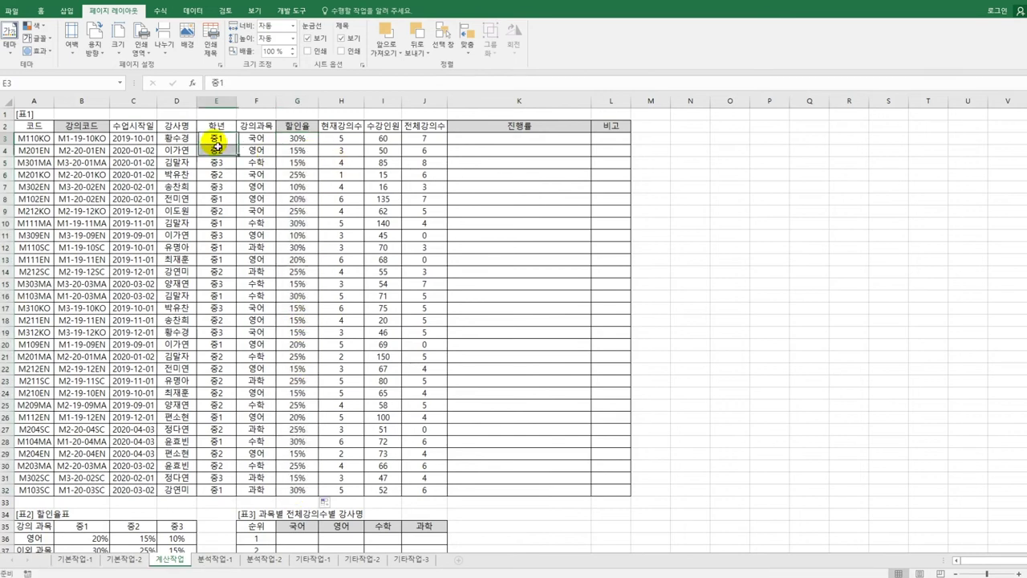
pyautogui.click(243, 141)
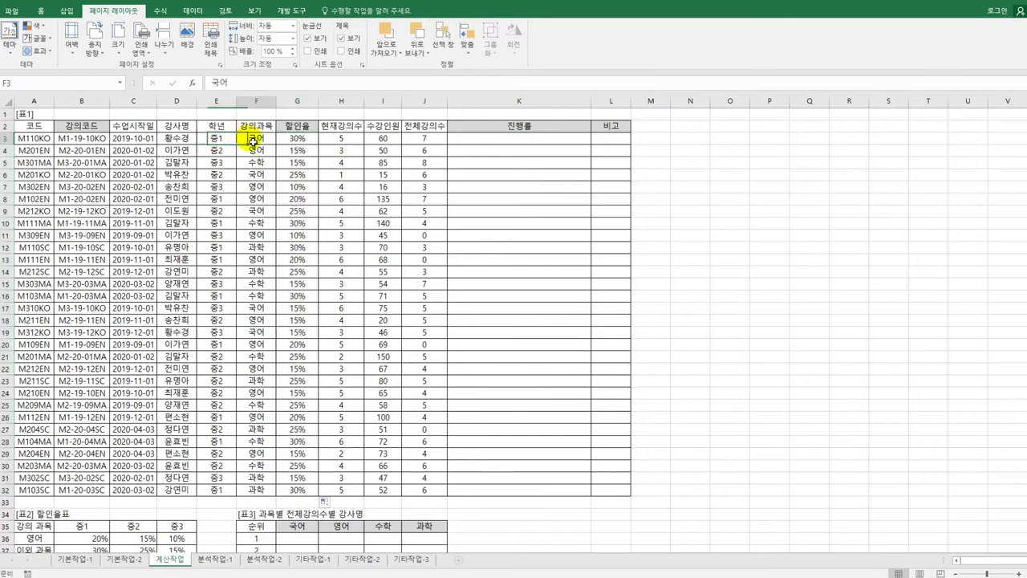
pyautogui.click(95, 526)
pyautogui.click(98, 550)
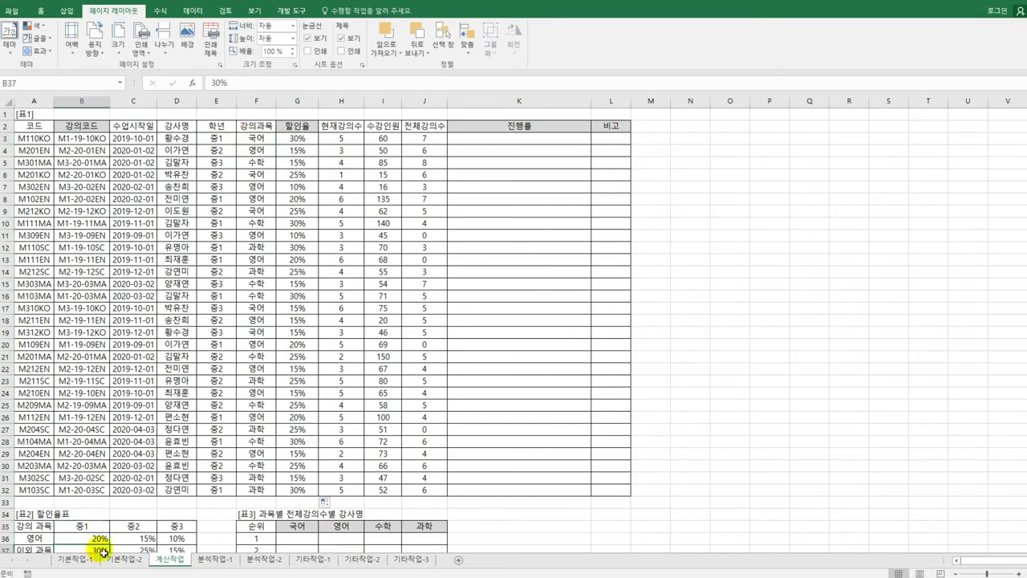
pyautogui.click(224, 152)
pyautogui.click(257, 151)
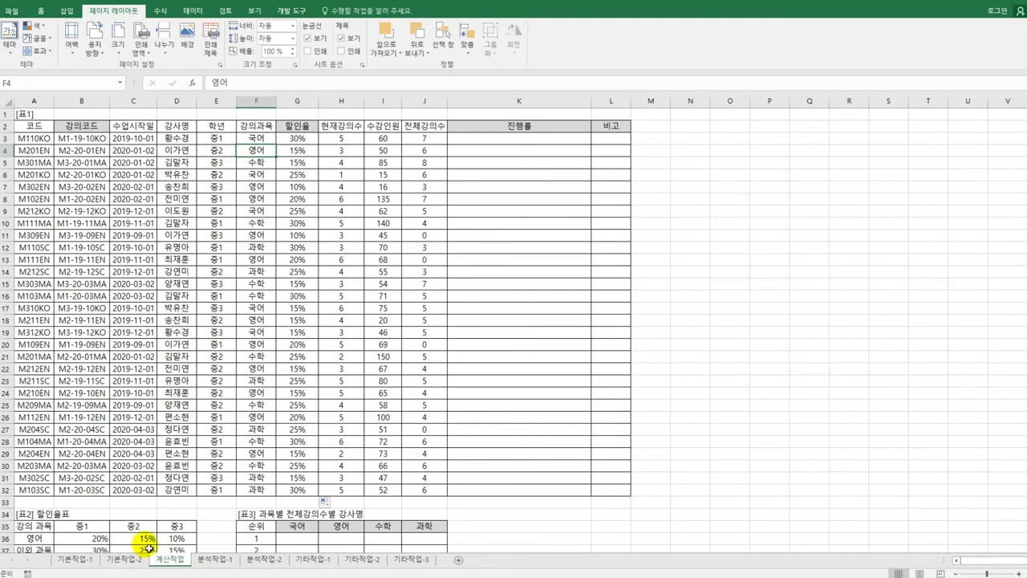
pyautogui.click(144, 539)
pyautogui.click(308, 139)
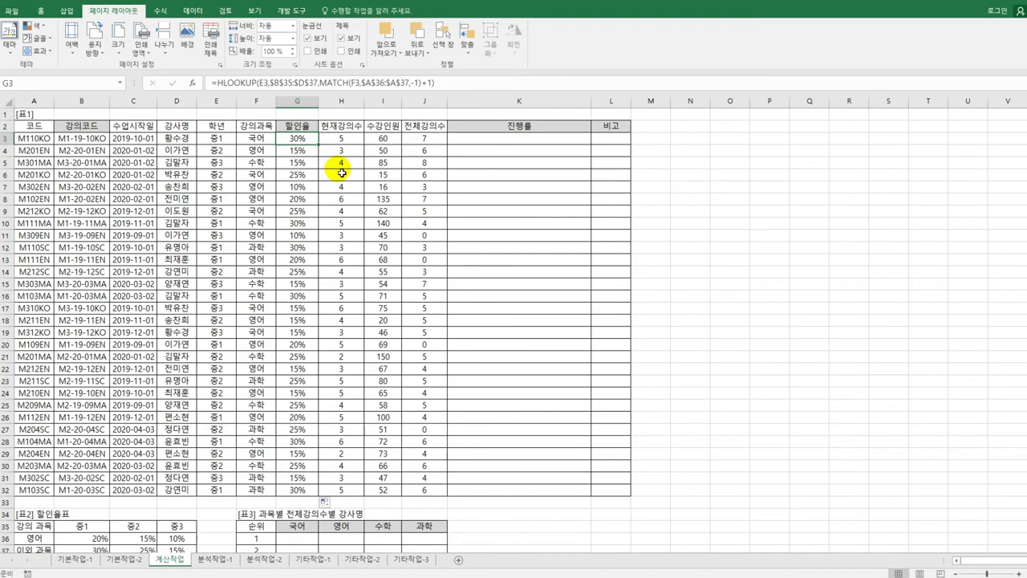
# Start a REPT formula in the first 진행률 cell, K3, with the special character ▶ as the repeated text
pyautogui.click(480, 137)
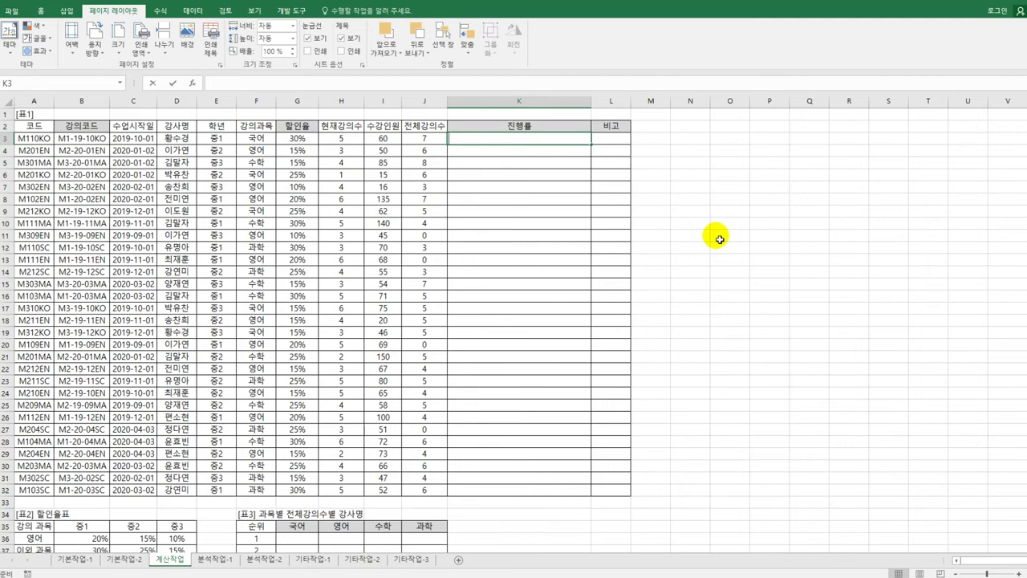
pyautogui.write('=re')
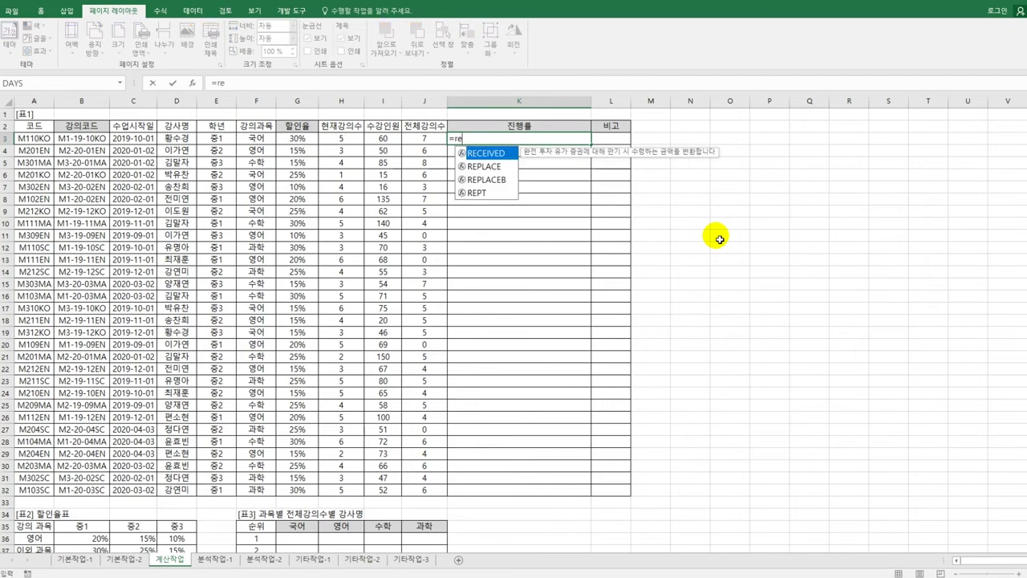
pyautogui.press('Down')
pyautogui.press('Down')
pyautogui.press('Down')
pyautogui.press('Tab')
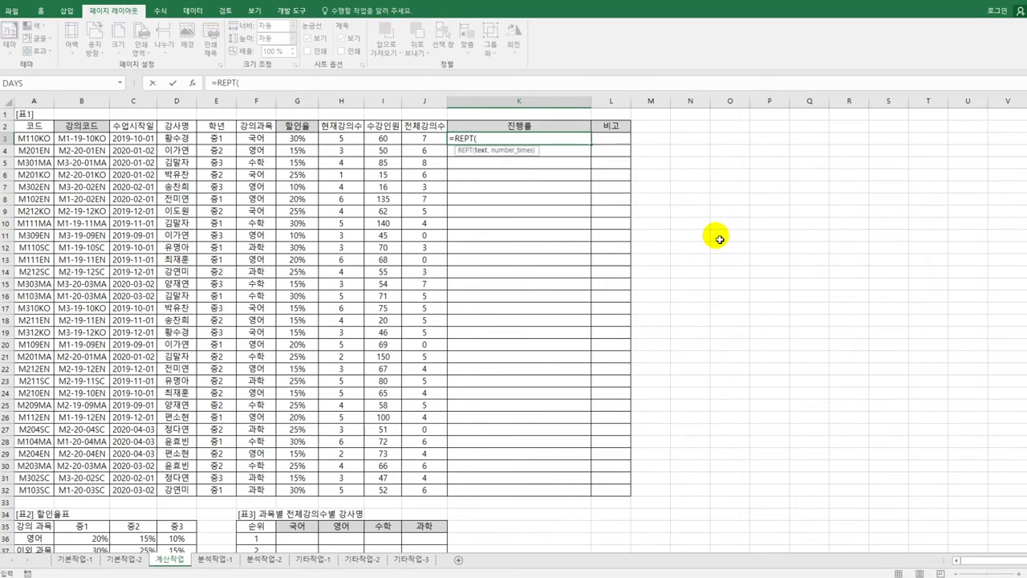
pyautogui.write('"ㅁ')
pyautogui.press('Hangul_Hanja')
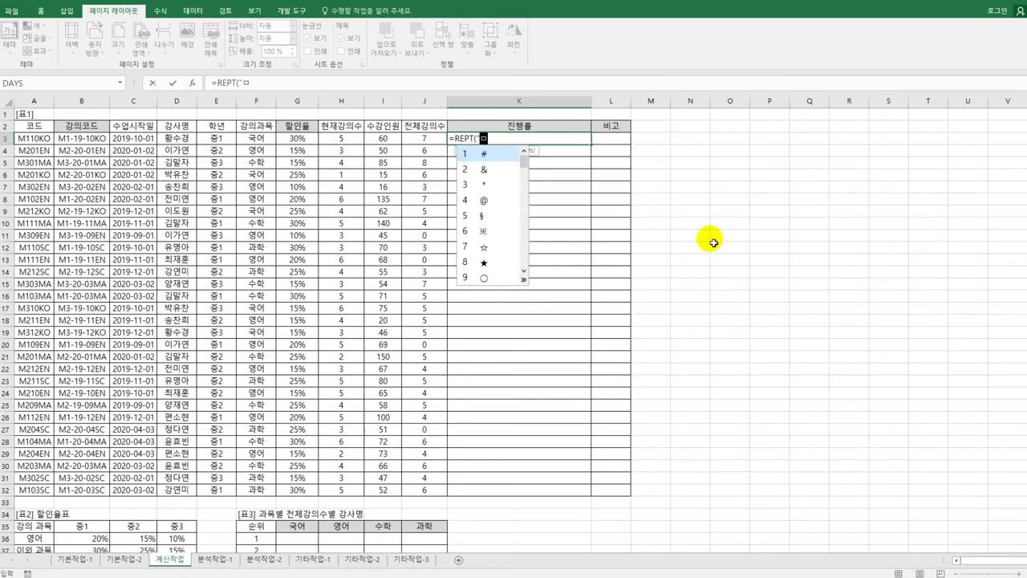
pyautogui.click(523, 279)
pyautogui.click(607, 170)
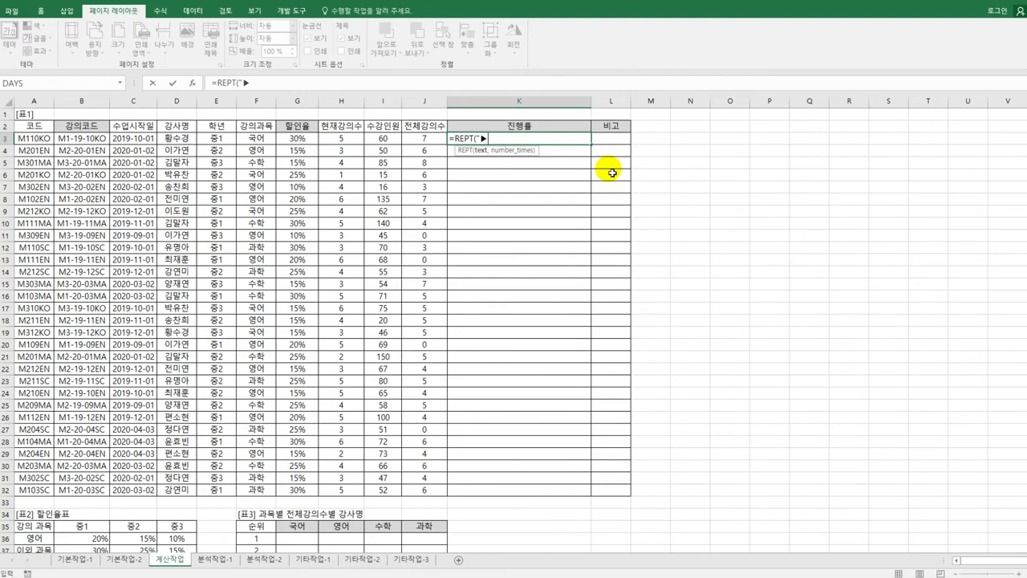
# Complete the K3 REPT formula with (H3/J3)*10 as the number of repetitions
pyautogui.write('",')
pyautogui.write('(')
pyautogui.click(335, 138)
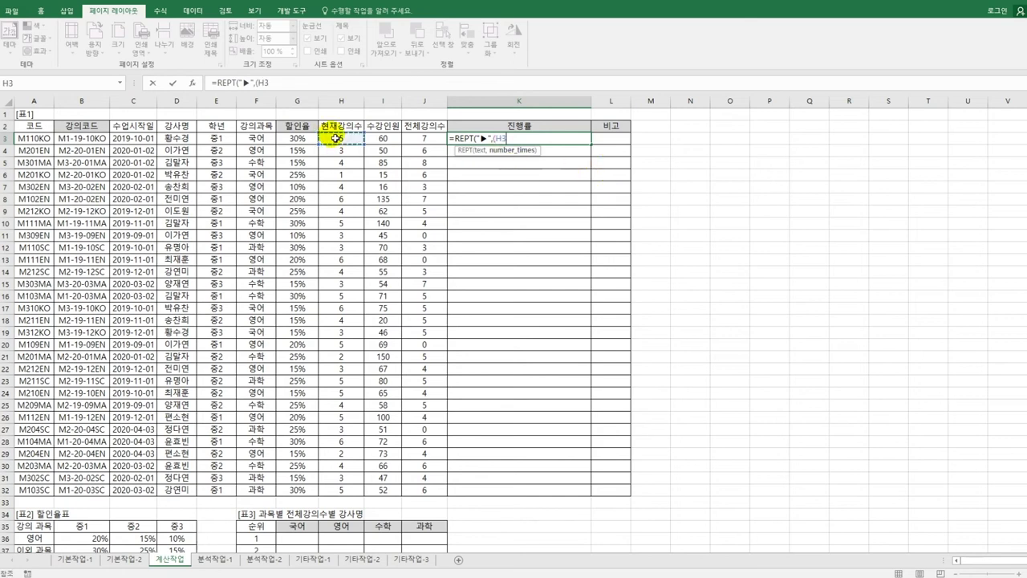
pyautogui.write('/')
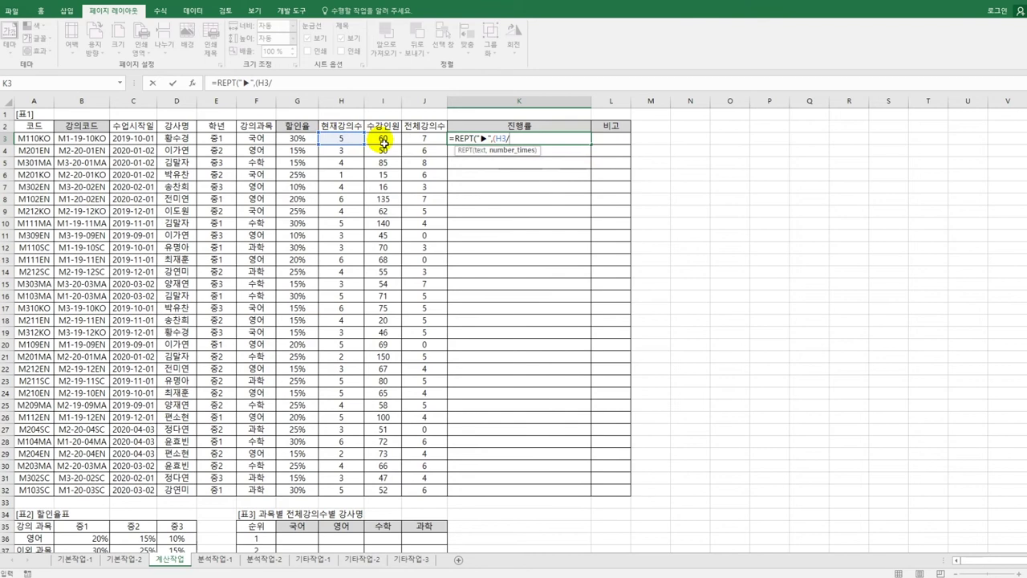
pyautogui.click(438, 142)
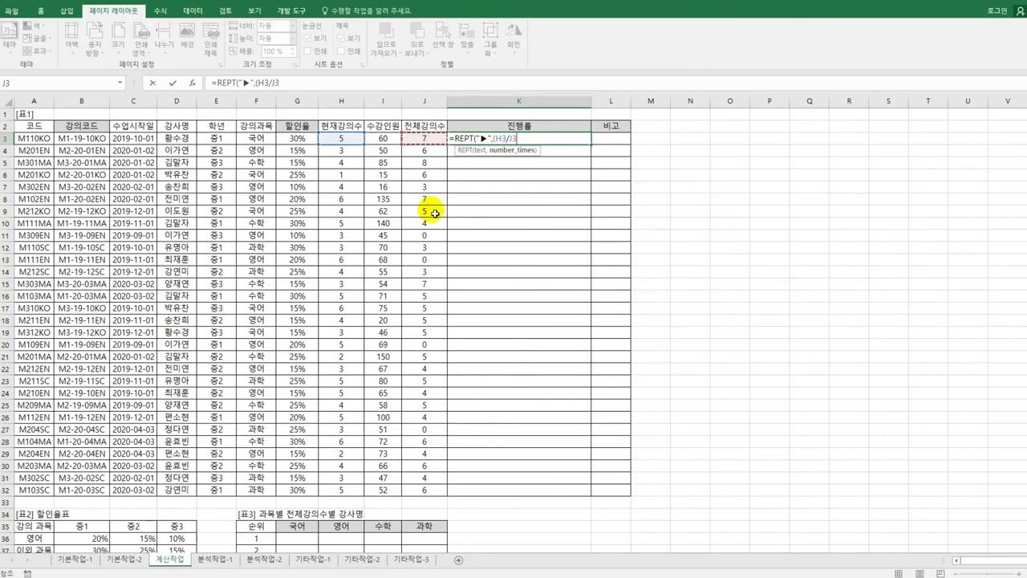
pyautogui.write(')*1')
pyautogui.write('0')
pyautogui.write(')')
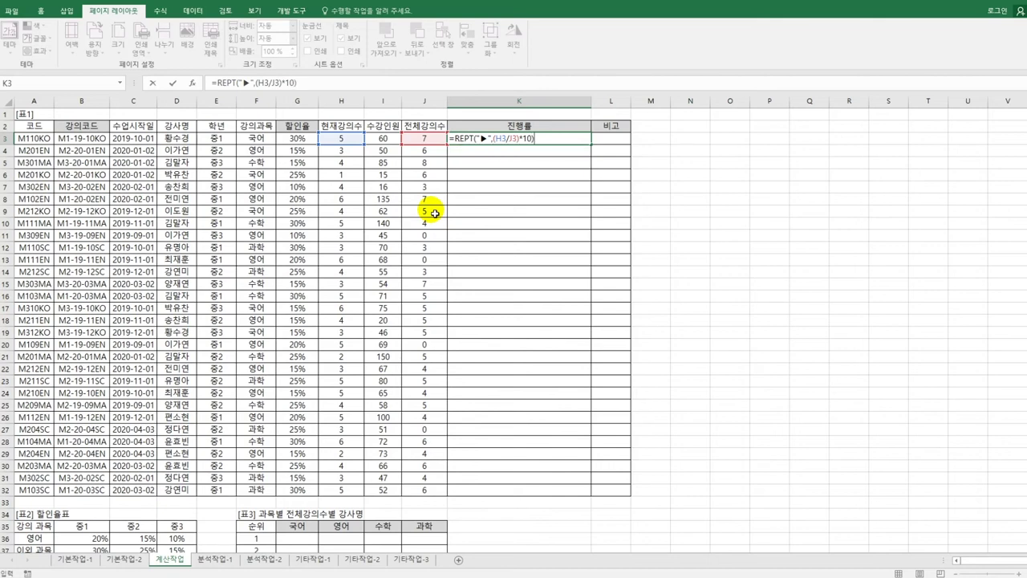
pyautogui.press('Return')
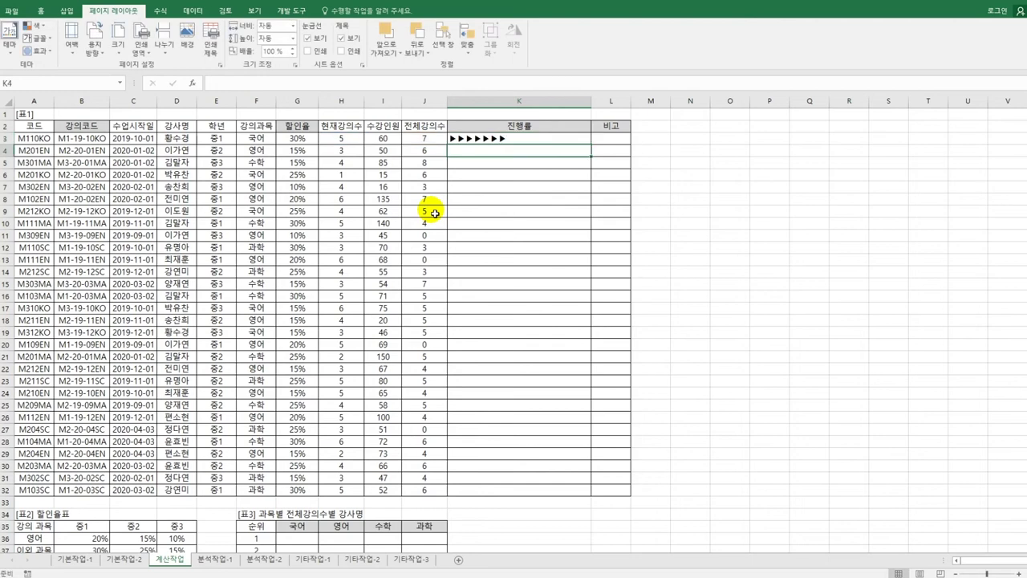
# Enter the helper formula =H3/J3 in cell N3, outside the table, to calculate the progress ratio
pyautogui.click(680, 140)
pyautogui.write('=')
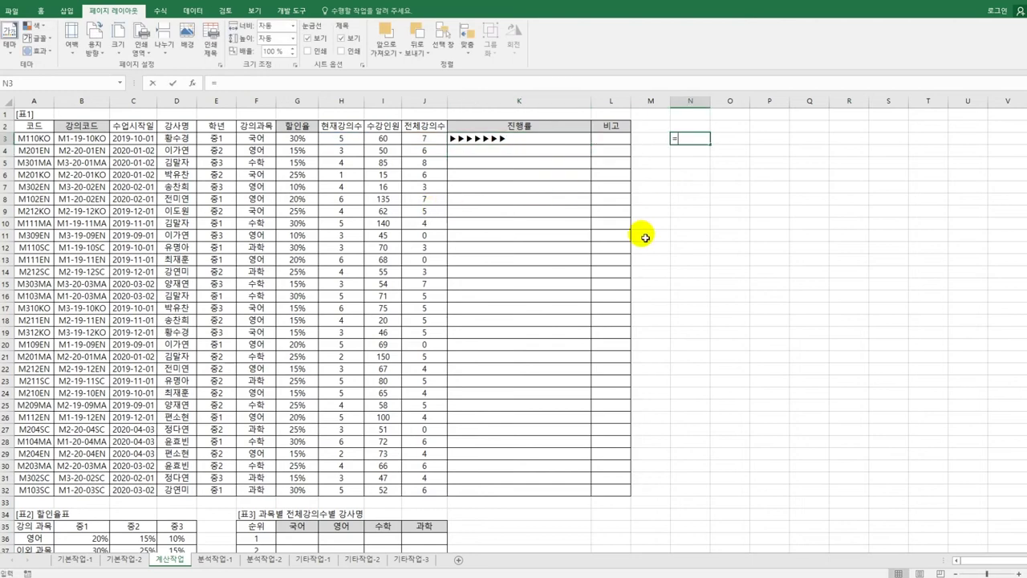
pyautogui.click(341, 140)
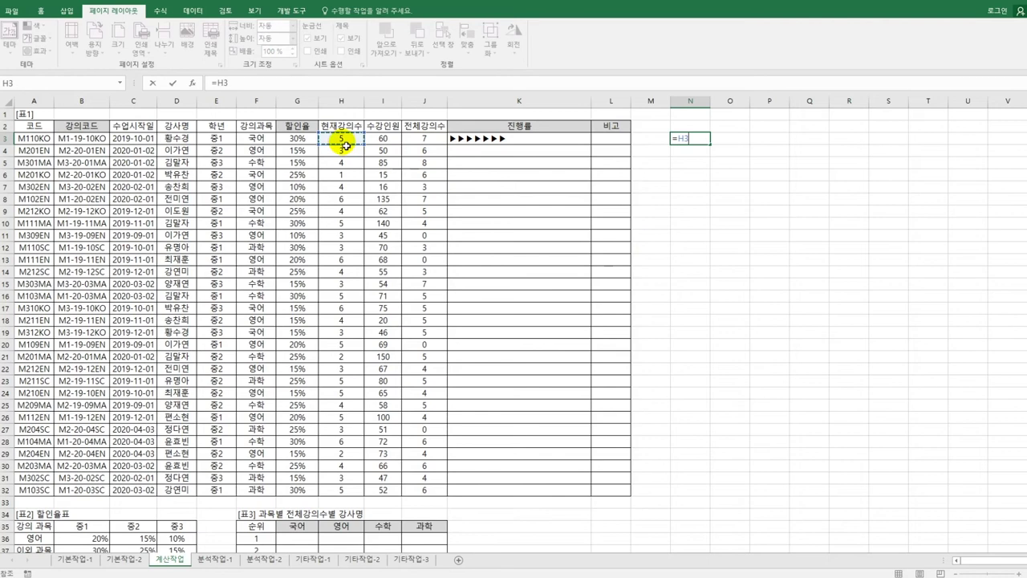
pyautogui.write('/')
pyautogui.click(426, 138)
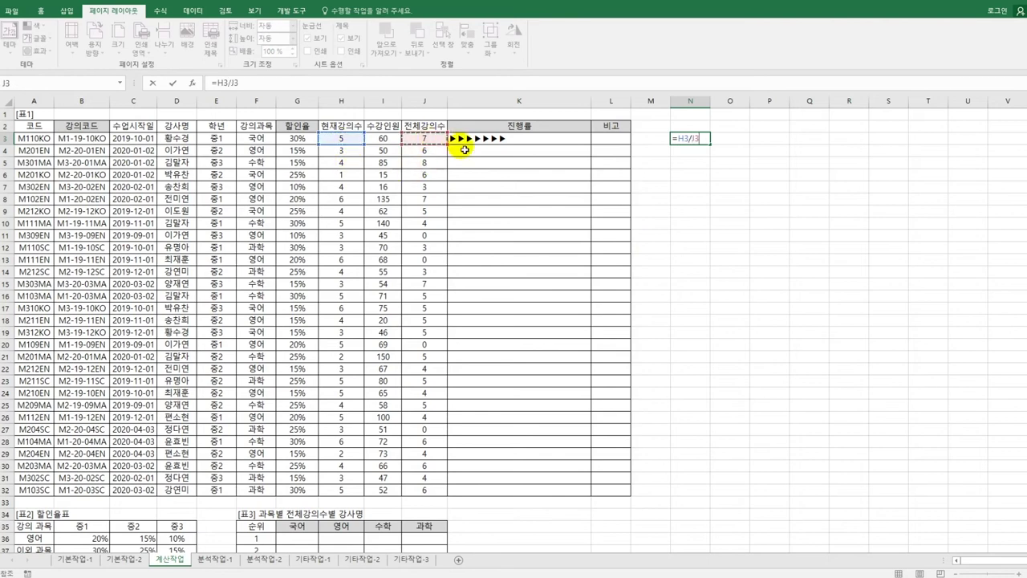
pyautogui.press('Return')
# Compare the N3 ratio with the K3 symbols and fill the N3 formula down through N32
pyautogui.click(703, 139)
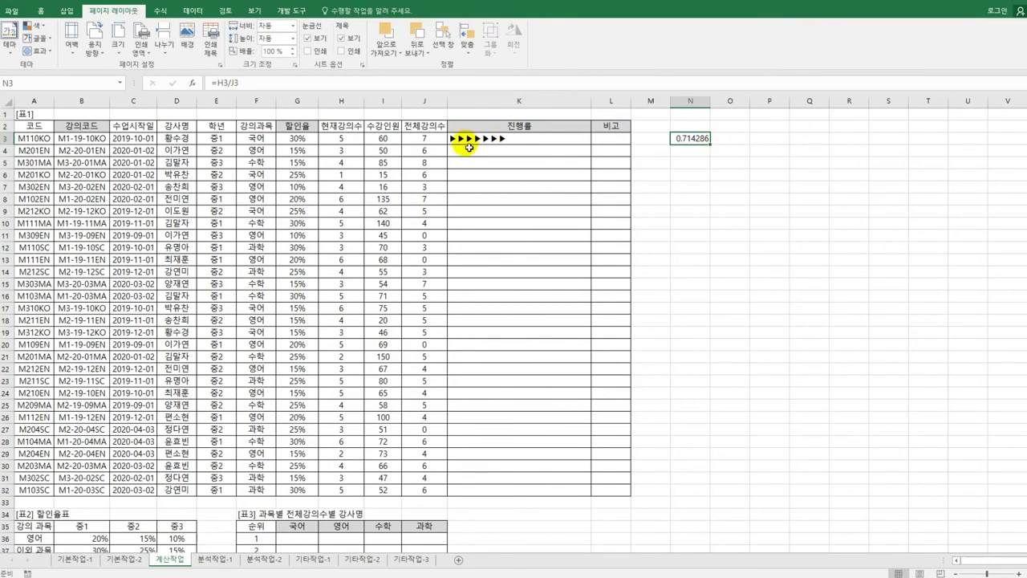
pyautogui.click(500, 141)
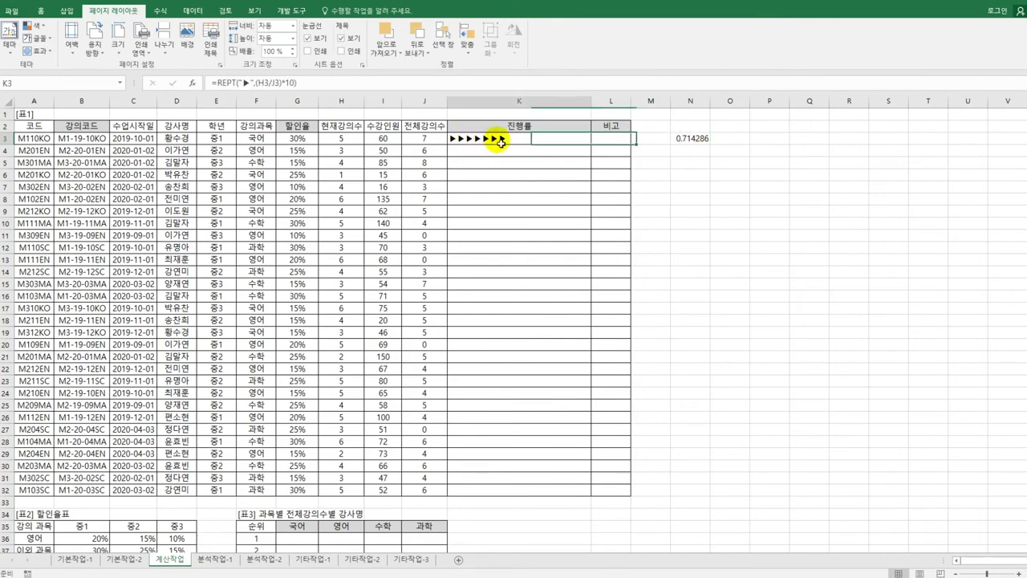
pyautogui.click(684, 138)
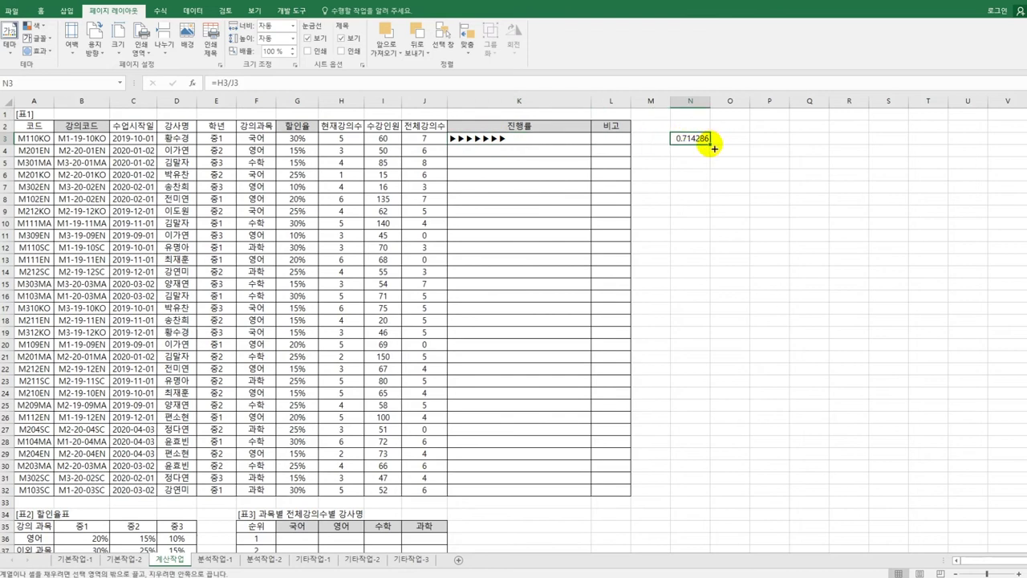
pyautogui.moveTo(714, 147); pyautogui.dragTo(702, 494)
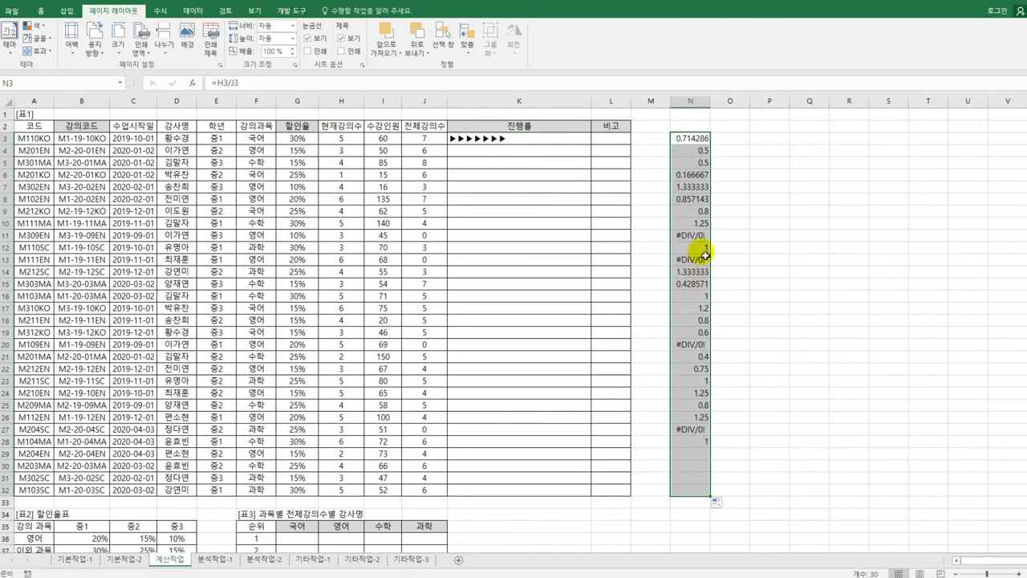
# Change the helper formula in N3 to =H3/J3*10 and fill it down through N32
pyautogui.click(687, 142)
pyautogui.click(266, 84)
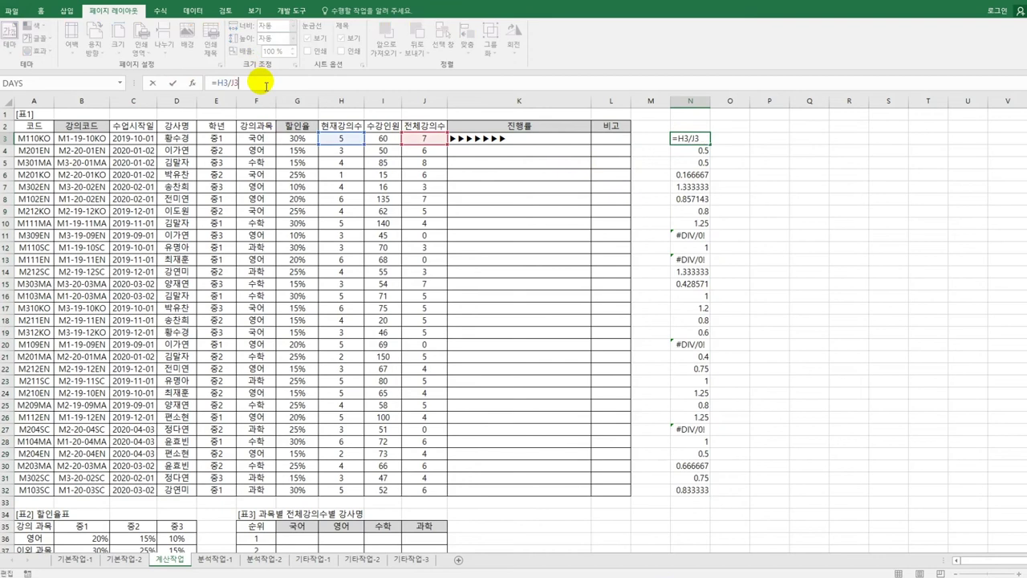
pyautogui.write('(')
pyautogui.press('BackSpace')
pyautogui.write('*10')
pyautogui.hotkey('ctrl', 'Return')
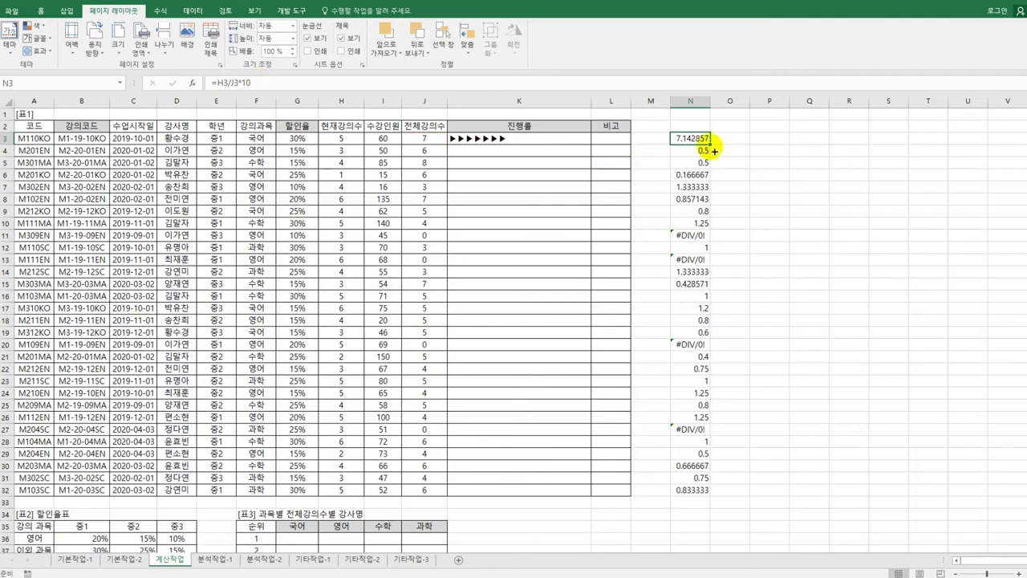
pyautogui.moveTo(709, 144); pyautogui.dragTo(688, 491)
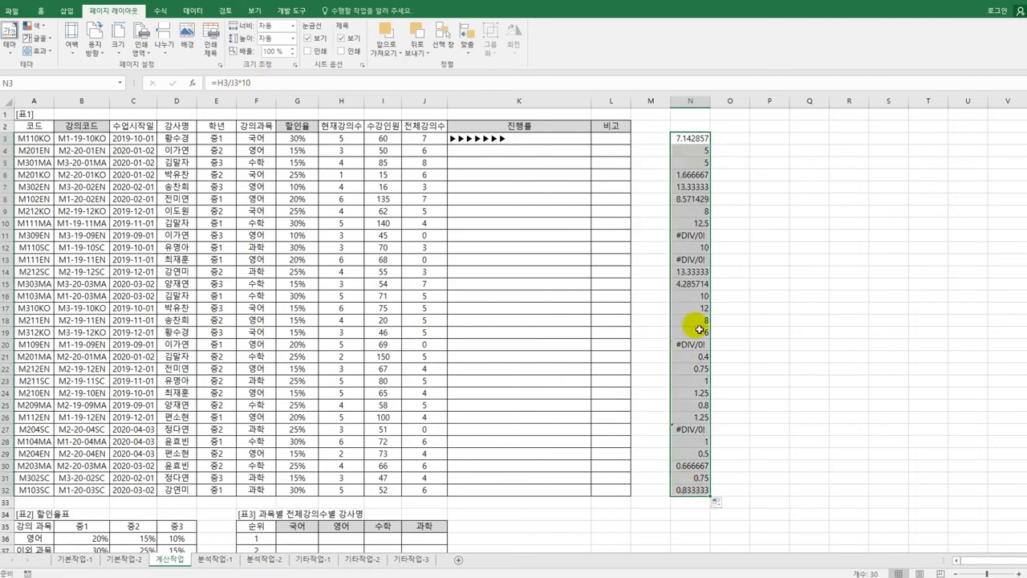
# Fill the K3 REPT formula down through K32 and clear the helper cells N3:N32
pyautogui.click(534, 140)
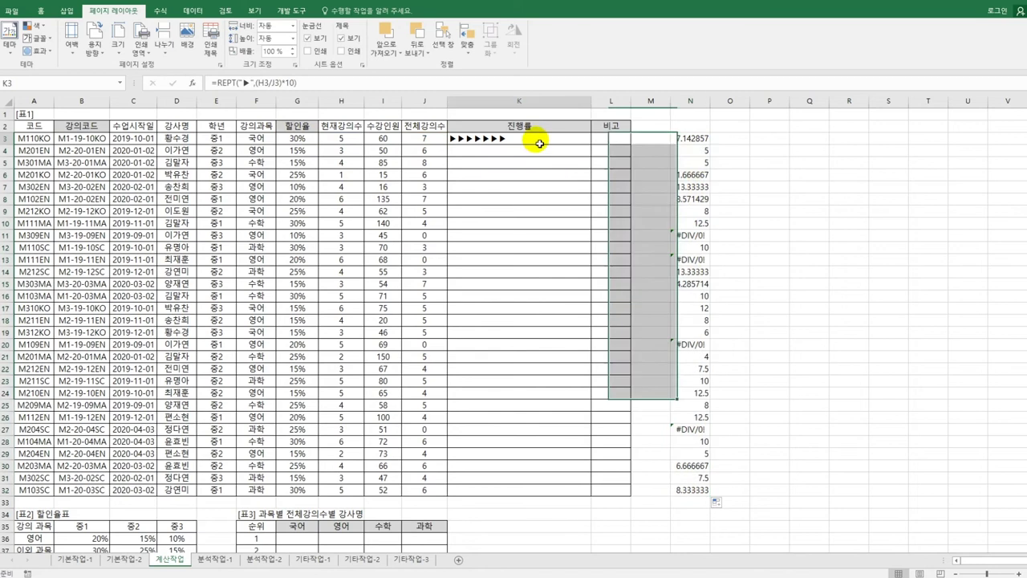
pyautogui.moveTo(595, 150); pyautogui.dragTo(593, 493)
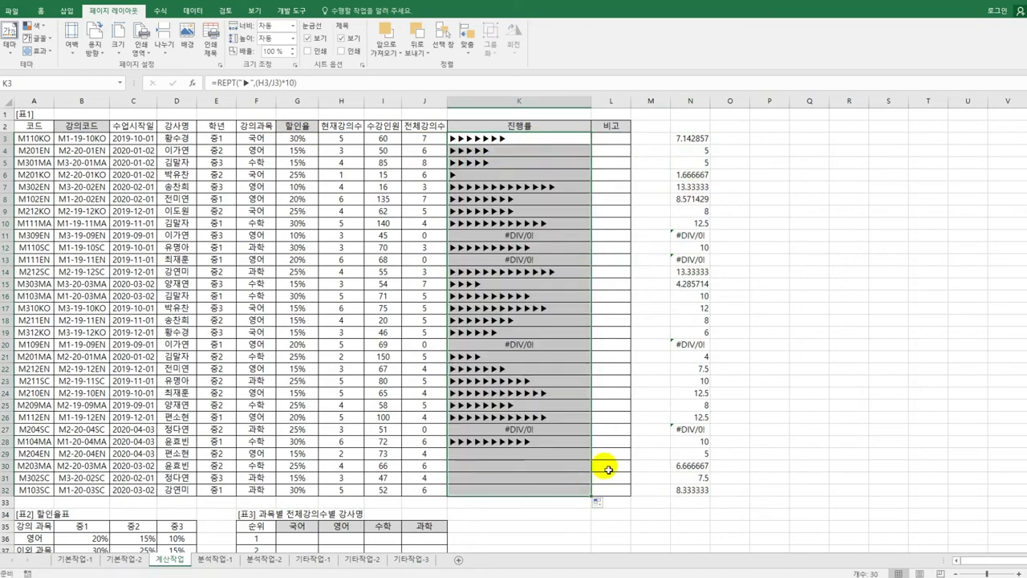
pyautogui.click(700, 140)
pyautogui.moveTo(710, 183); pyautogui.dragTo(692, 495)
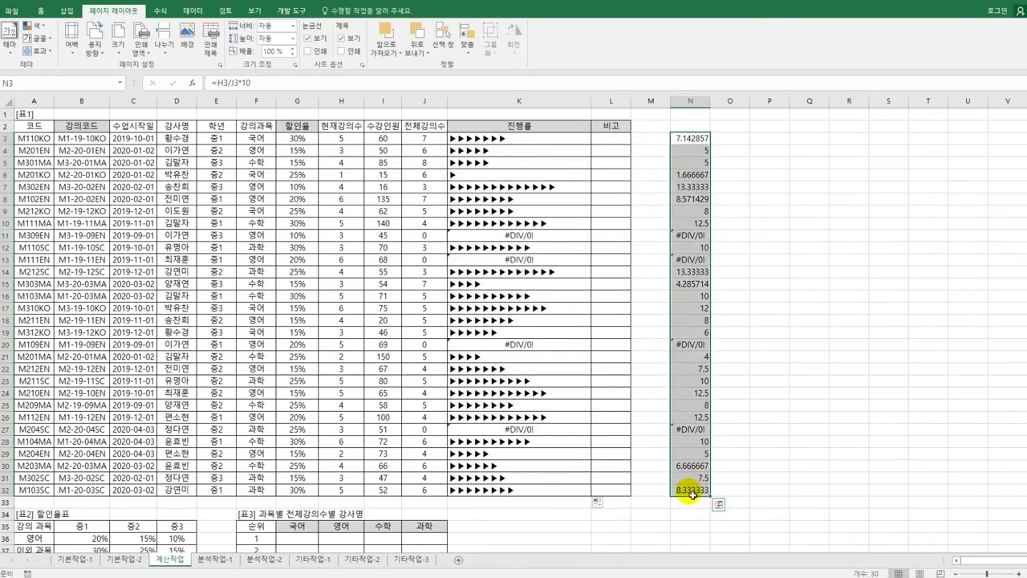
pyautogui.press('Delete')
# Append &TEXT(H3/J3,"0.0%") to the REPT formula in K3 and fill it down through K32
pyautogui.click(534, 143)
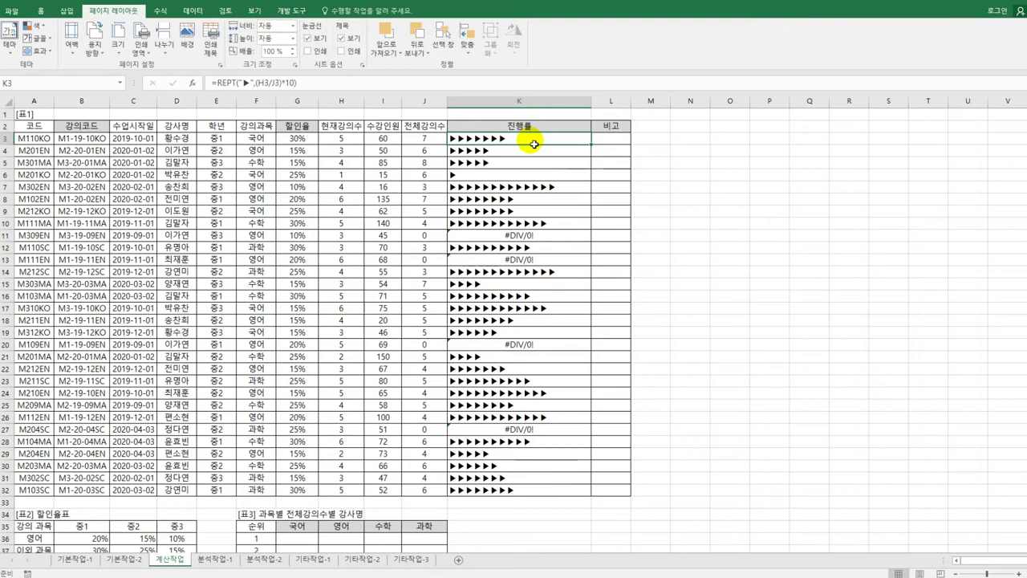
pyautogui.click(324, 84)
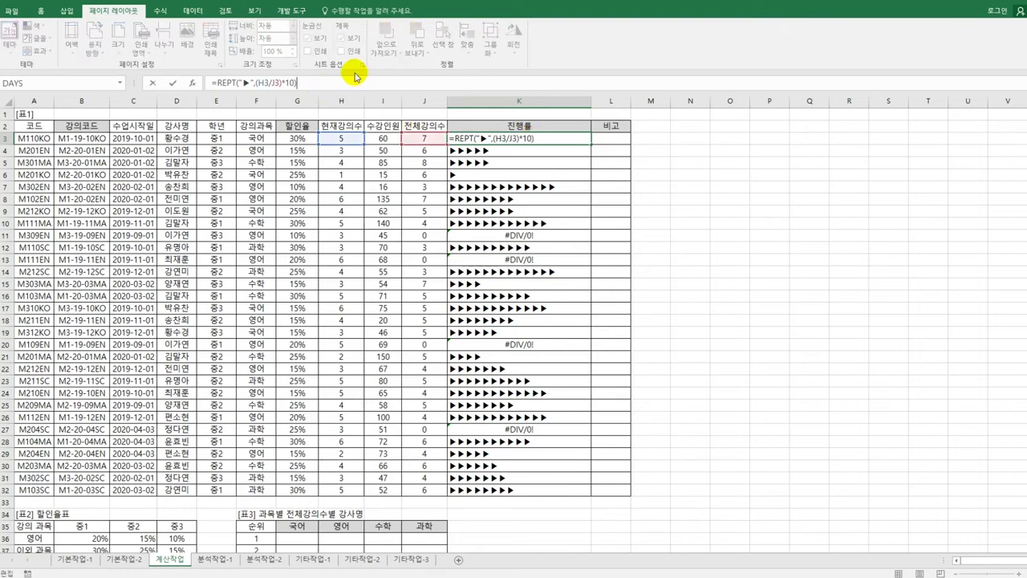
pyautogui.write('&text(')
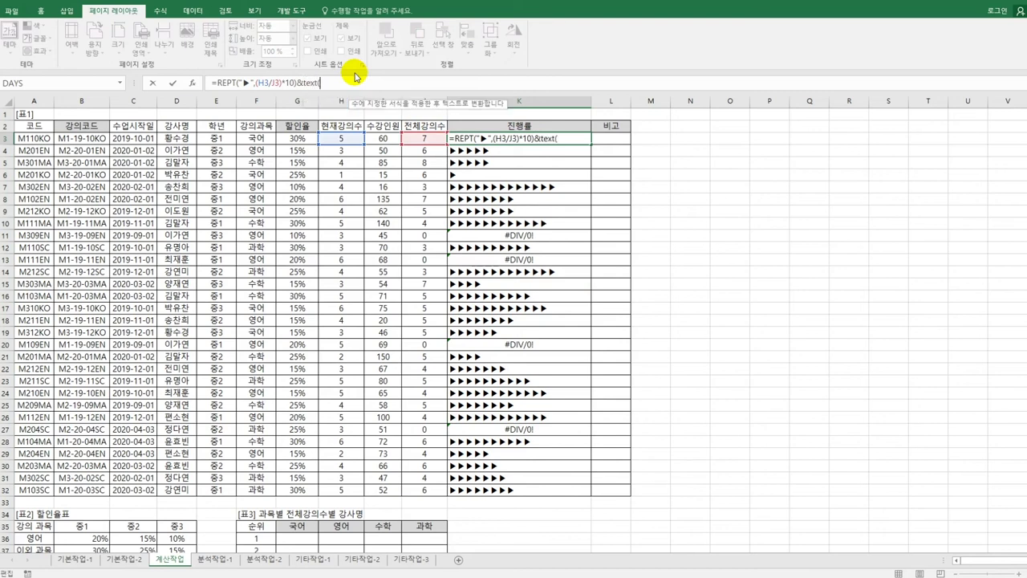
pyautogui.click(353, 142)
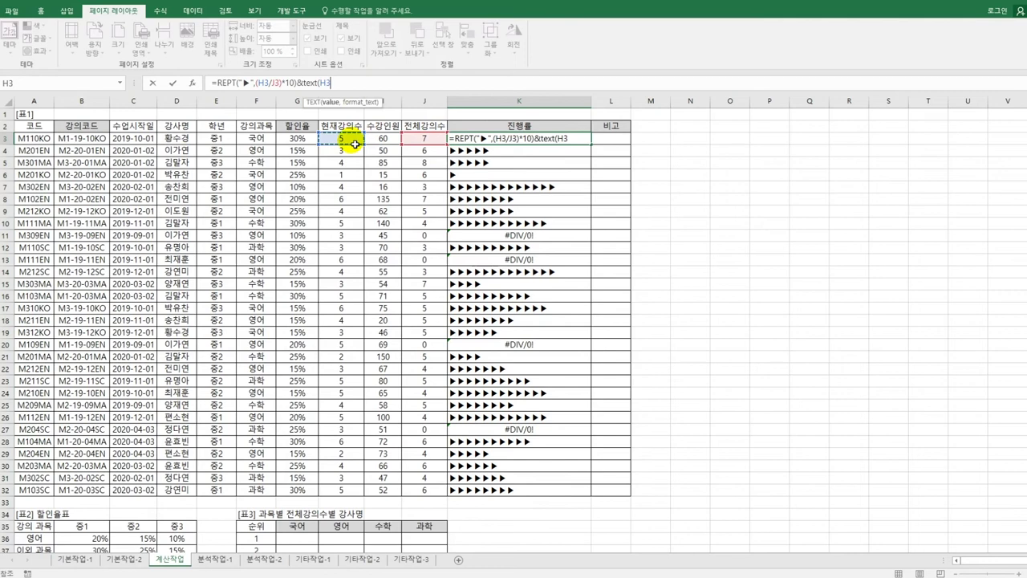
pyautogui.write('/')
pyautogui.click(414, 141)
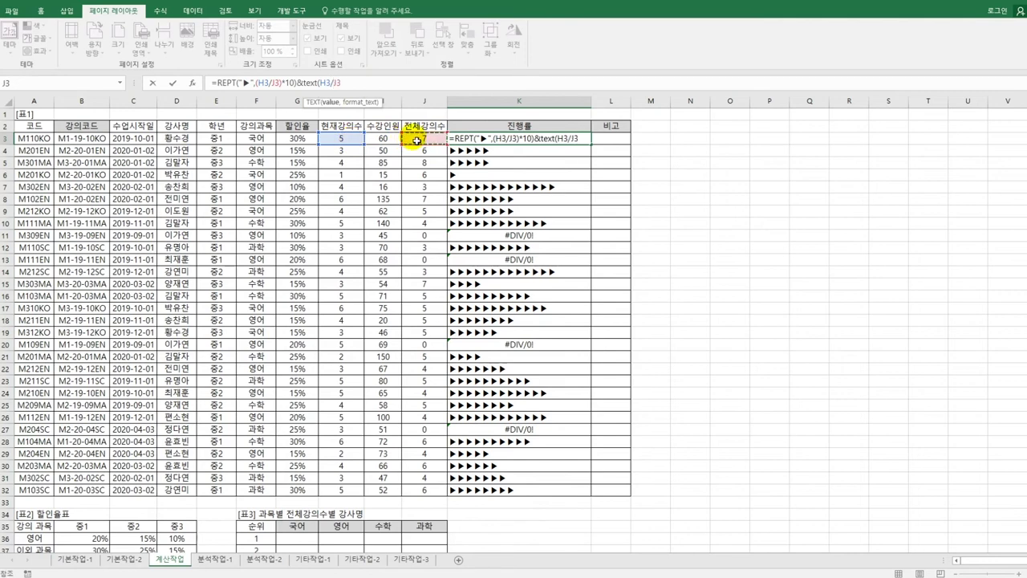
pyautogui.write(',"0.0%')
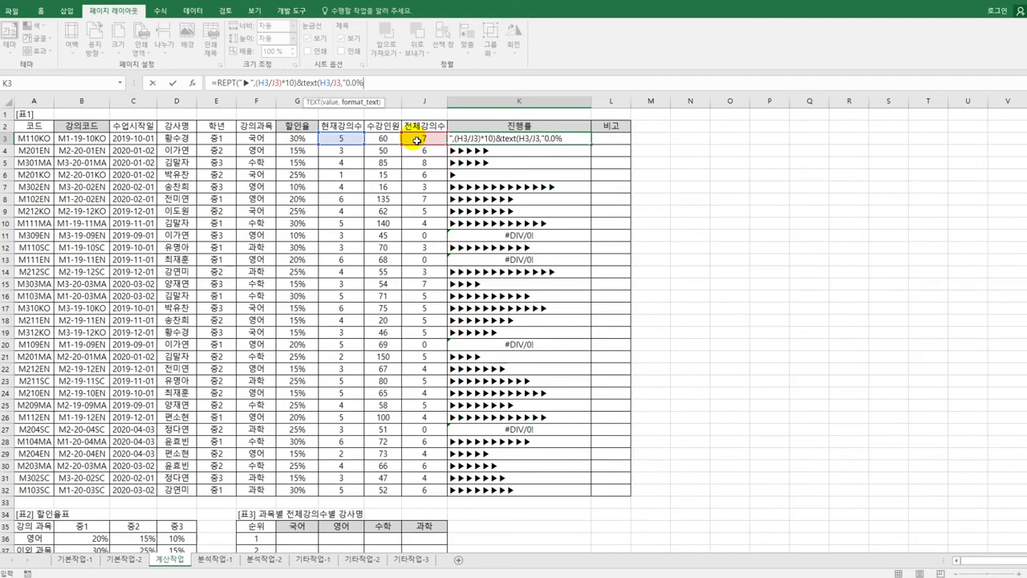
pyautogui.write('")')
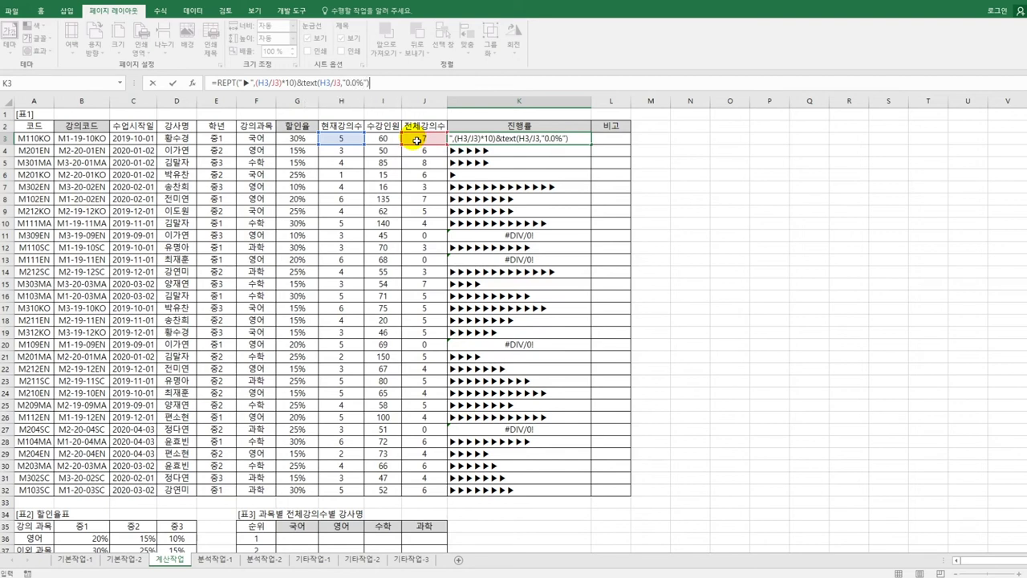
pyautogui.press('Return')
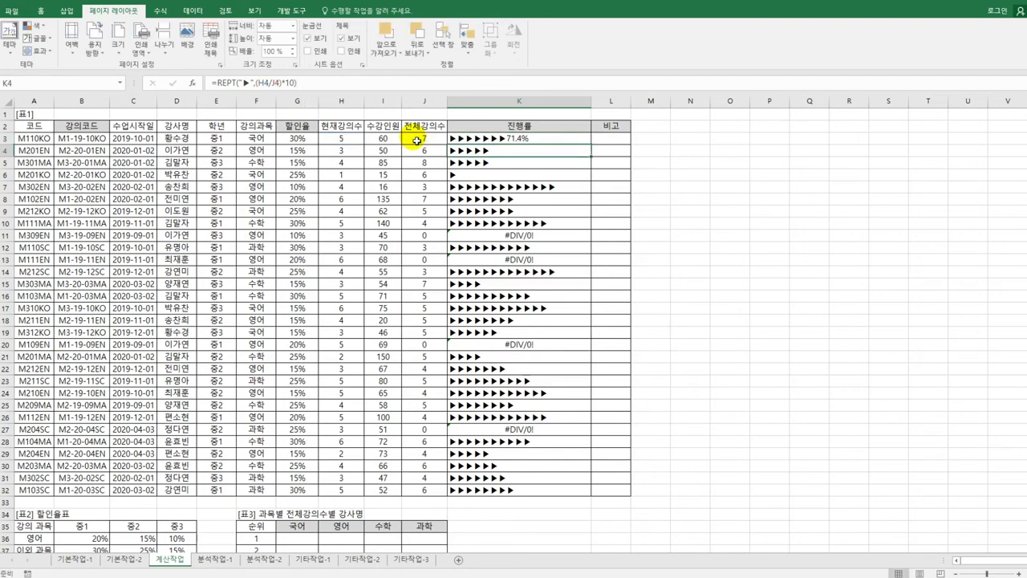
pyautogui.press('Up')
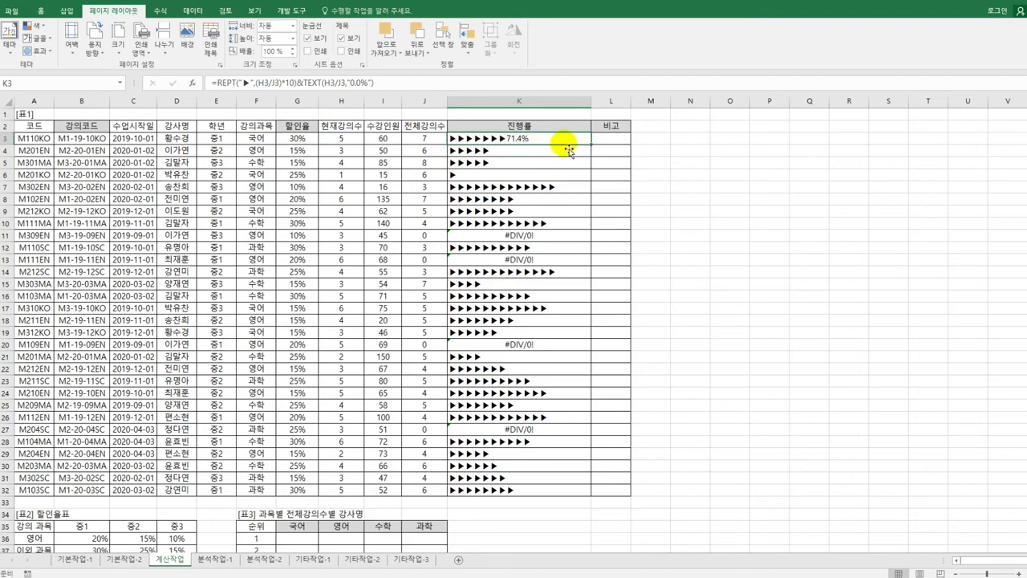
pyautogui.moveTo(594, 149); pyautogui.dragTo(576, 494)
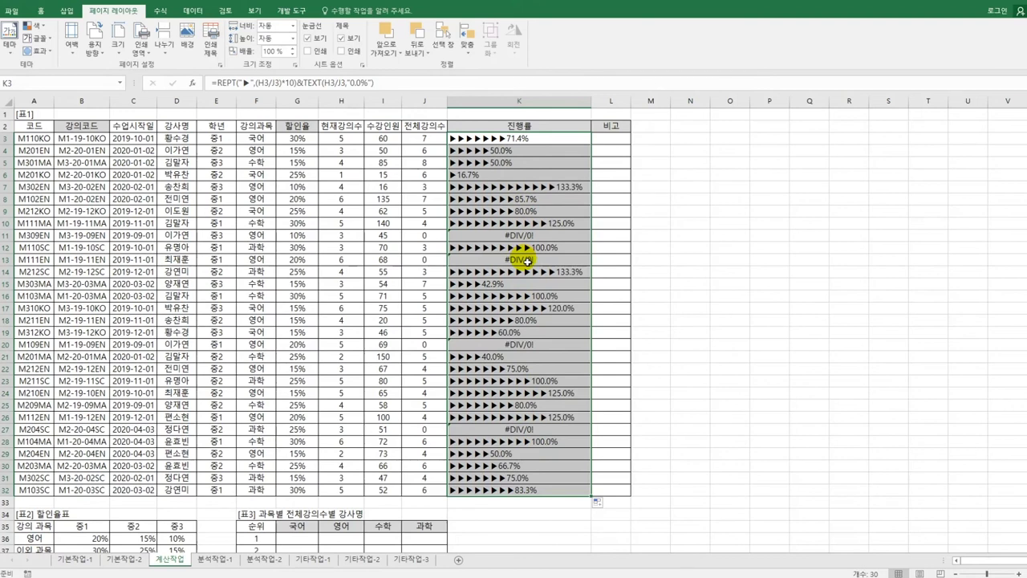
# Wrap the K3 formula in IFERROR with "신생강의" as the value returned on error
pyautogui.click(522, 137)
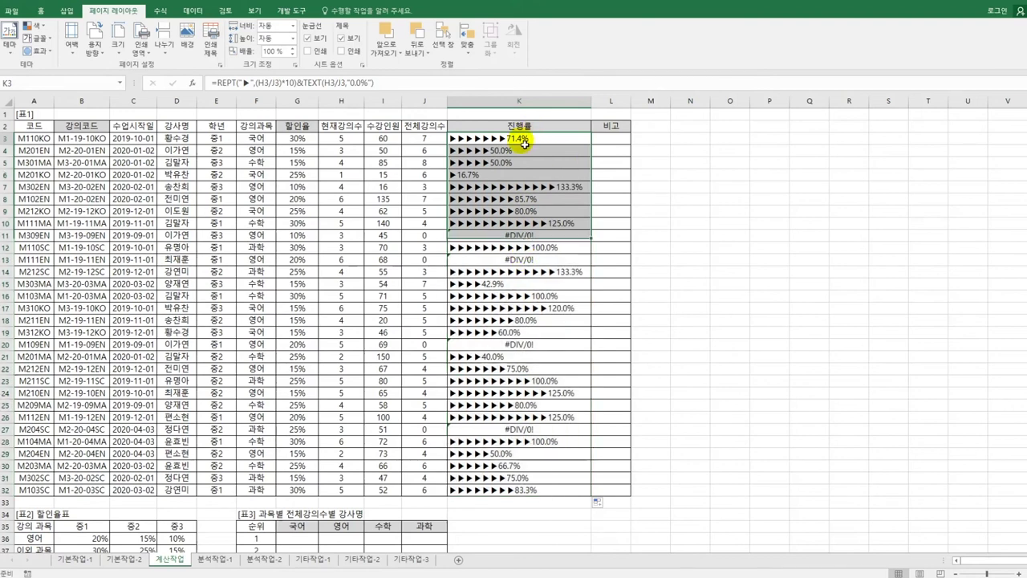
pyautogui.click(215, 82)
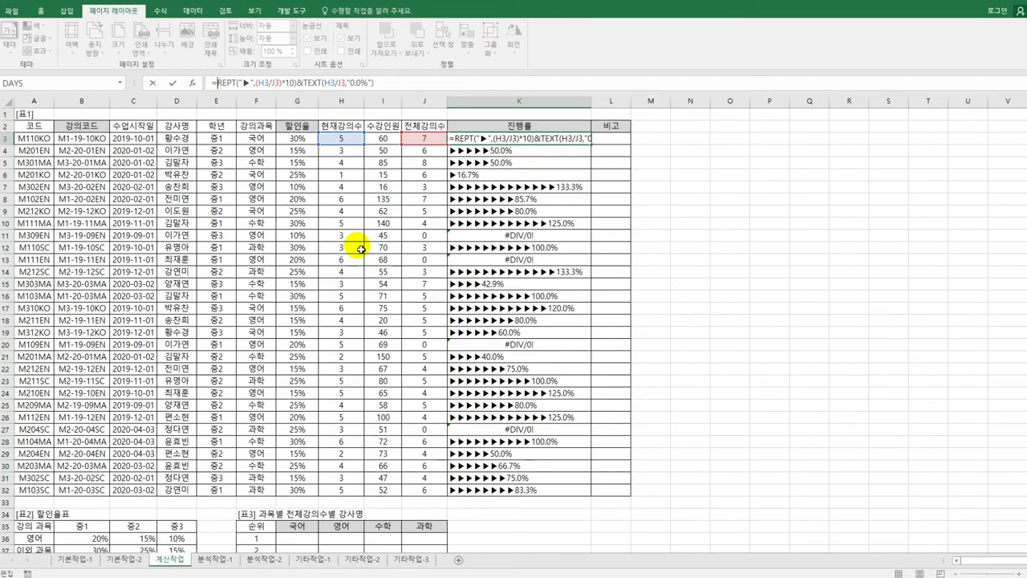
pyautogui.write('If')
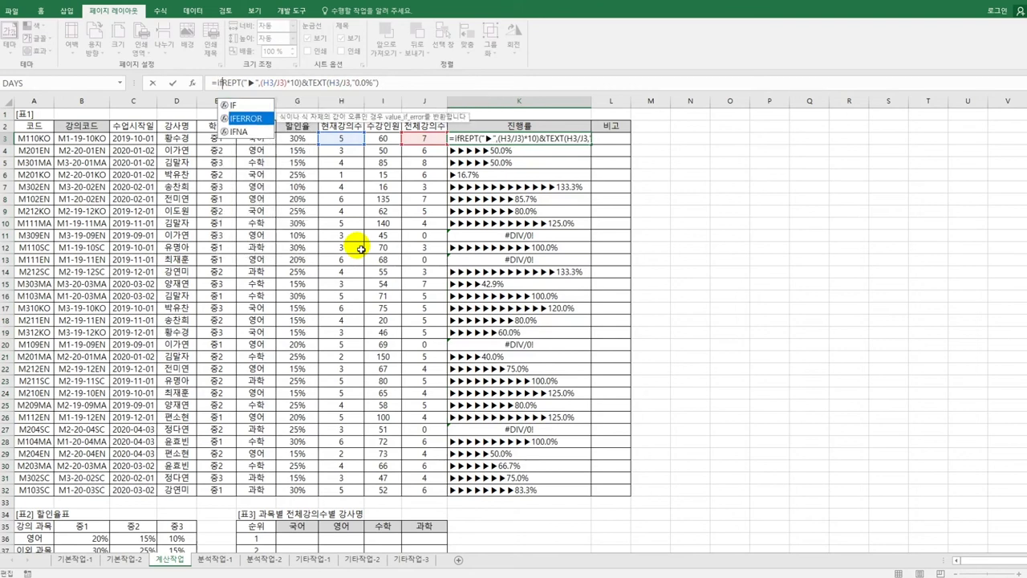
pyautogui.press('Tab')
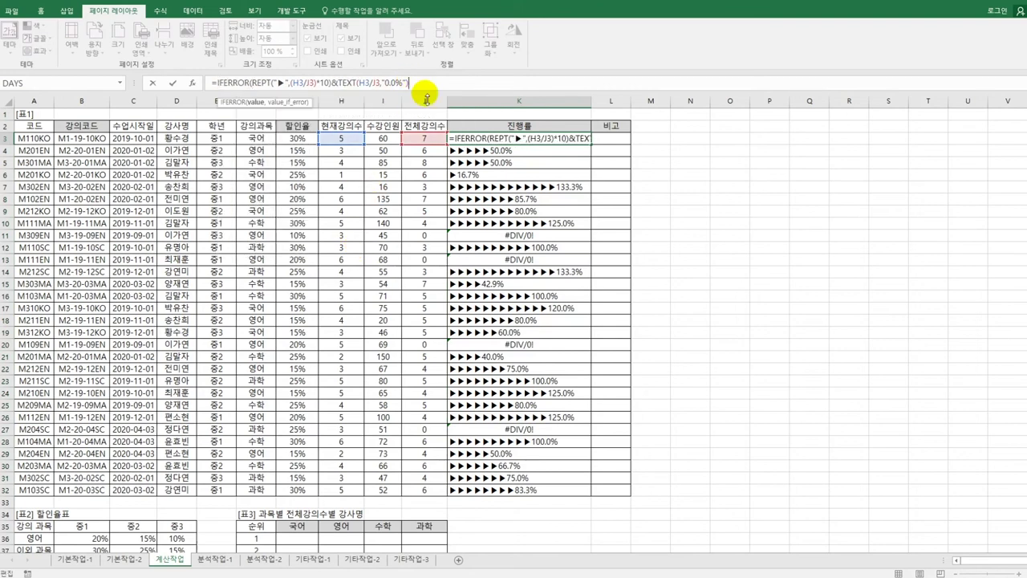
pyautogui.write(',')
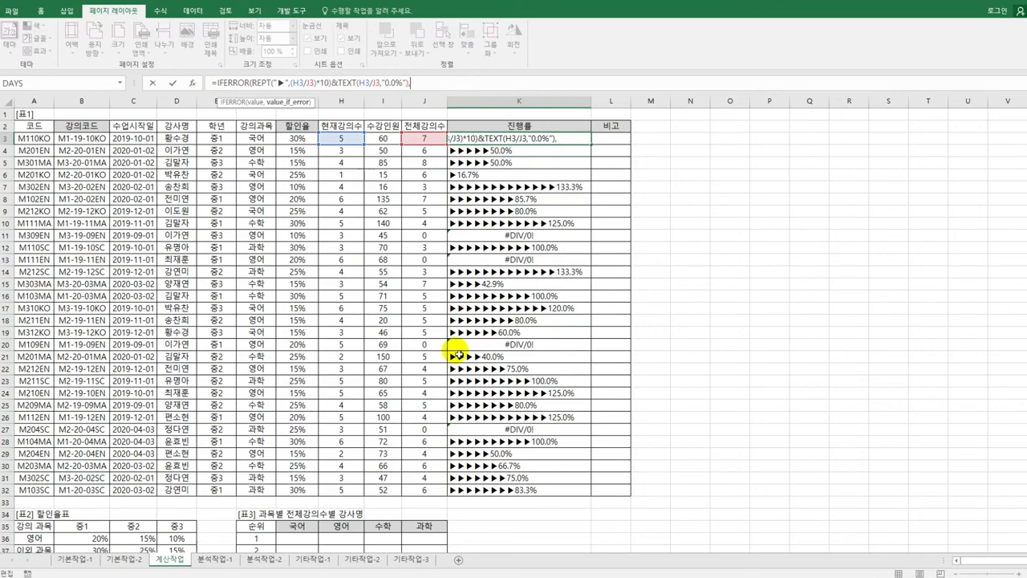
pyautogui.write('"')
pyautogui.write('t')
pyautogui.write('ㅣㄴ생강ㅇ')
pyautogui.write('ㅢ")')
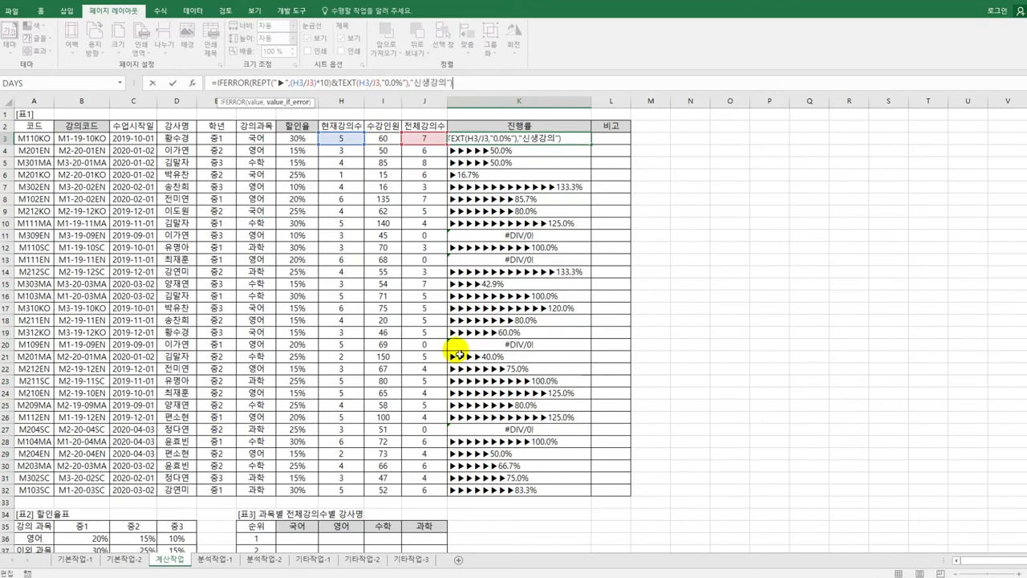
pyautogui.press('Return')
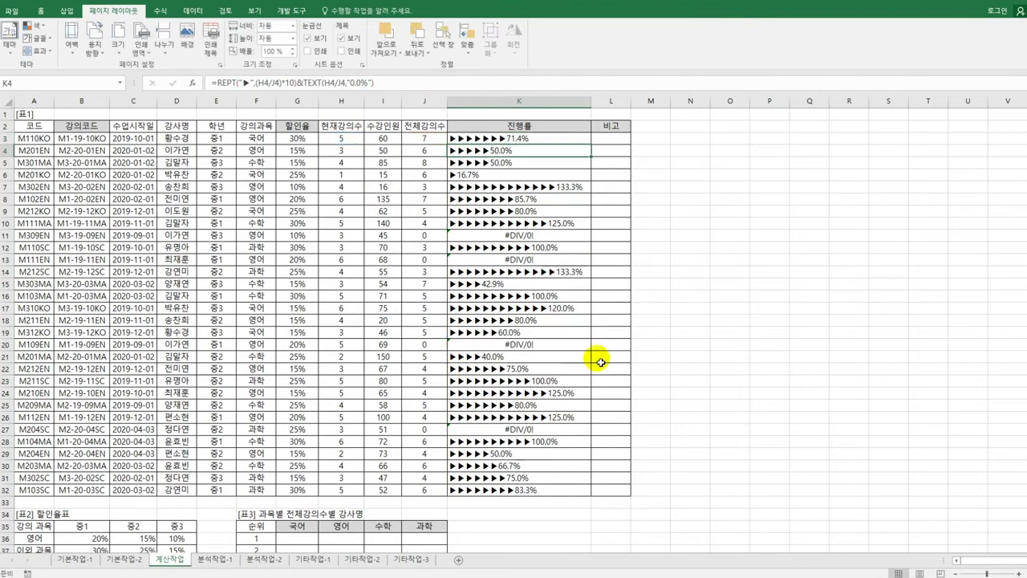
# Fill the K3 IFERROR formula down through K32 and check cells K11, K13, K20 and K27
pyautogui.click(572, 142)
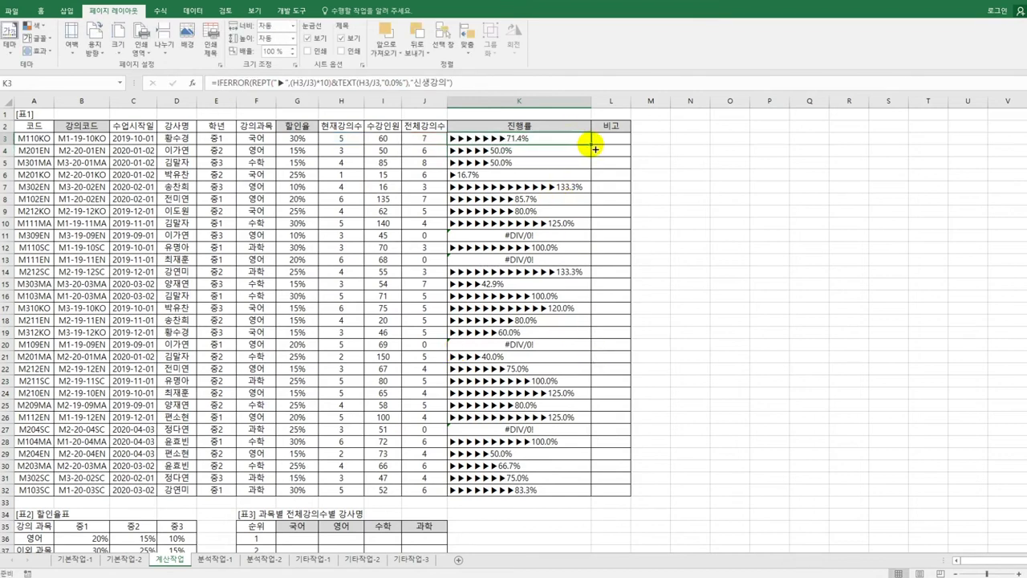
pyautogui.moveTo(591, 144); pyautogui.dragTo(566, 501)
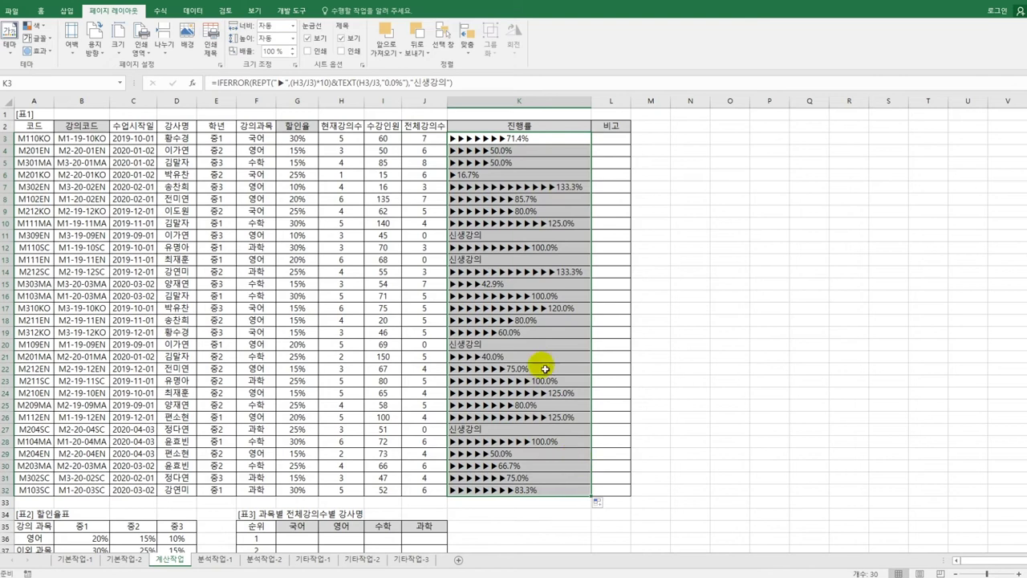
pyautogui.click(488, 232)
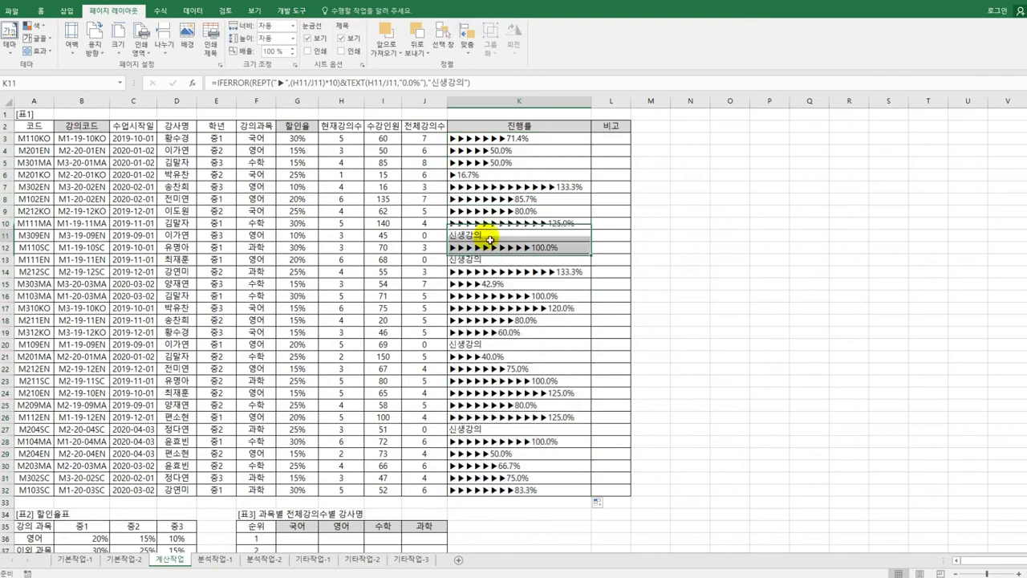
pyautogui.click(483, 260)
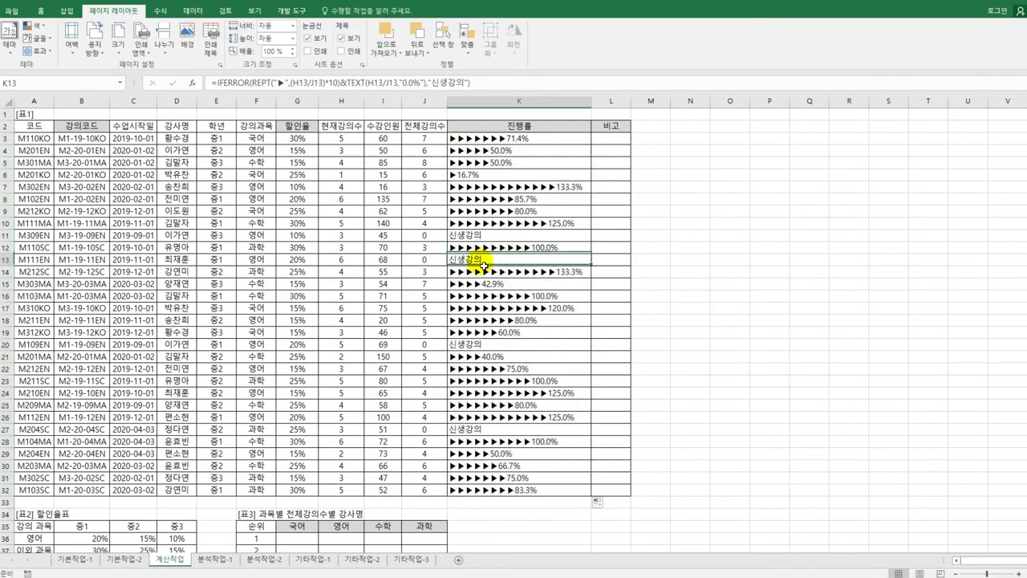
pyautogui.click(500, 343)
pyautogui.click(507, 431)
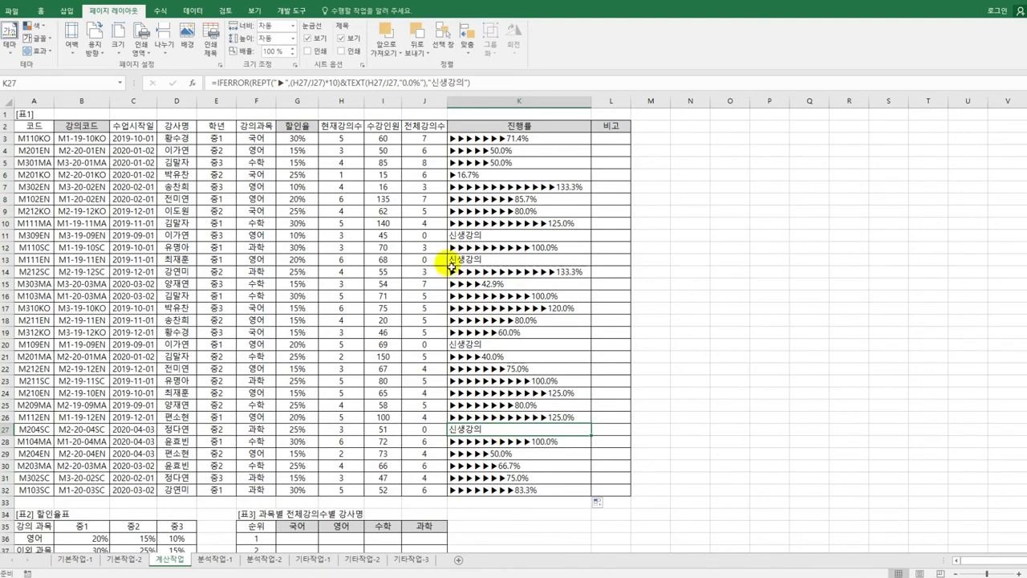
# Open the Visual Basic editor and insert a new module into the workbook's VBA project
pyautogui.click(292, 10)
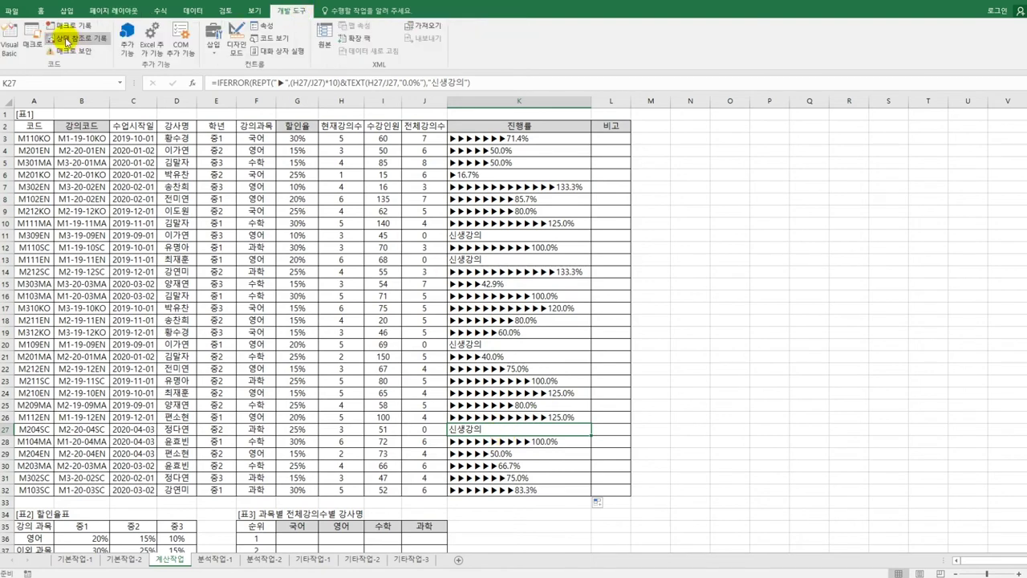
pyautogui.click(10, 40)
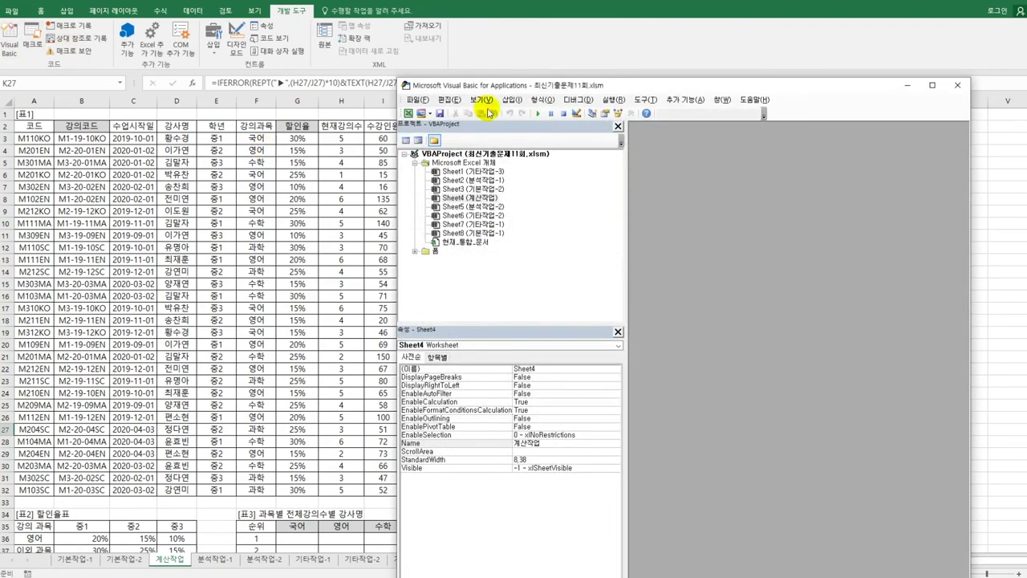
pyautogui.click(512, 99)
pyautogui.click(555, 140)
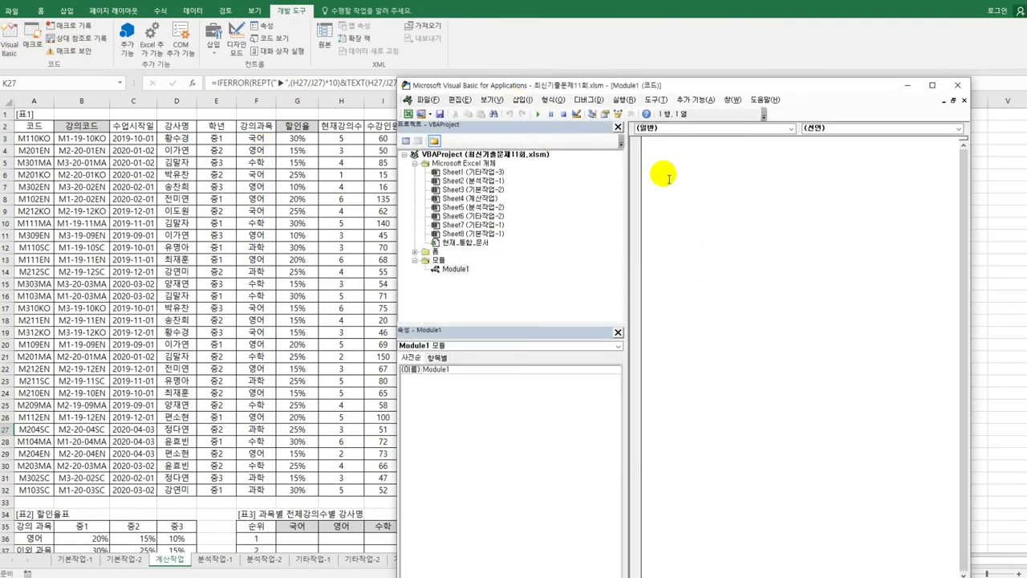
# Declare the public function fn비고 with the parameters 현재강의수 and 수강인원 in Module1
pyautogui.write('pu')
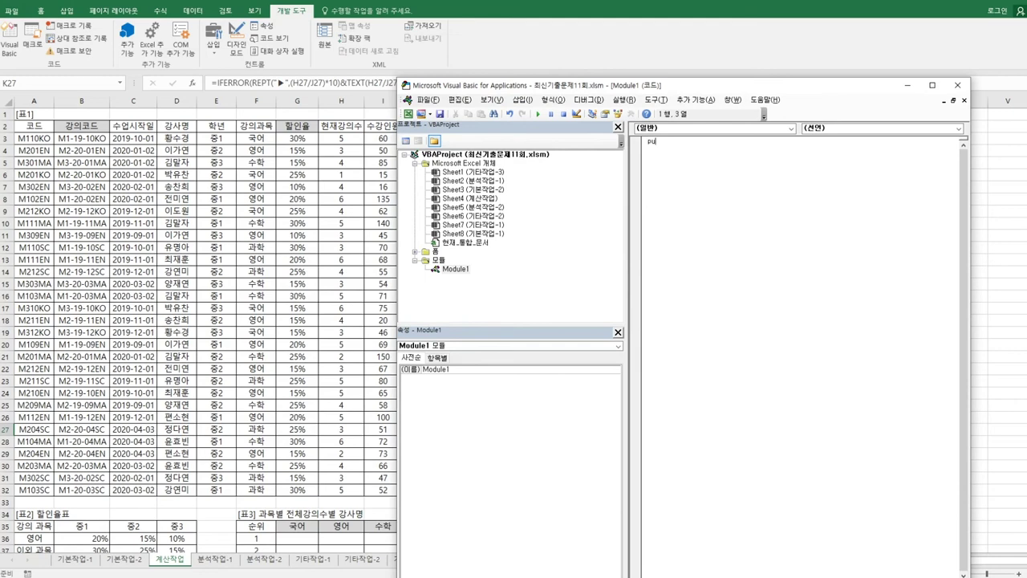
pyautogui.write('blic Function fn비교(현재강의수, 수강인원)')
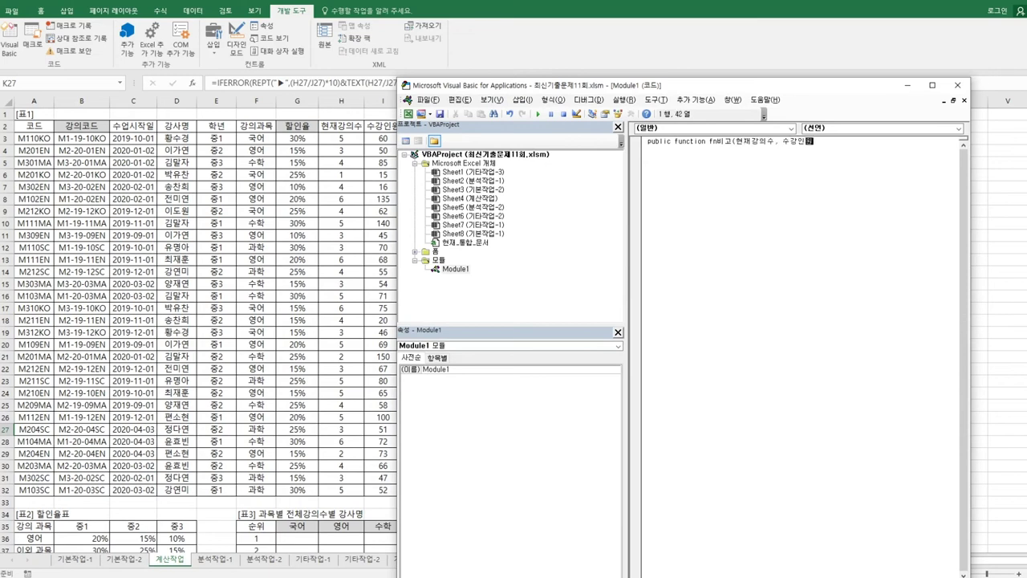
pyautogui.press('Return')
# Start an If block in fn비고 with the condition 수강인원 / 현재강의수 >= 20
pyautogui.press('Tab')
pyautogui.write('if 수강인원/')
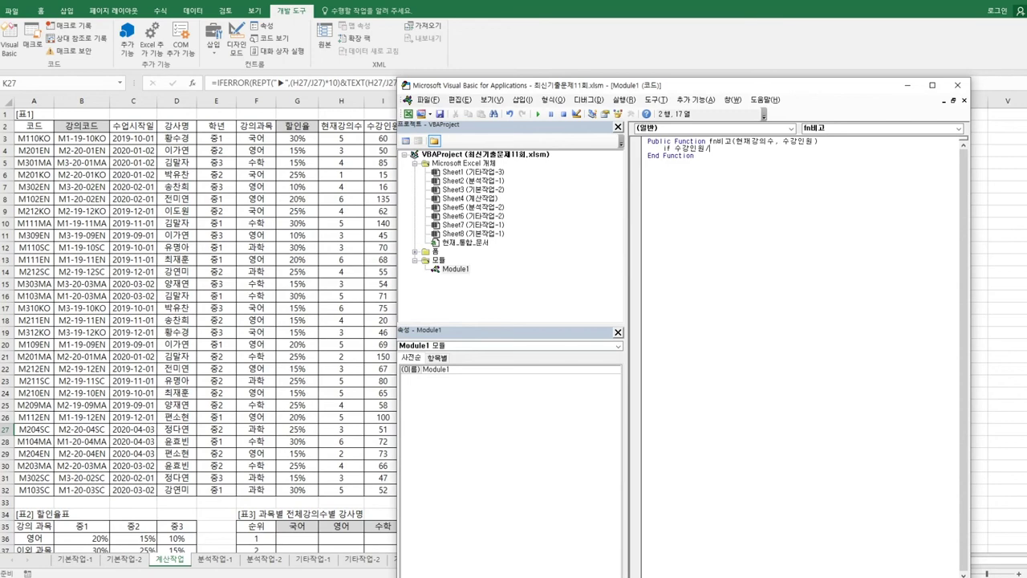
pyautogui.write('현재강의수 >=20 then')
pyautogui.press('Return')
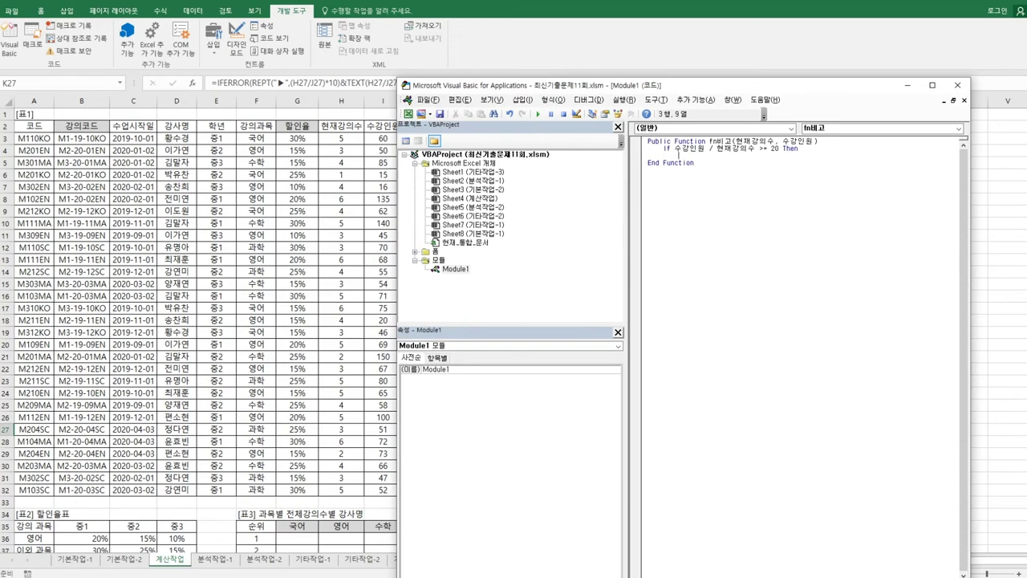
# Assign "강의증설" to fn비고 under the If line and add an ElseIf line with the copied condition 수강인원 / 현재강의수 >= 20
pyautogui.write('fn비고 = "강의증설"')
pyautogui.press('Return')
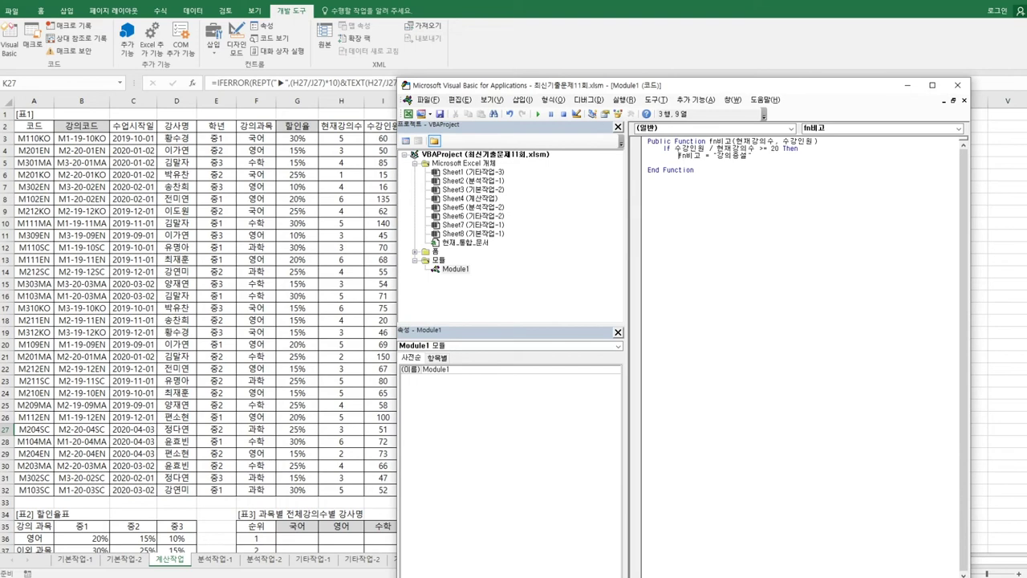
pyautogui.hotkey('shift', 'End')
pyautogui.hotkey('ctrl', 'c')
pyautogui.press('Down')
pyautogui.press('Down')
pyautogui.hotkey('ctrl', 'v')
pyautogui.press('Home')
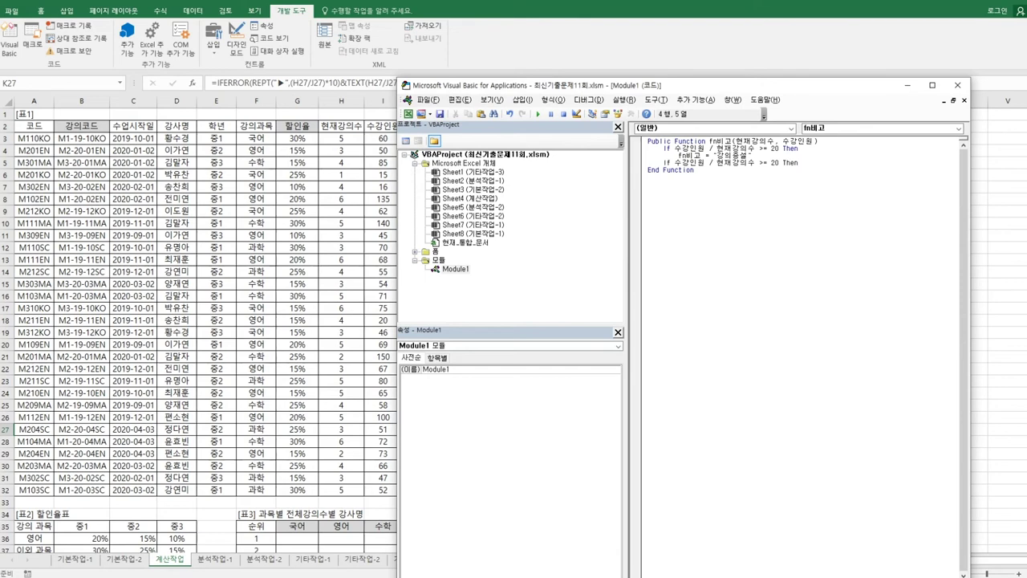
pyautogui.write('else')
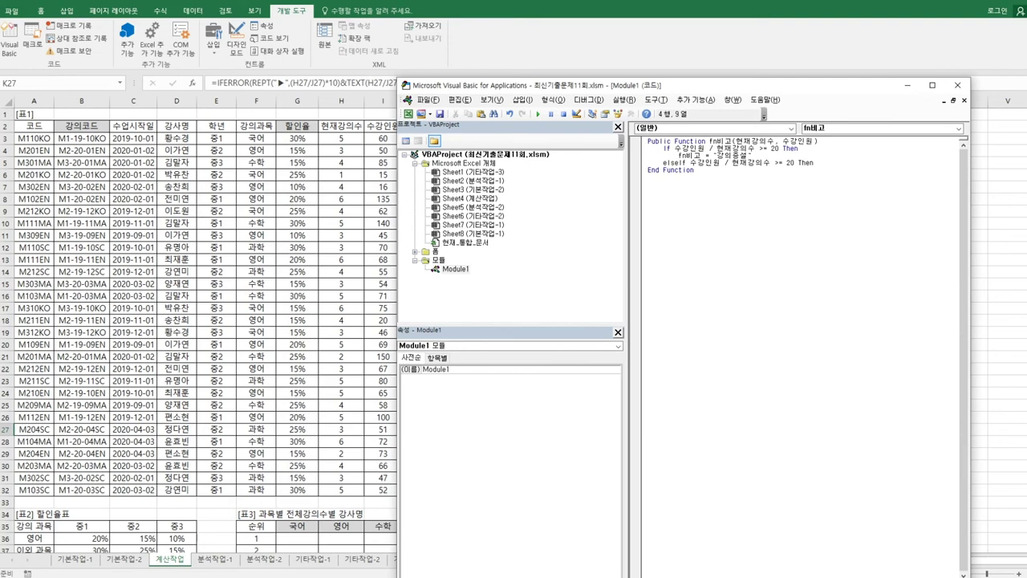
# Copy the fn비고 assignment under the ElseIf line and change its text to "강의폐강"
pyautogui.press('End')
pyautogui.press('Return')
pyautogui.hotkey('shift', 'End')
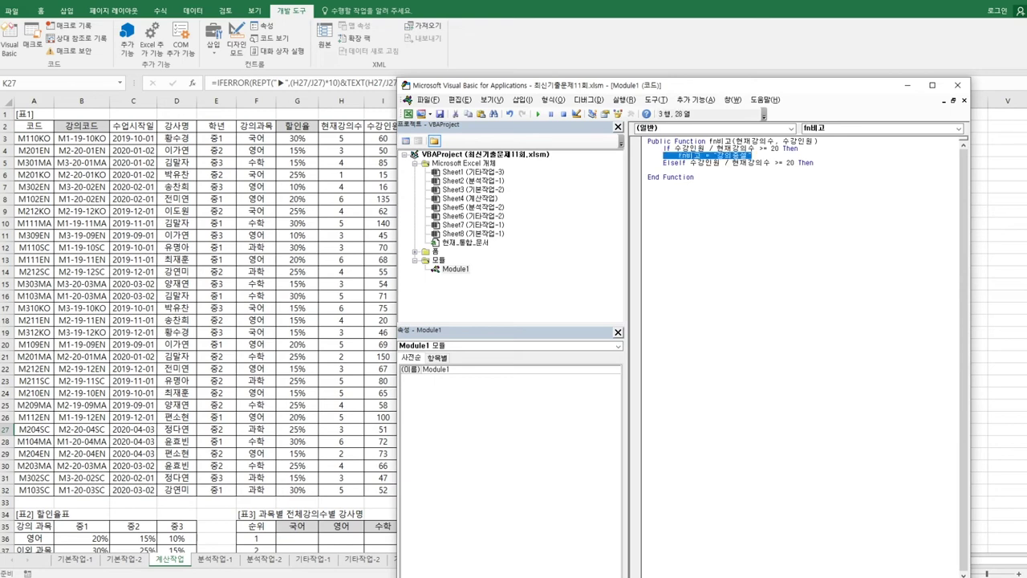
pyautogui.press('Down')
pyautogui.press('Down')
pyautogui.write('fn비고 = "강의종설"')
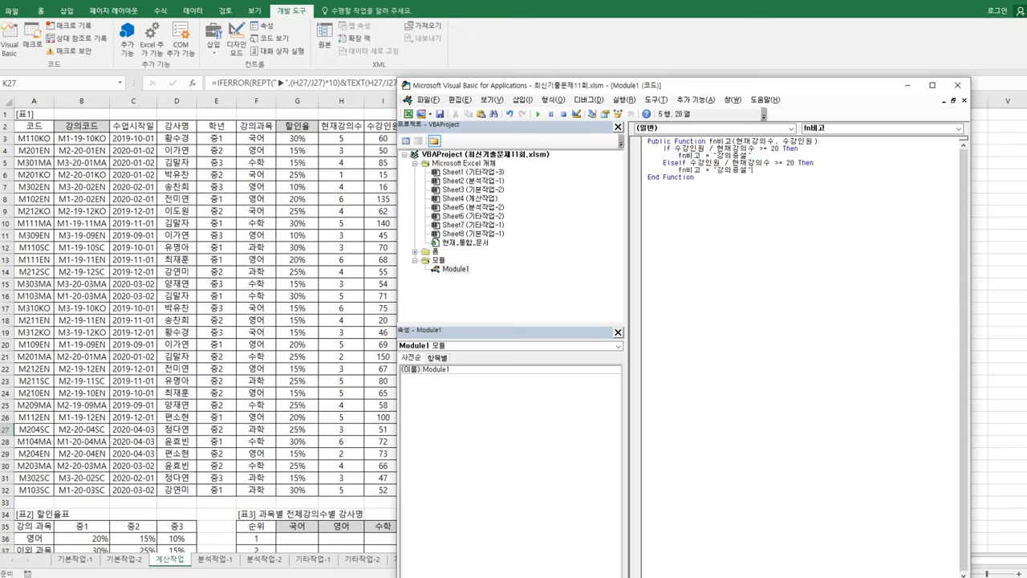
pyautogui.moveTo(716, 169); pyautogui.dragTo(749, 169)
pyautogui.write('ㄱ')
pyautogui.write('강의')
pyautogui.write('폐강')
pyautogui.press('Return')
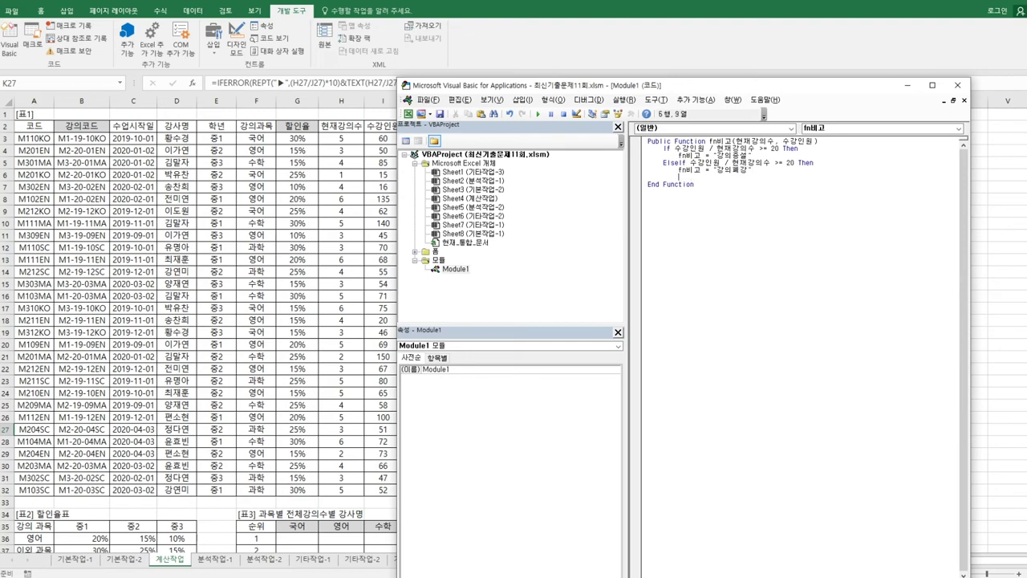
# Add an Else branch assigning an empty string to fn비고 and close the block with End If
pyautogui.write('else')
pyautogui.click(679, 169)
pyautogui.hotkey('shift', 'End')
pyautogui.hotkey('ctrl', 'c')
pyautogui.press('Down')
pyautogui.press('Return')
pyautogui.hotkey('ctrl', 'v')
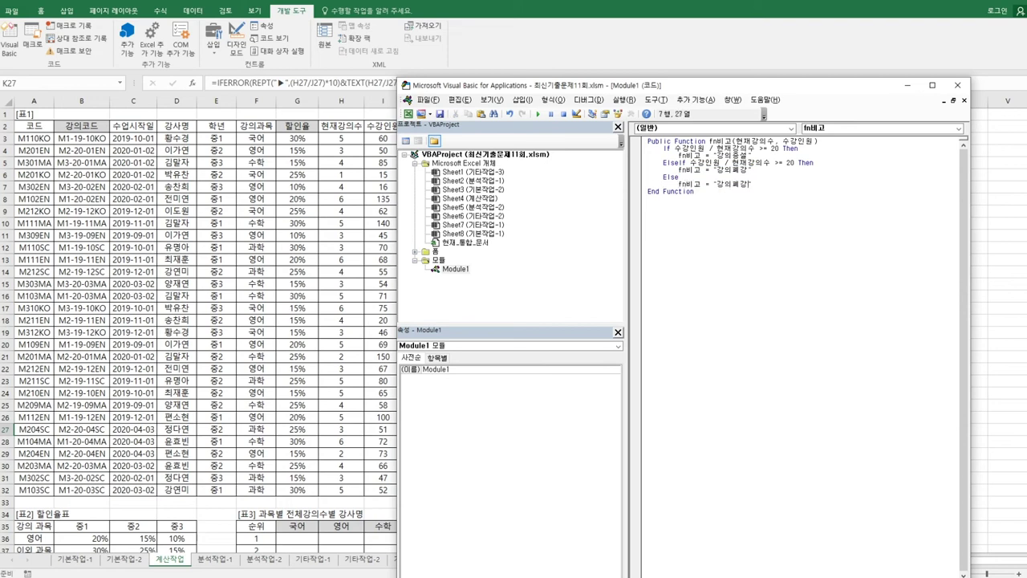
pyautogui.hotkey('shift', 'Right')
pyautogui.hotkey('shift', 'Right')
pyautogui.hotkey('shift', 'Right')
pyautogui.hotkey('shift', 'Right')
pyautogui.press('BackSpace')
pyautogui.press('Return')
pyautogui.press('BackSpace')
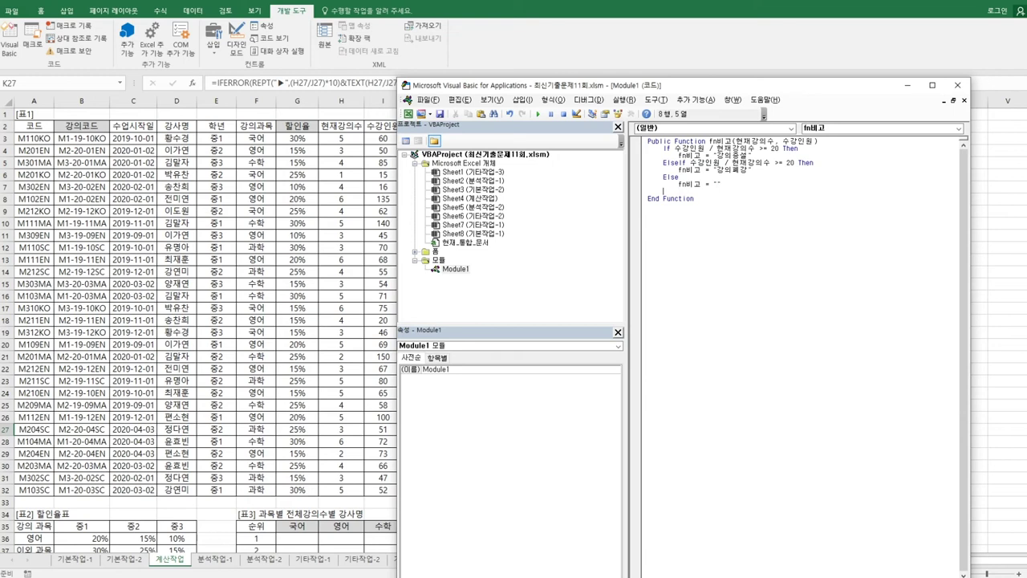
pyautogui.write('End if')
pyautogui.press('Return')
pyautogui.press('End')
# Add a Select Case line above the If block and move the expression 수강인원 / 현재강의수 from the If line into it
pyautogui.press('Return')
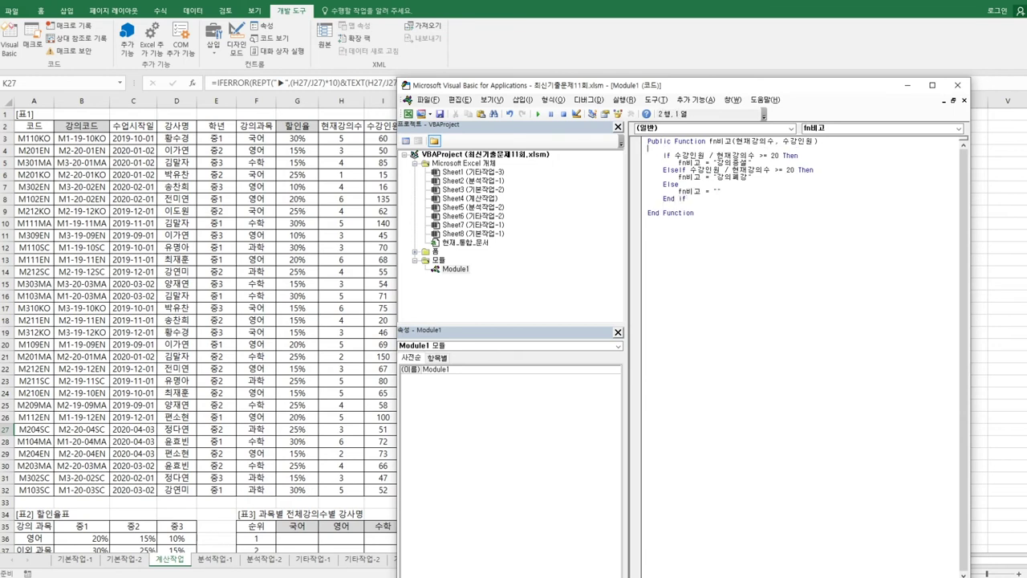
pyautogui.press('Return')
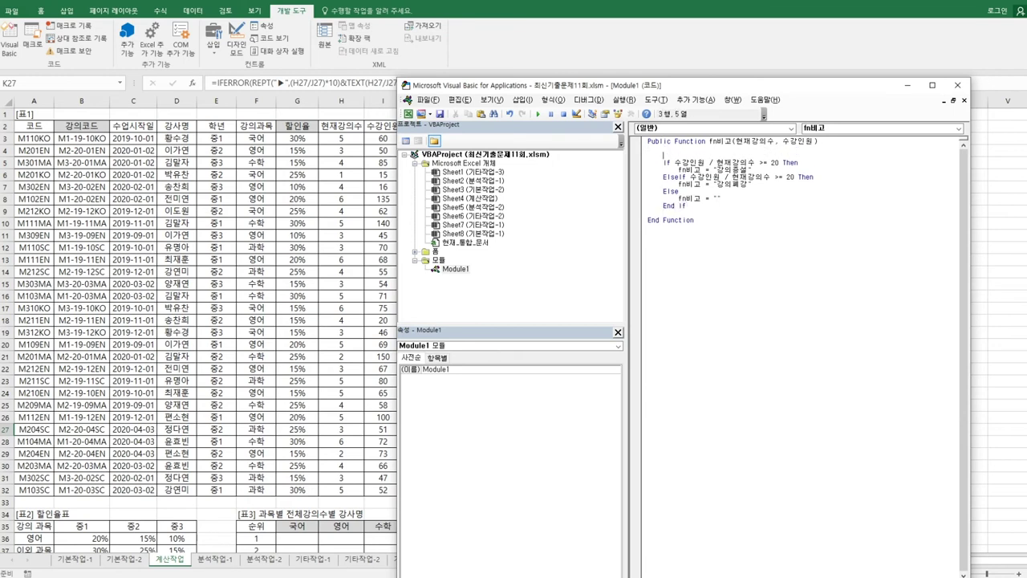
pyautogui.write('select case')
pyautogui.click(665, 174)
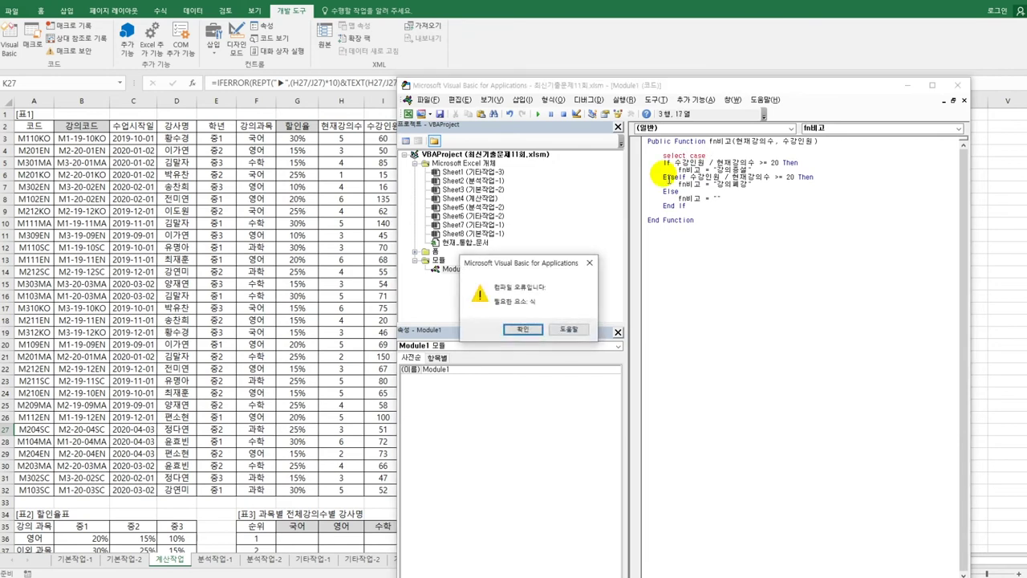
pyautogui.press('Return')
pyautogui.press('Left')
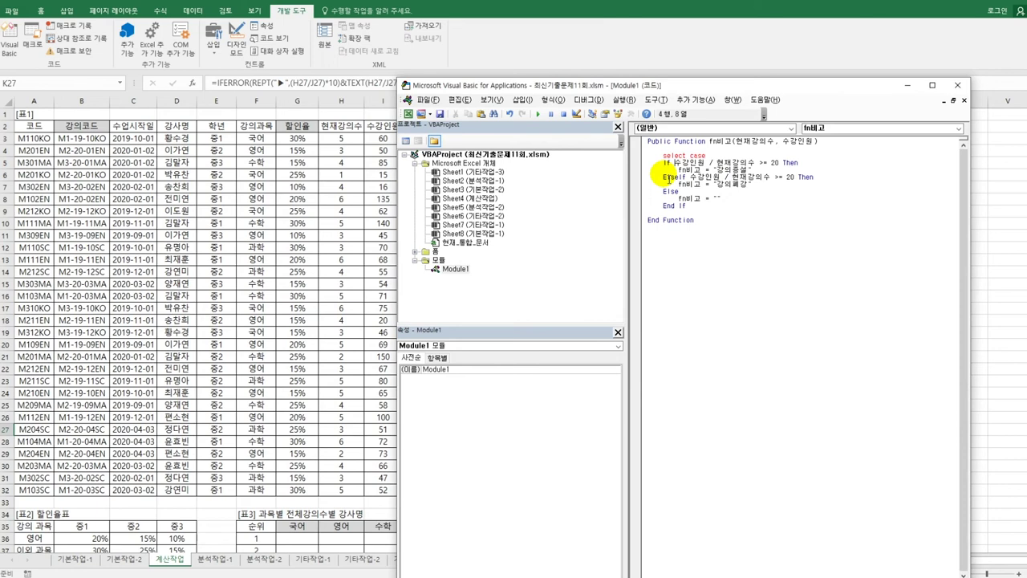
pyautogui.hotkey('shift', 'Right')
pyautogui.hotkey('shift', 'Right')
pyautogui.hotkey('shift', 'Right')
pyautogui.hotkey('shift', 'Right')
pyautogui.hotkey('shift', 'Right')
pyautogui.hotkey('shift', 'Right')
pyautogui.hotkey('shift', 'Right')
pyautogui.hotkey('shift', 'Right')
pyautogui.hotkey('shift', 'Right')
pyautogui.hotkey('shift', 'Right')
pyautogui.hotkey('shift', 'Right')
pyautogui.hotkey('shift', 'Right')
pyautogui.hotkey('ctrl', 'c')
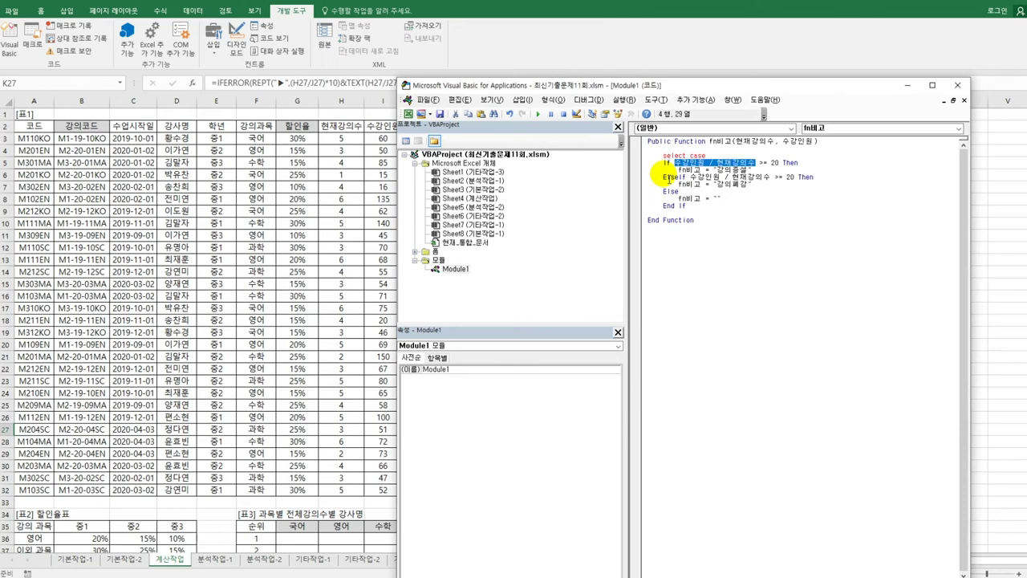
pyautogui.press('Delete')
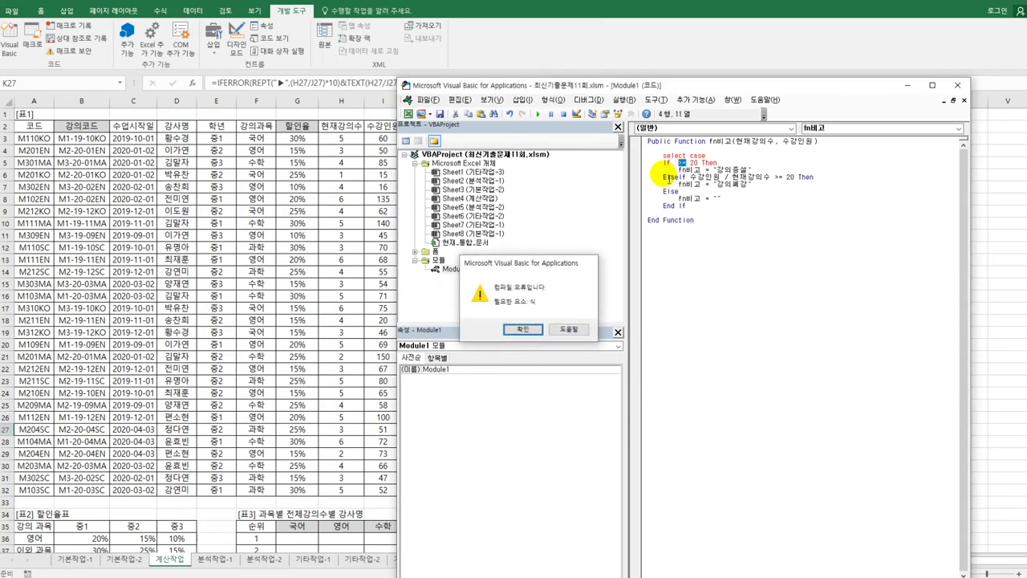
pyautogui.press('Return')
pyautogui.press('Up')
pyautogui.press('End')
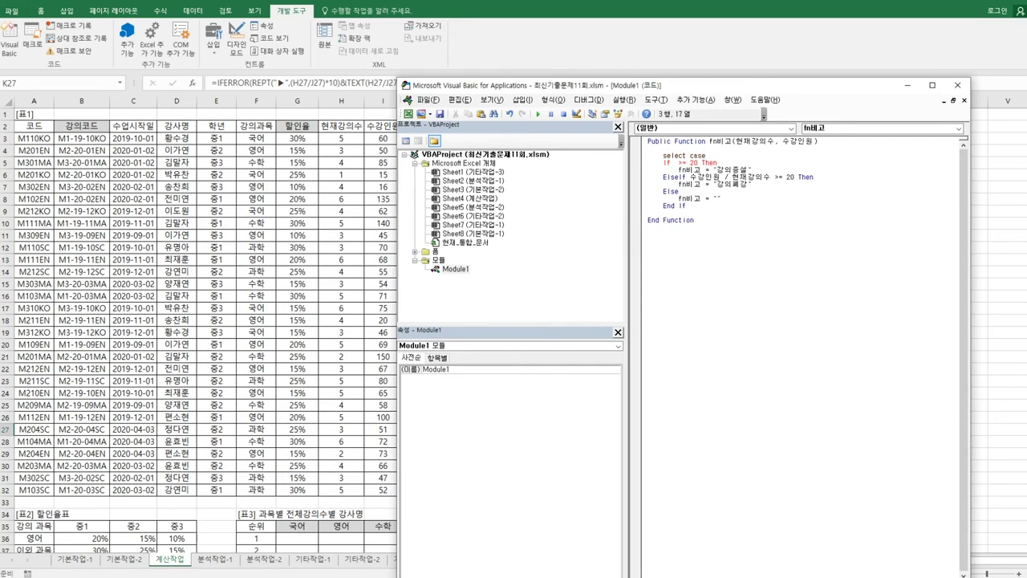
pyautogui.hotkey('ctrl', 'v')
# Convert the If line into an indented Case Is >= 20 line and indent the "강의증설" assignment beneath it
pyautogui.press('Home')
pyautogui.press('Tab')
pyautogui.write('ca')
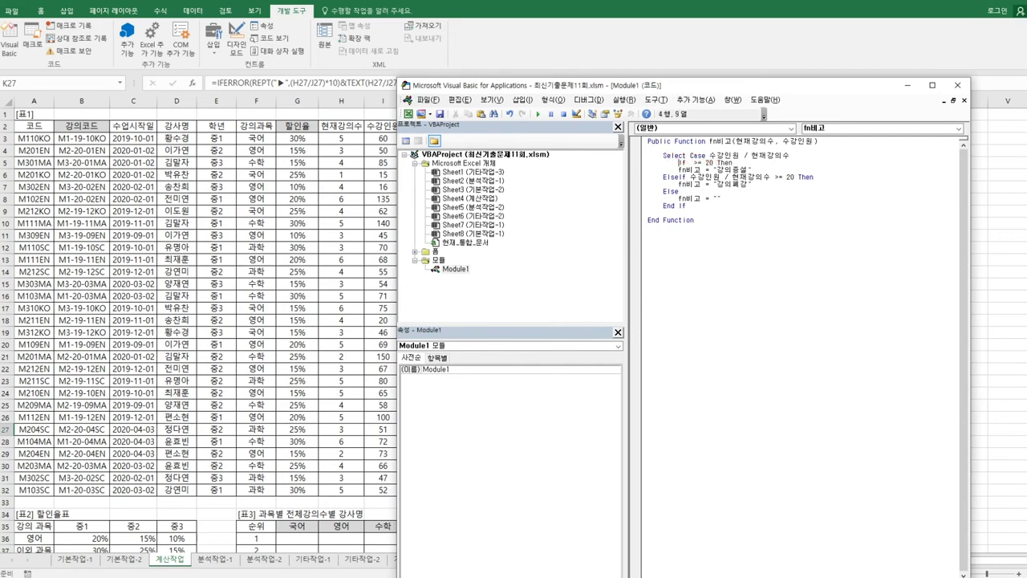
pyautogui.write('se')
pyautogui.press('Delete')
pyautogui.press('Delete')
pyautogui.write('is')
pyautogui.press('BackSpace')
pyautogui.press('BackSpace')
pyautogui.press('BackSpace')
pyautogui.press('Home')
pyautogui.press('Tab')
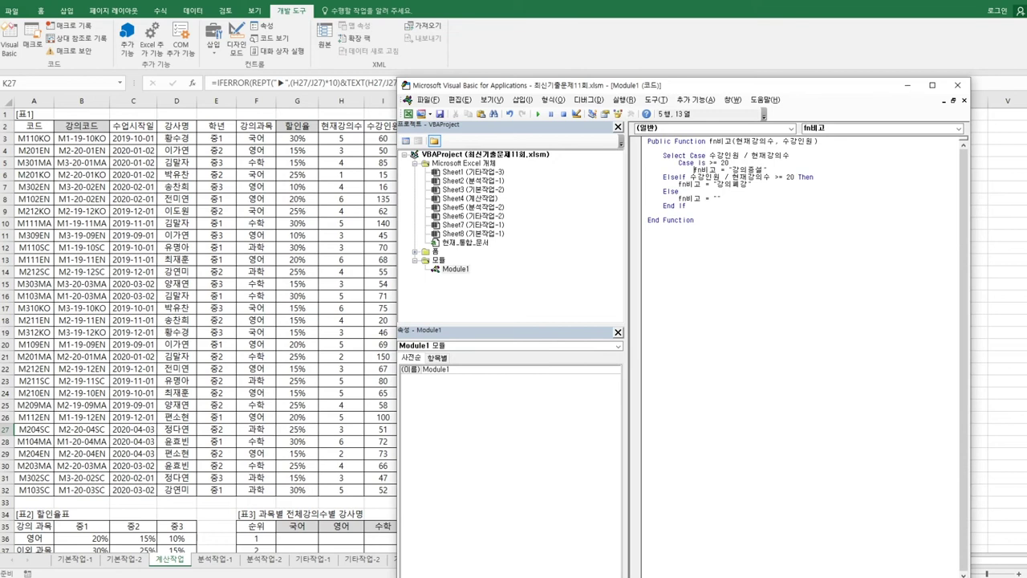
# Replace the ElseIf line with a copy of the Case Is >= 20 line
pyautogui.press('Left')
pyautogui.press('Left')
pyautogui.press('End')
pyautogui.press('Left')
pyautogui.write('<')
pyautogui.press('Delete')
pyautogui.press('Right')
pyautogui.hotkey('shift', 'Right')
pyautogui.hotkey('shift', 'Right')
pyautogui.write('5')
pyautogui.press('Home')
pyautogui.press('Up')
pyautogui.press('Up')
pyautogui.press('Up')
pyautogui.hotkey('shift', 'End')
pyautogui.hotkey('ctrl', 'c')
pyautogui.press('Down')
pyautogui.press('Down')
pyautogui.press('Home')
pyautogui.hotkey('shift', 'End')
pyautogui.hotkey('ctrl', 'v')
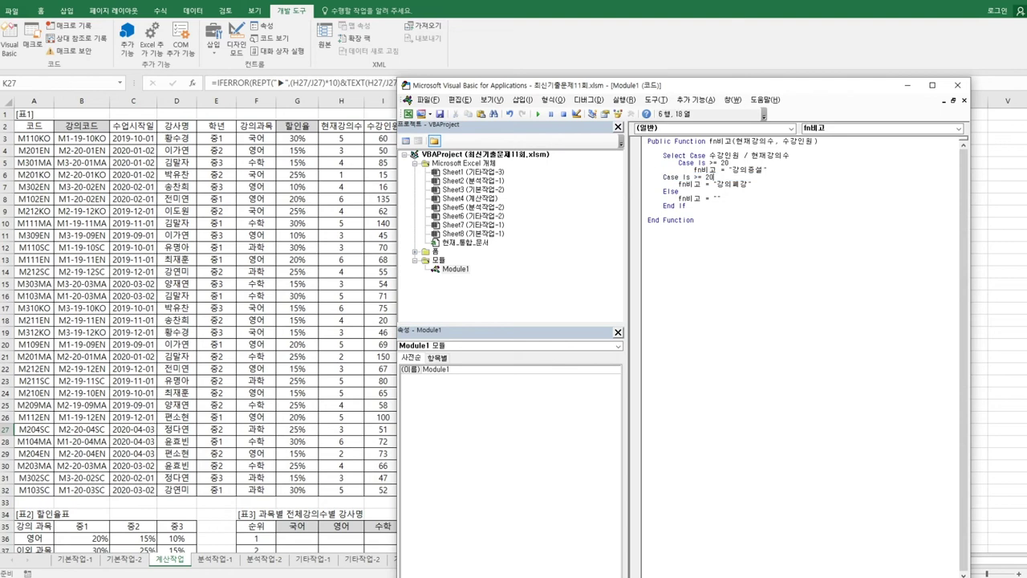
# Indent the second Case line, change its condition to Is <= 5, and indent the "강의폐강" assignment
pyautogui.press('Home')
pyautogui.press('Tab')
pyautogui.click(721, 177)
pyautogui.hotkey('shift', 'Right')
pyautogui.write('<')
pyautogui.hotkey('shift', 'End')
pyautogui.write('5')
pyautogui.press('Delete')
pyautogui.press('Return')
pyautogui.press('Tab')
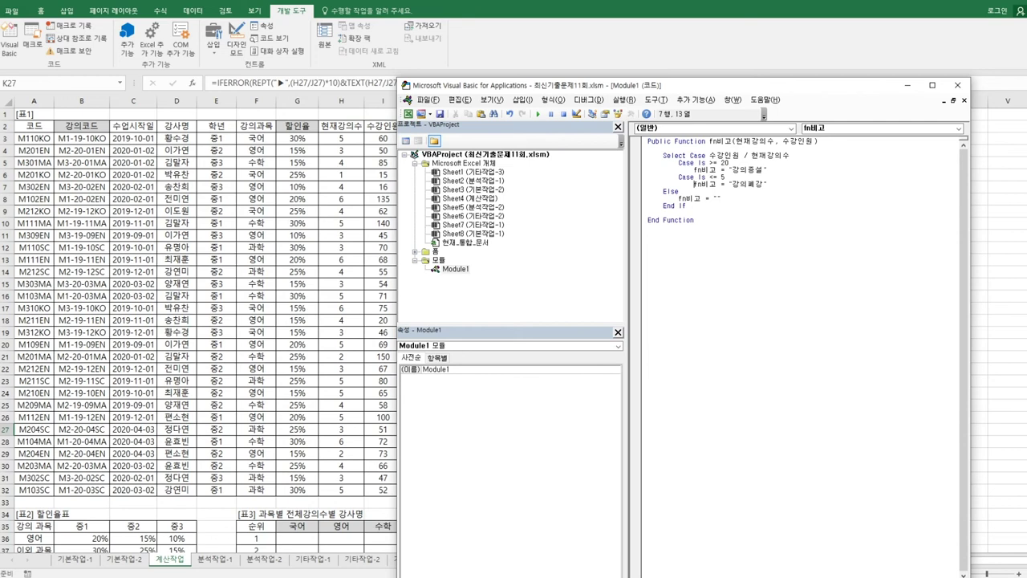
# Turn the Else line into an indented Case Else line, correcting the misspelled Case keyword
pyautogui.click(680, 191)
pyautogui.press('Tab')
pyautogui.press('Tab')
pyautogui.press('Down')
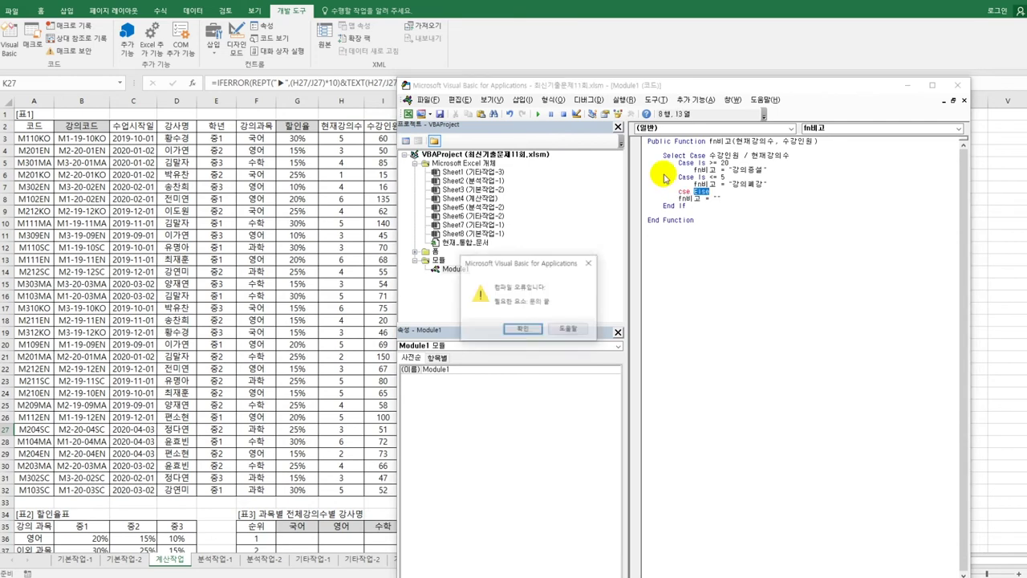
pyautogui.press('Return')
pyautogui.press('Left')
pyautogui.press('Left')
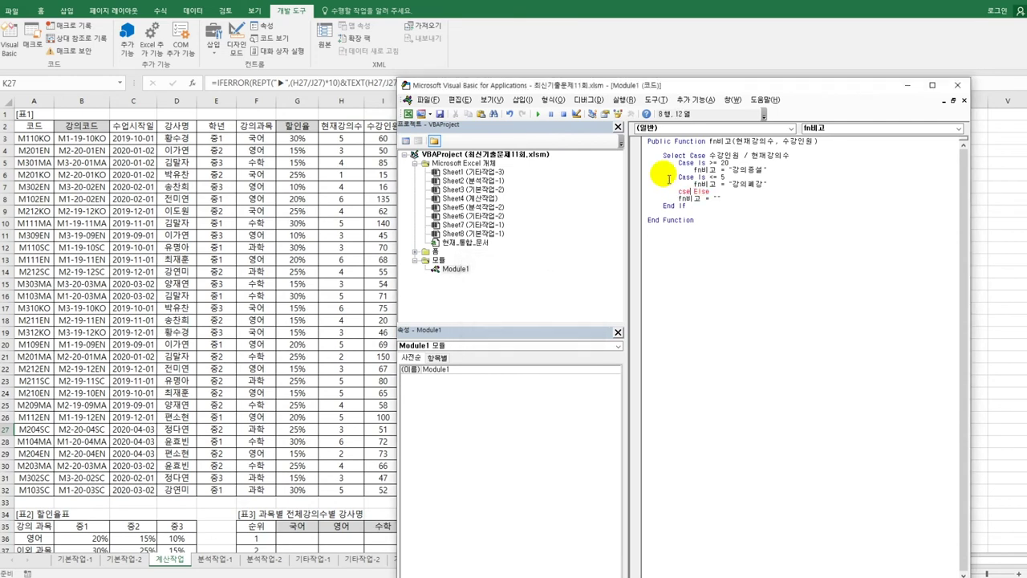
pyautogui.write('a')
pyautogui.press('Left')
pyautogui.press('Left')
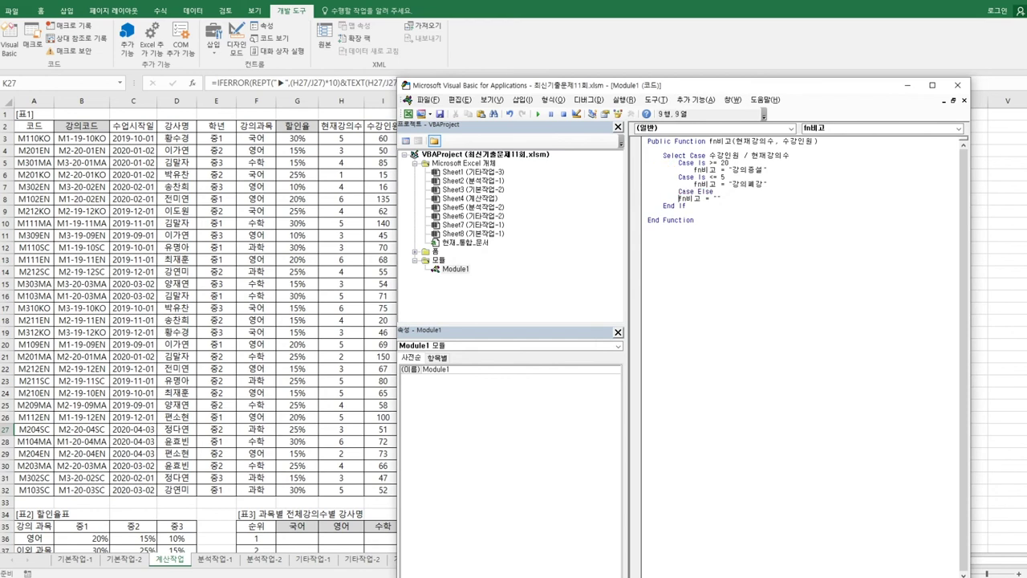
# Indent the empty-string assignment under Case Else and replace End If with End Select
pyautogui.press('Tab')
pyautogui.press('Down')
pyautogui.hotkey('shift', 'Home')
pyautogui.write('end select')
pyautogui.press('Return')
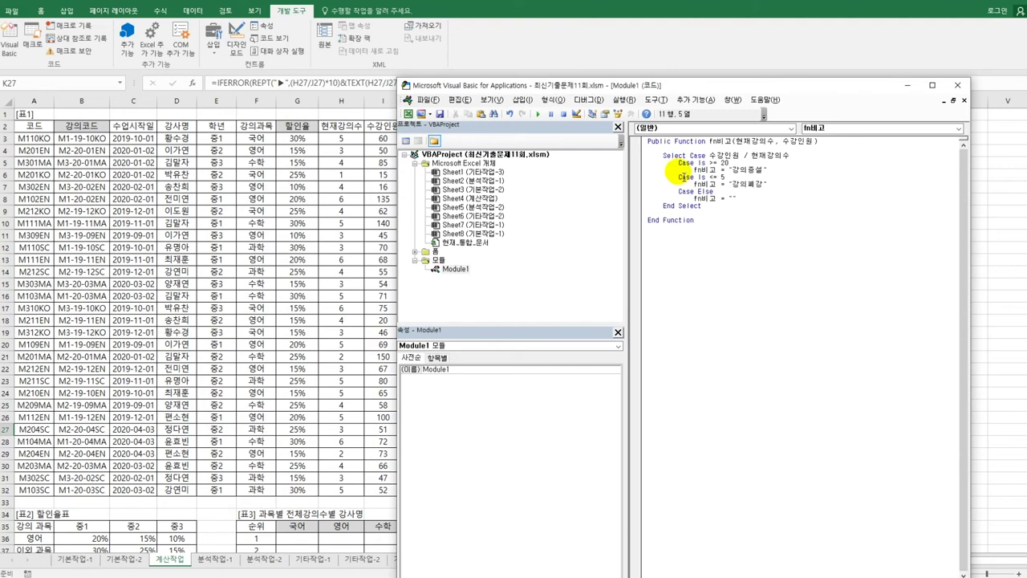
# Separate the Select Case line, each Case block and End Select with blank lines
pyautogui.click(801, 160)
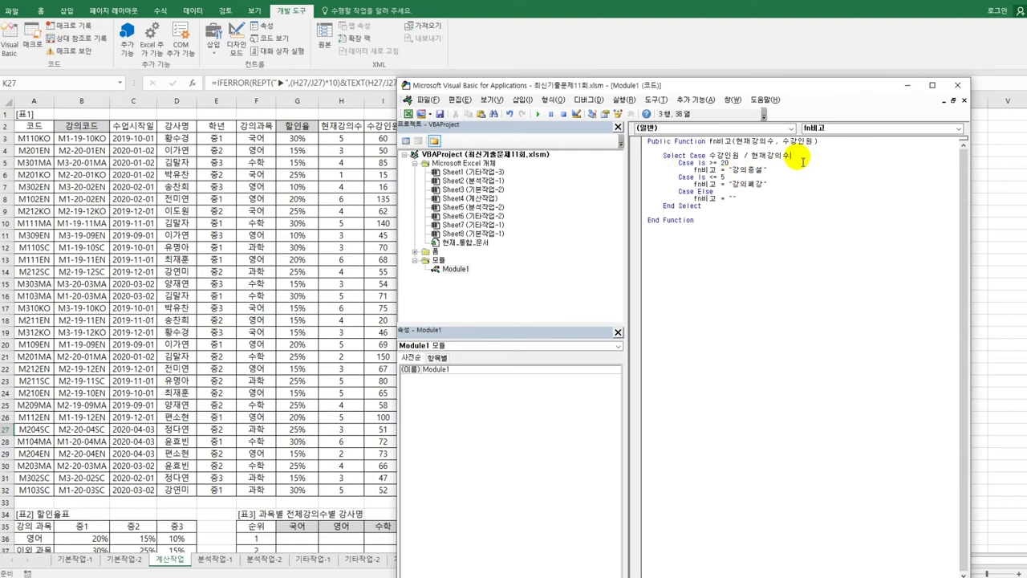
pyautogui.press('Return')
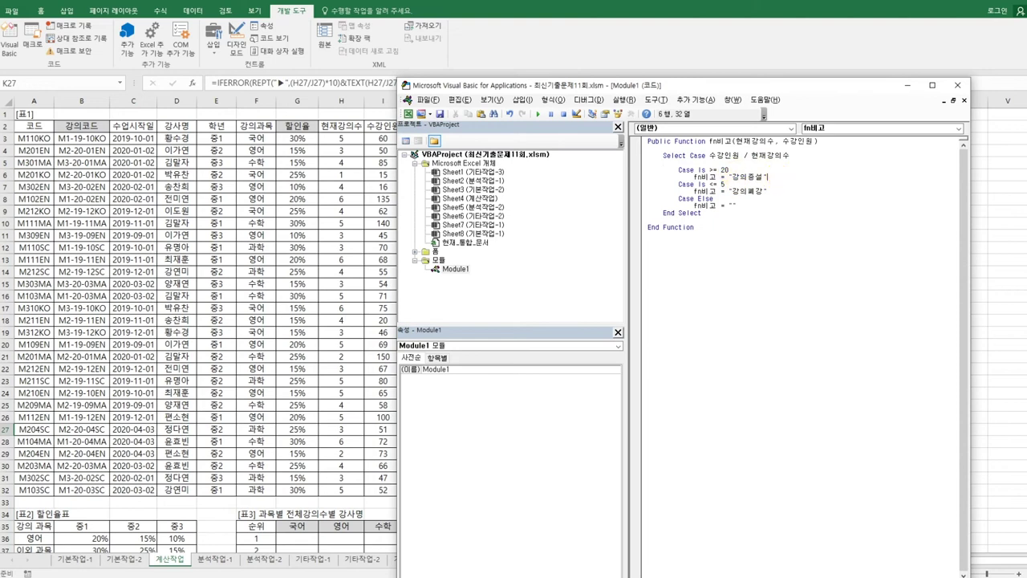
pyautogui.press('Return')
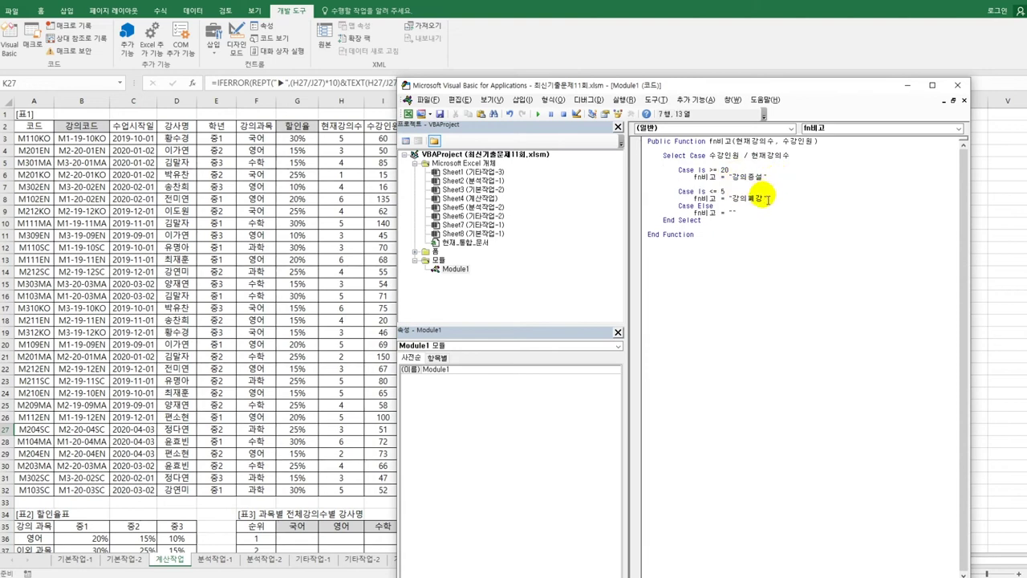
pyautogui.click(775, 198)
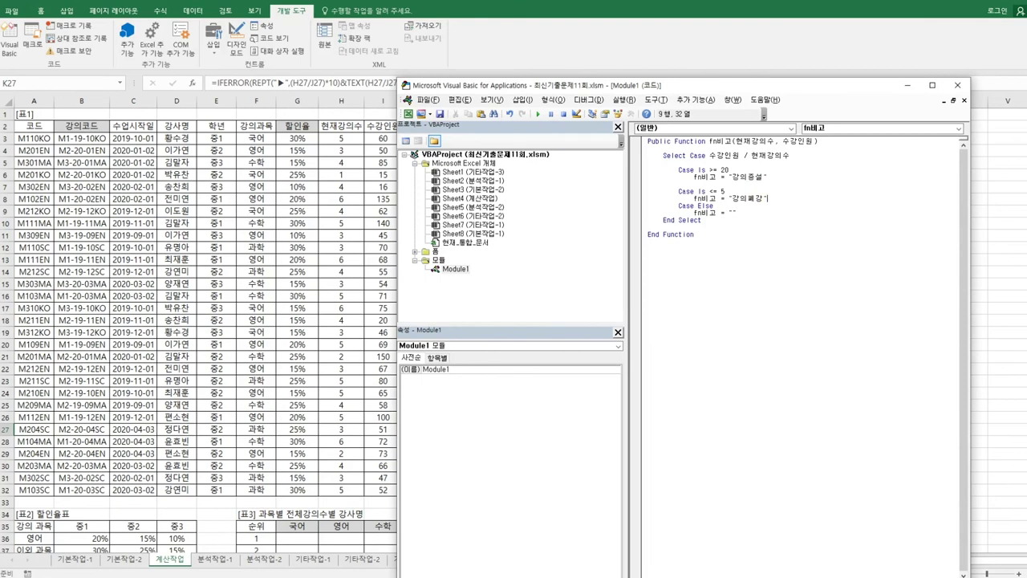
pyautogui.press('Return')
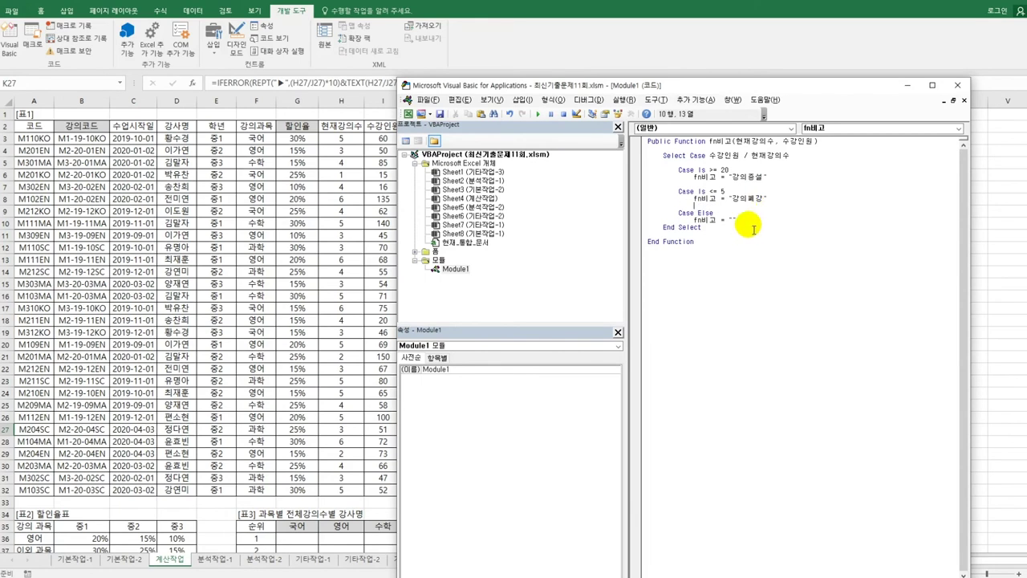
pyautogui.press('Return')
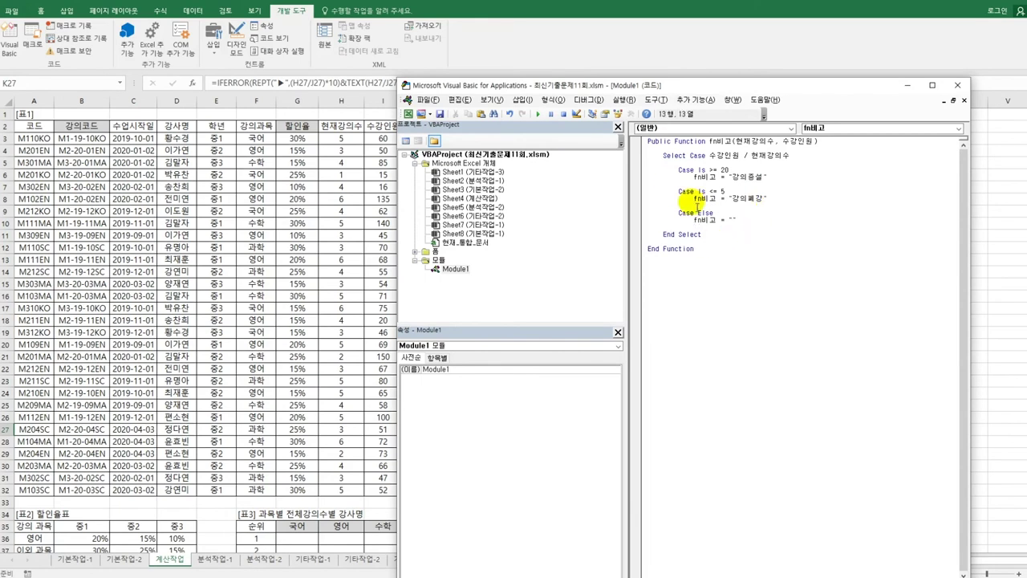
pyautogui.click(695, 249)
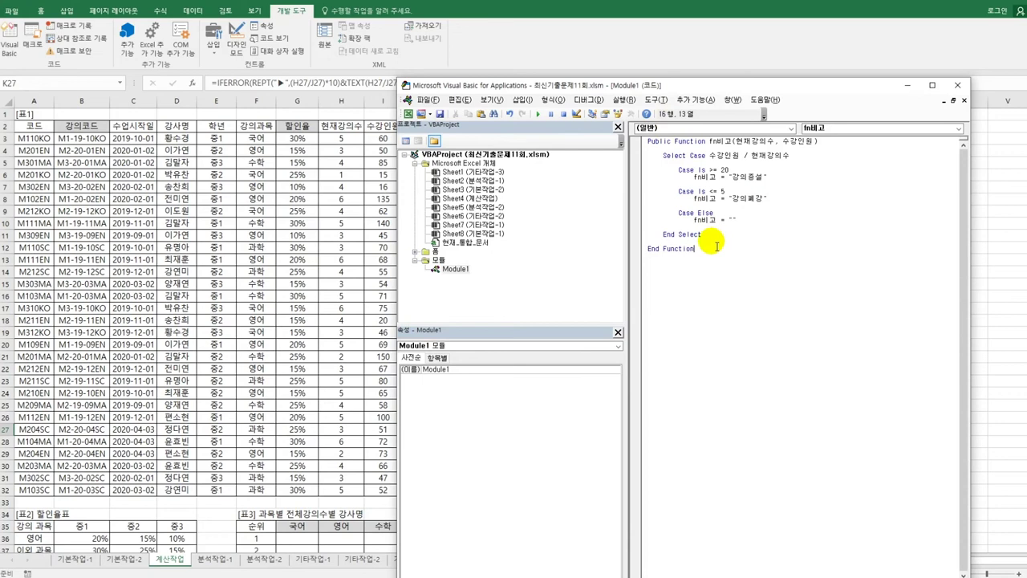
# Close the Visual Basic editor and insert the user-defined function fn비고 in cell L3 of the 비고 column
pyautogui.click(957, 85)
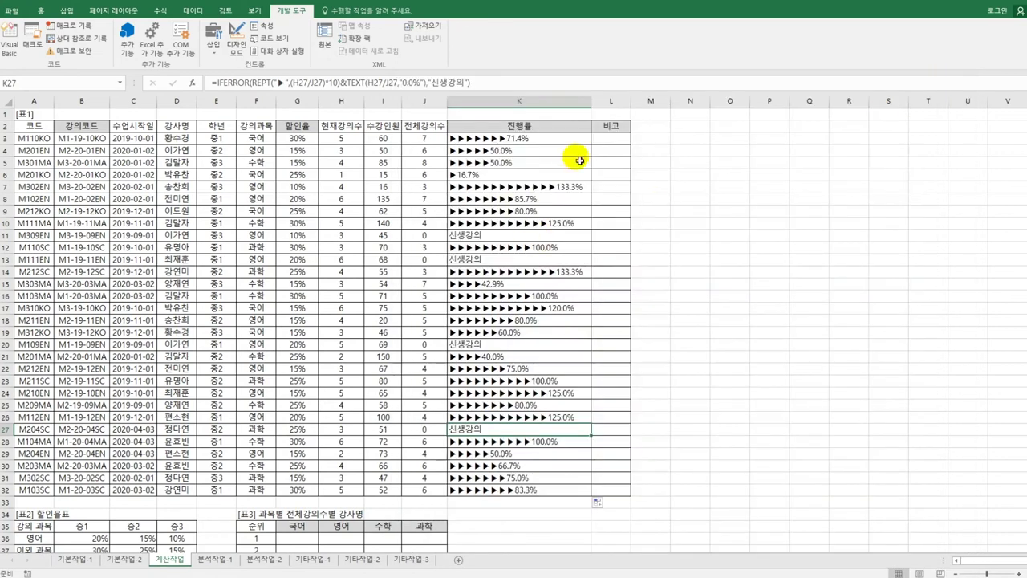
pyautogui.click(614, 144)
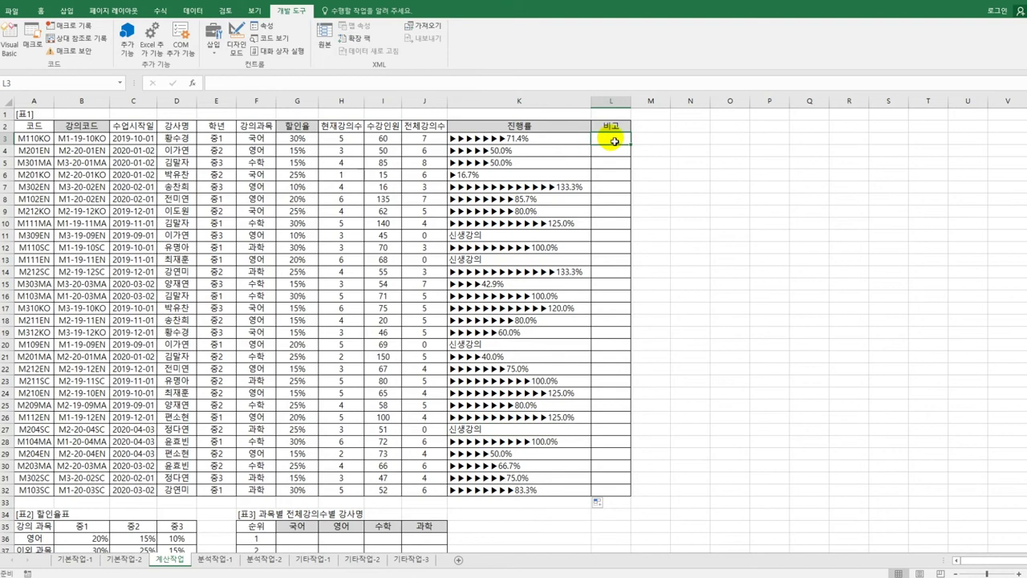
pyautogui.click(193, 83)
pyautogui.click(497, 257)
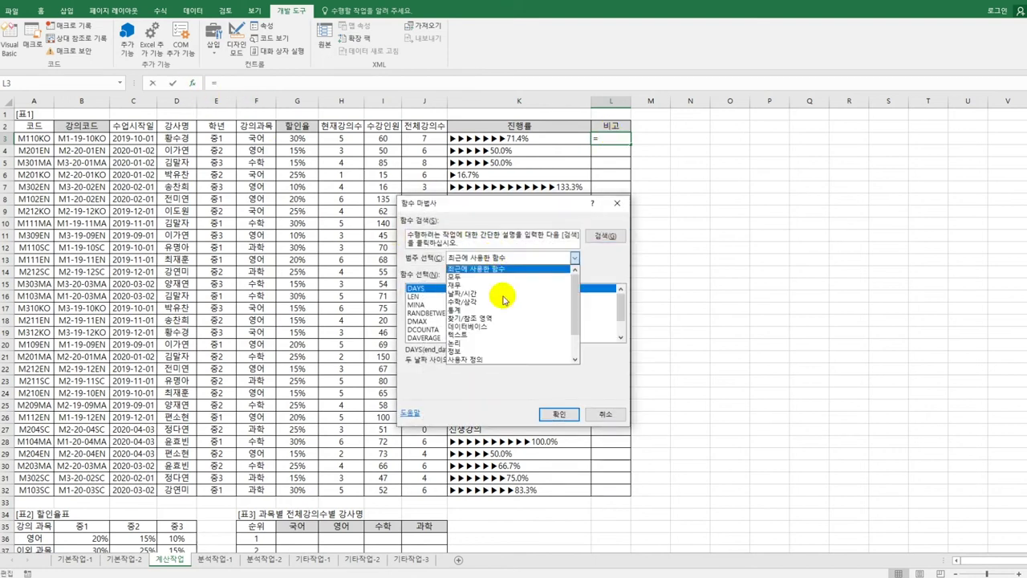
pyautogui.click(490, 359)
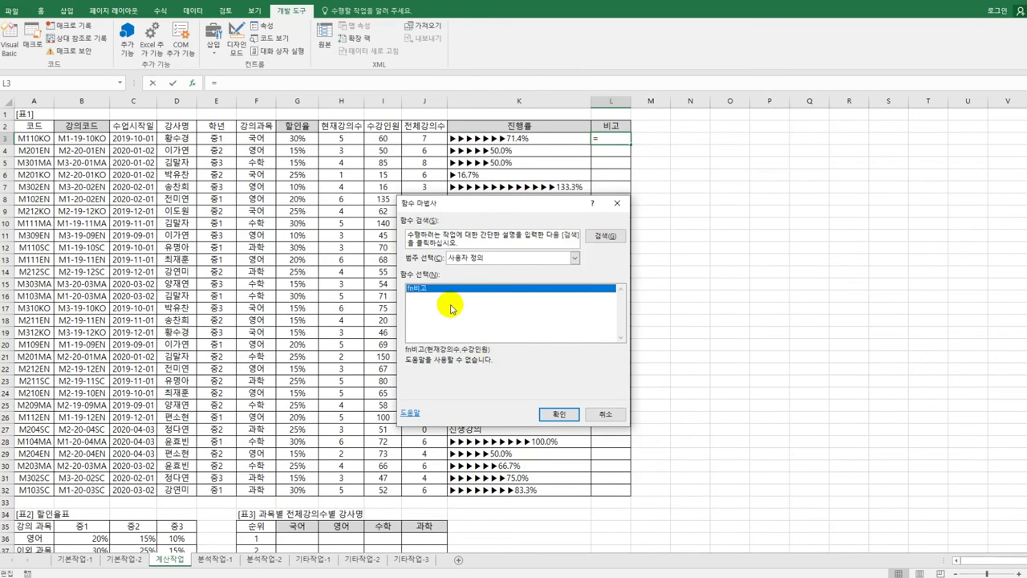
pyautogui.click(553, 415)
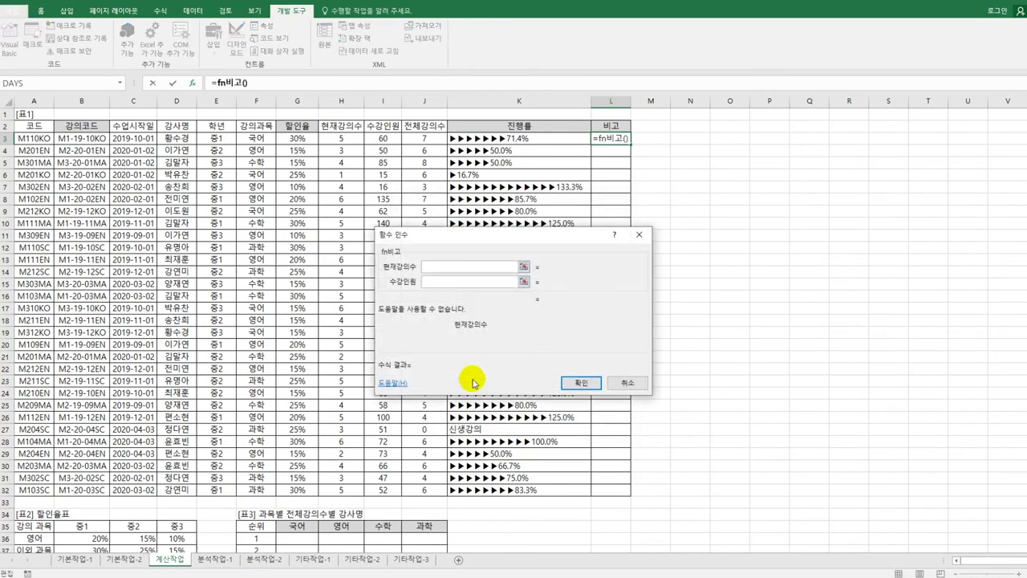
# Set the fn비고 arguments to H3 for 현재강의수 and I3 for 수강인원, and accept the formula
pyautogui.click(342, 140)
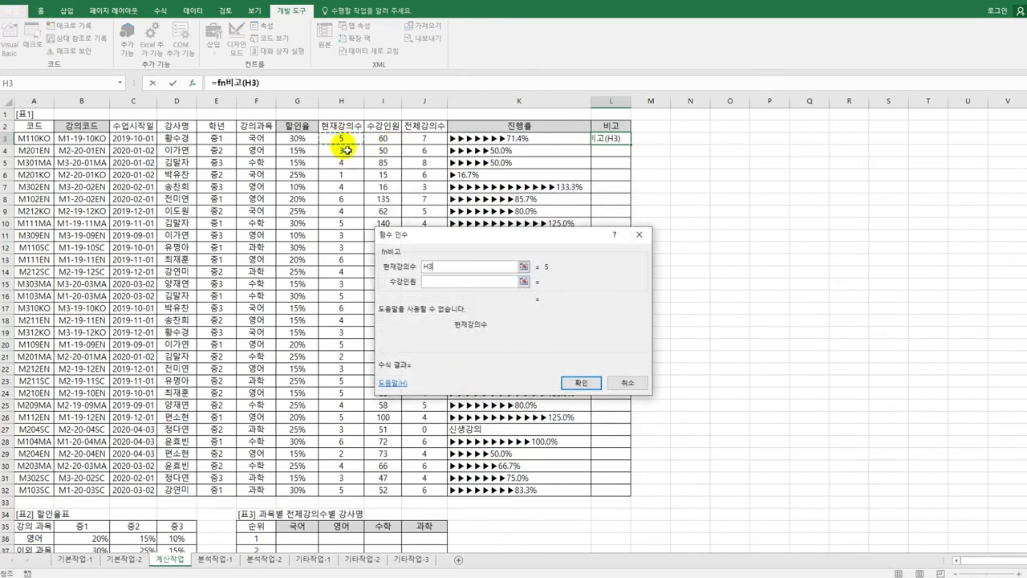
pyautogui.click(437, 280)
pyautogui.click(385, 140)
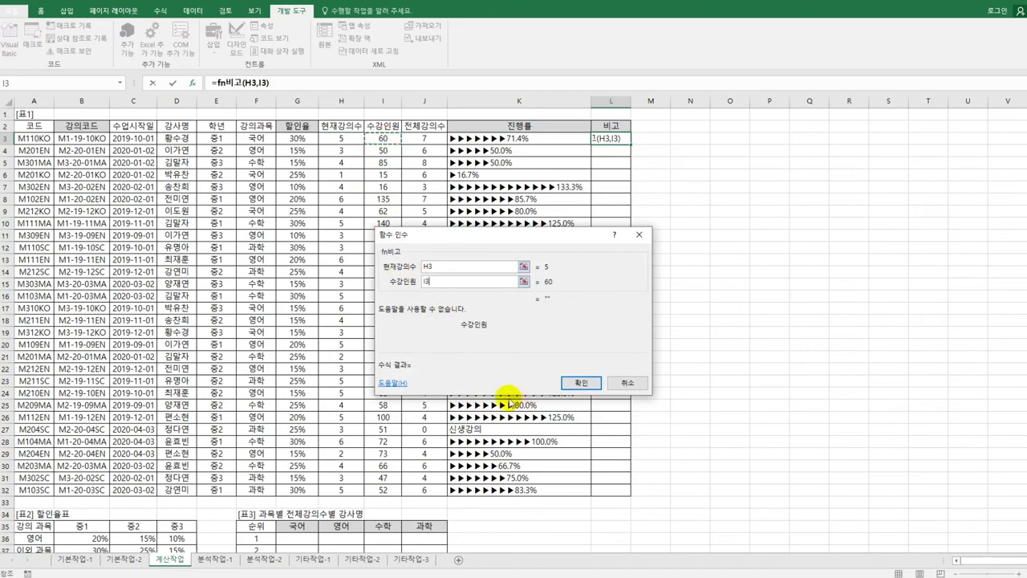
pyautogui.click(580, 383)
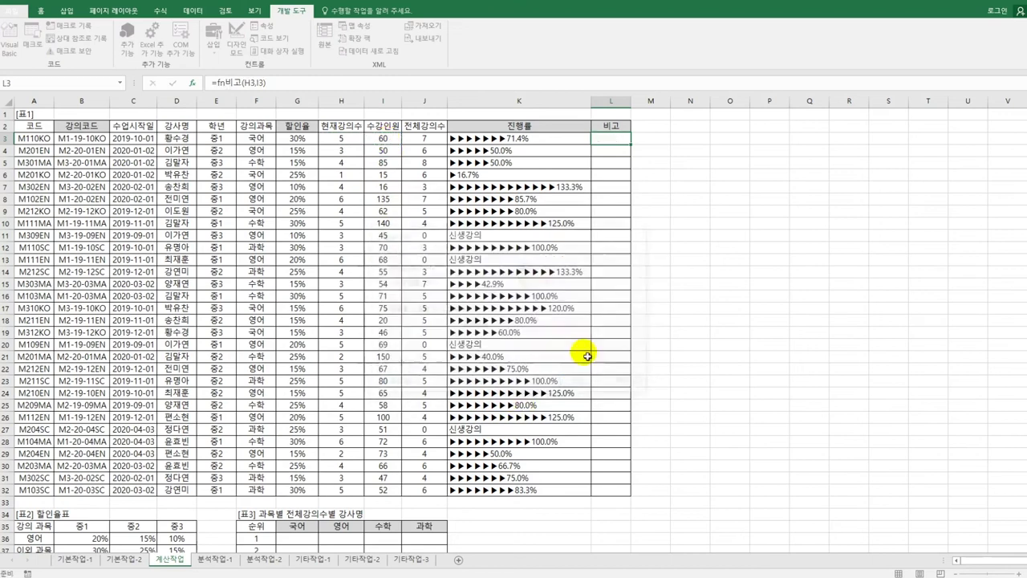
# Fill the fn비고 formula in L3 down the 비고 column to L32
pyautogui.doubleClick(631, 143)
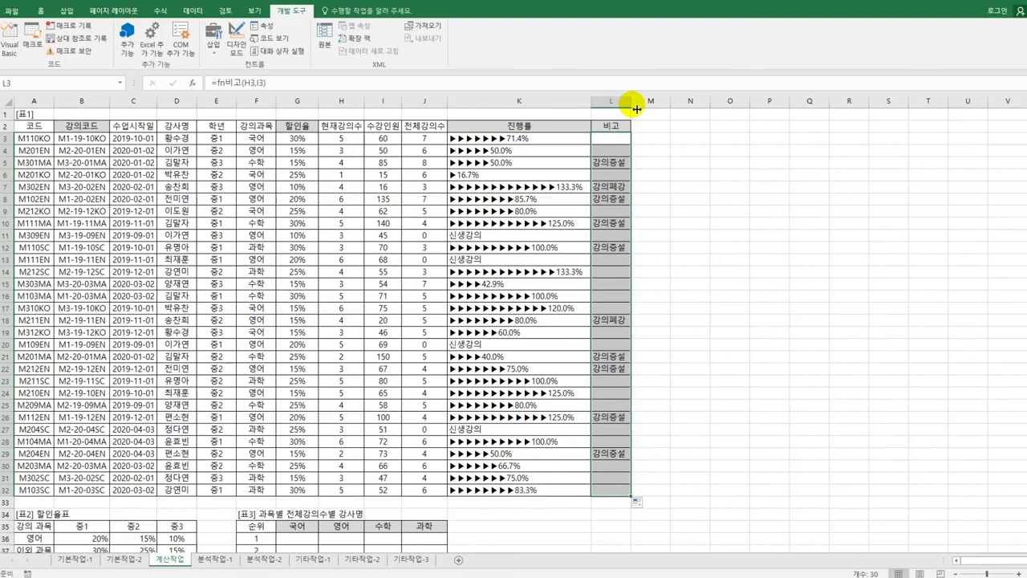
pyautogui.click(666, 212)
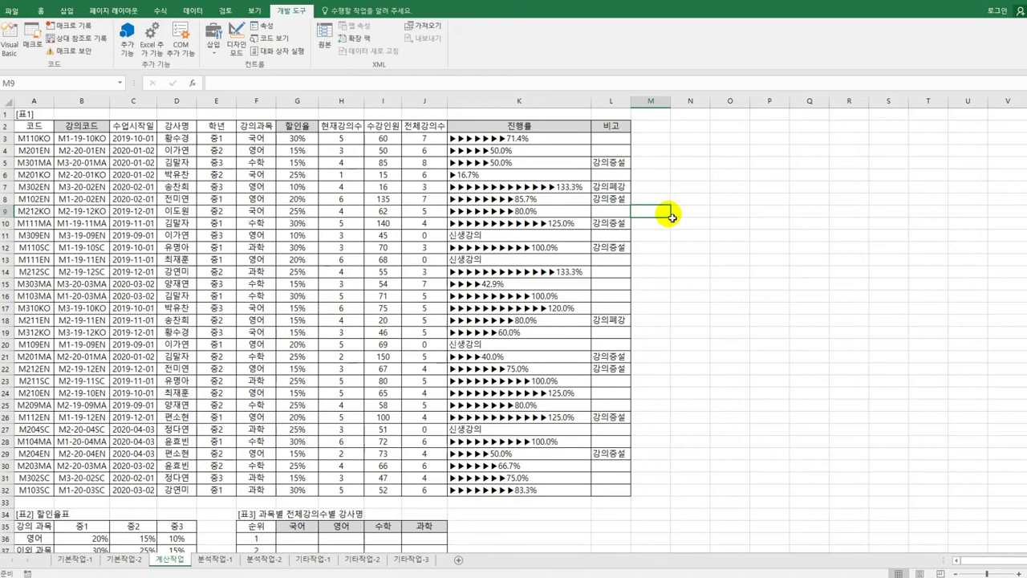
# Start an INDEX formula in G36 of [표3] with the 강사명 range $D$3:$D$32 as its array
pyautogui.scroll(-3, 378, 298)
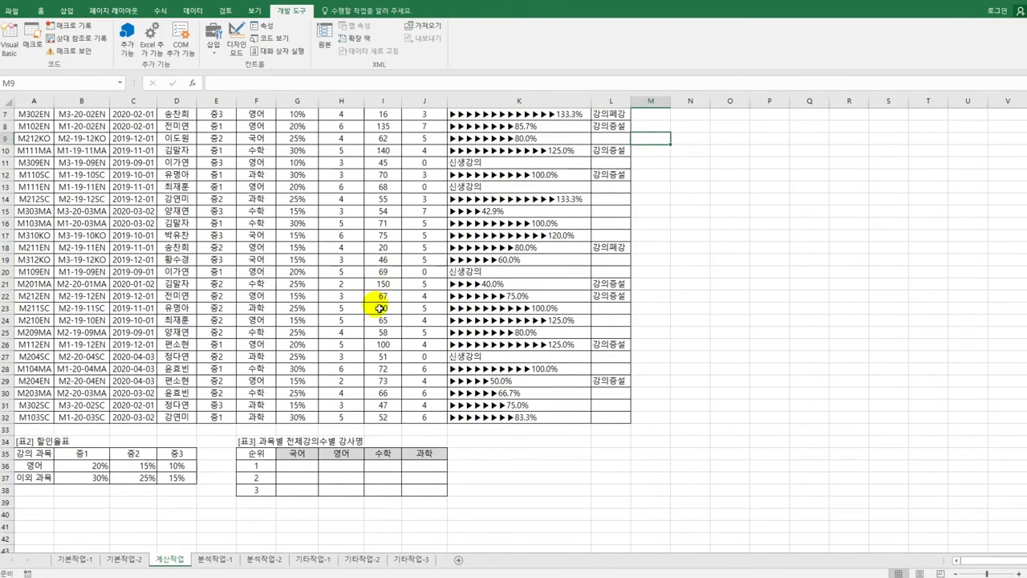
pyautogui.click(298, 430)
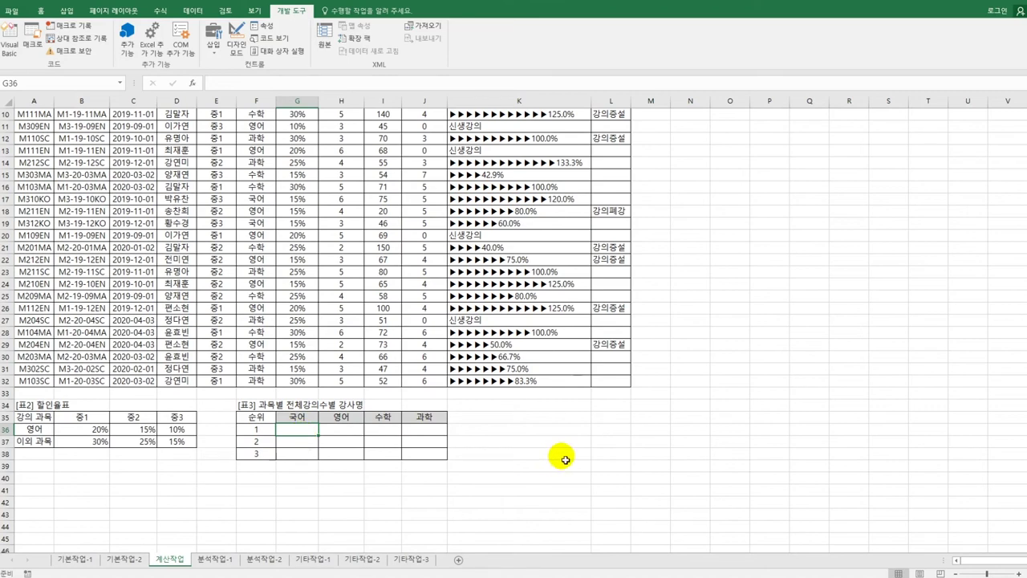
pyautogui.write('=in')
pyautogui.press('Tab')
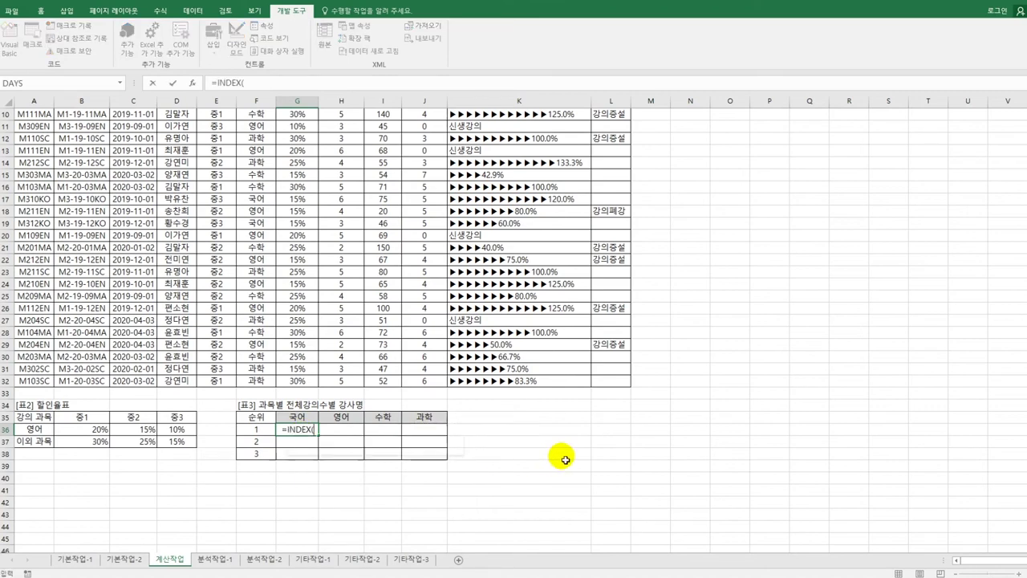
pyautogui.scroll(3, 241, 224)
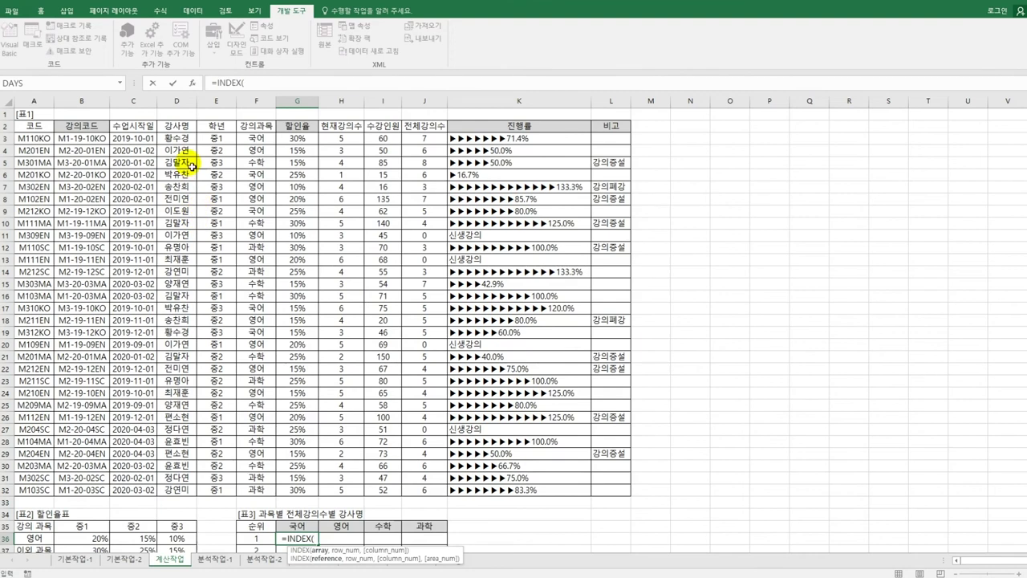
pyautogui.moveTo(188, 141); pyautogui.dragTo(177, 497)
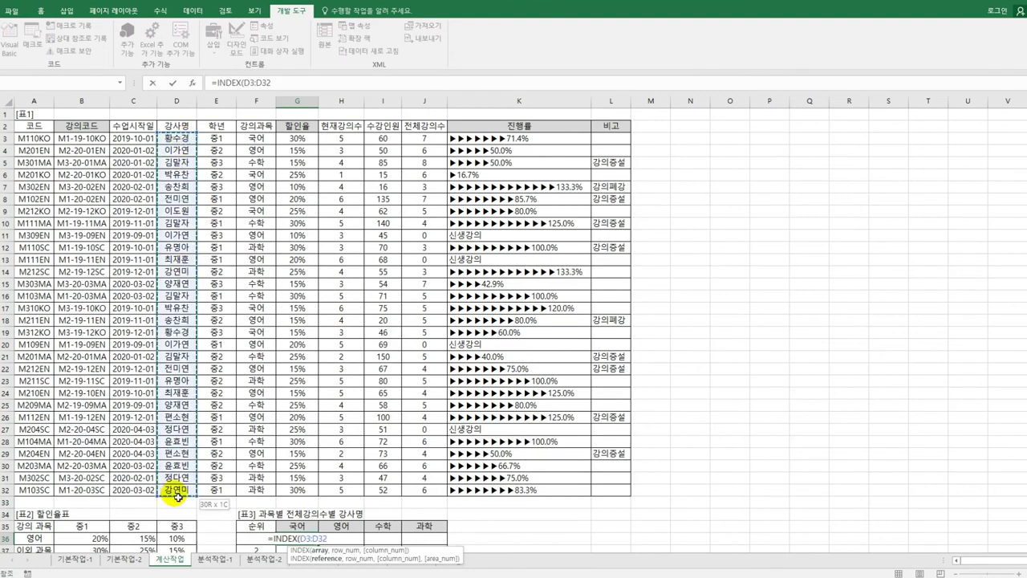
pyautogui.press('F4')
pyautogui.write(',')
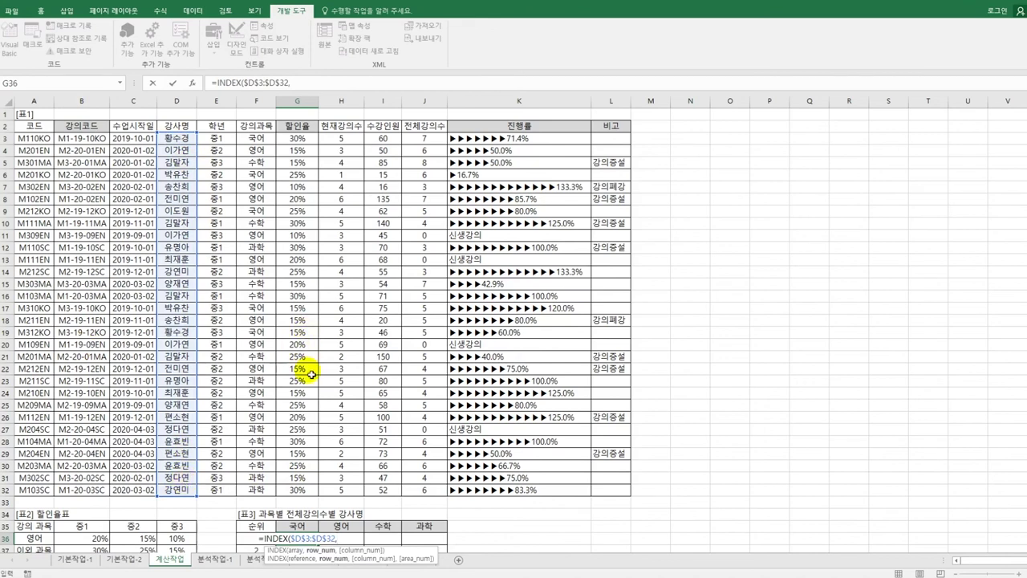
# Nest a MATCH function as the INDEX row number, with a LARGE function as its lookup value
pyautogui.scroll(-1, 312, 374)
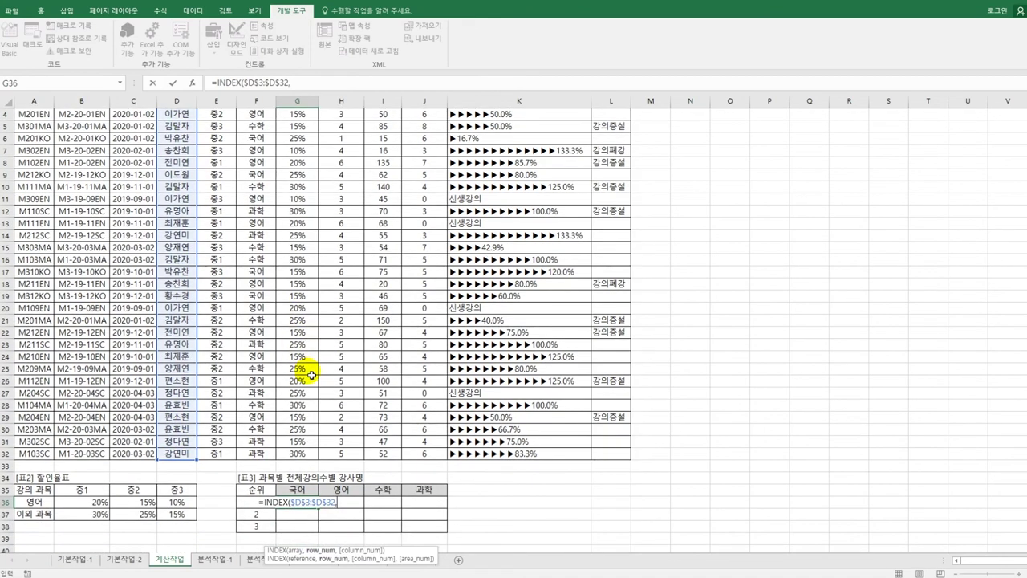
pyautogui.write('MATCH(')
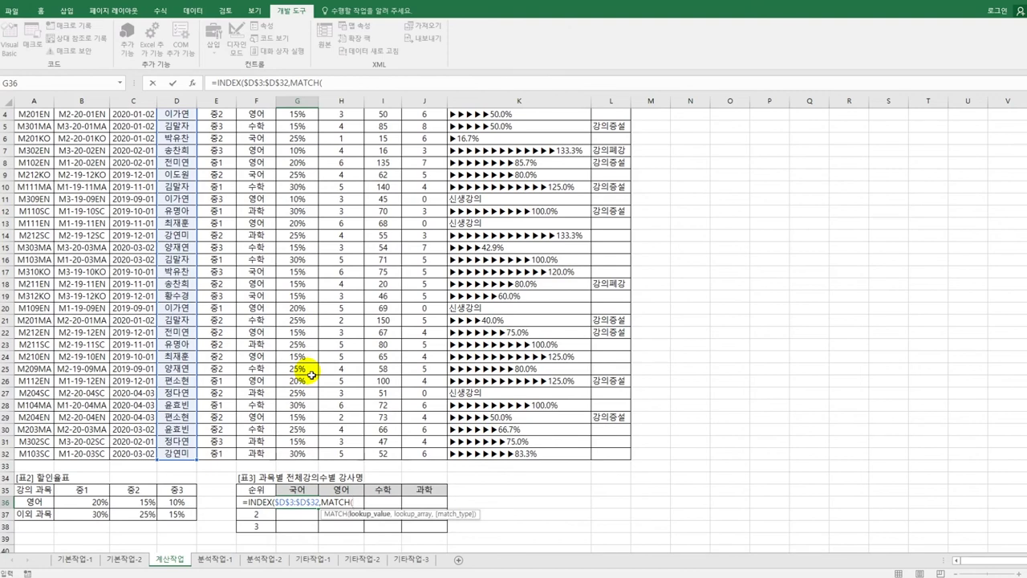
pyautogui.write('LARGE(')
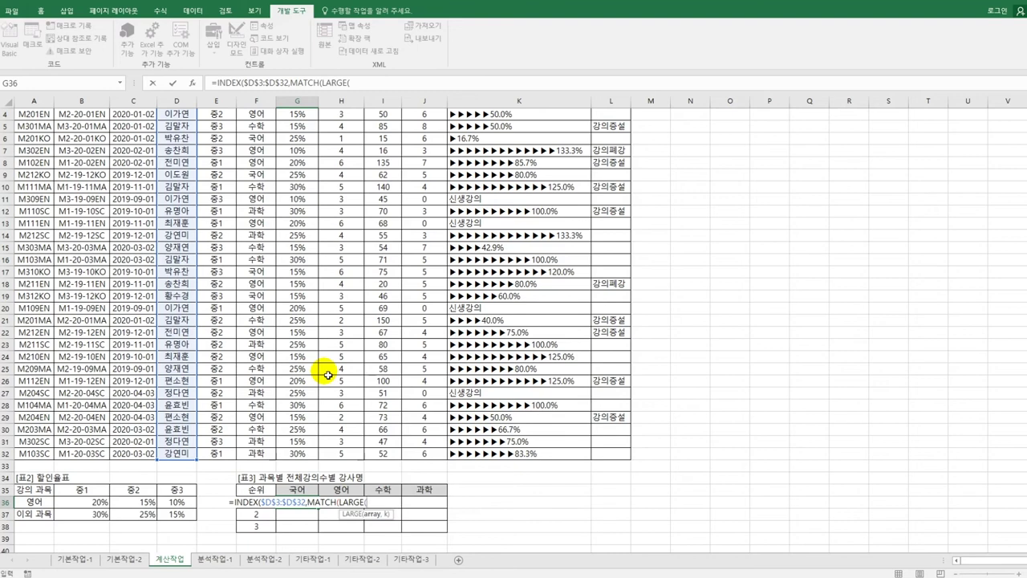
pyautogui.scroll(1, 328, 375)
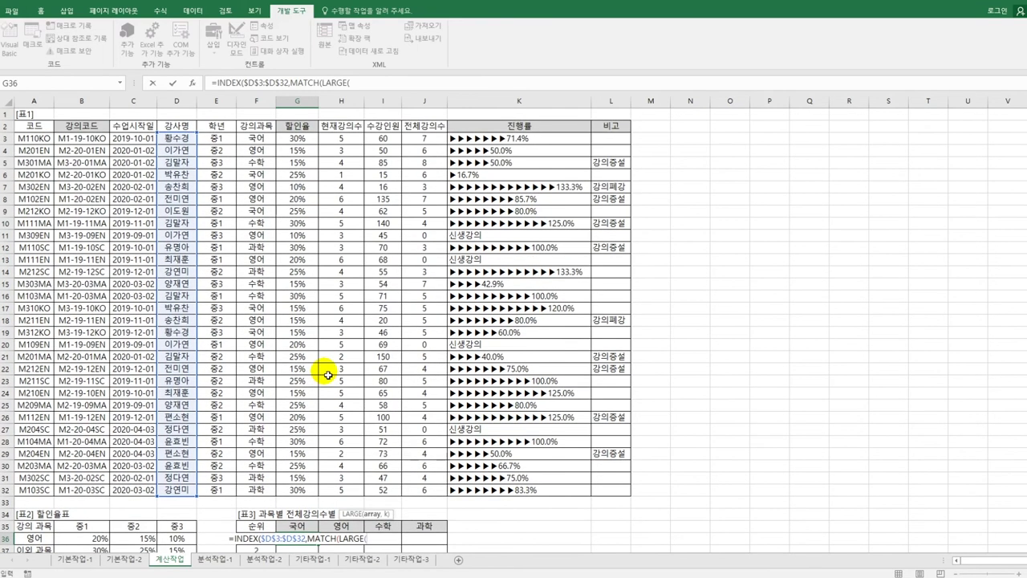
pyautogui.scroll(-1, 328, 375)
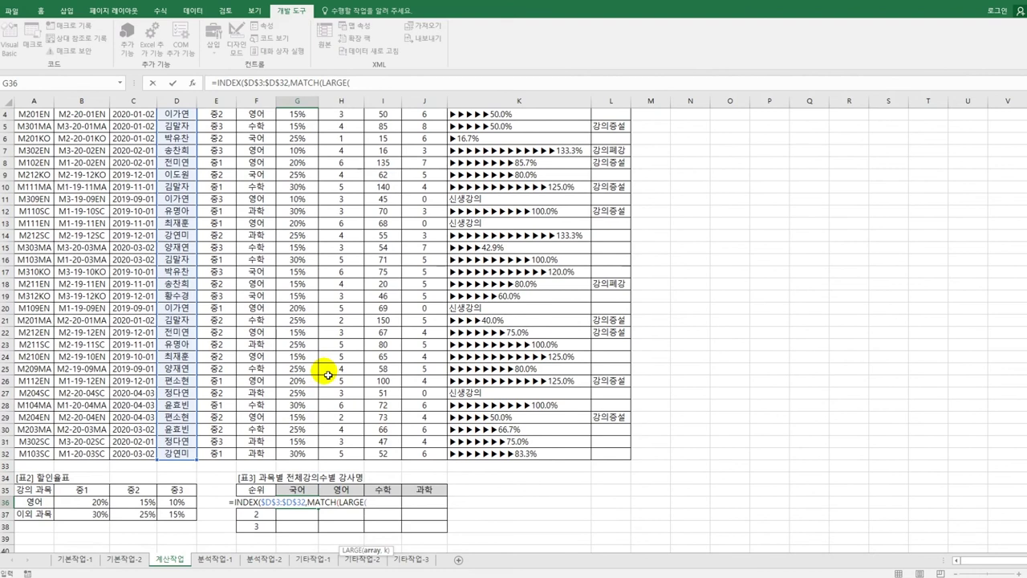
# Begin LARGE's array with the subject condition ($F$3:$F$32=G$35), locking only the row of the 국어 heading reference
pyautogui.write('(')
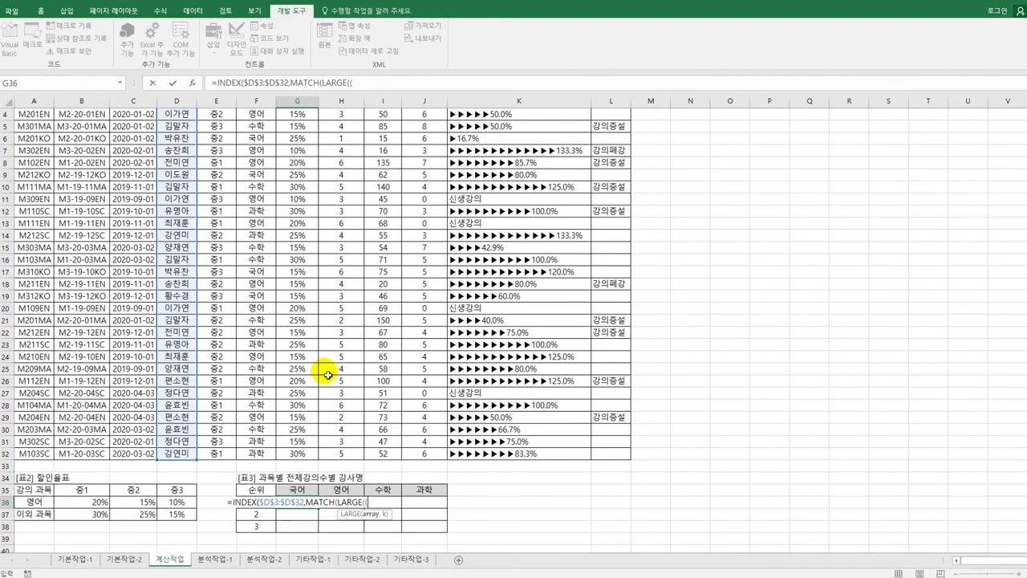
pyautogui.scroll(1, 328, 374)
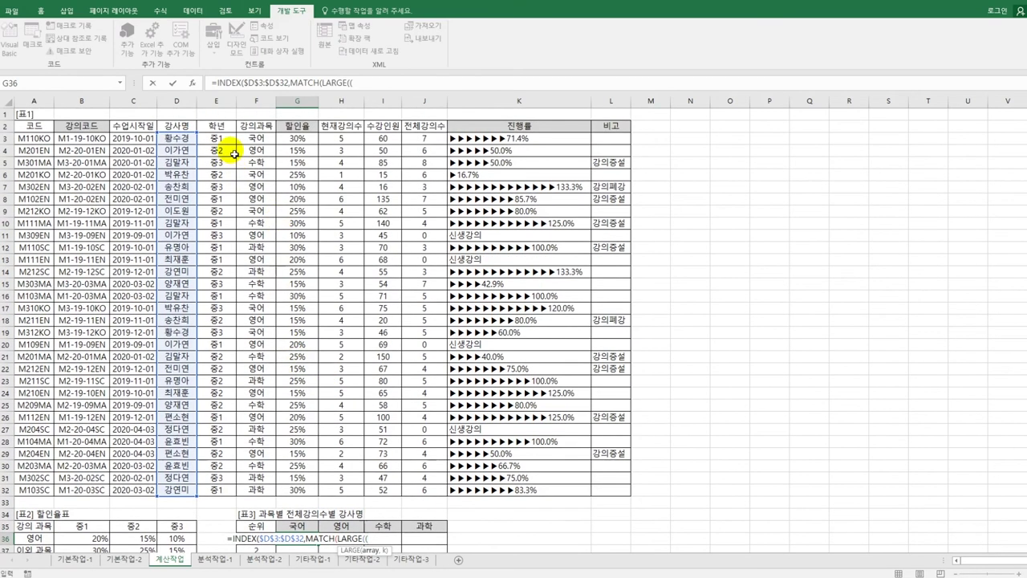
pyautogui.moveTo(256, 146); pyautogui.dragTo(269, 488)
pyautogui.press('F4')
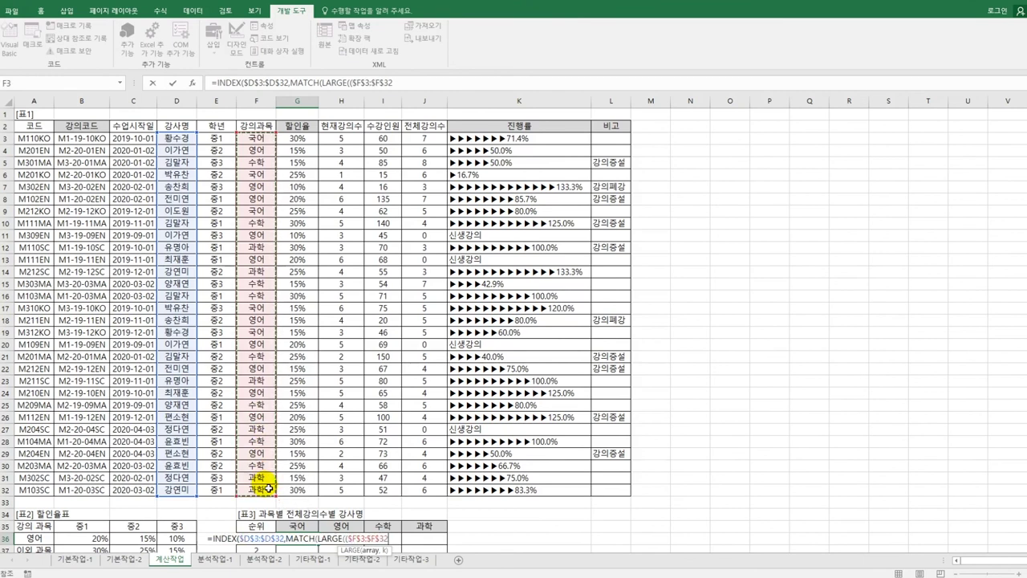
pyautogui.write('=')
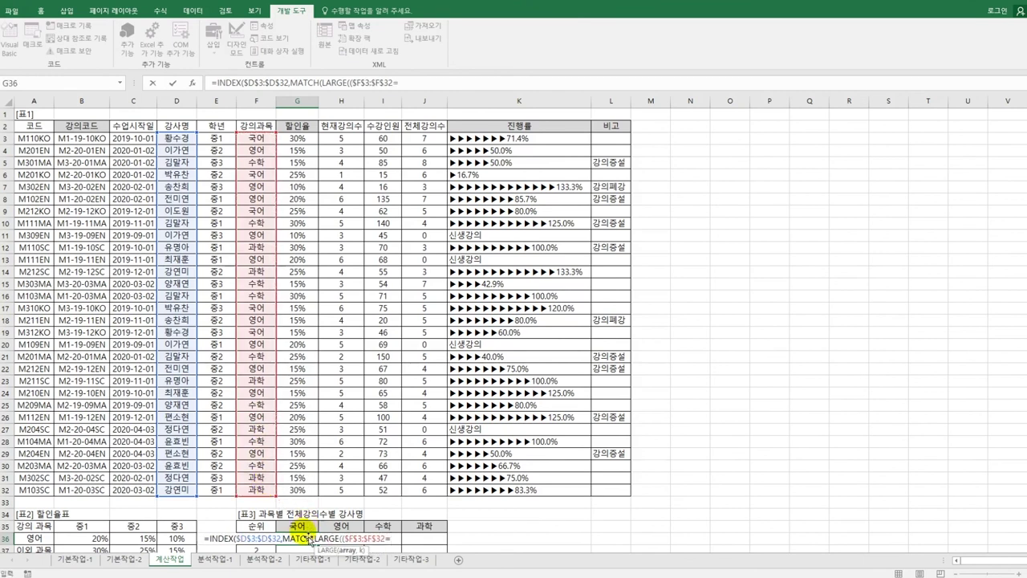
pyautogui.click(303, 530)
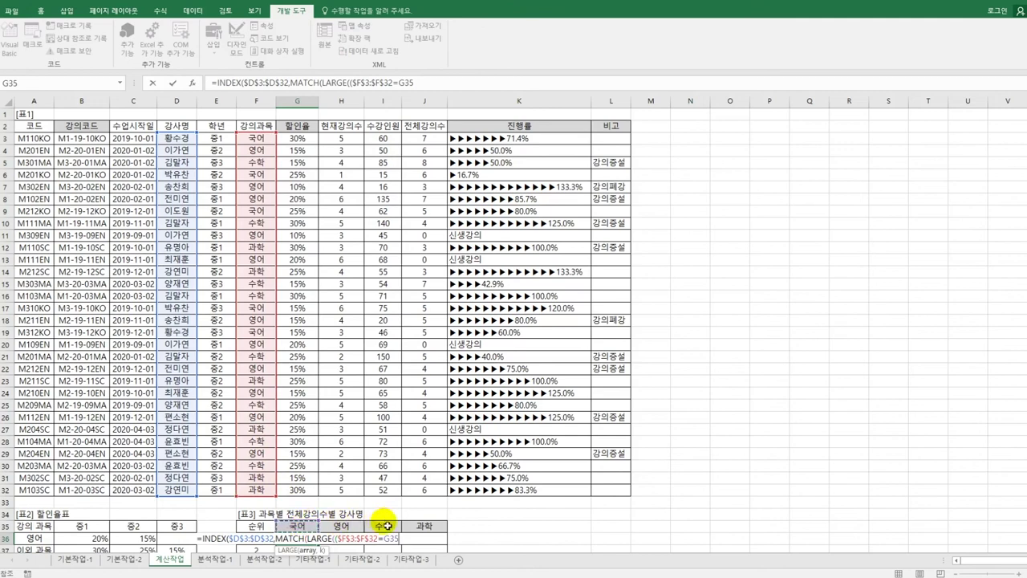
pyautogui.press('F4')
pyautogui.press('F4')
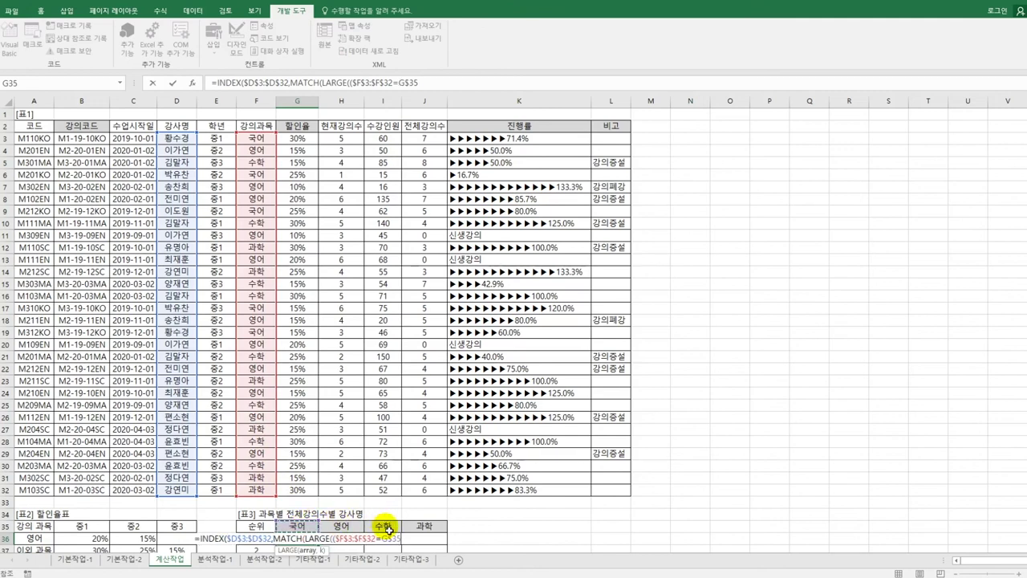
pyautogui.write(')')
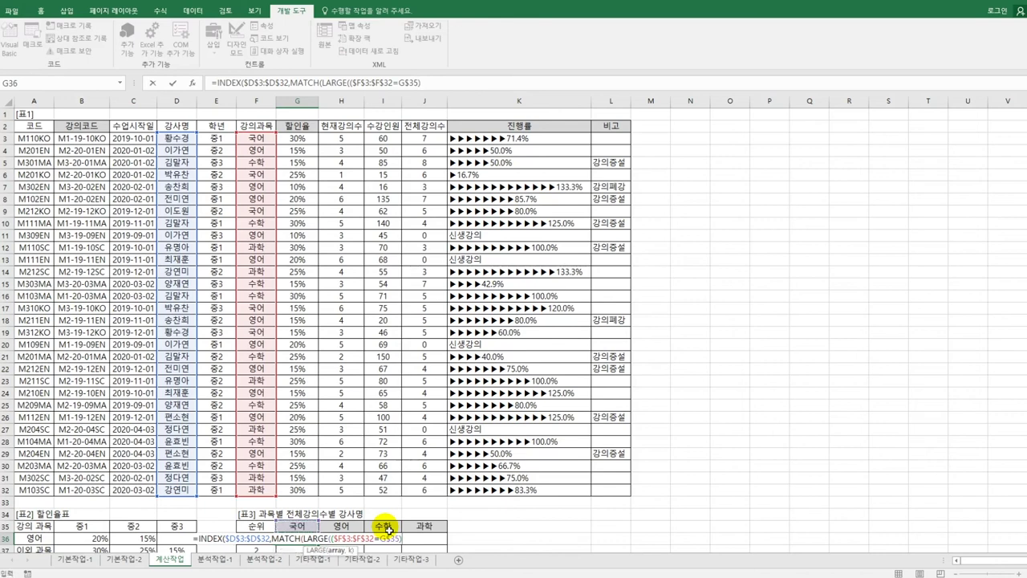
# Multiply the condition by the 전체강의수 range $J$3:$J$32, then close LARGE with the rank $F36 as its k value
pyautogui.write('*')
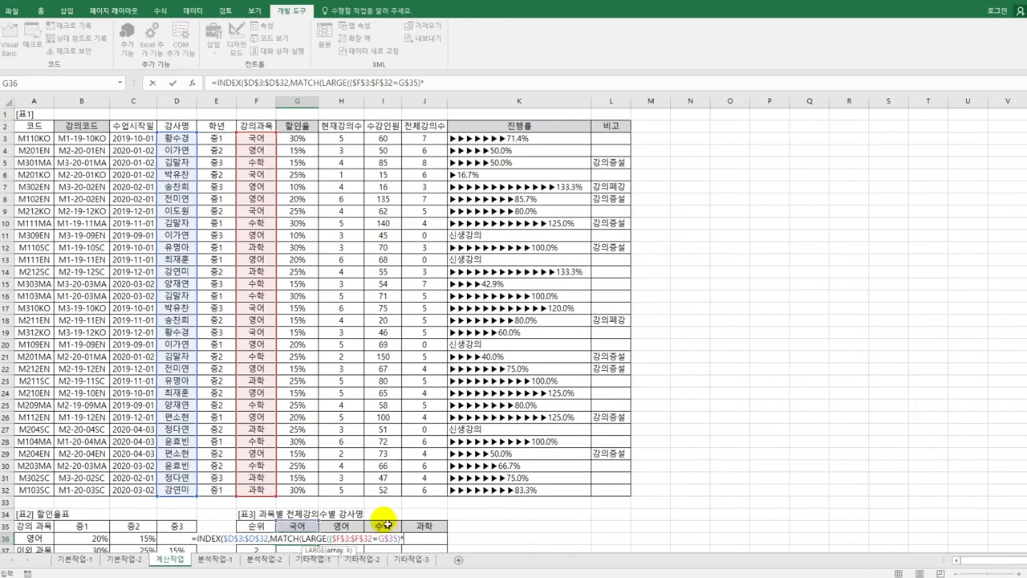
pyautogui.moveTo(423, 138); pyautogui.dragTo(421, 495)
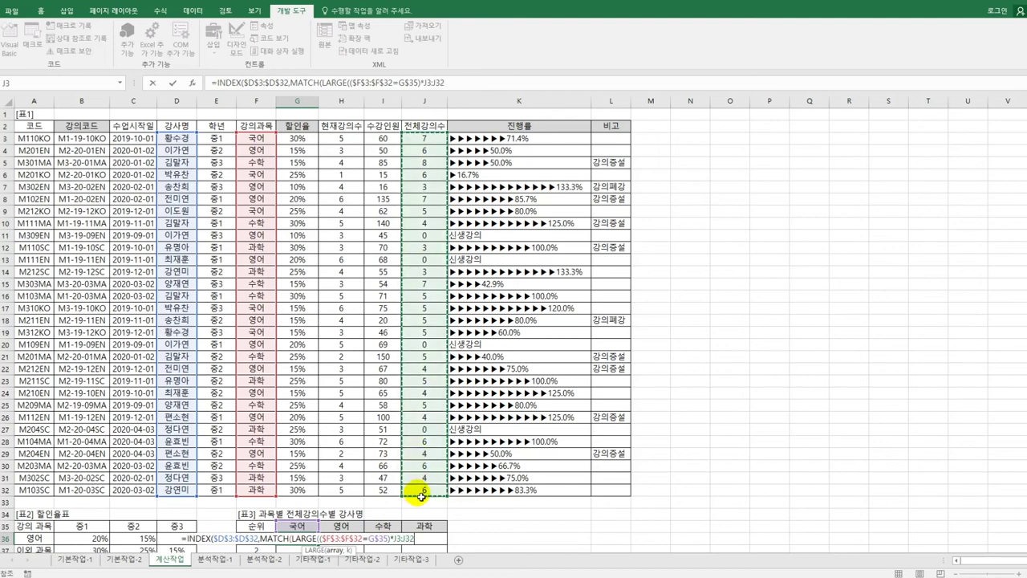
pyautogui.press('F4')
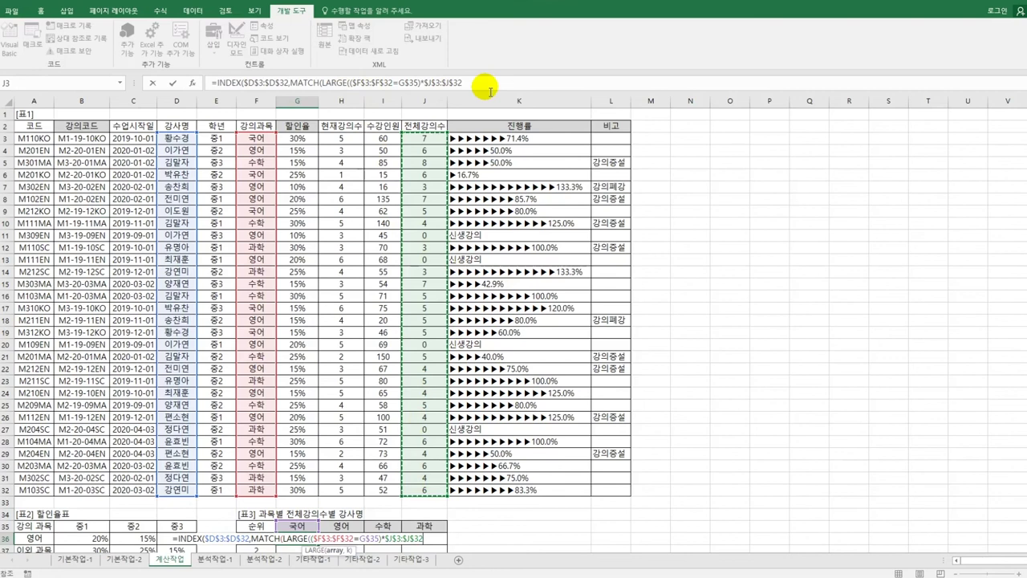
pyautogui.write(',')
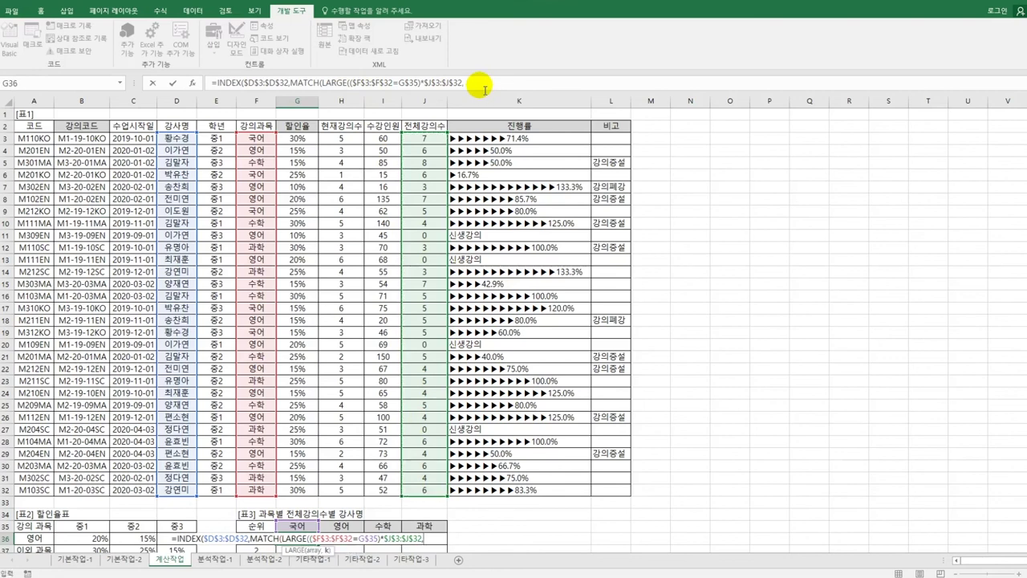
pyautogui.press('Left')
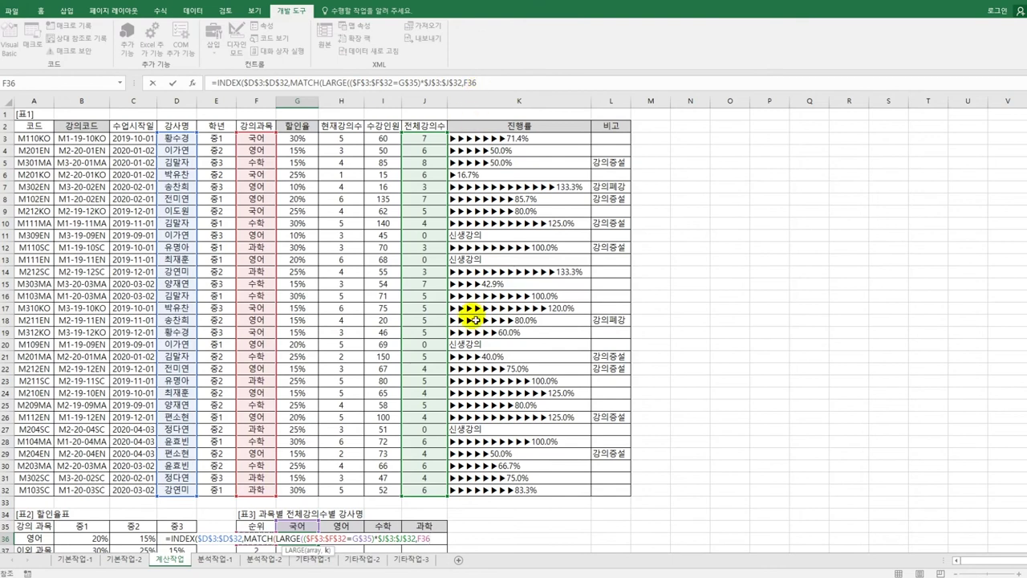
pyautogui.scroll(-1, 475, 321)
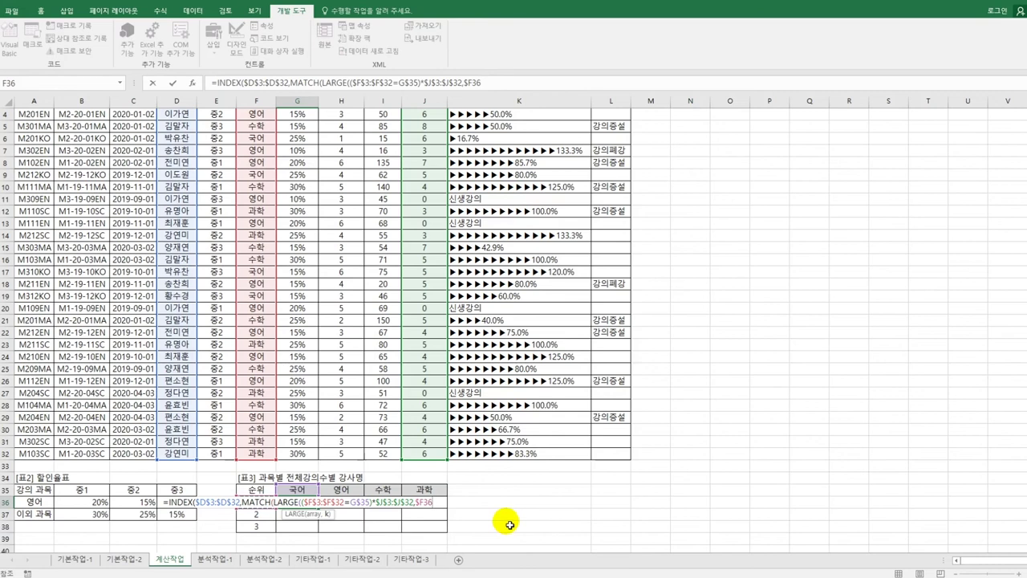
pyautogui.write(')')
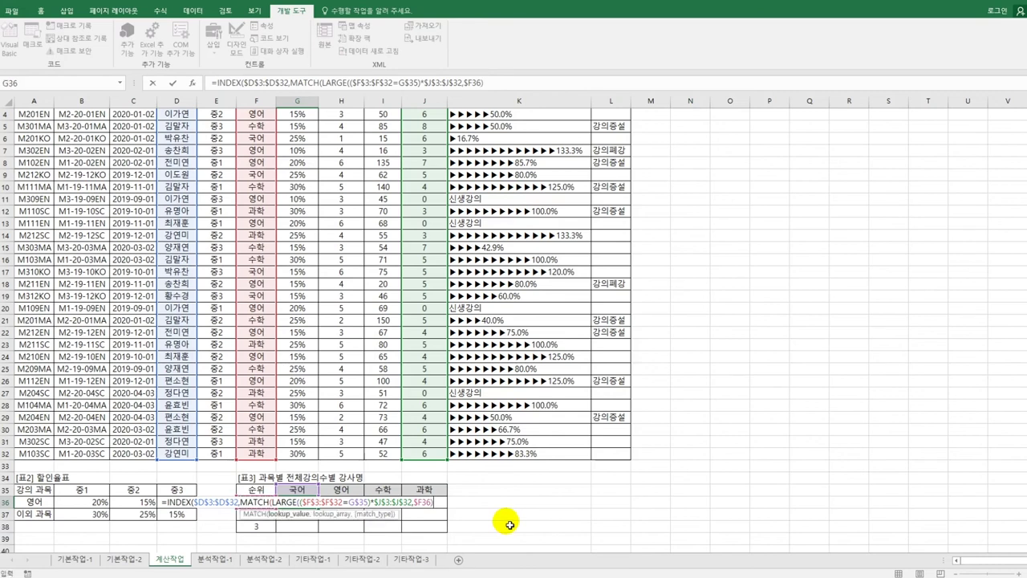
# Reuse LARGE's array expression ($F$3:$F$32=G$35)*$J$3:$J$32 as MATCH's lookup array by copying it within the formula
pyautogui.write(',')
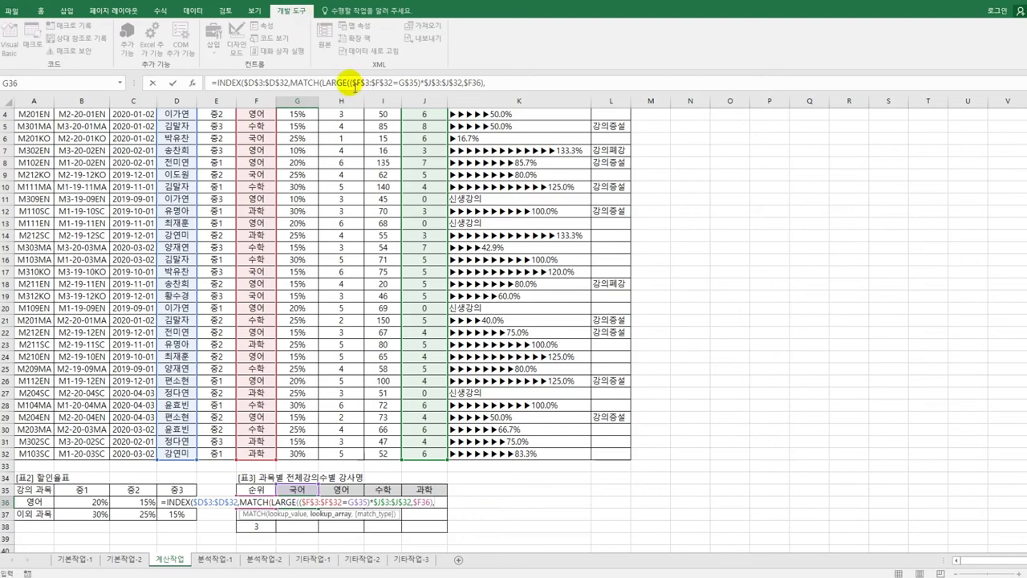
pyautogui.moveTo(350, 85); pyautogui.dragTo(463, 86)
pyautogui.hotkey('ctrl', 'c')
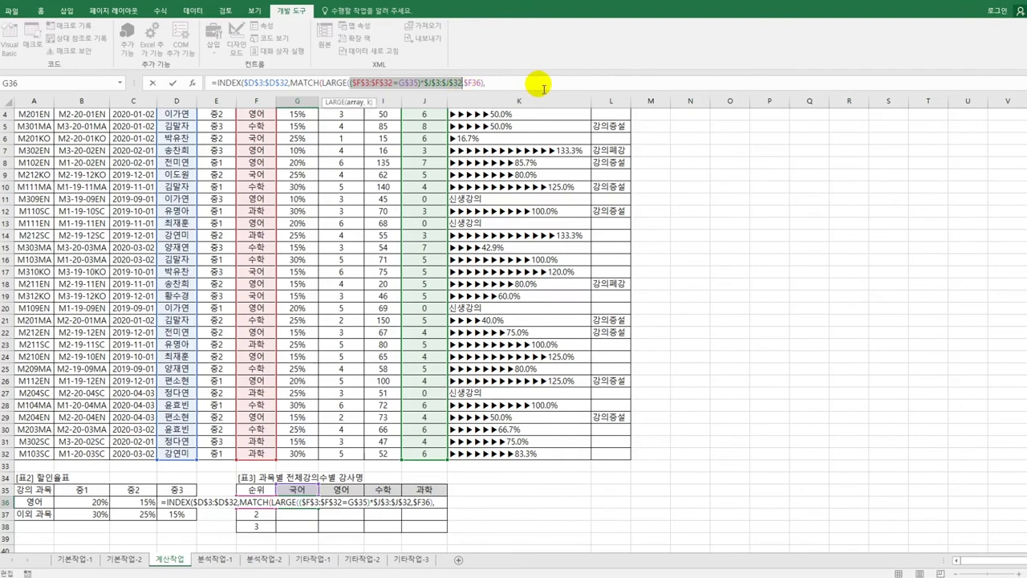
pyautogui.click(543, 89)
pyautogui.hotkey('ctrl', 'v')
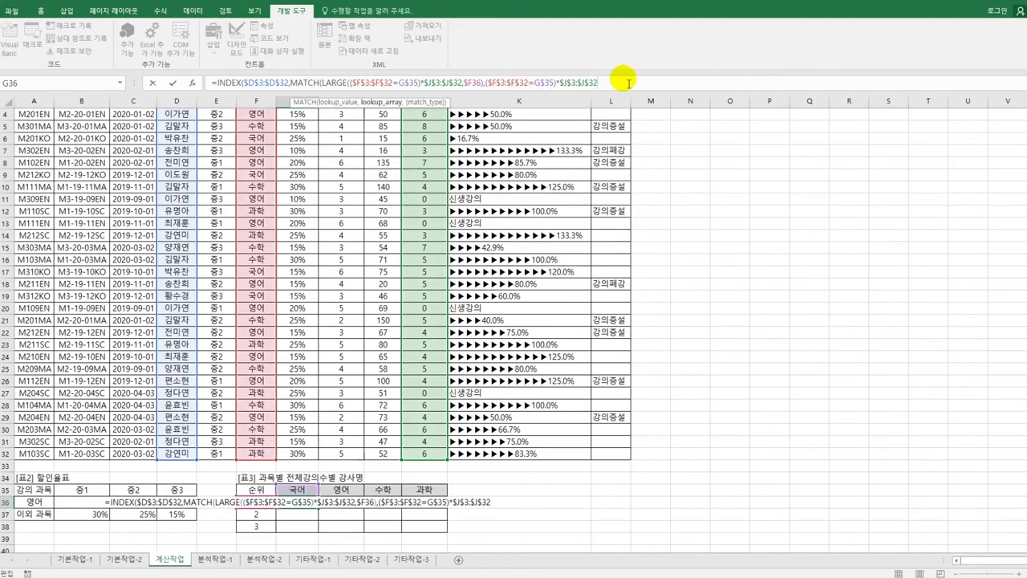
# Set MATCH to exact match with 0, close the functions, and enter G36 as an array formula
pyautogui.write(',')
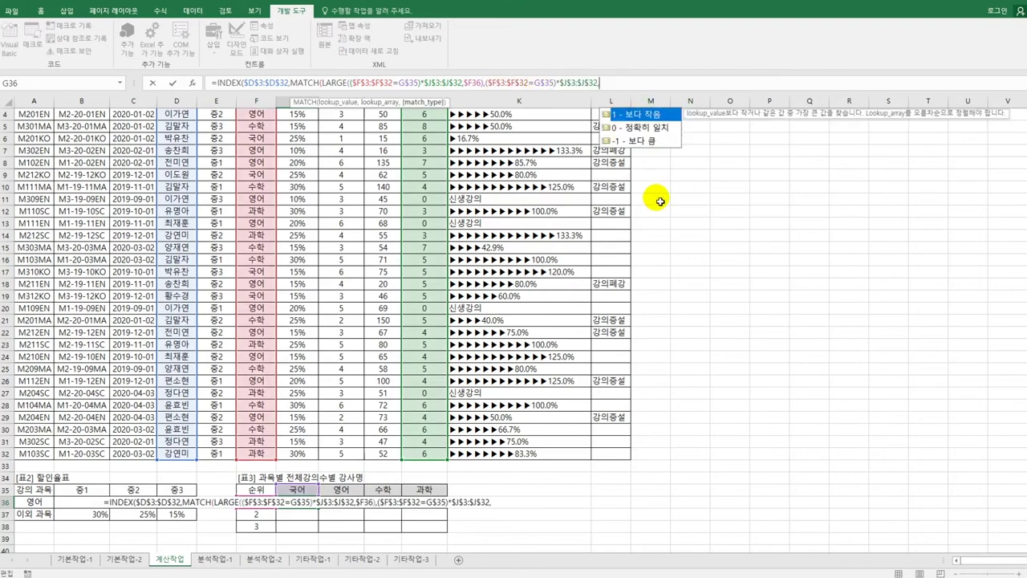
pyautogui.write('0')
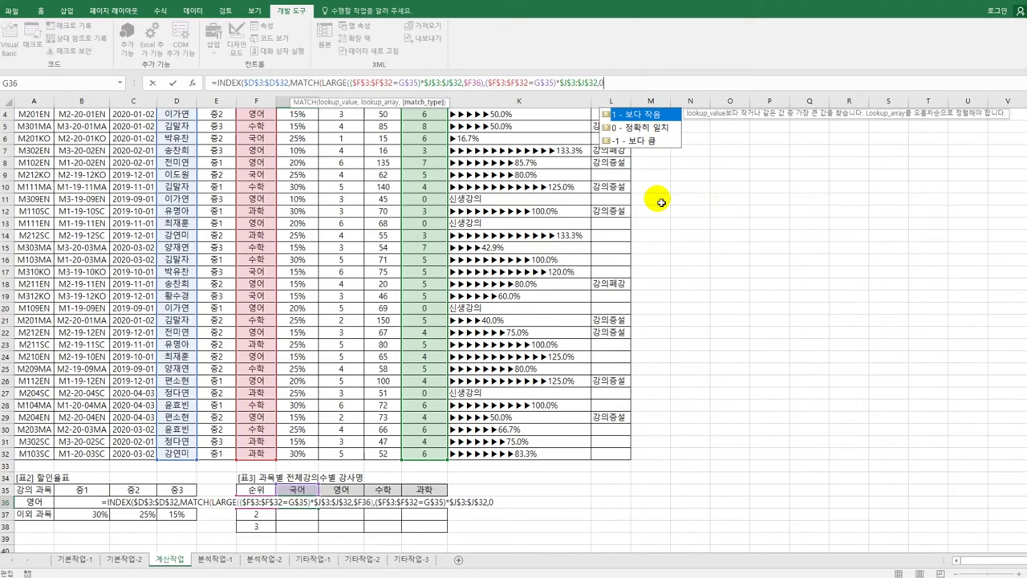
pyautogui.write(')')
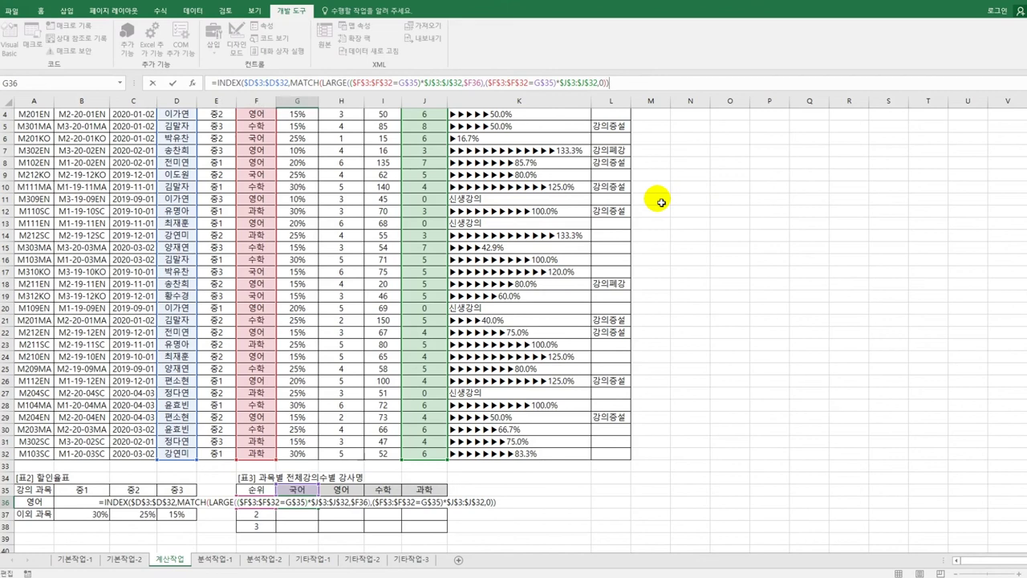
pyautogui.hotkey('ctrl', 'shift', 'Return')
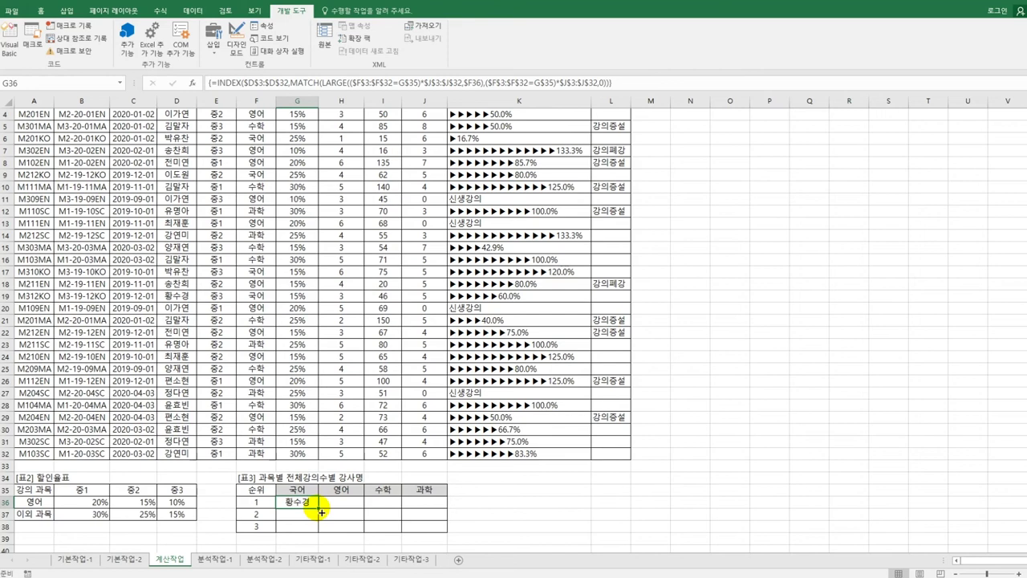
# Fill the array formula from G36 across the whole [표3] range G36:J38
pyautogui.moveTo(321, 511); pyautogui.dragTo(438, 536)
pyautogui.click(423, 528)
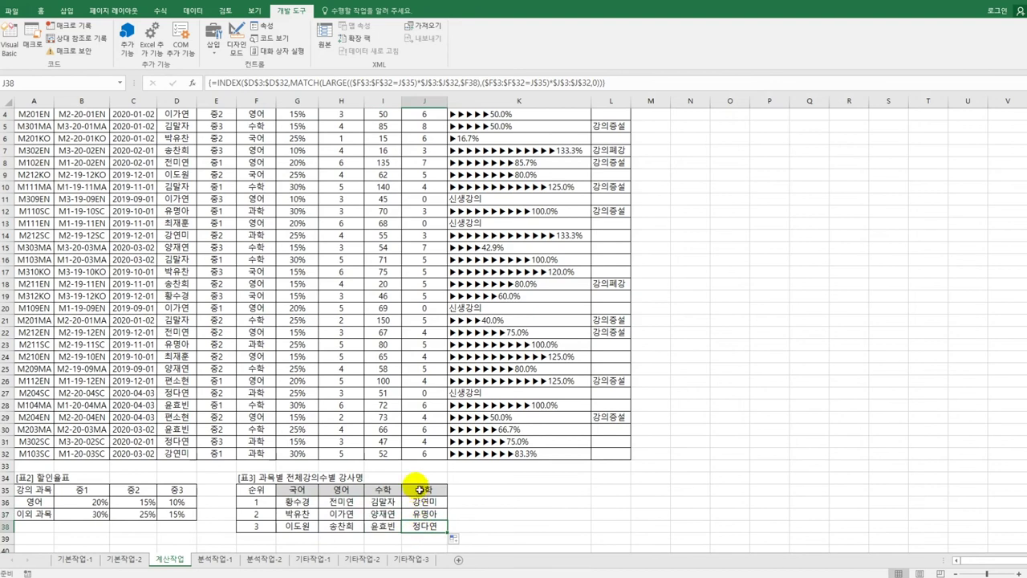
# On the 분석작업-1 sheet, start a Microsoft Query import at cell B4 using MS Access Database as the data source
pyautogui.click(215, 560)
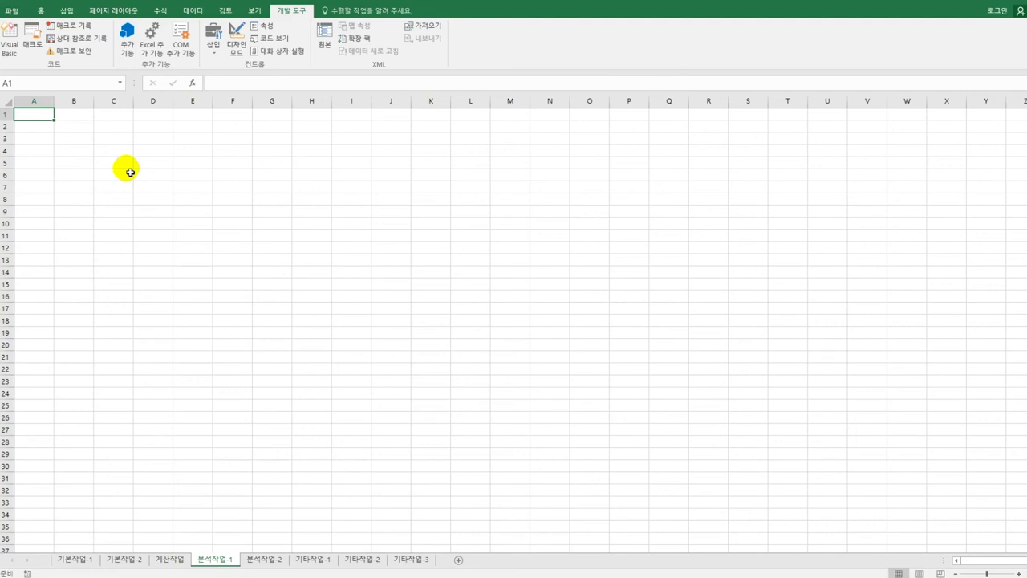
pyautogui.click(76, 152)
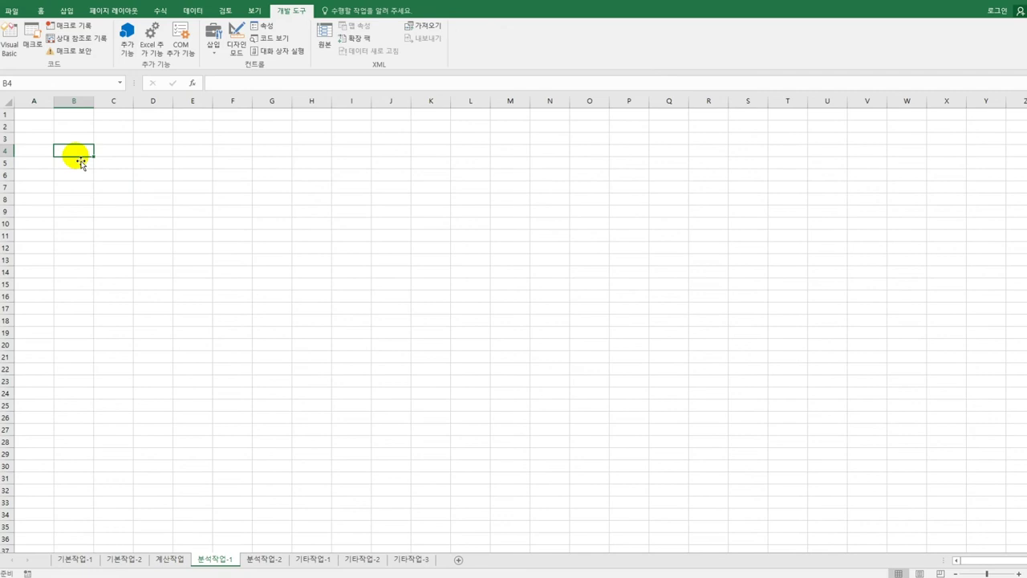
pyautogui.click(189, 11)
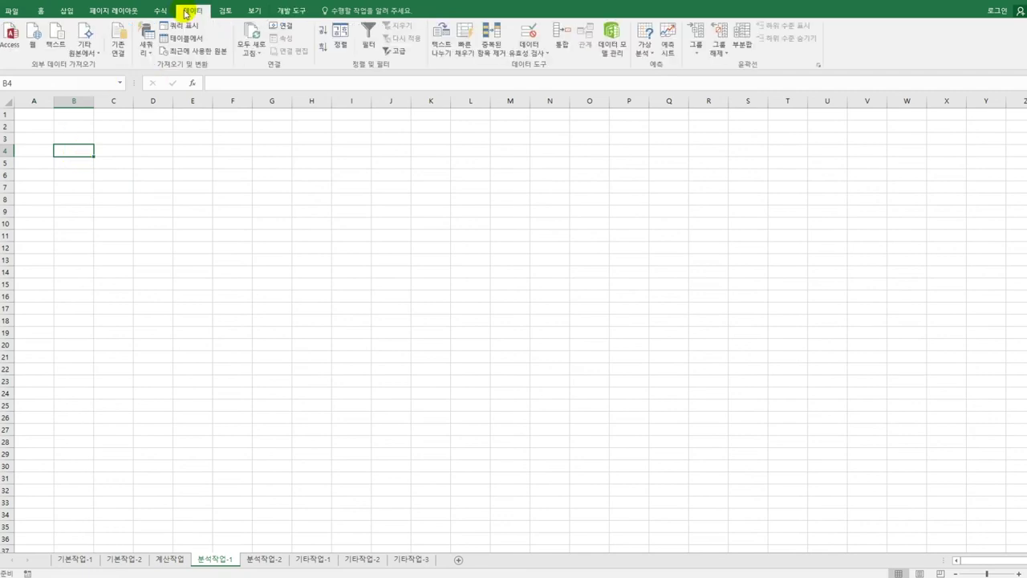
pyautogui.click(86, 49)
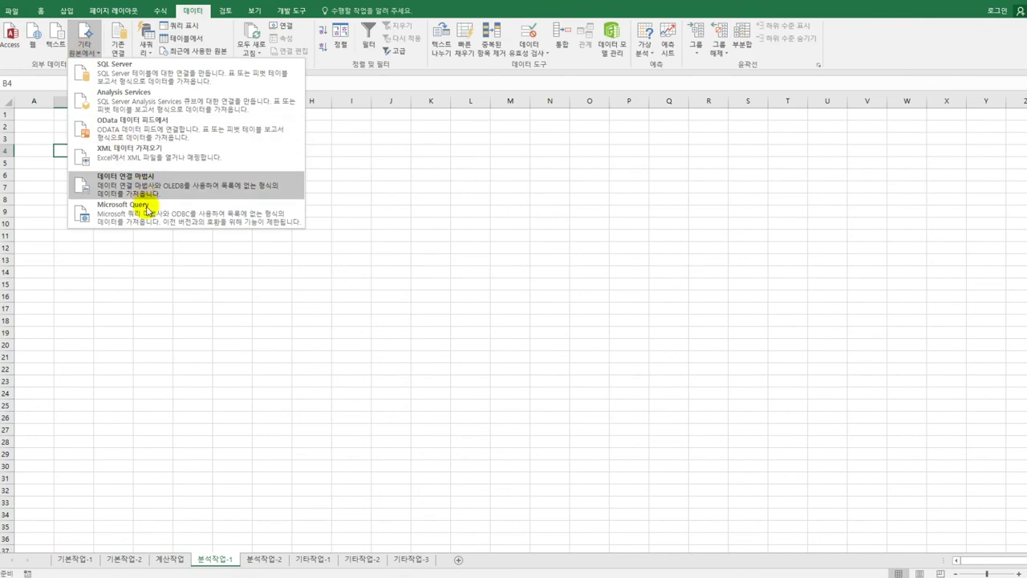
pyautogui.click(147, 210)
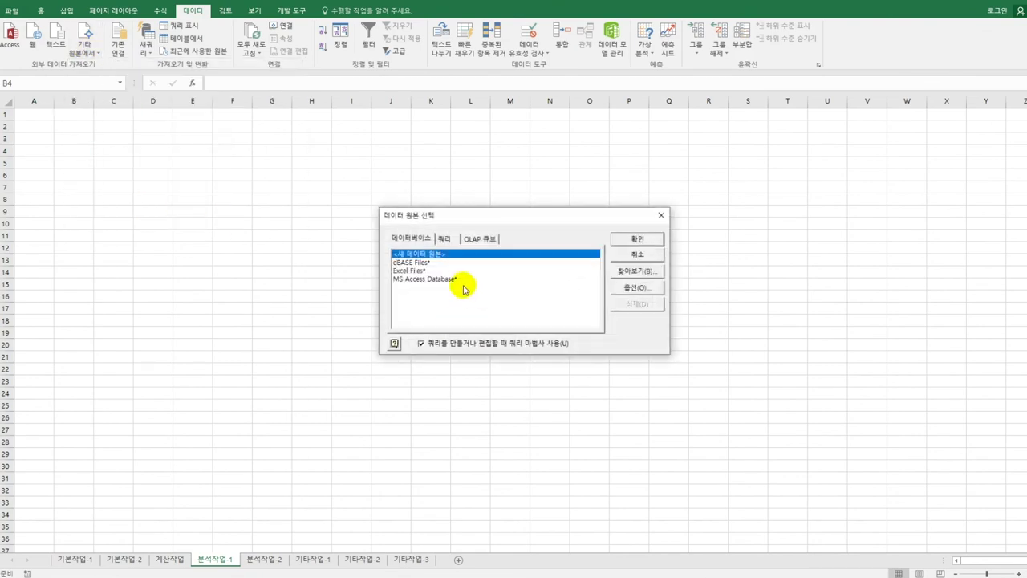
pyautogui.click(463, 281)
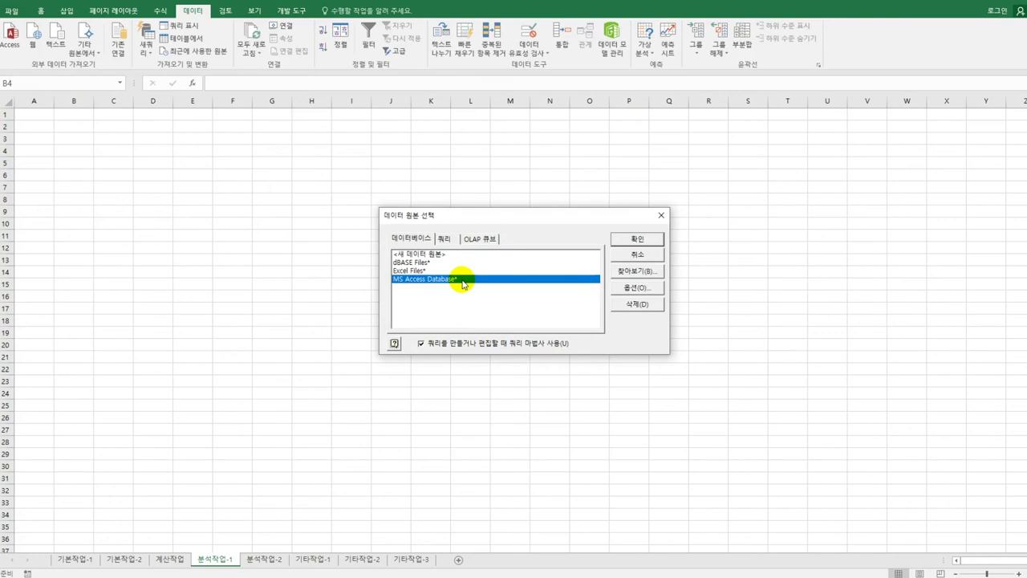
pyautogui.click(631, 240)
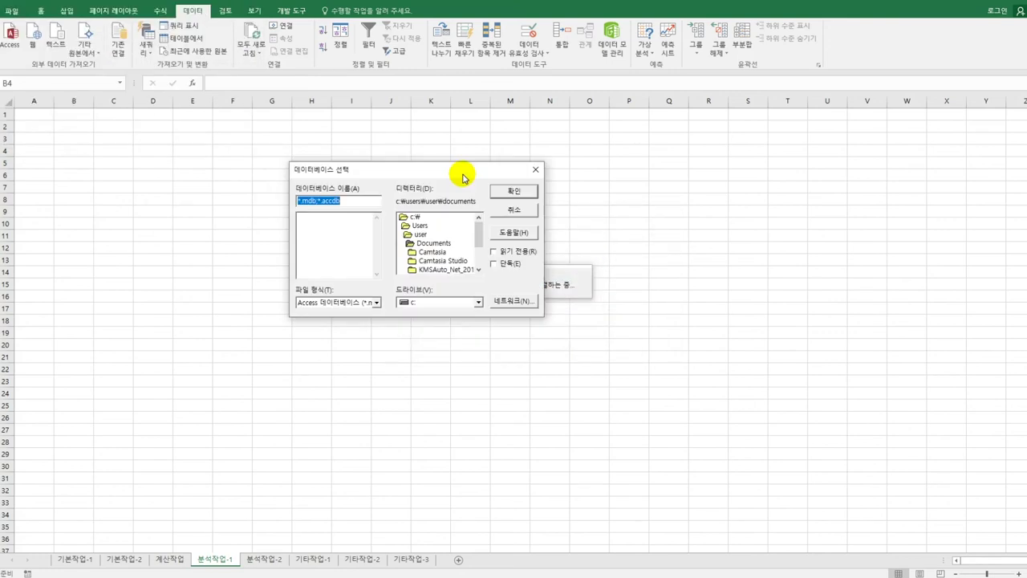
# Choose 학원.accdb from the C:\컴활1급\스프레드시트\기출문제 folder as the source database
pyautogui.doubleClick(421, 216)
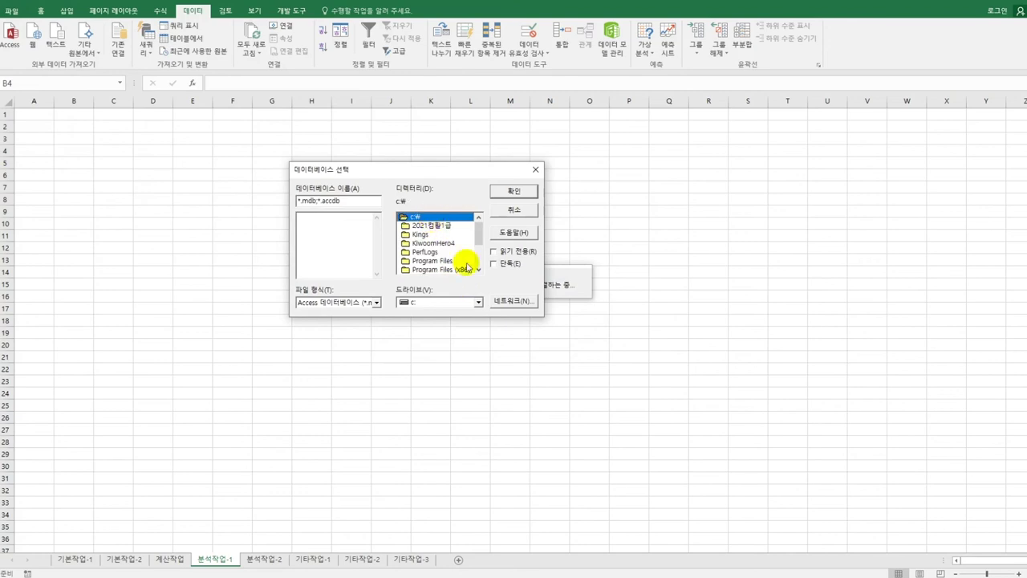
pyautogui.moveTo(482, 237); pyautogui.dragTo(476, 252)
pyautogui.doubleClick(444, 264)
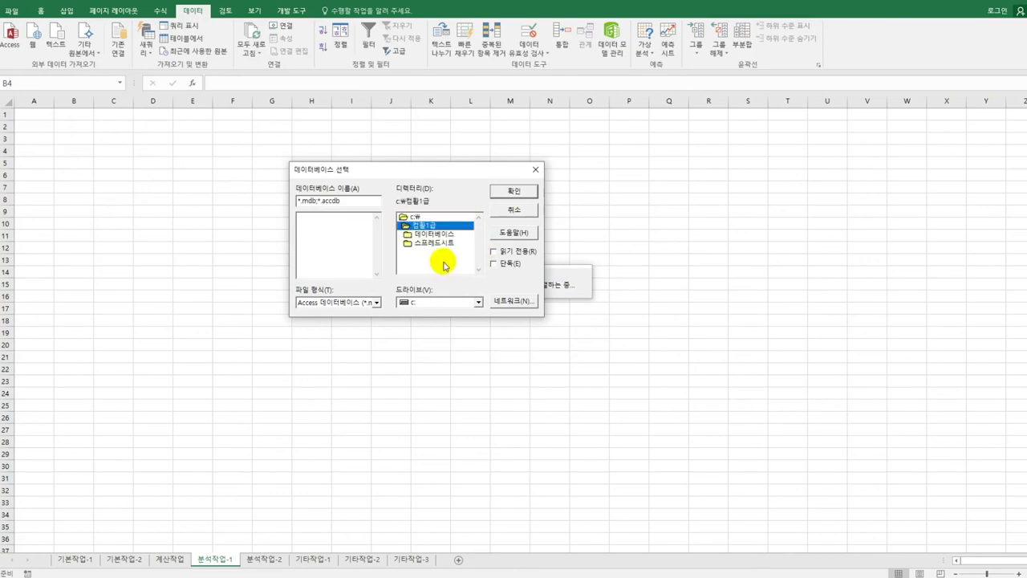
pyautogui.doubleClick(430, 250)
pyautogui.doubleClick(424, 260)
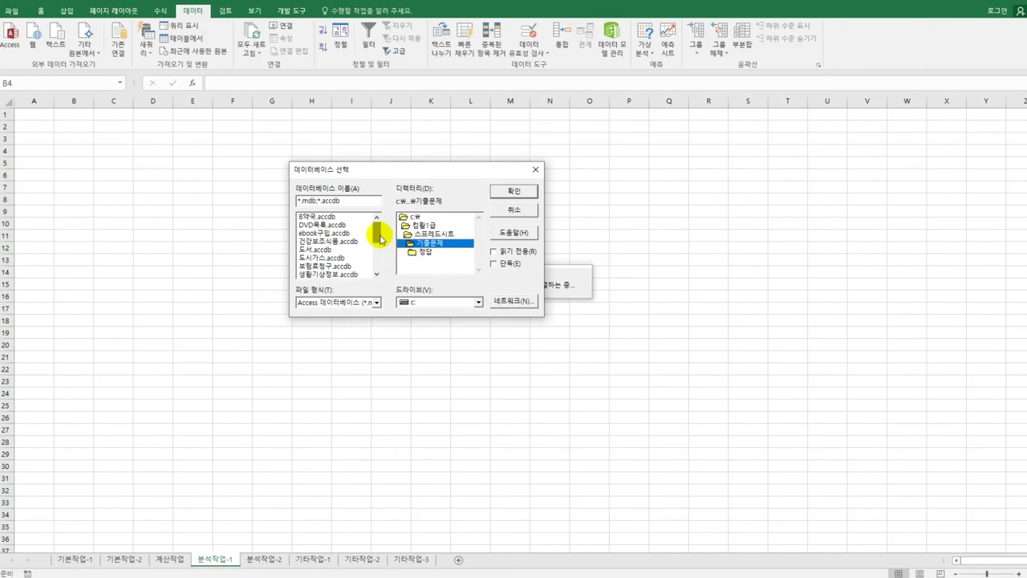
pyautogui.moveTo(377, 238); pyautogui.dragTo(373, 256)
pyautogui.click(327, 275)
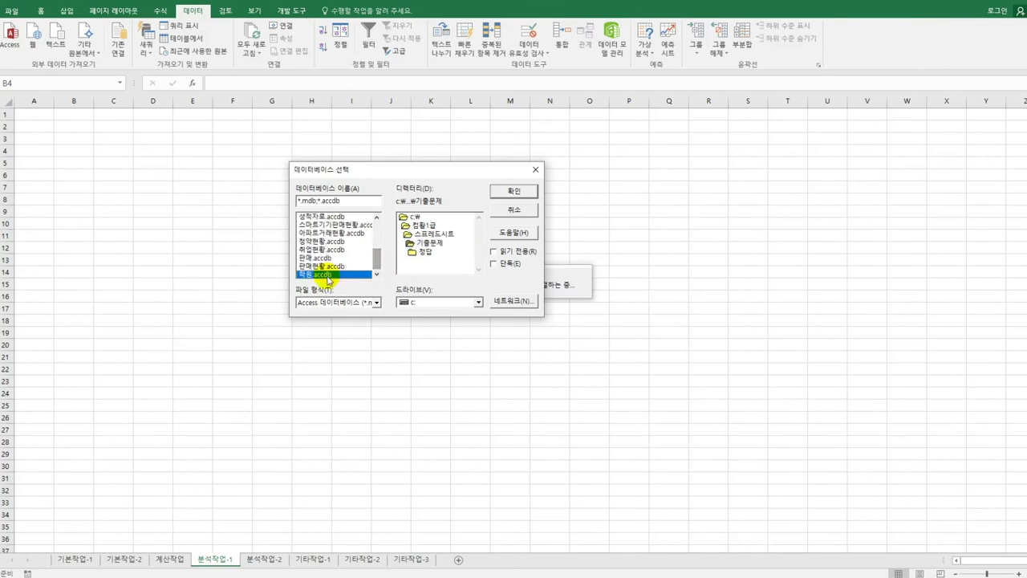
pyautogui.click(517, 194)
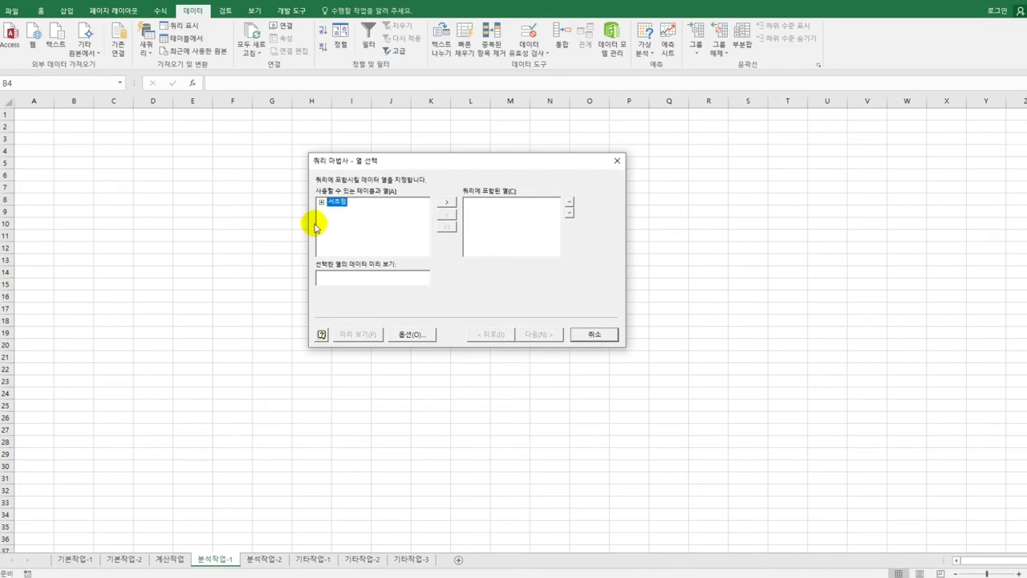
# Include the 학년, 강의과목, 수업시작일 and 수강인원 columns of the 서초점 table in the query
pyautogui.doubleClick(337, 204)
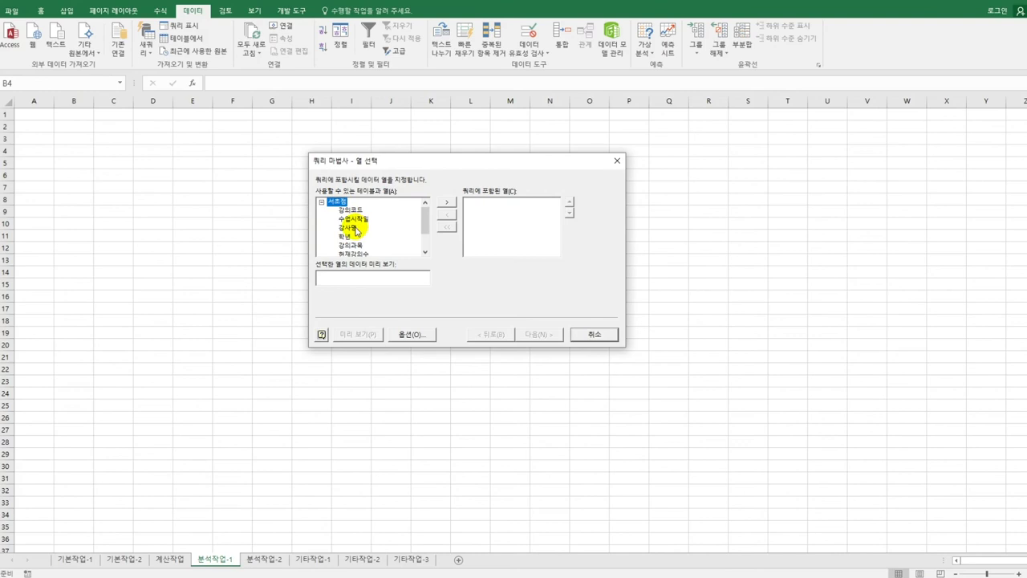
pyautogui.doubleClick(345, 236)
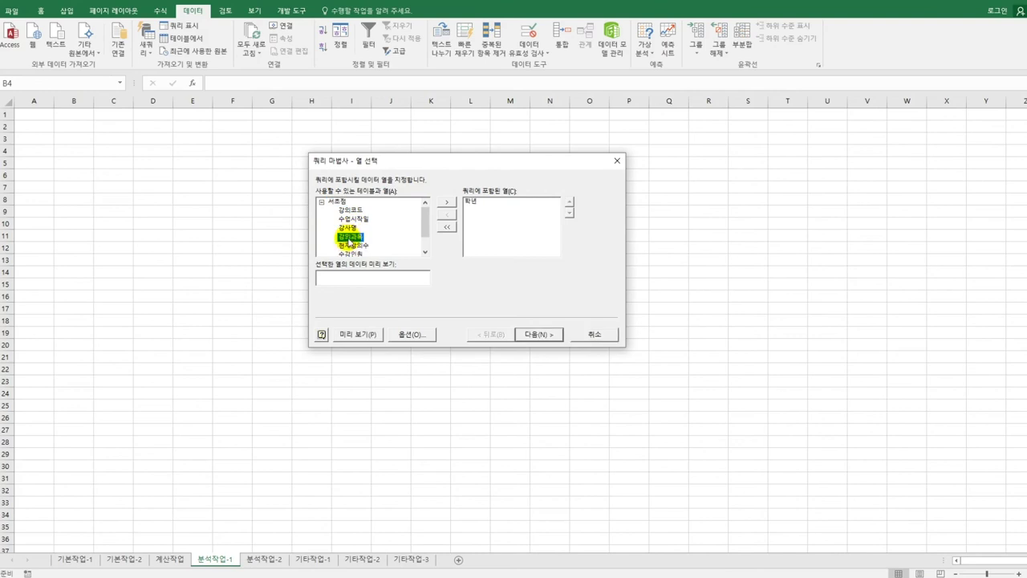
pyautogui.doubleClick(349, 237)
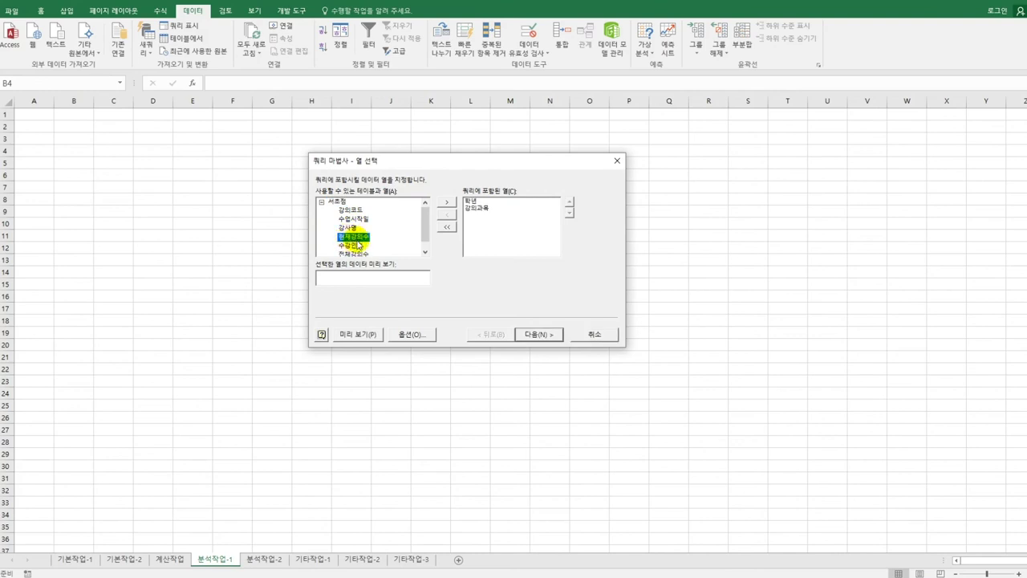
pyautogui.doubleClick(358, 219)
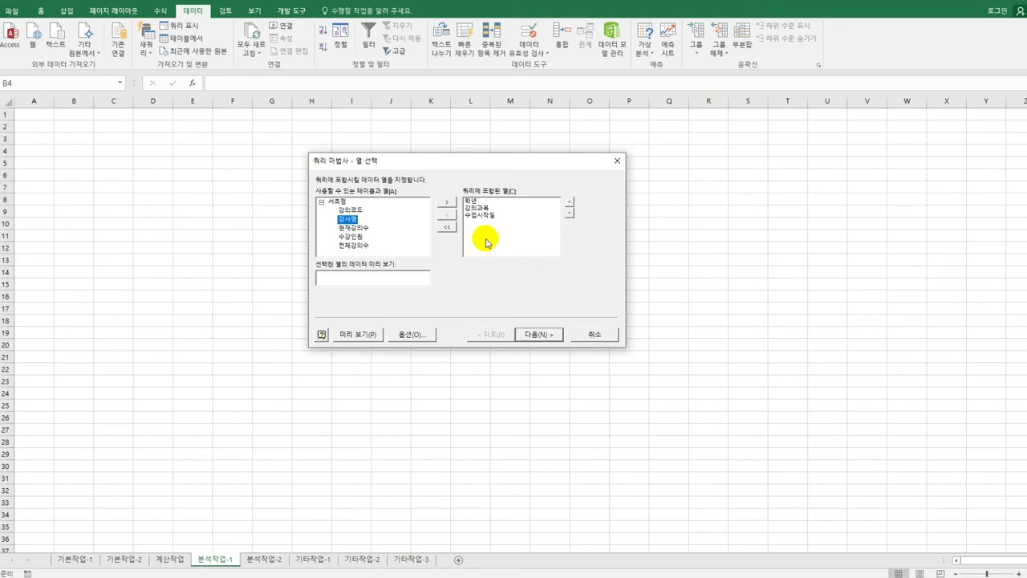
pyautogui.click(351, 237)
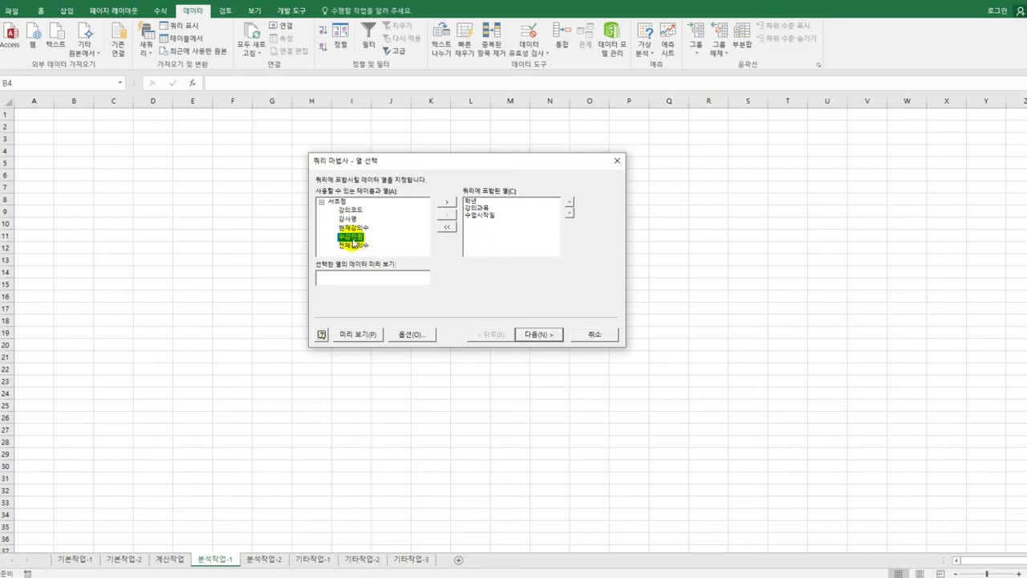
pyautogui.doubleClick(352, 238)
pyautogui.click(553, 337)
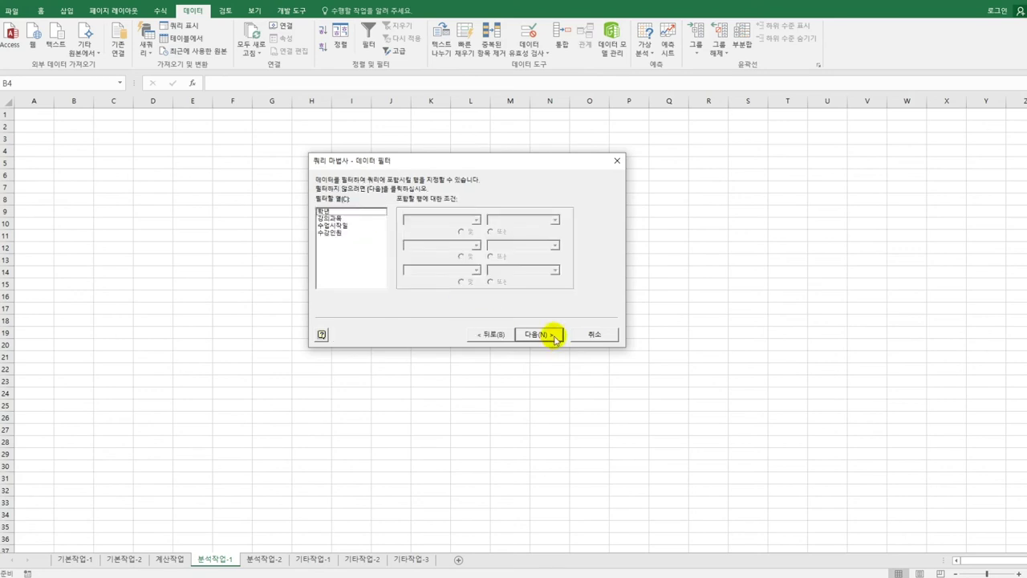
# Finish the query without filtering or sorting and import the data as a pivot table report at B4 of the existing worksheet
pyautogui.click(554, 335)
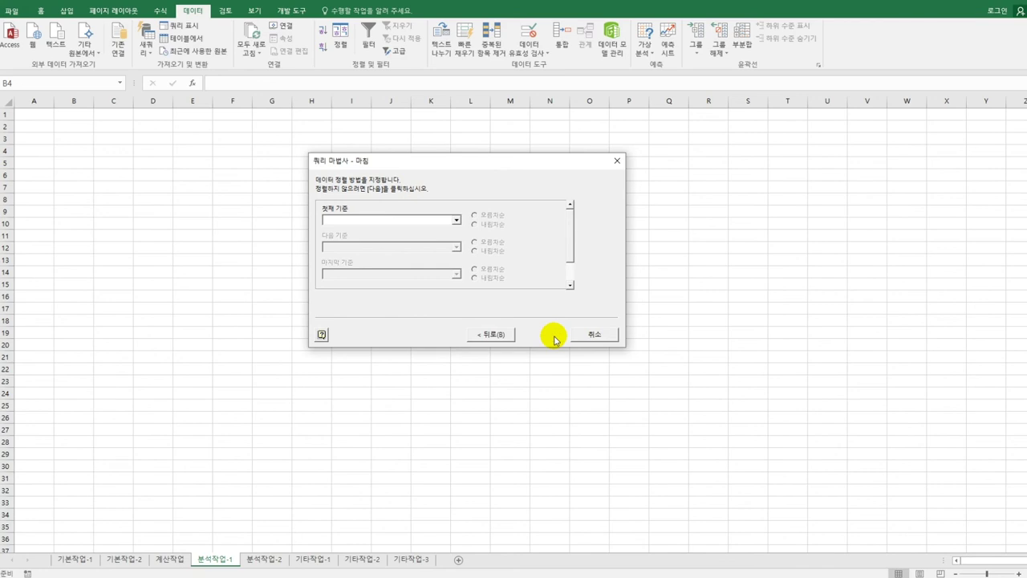
pyautogui.click(554, 335)
pyautogui.click(552, 335)
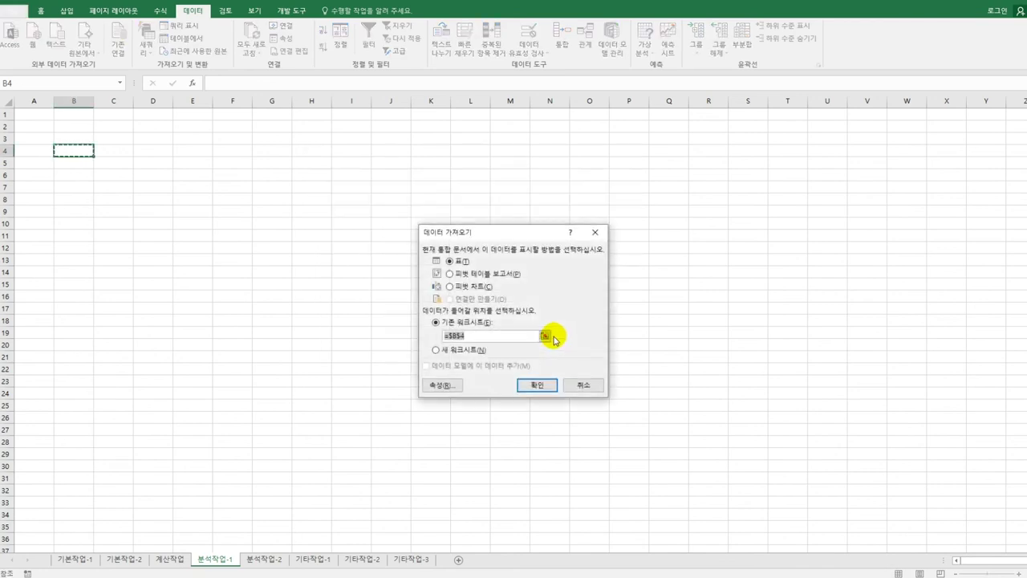
pyautogui.click(512, 275)
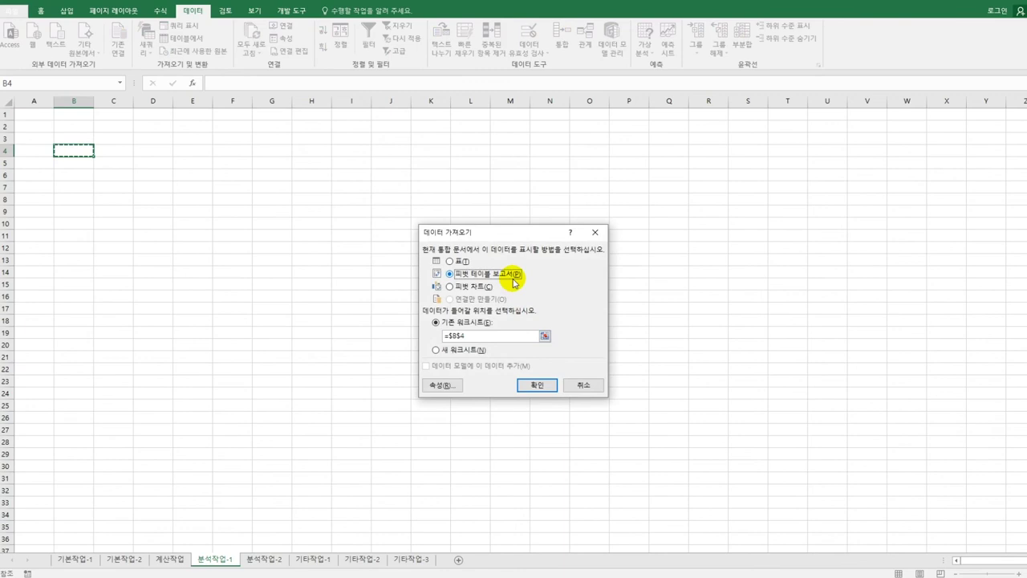
pyautogui.click(535, 385)
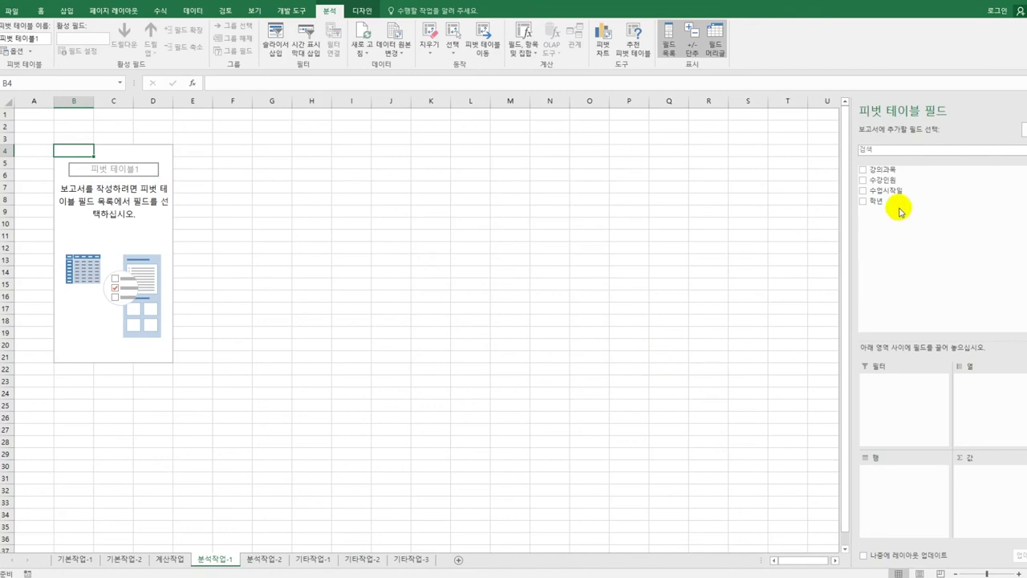
# Lay out the pivot table with 학년 and 수업시작일 as rows, 강의과목 as columns and 수강인원 as values
pyautogui.moveTo(885, 203); pyautogui.dragTo(890, 486)
pyautogui.moveTo(891, 191); pyautogui.dragTo(909, 499)
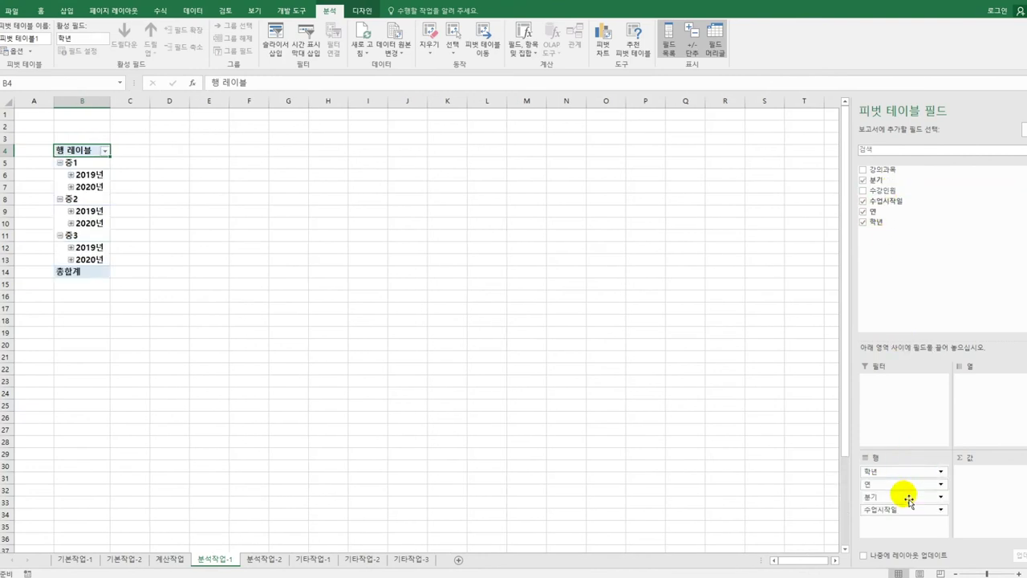
pyautogui.moveTo(891, 170); pyautogui.dragTo(972, 418)
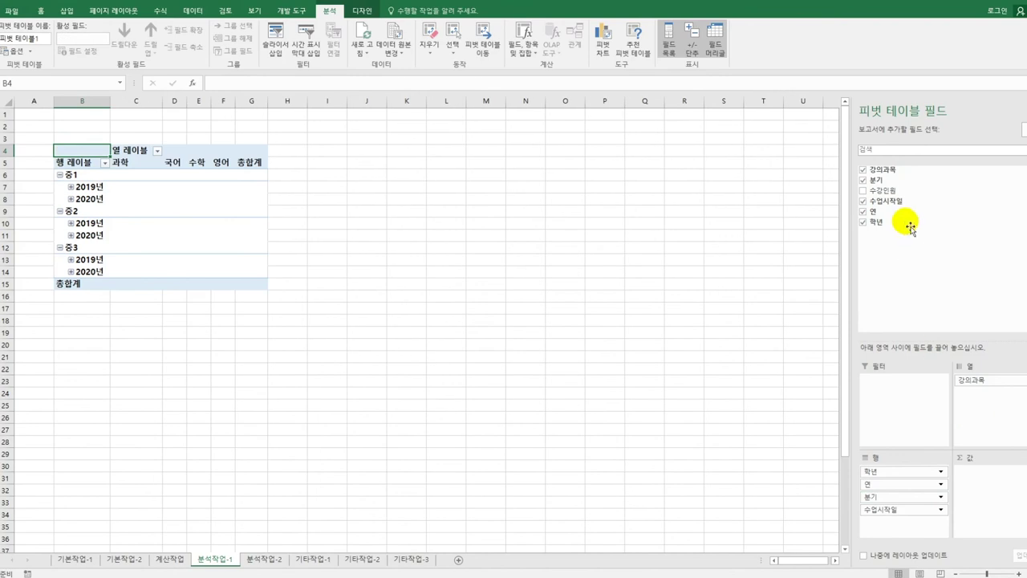
pyautogui.moveTo(884, 190); pyautogui.dragTo(999, 518)
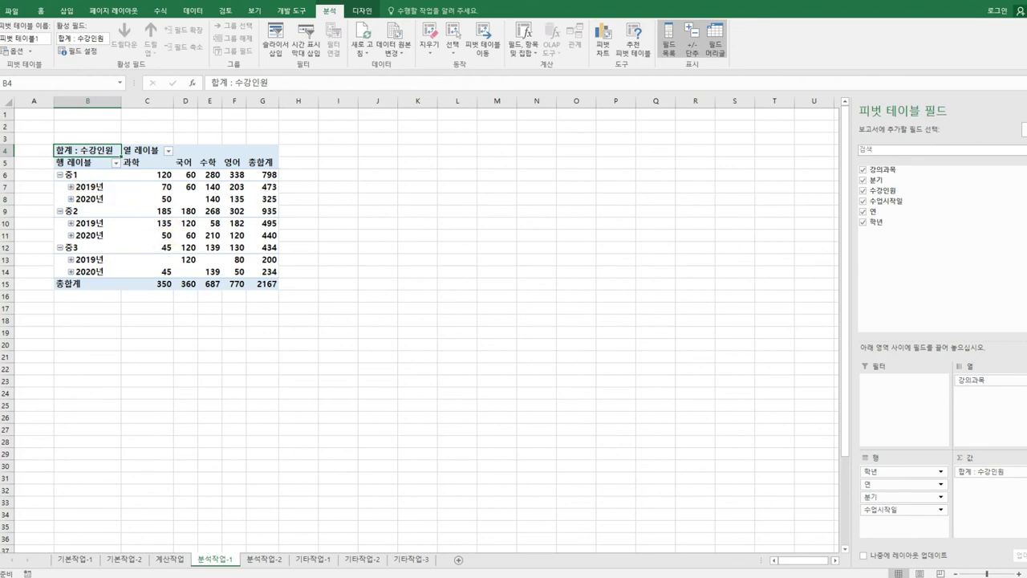
# Change the pivot table's report layout to tabular form
pyautogui.click(363, 11)
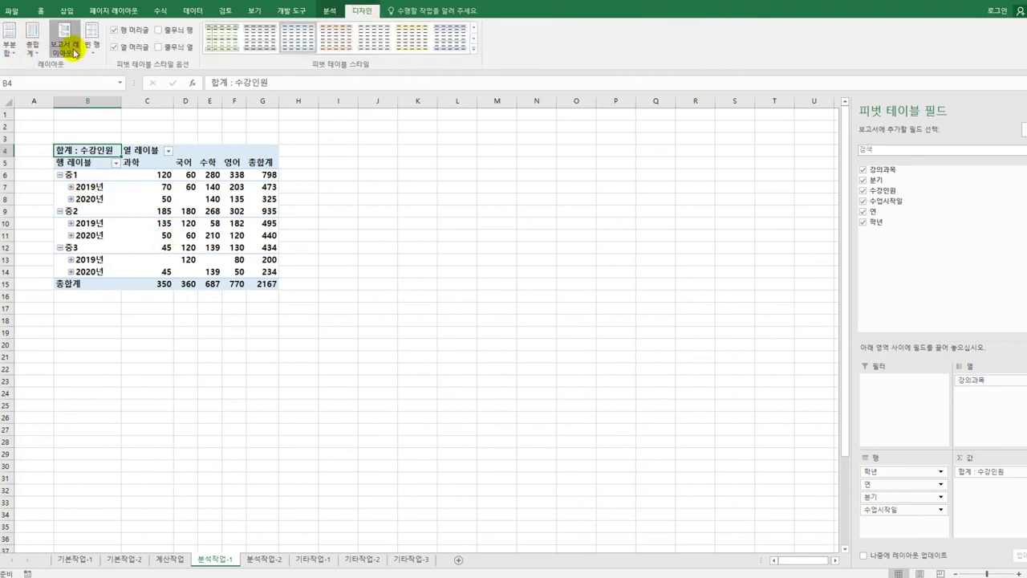
pyautogui.click(74, 53)
pyautogui.click(108, 119)
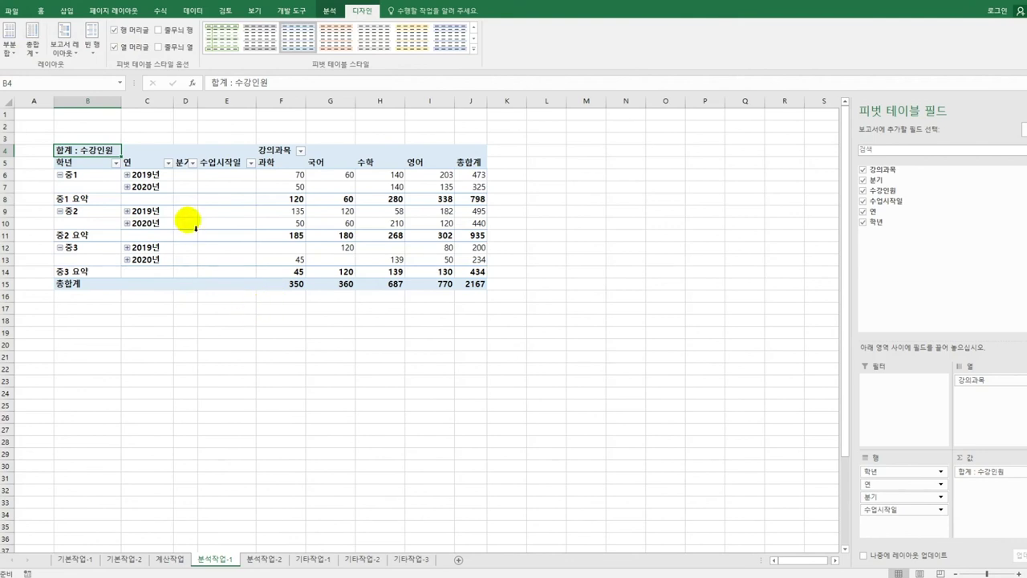
# Group the 수업시작일 dates by month (월) only, removing the quarter (분기) and year (연) units
pyautogui.click(159, 178)
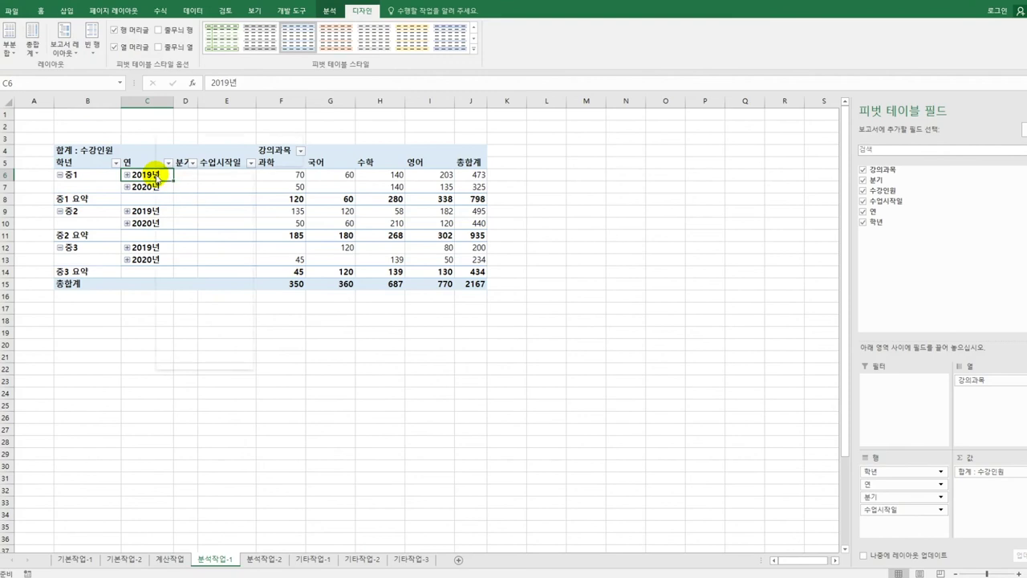
pyautogui.rightClick(160, 178)
pyautogui.click(206, 288)
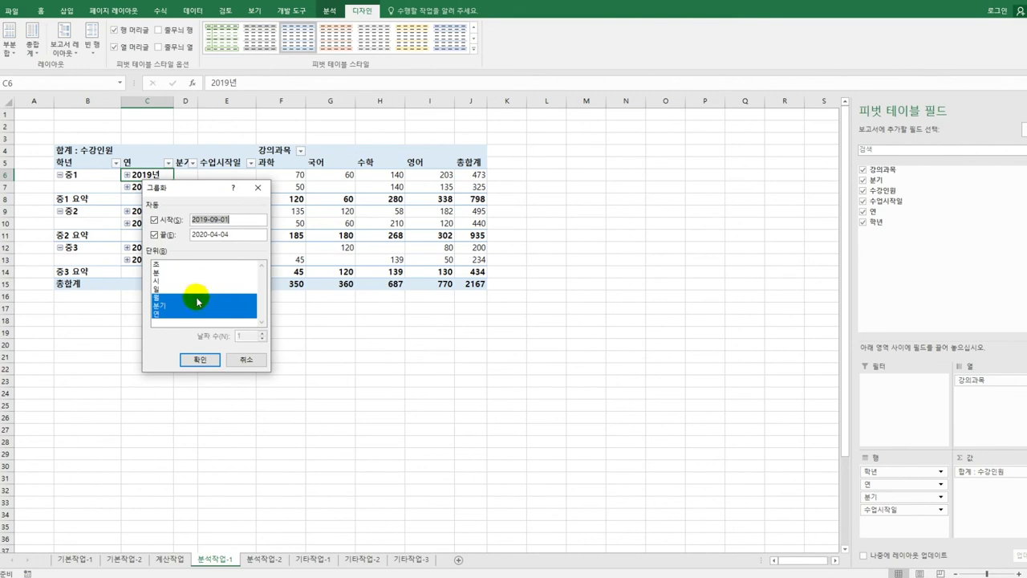
pyautogui.click(197, 305)
pyautogui.click(195, 314)
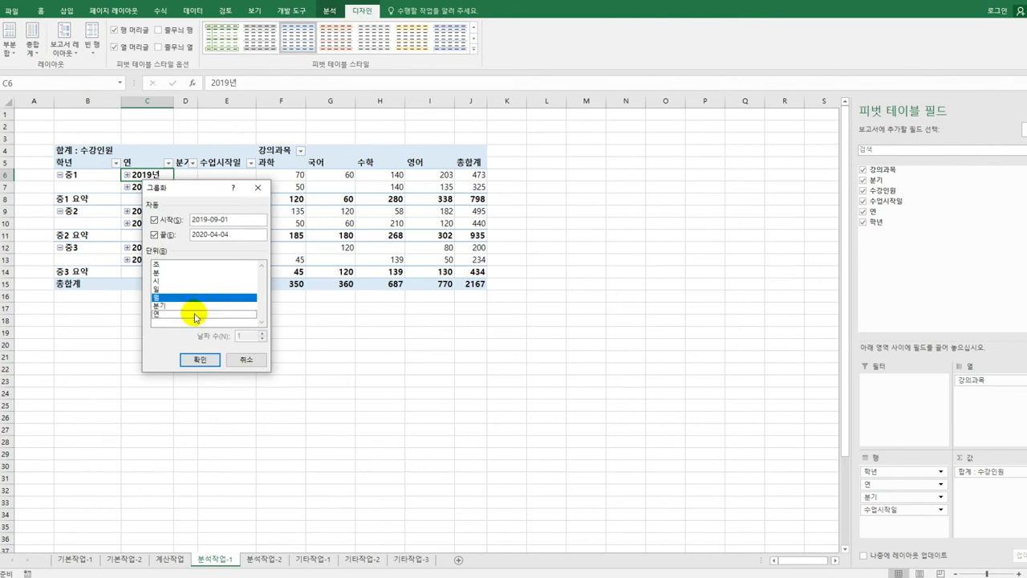
pyautogui.click(197, 358)
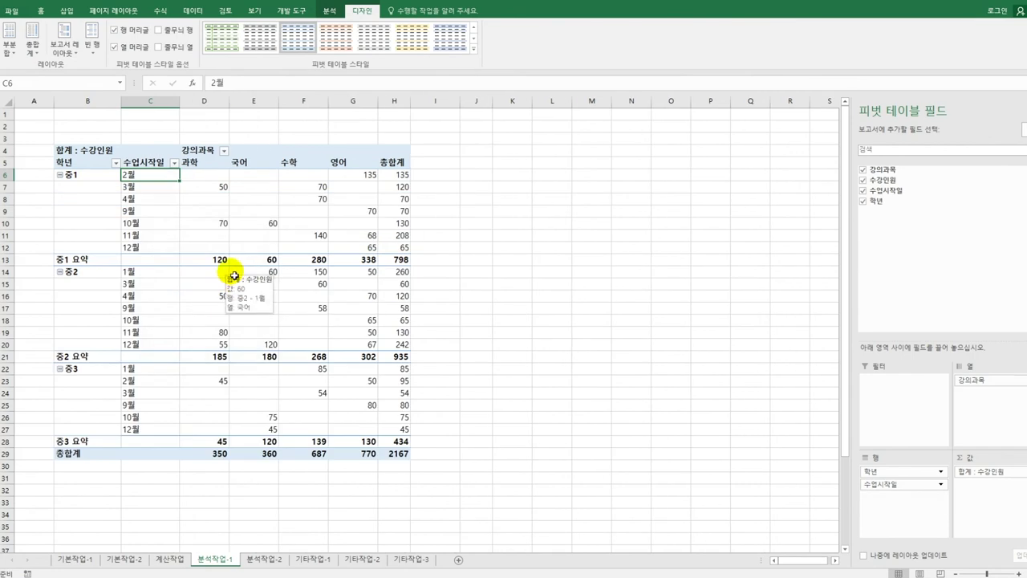
# Change the pivot table's 수강인원 value field to summarize by average (평균)
pyautogui.click(101, 153)
pyautogui.moveTo(102, 154); pyautogui.dragTo(161, 223)
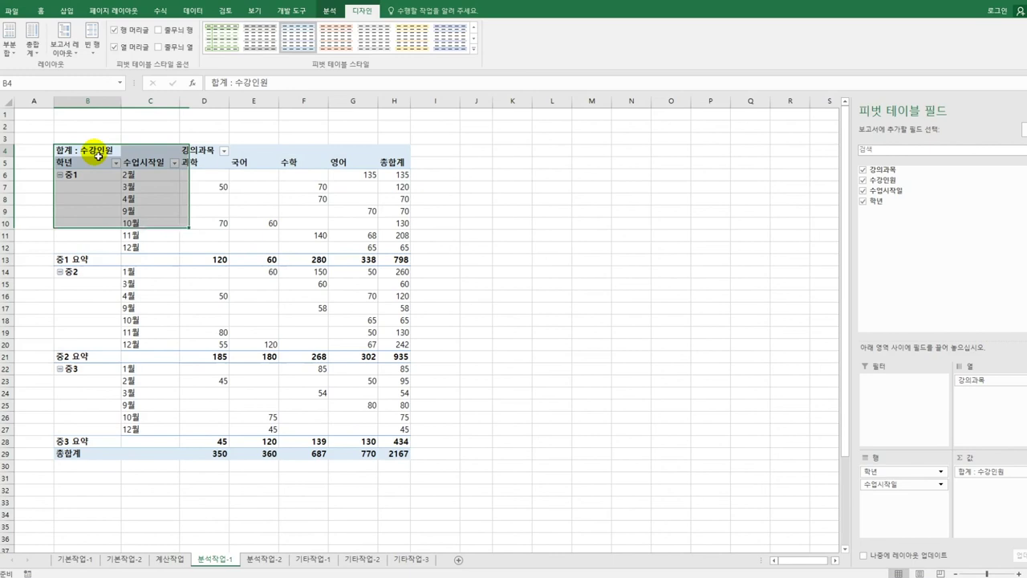
pyautogui.click(97, 156)
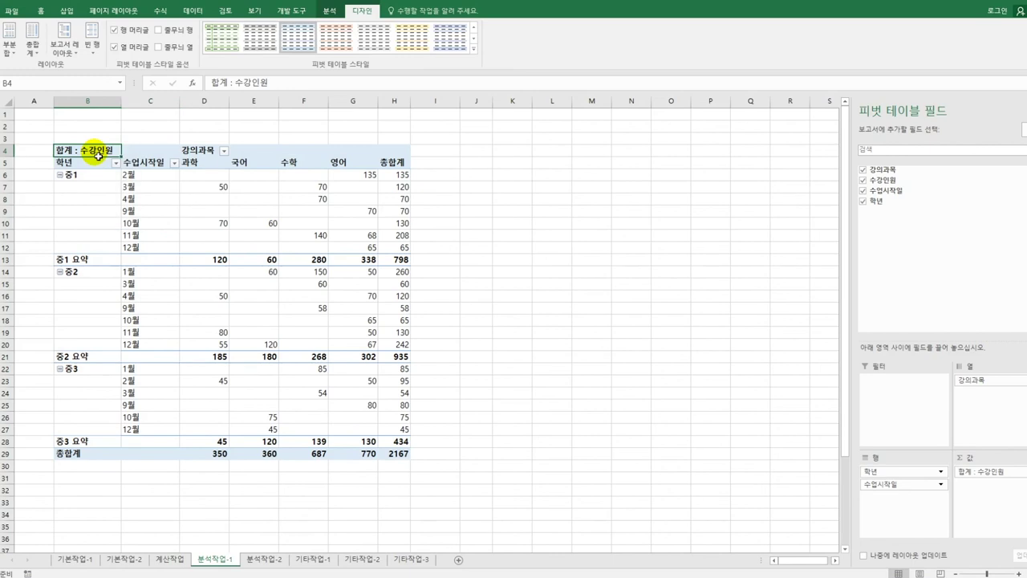
pyautogui.rightClick(97, 155)
pyautogui.click(155, 273)
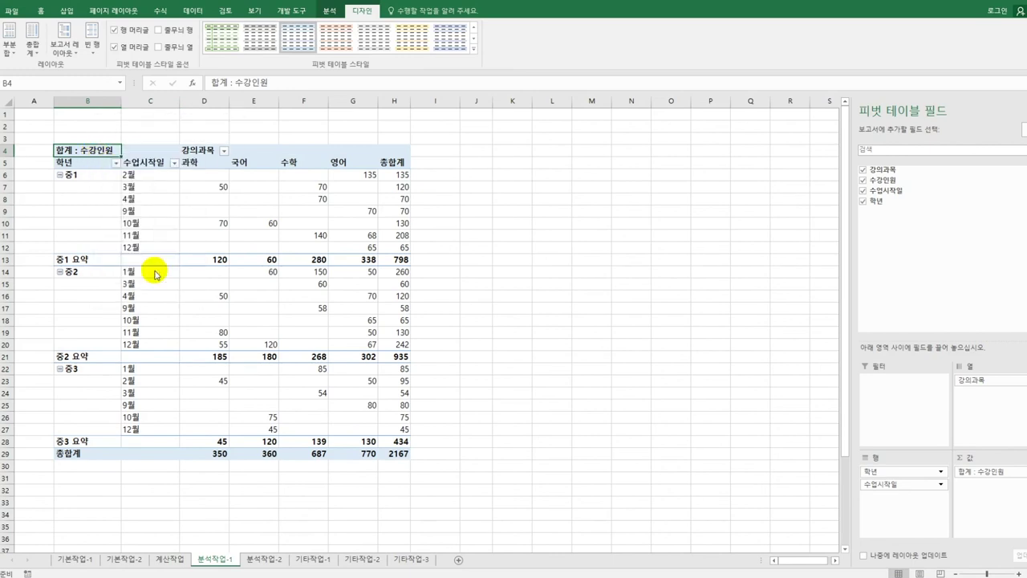
pyautogui.moveTo(150, 169); pyautogui.dragTo(571, 147)
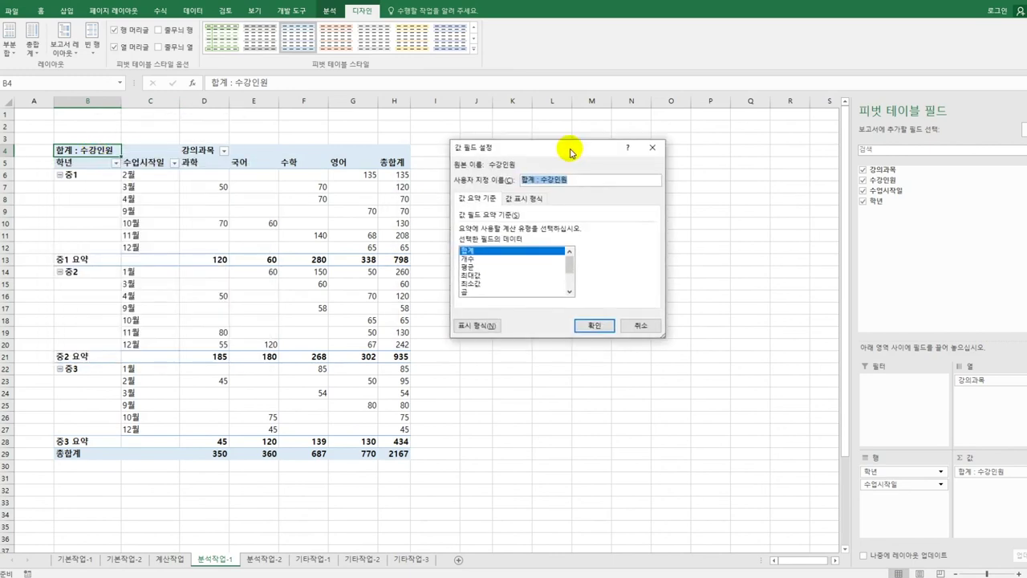
pyautogui.click(488, 267)
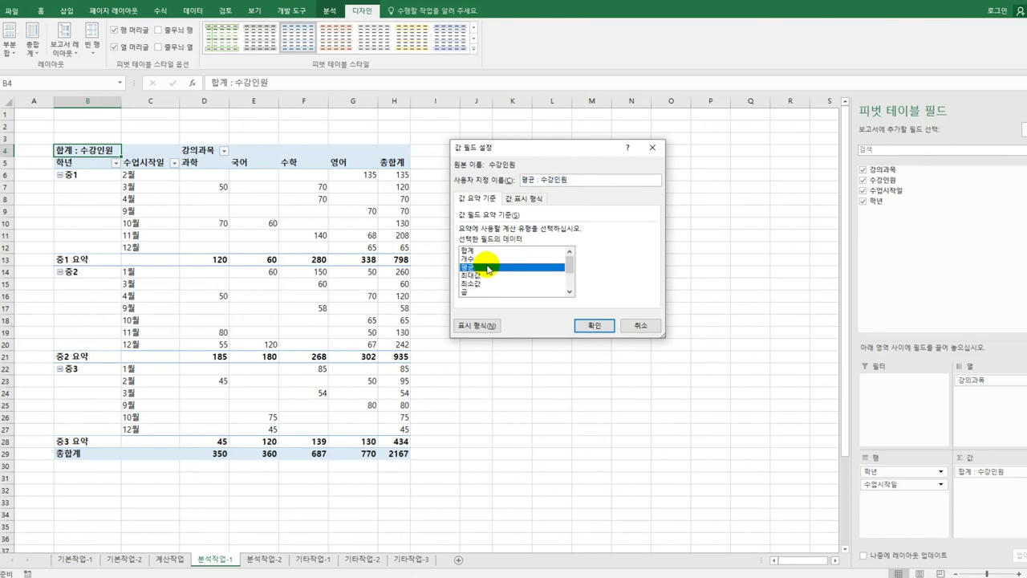
# Format the 수강인원 value field as Number (숫자) with 0 decimal places and apply the value field settings
pyautogui.click(460, 325)
pyautogui.moveTo(165, 127); pyautogui.dragTo(277, 123)
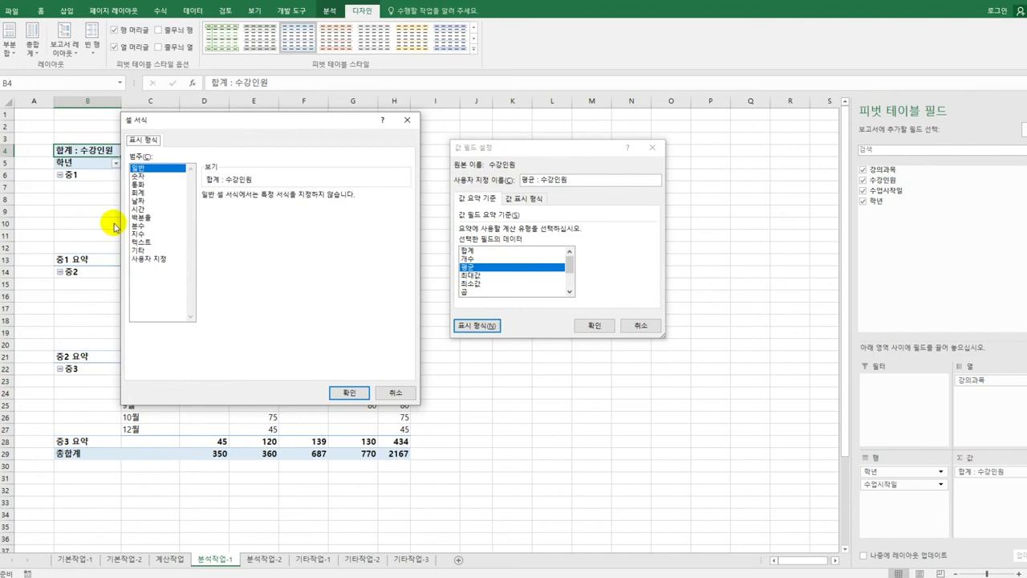
pyautogui.click(154, 176)
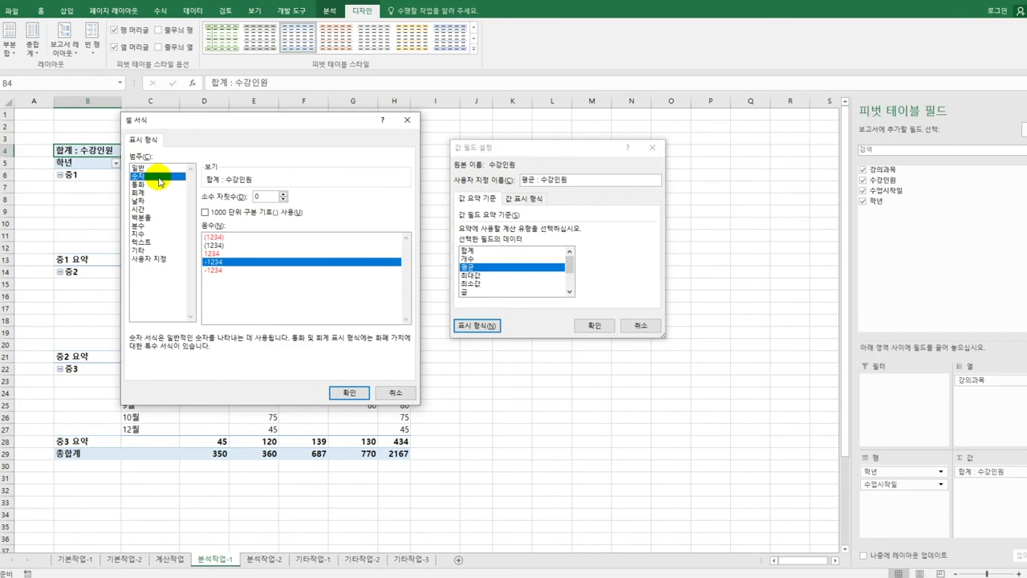
pyautogui.click(341, 392)
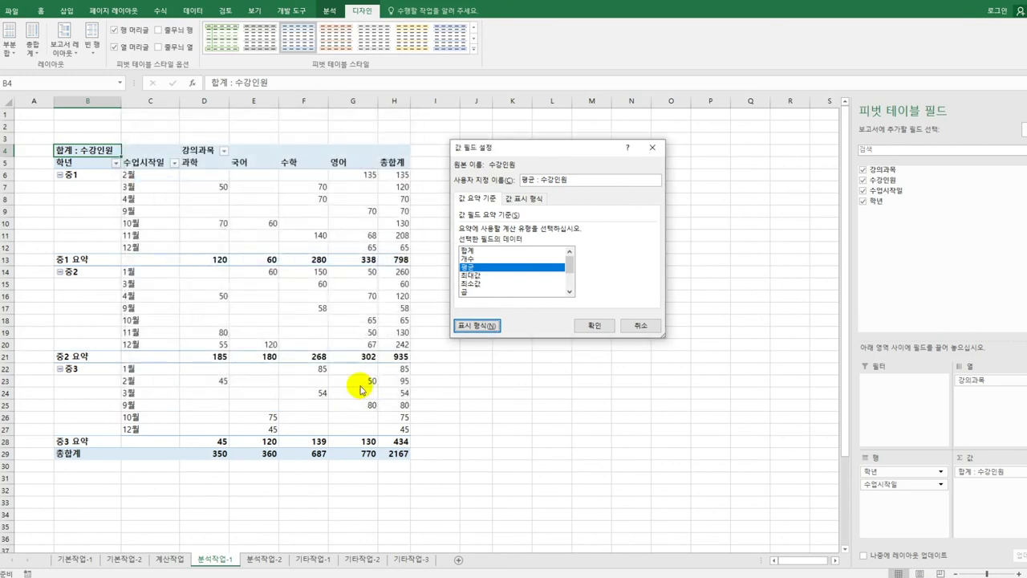
pyautogui.click(594, 325)
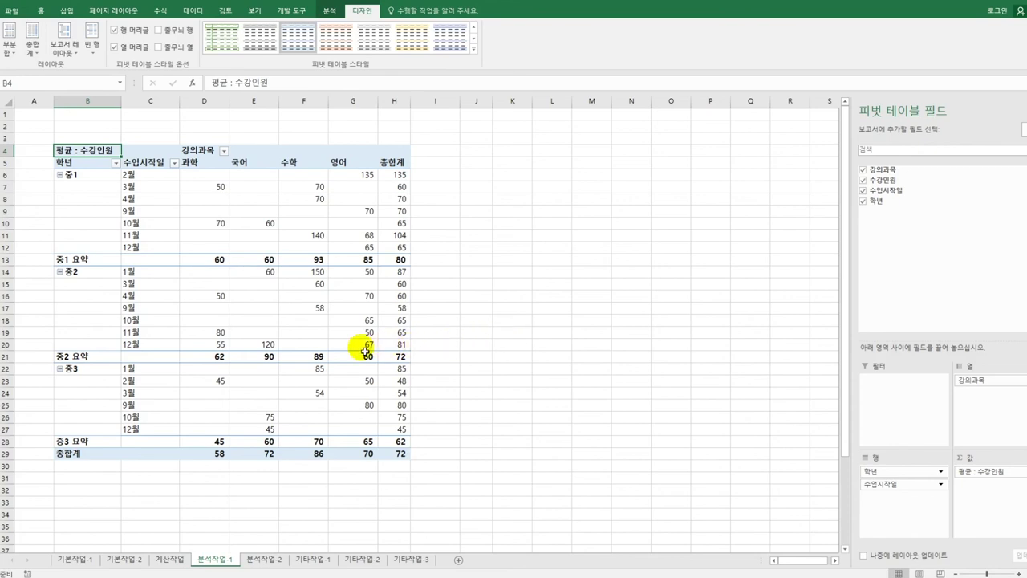
# Apply the grey pivot table style from the second row of the Medium (보통) styles
pyautogui.click(473, 49)
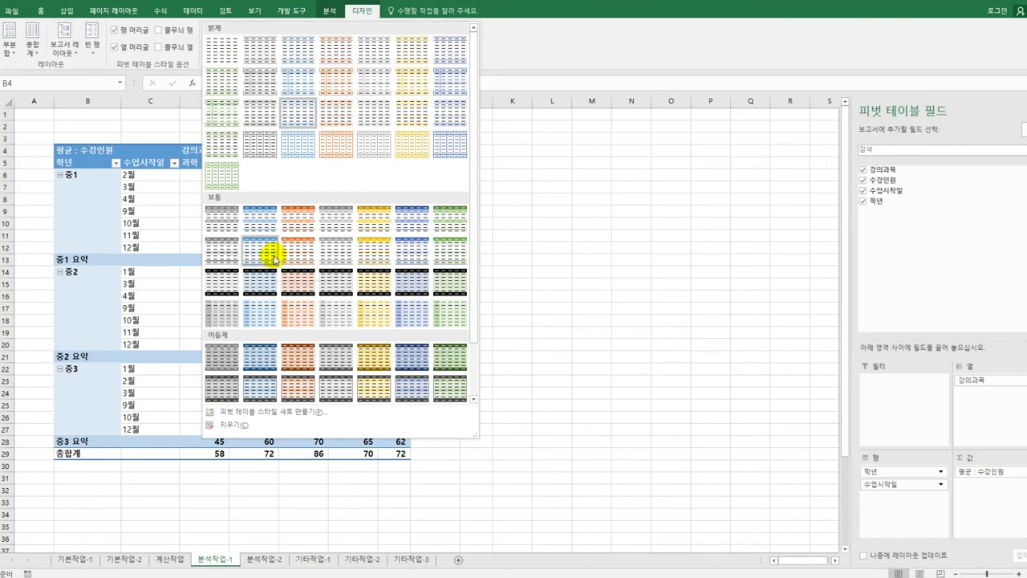
pyautogui.click(349, 257)
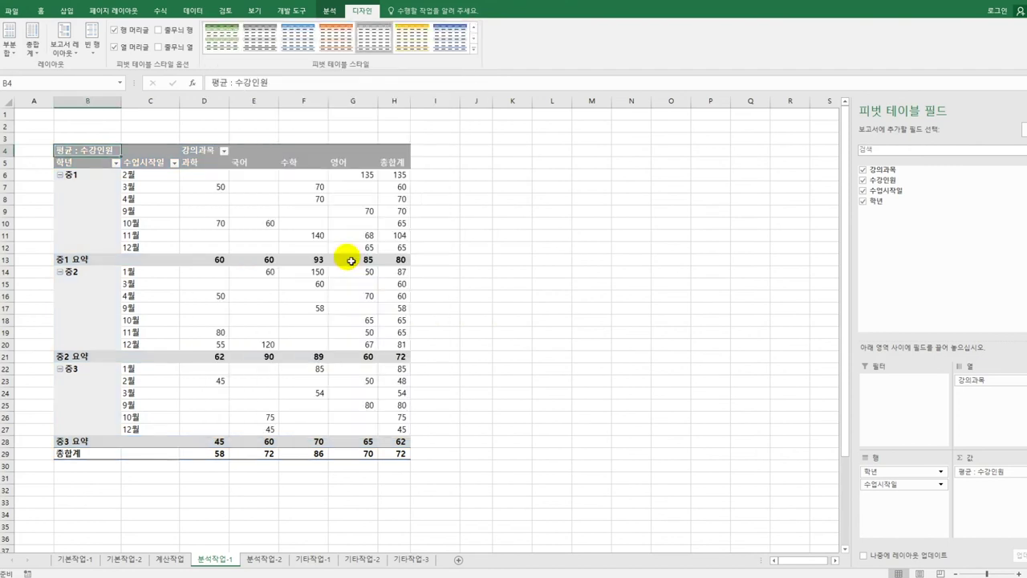
pyautogui.click(500, 317)
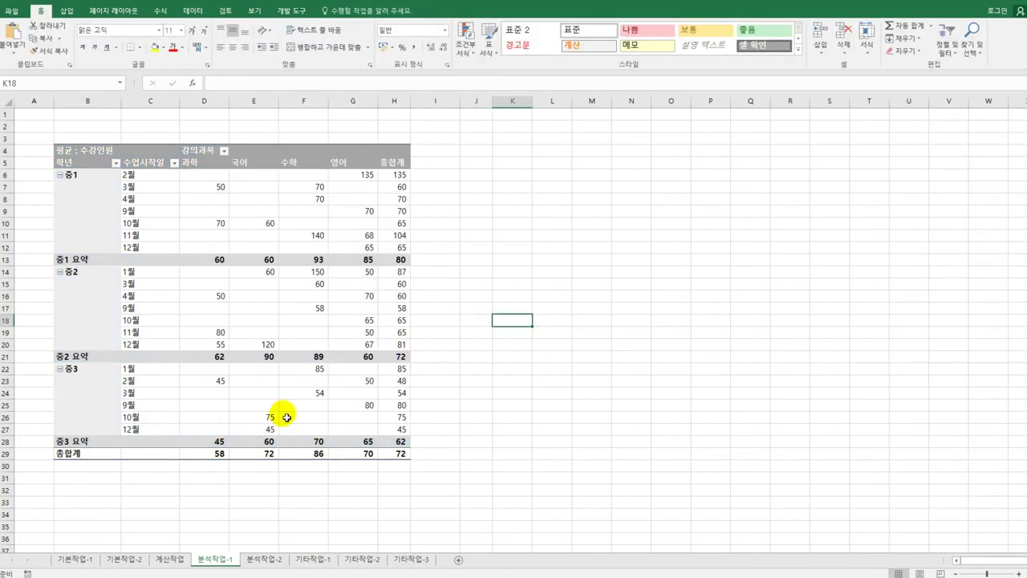
pyautogui.moveTo(286, 417)
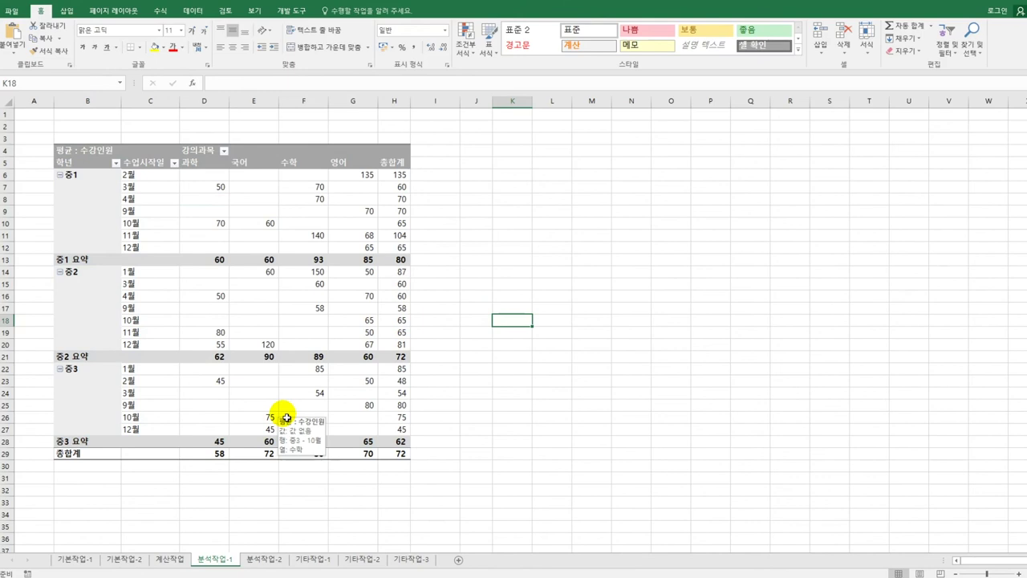
# On the 분석작업-2 sheet, remove duplicate rows from [표1] based only on the 강사명 and 학년 columns
pyautogui.click(264, 560)
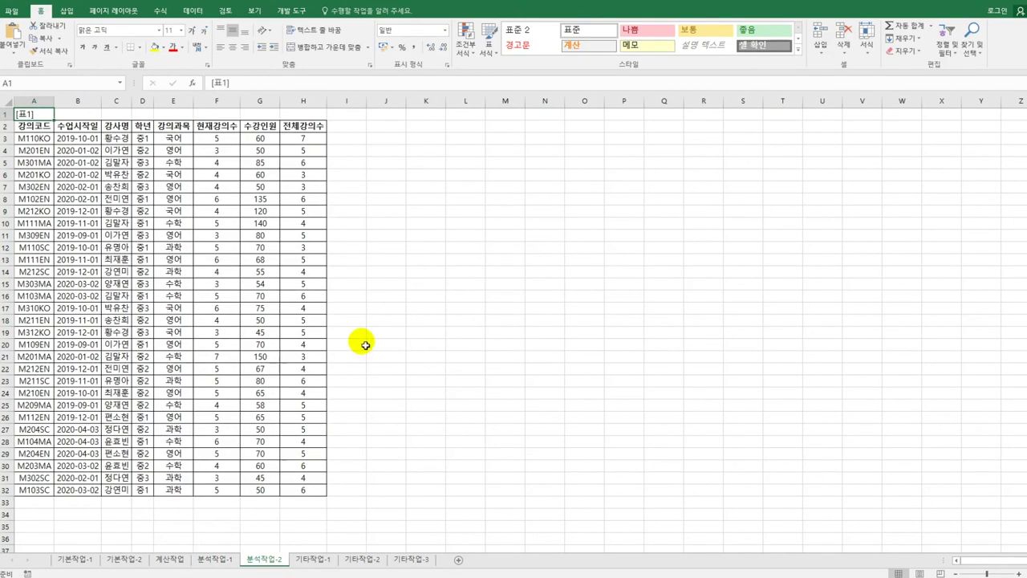
pyautogui.click(161, 176)
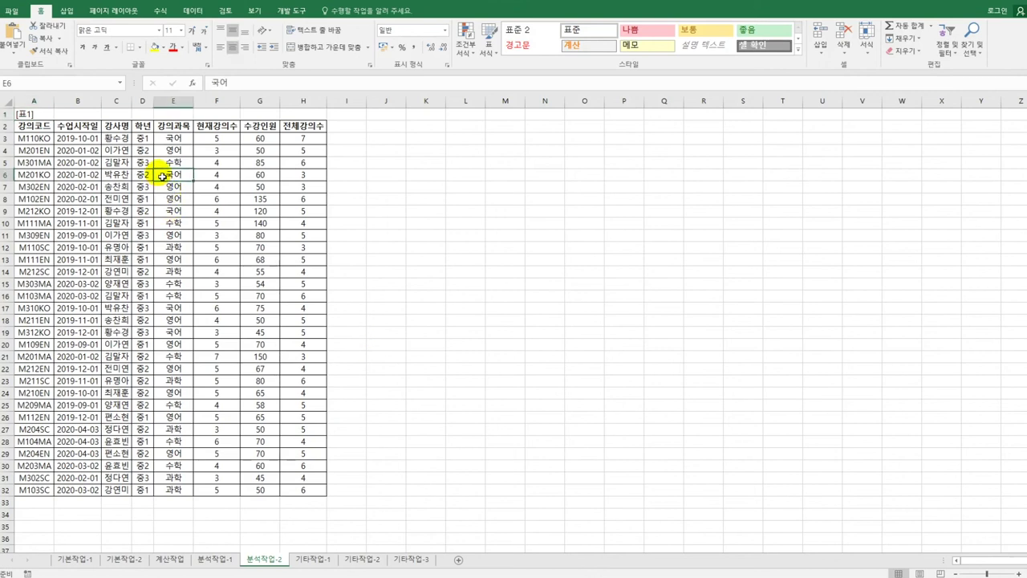
pyautogui.click(195, 12)
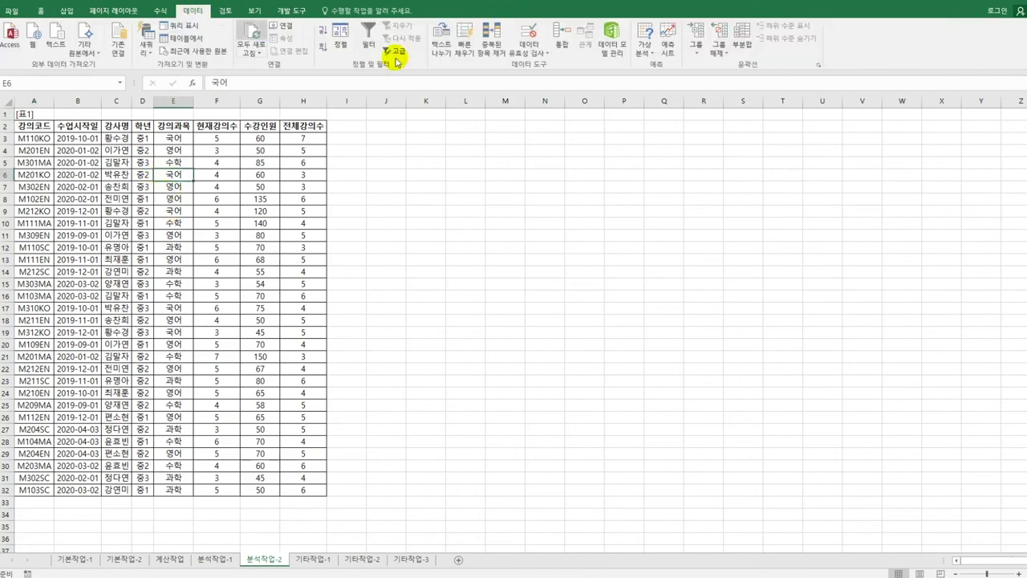
pyautogui.click(493, 49)
pyautogui.moveTo(466, 243); pyautogui.dragTo(456, 195)
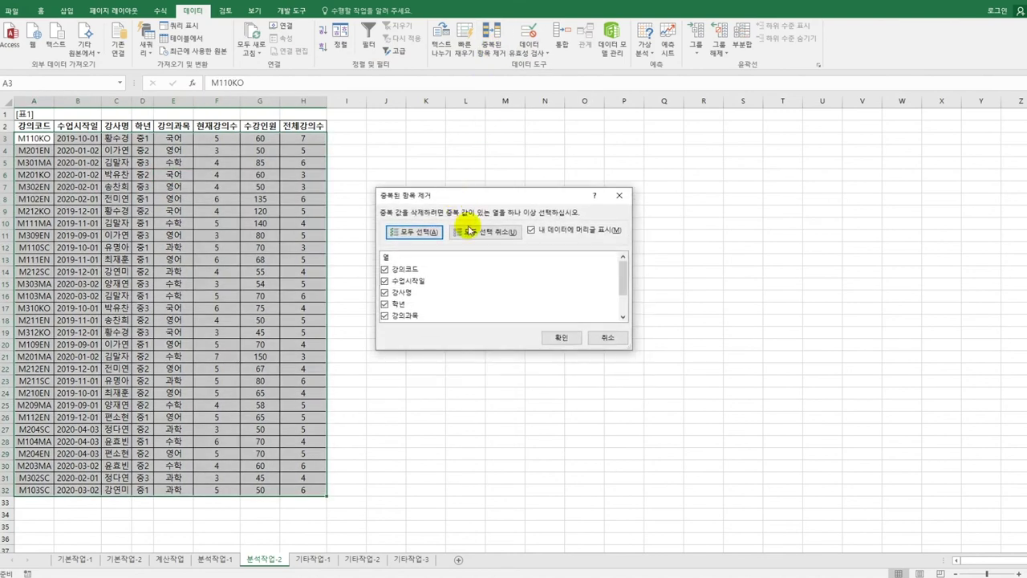
pyautogui.click(470, 233)
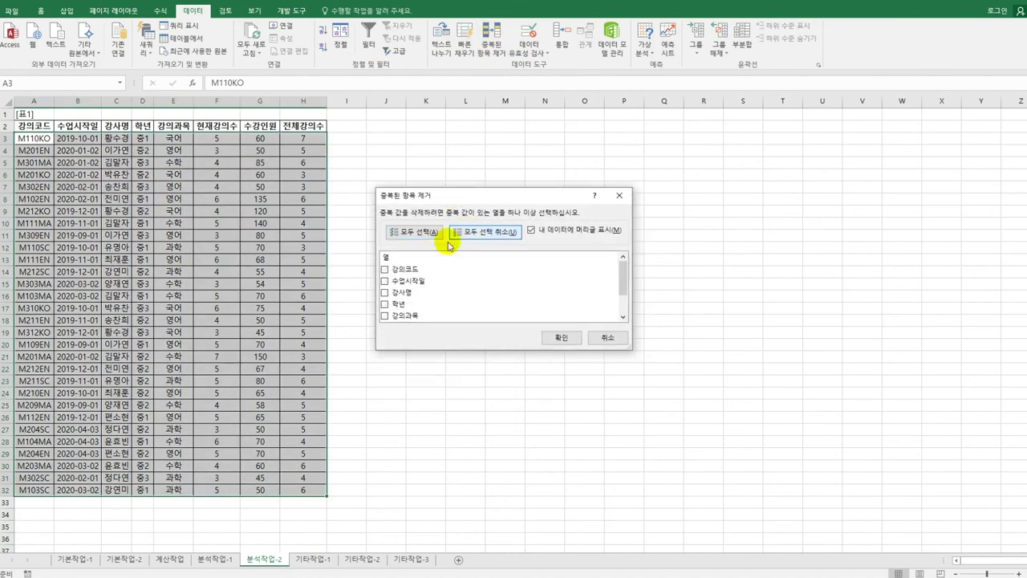
pyautogui.click(384, 294)
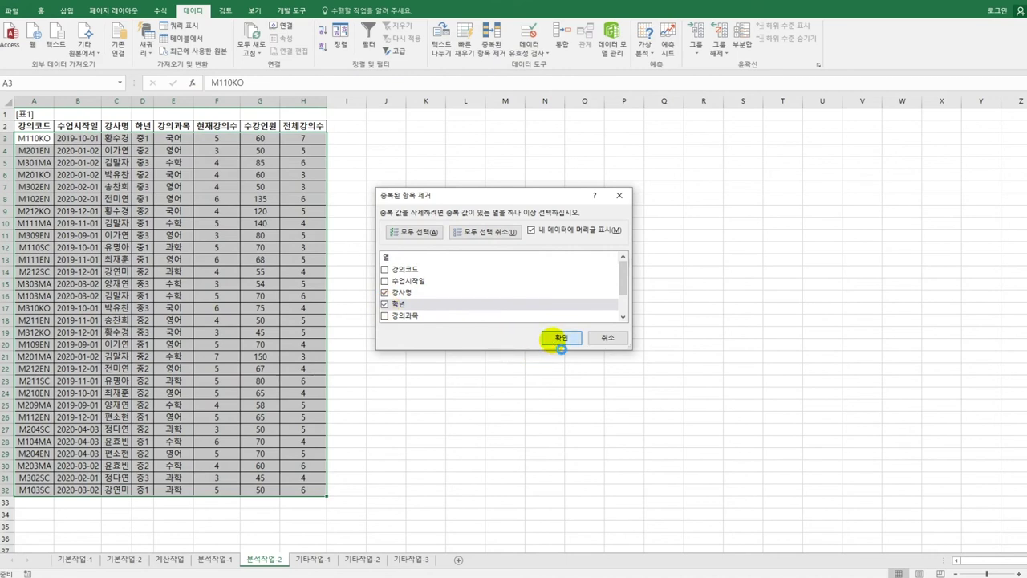
pyautogui.click(559, 338)
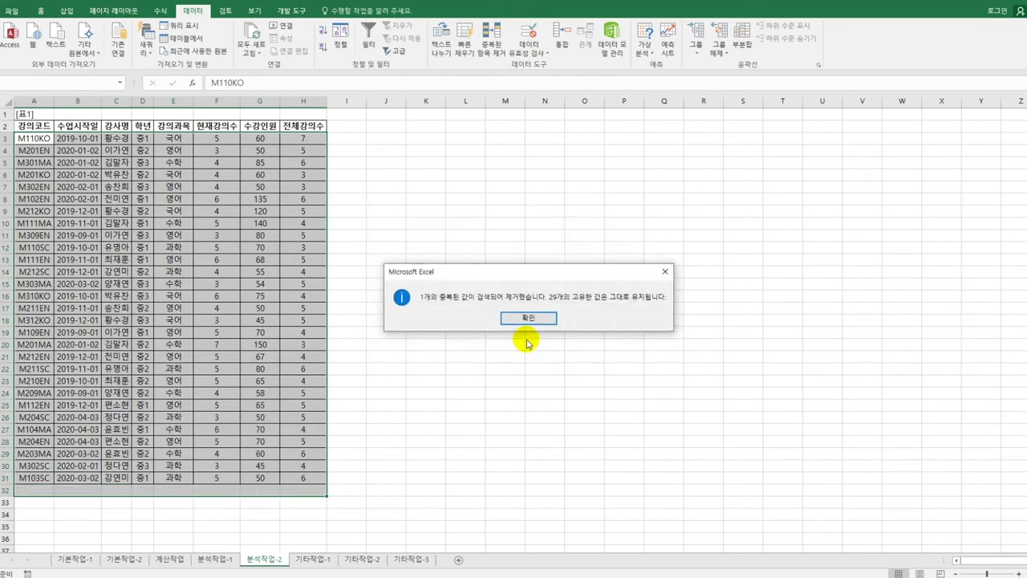
pyautogui.click(535, 319)
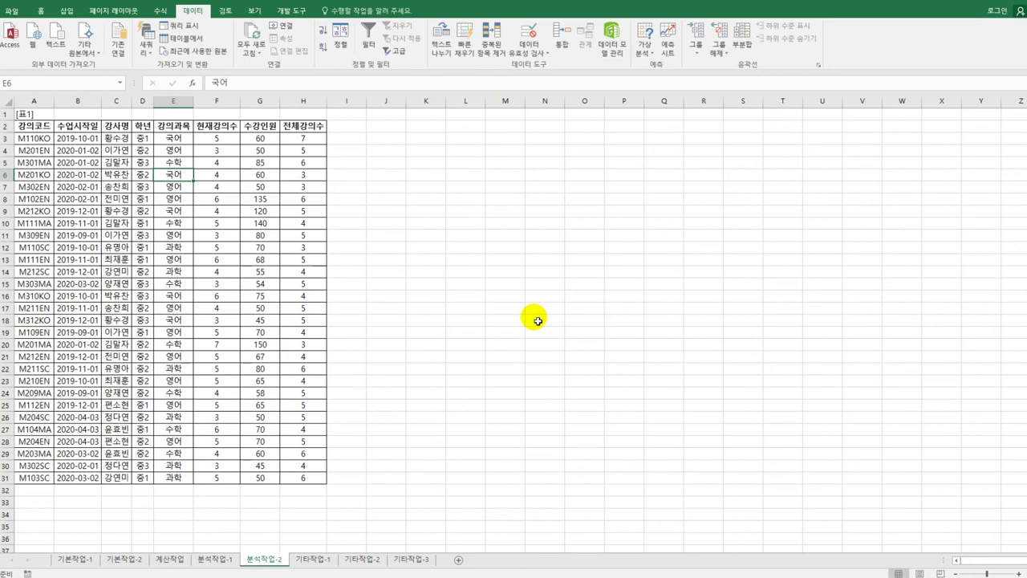
# Sort [표1] by 학년 ascending, with 강의과목 ascending as the second sort level
pyautogui.click(177, 151)
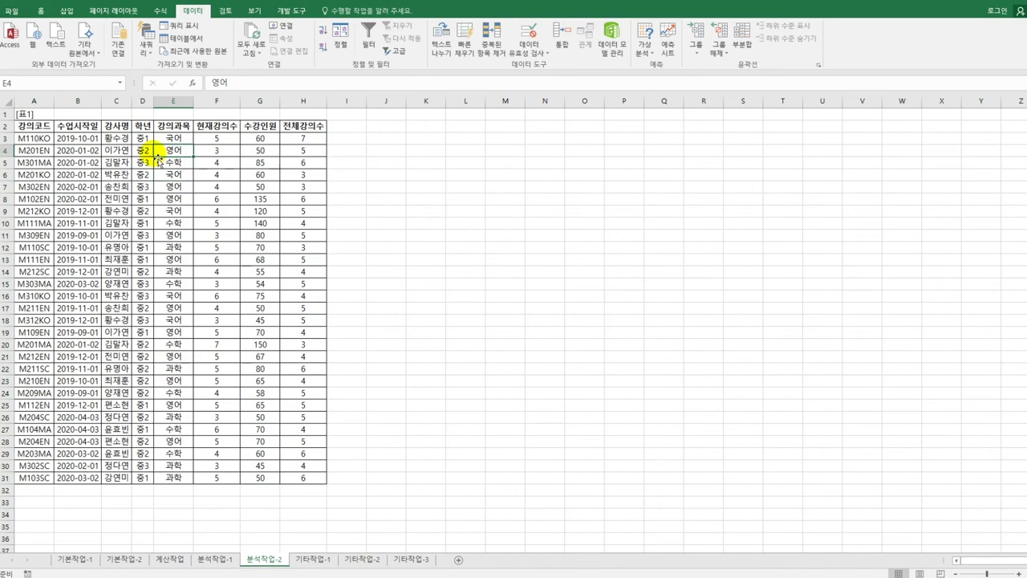
pyautogui.click(341, 36)
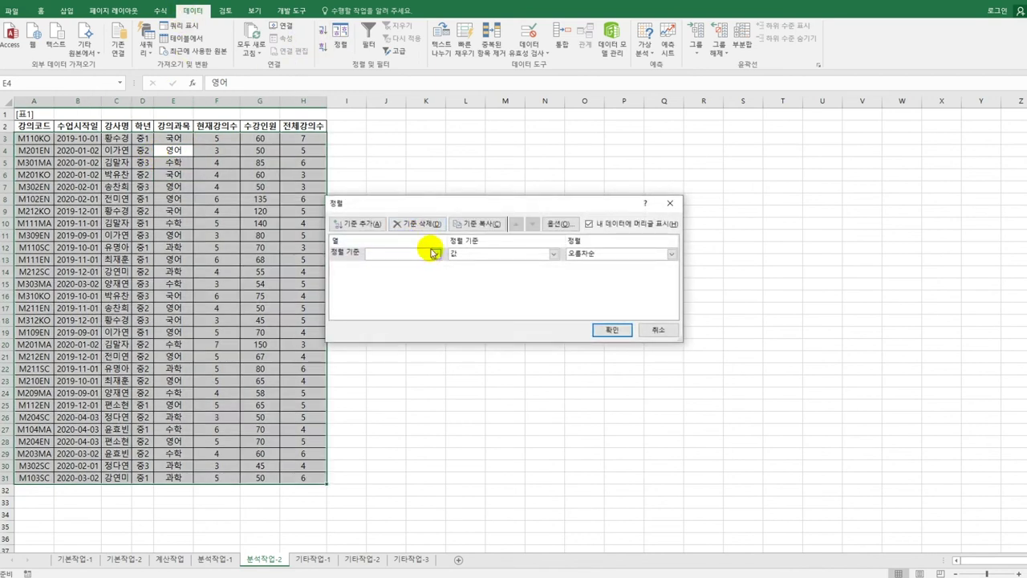
pyautogui.click(436, 255)
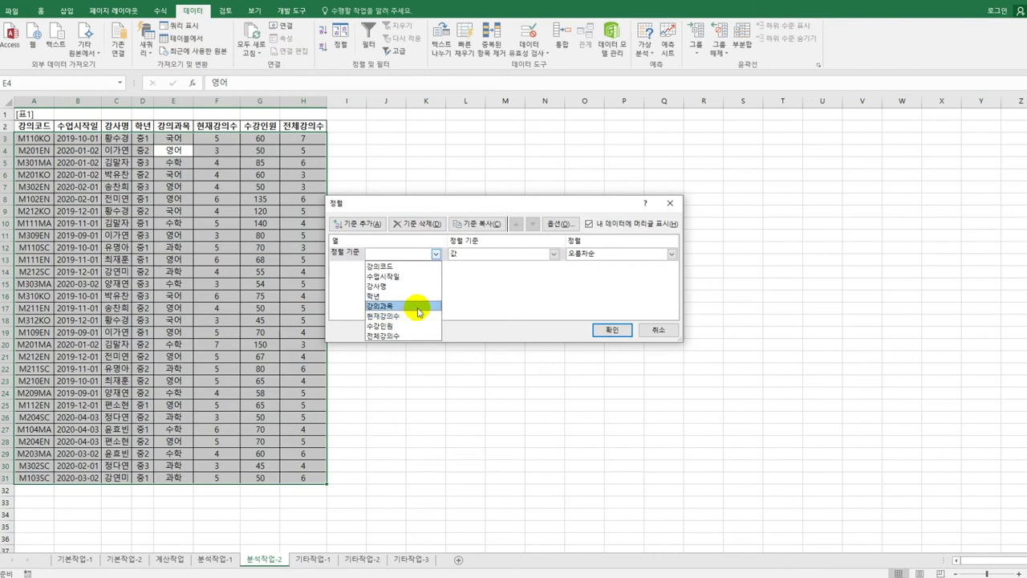
pyautogui.click(418, 297)
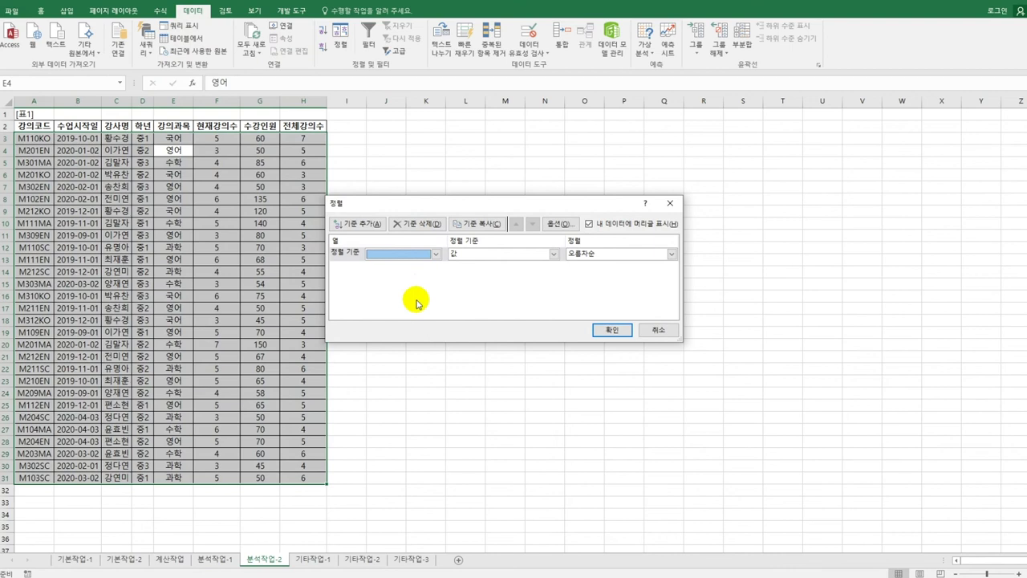
pyautogui.click(436, 254)
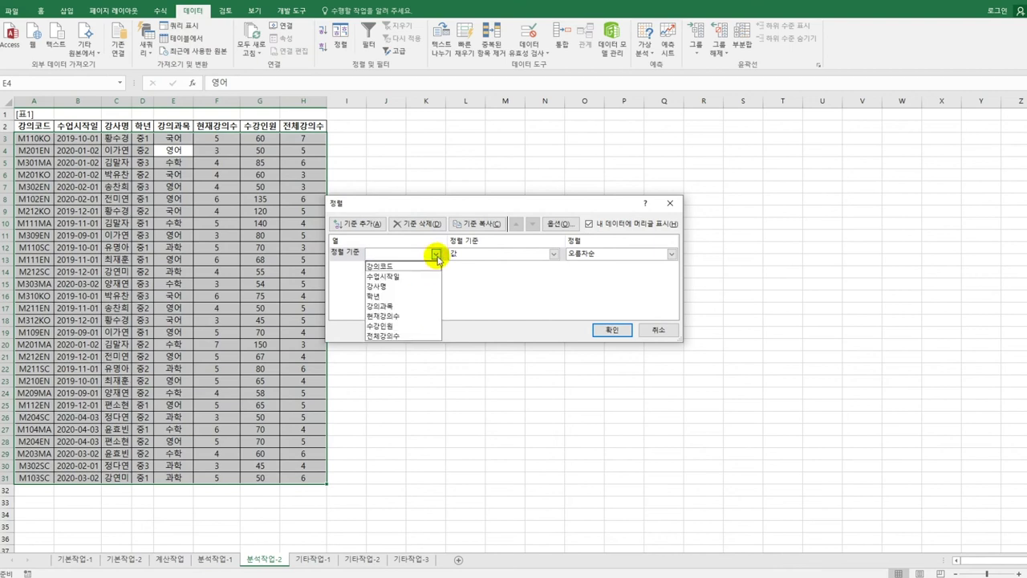
pyautogui.click(405, 296)
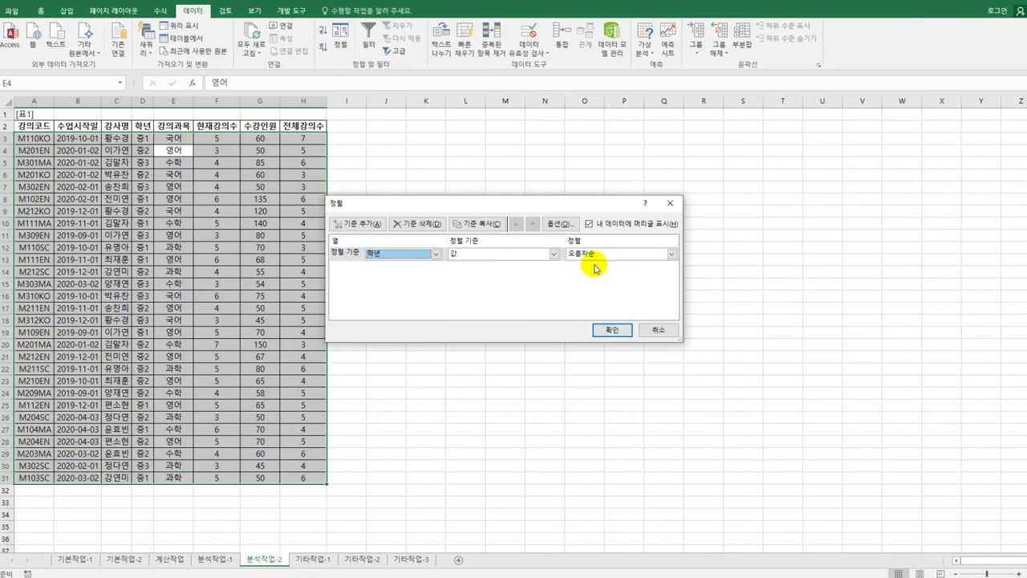
pyautogui.click(359, 223)
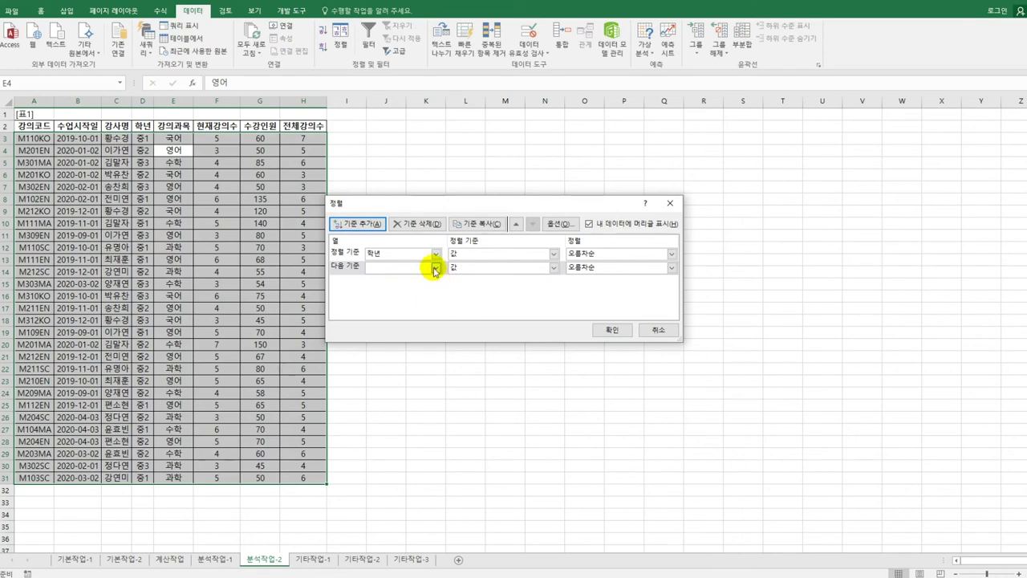
pyautogui.click(434, 269)
pyautogui.click(414, 320)
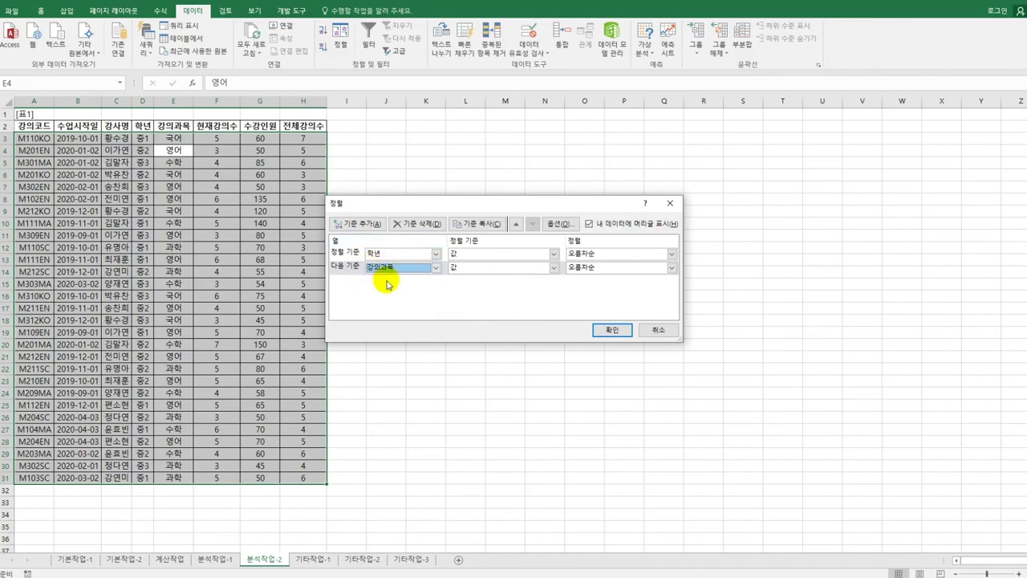
pyautogui.click(602, 333)
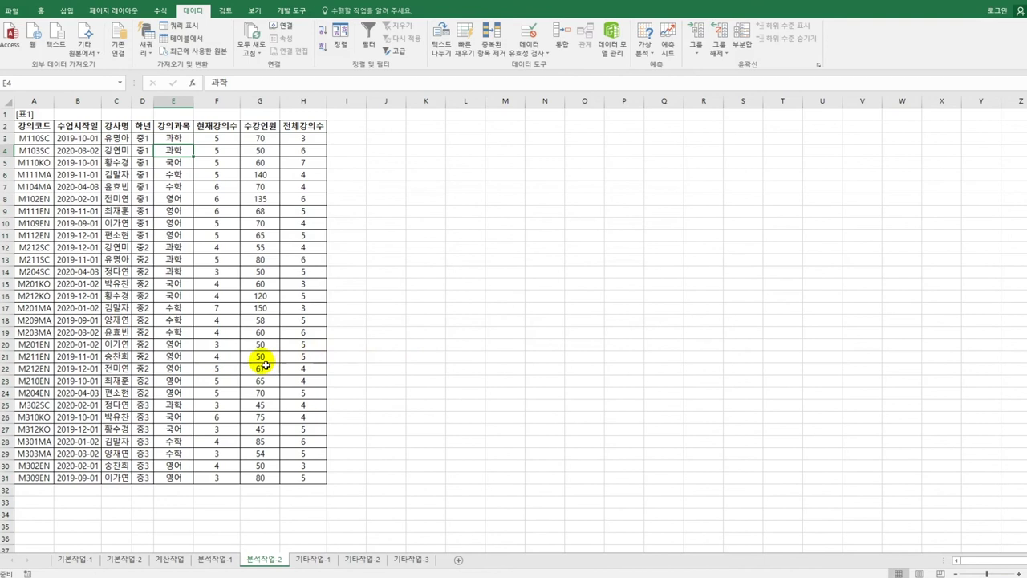
# Add subtotals to [표1] grouped by 학년, using the average (평균) of 수강인원 only
pyautogui.click(740, 47)
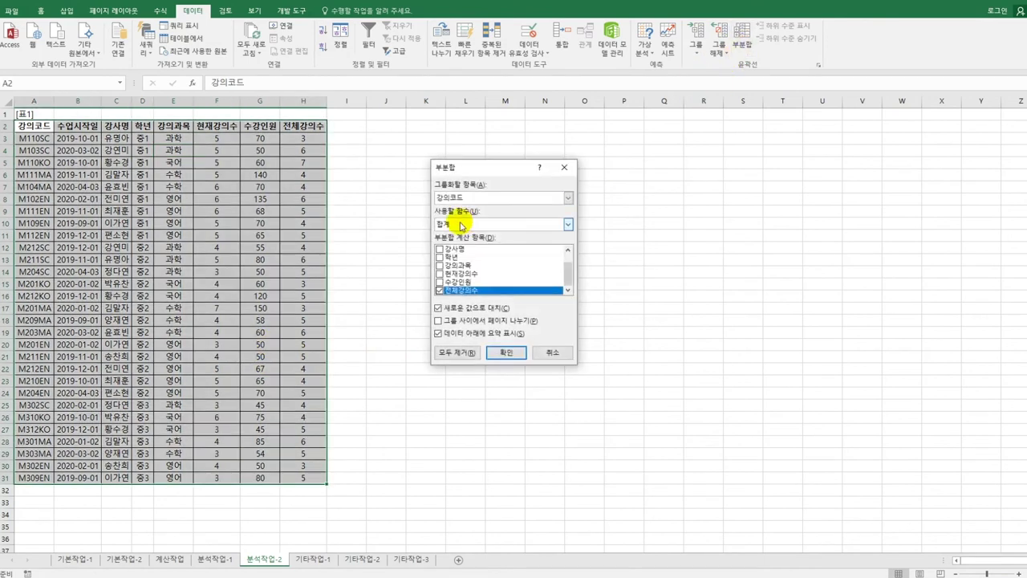
pyautogui.click(512, 198)
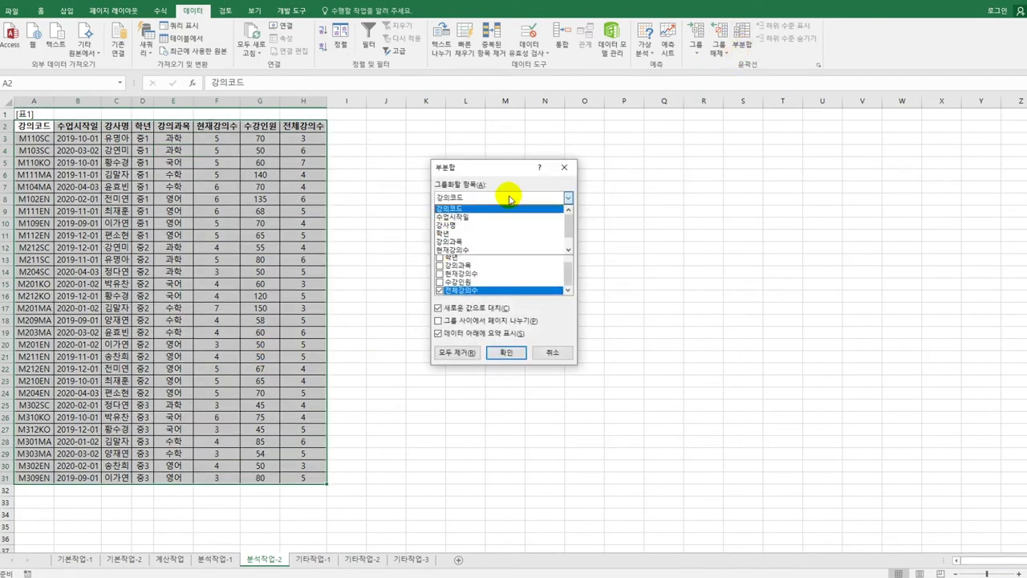
pyautogui.click(498, 234)
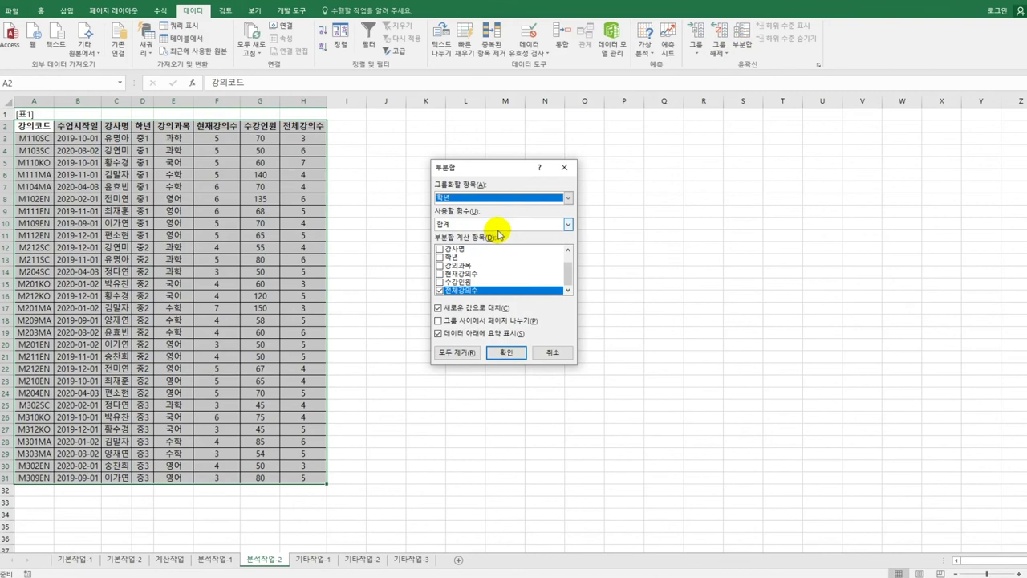
pyautogui.click(498, 228)
pyautogui.click(498, 235)
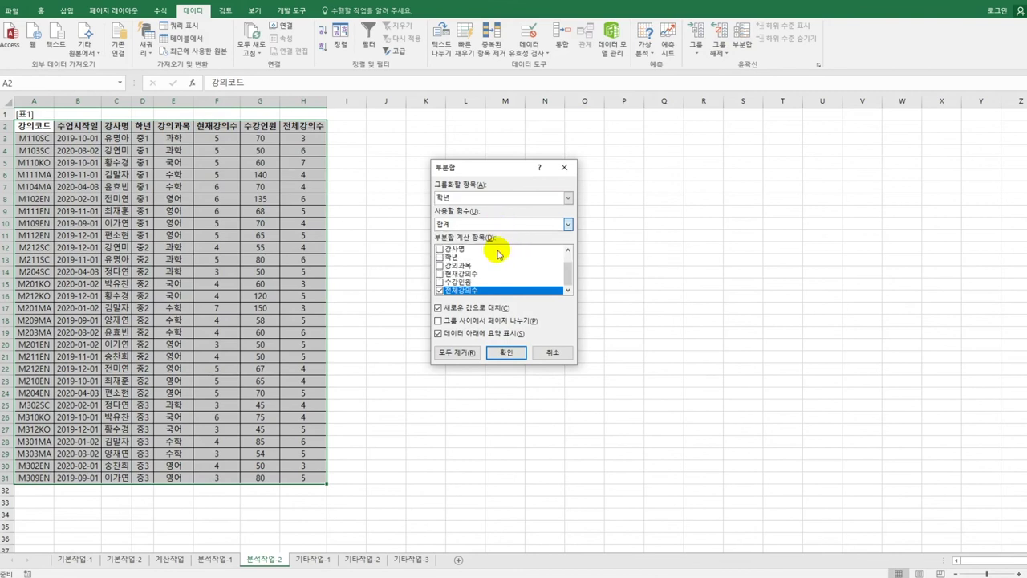
pyautogui.press('Down')
pyautogui.press('Down')
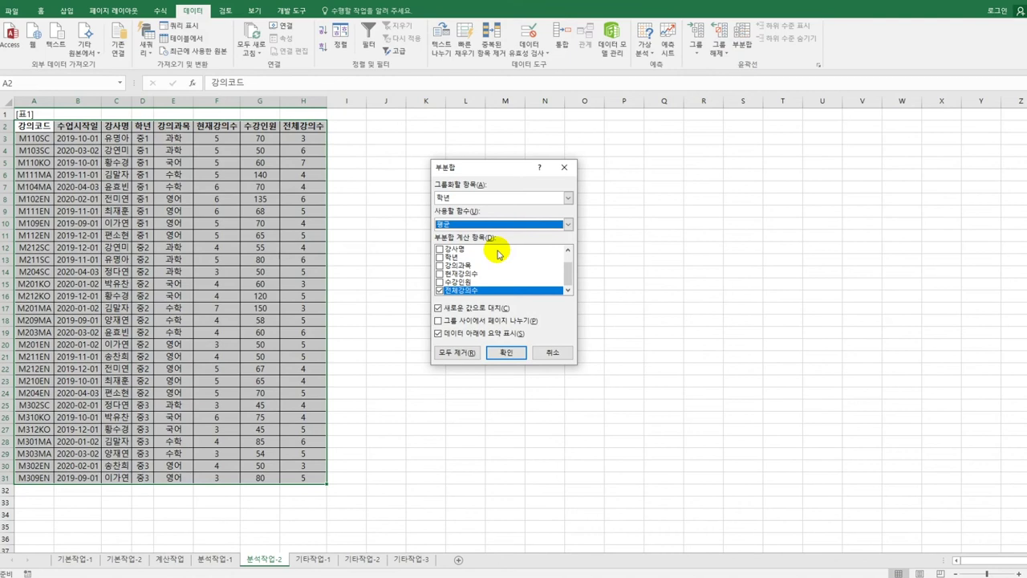
pyautogui.click(439, 290)
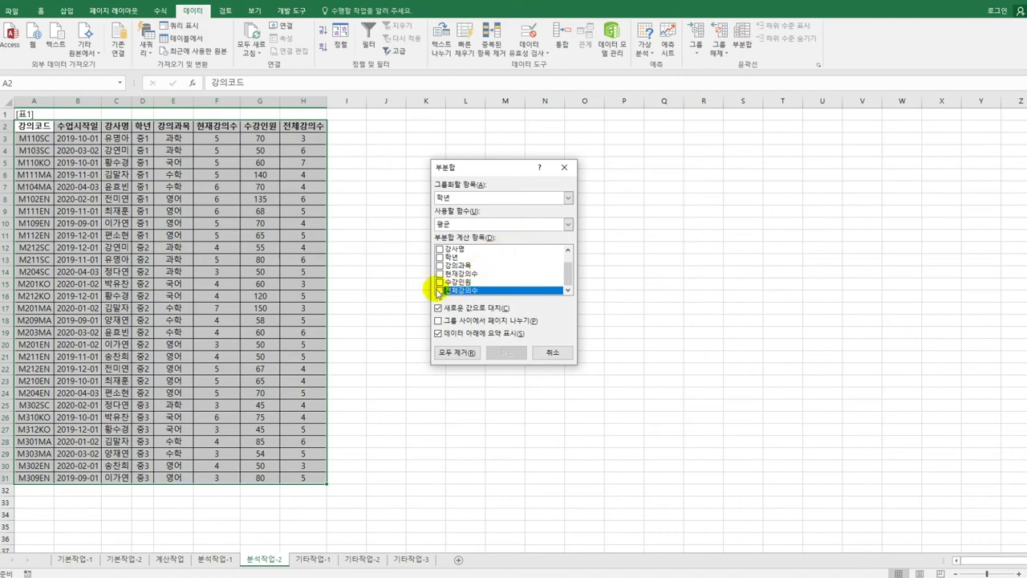
pyautogui.click(440, 282)
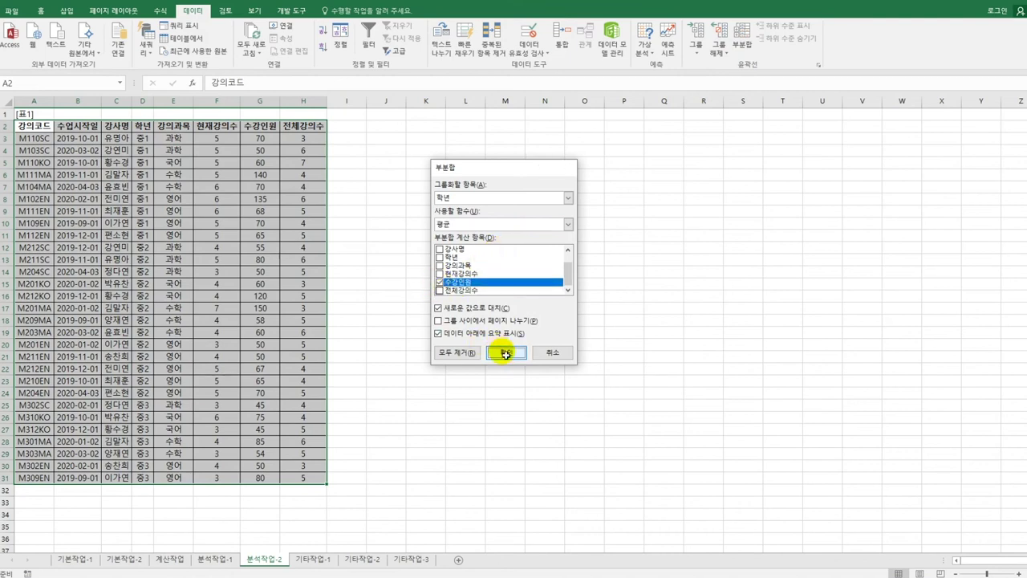
pyautogui.click(506, 354)
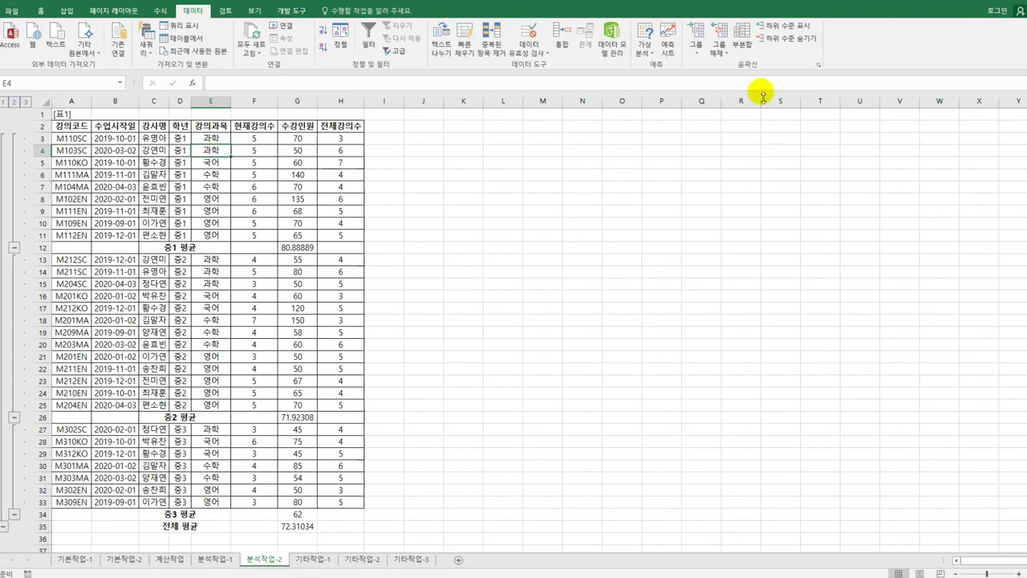
# Add nested 강의과목 subtotals counting (개수) only 전체강의수 without replacing the existing subtotals, and widen the 학년 column
pyautogui.click(743, 40)
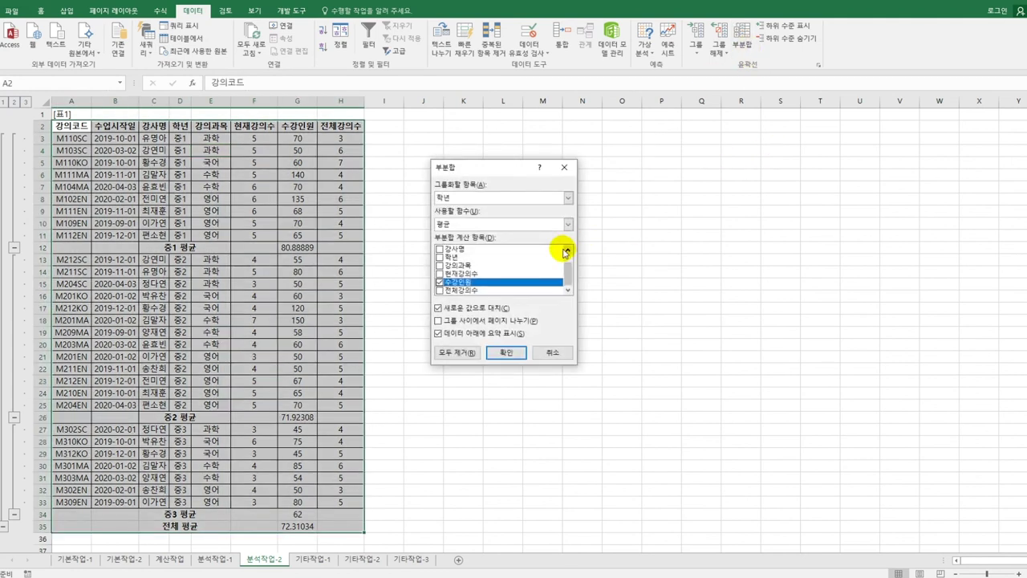
pyautogui.click(522, 223)
pyautogui.click(524, 195)
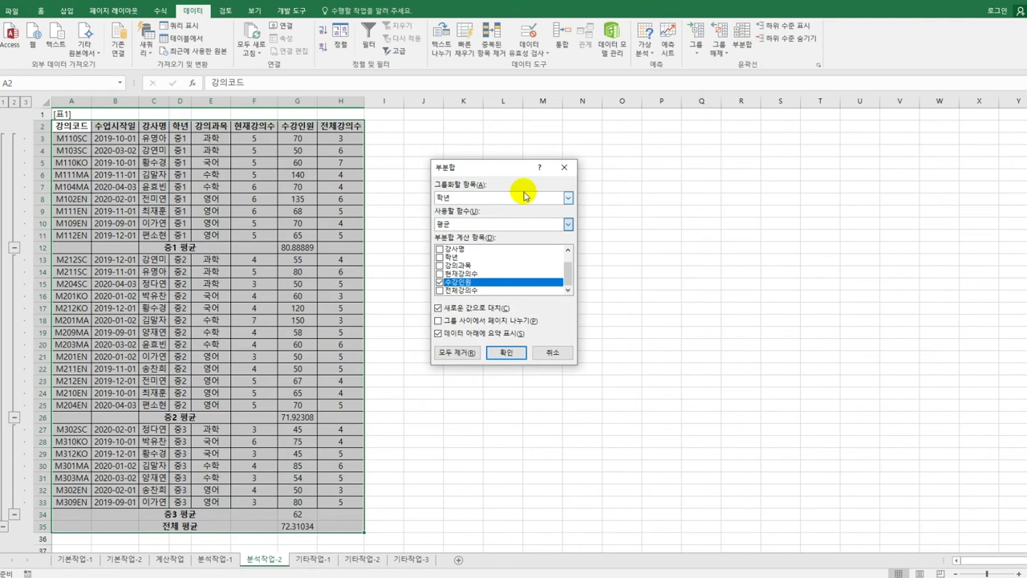
pyautogui.click(523, 195)
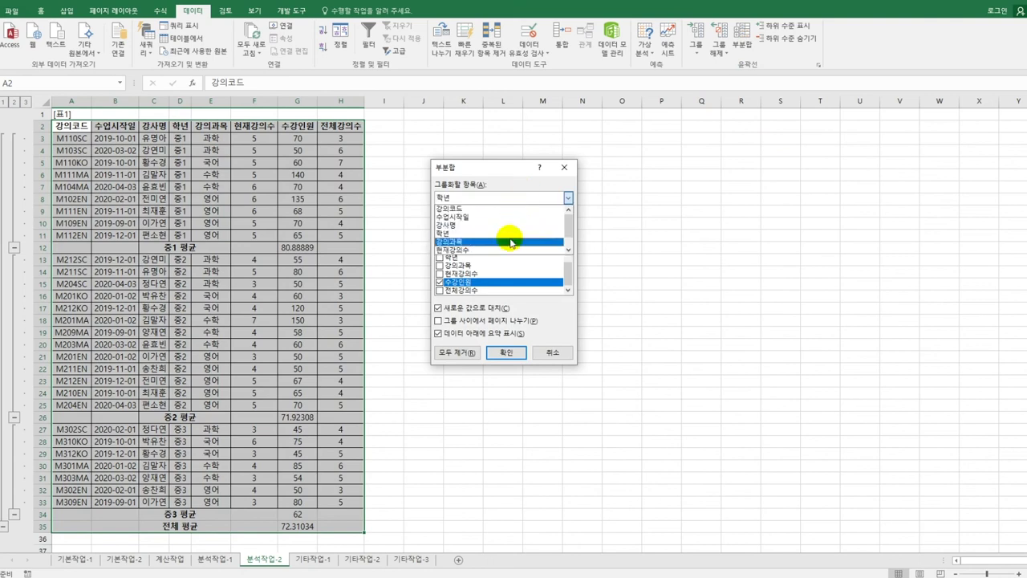
pyautogui.click(510, 242)
pyautogui.click(490, 223)
pyautogui.click(474, 237)
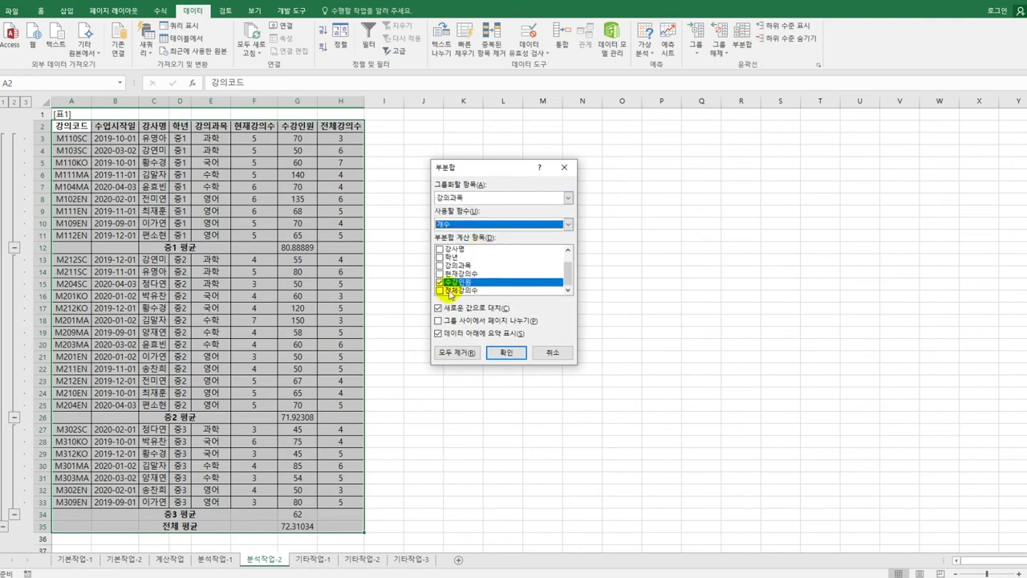
pyautogui.click(440, 283)
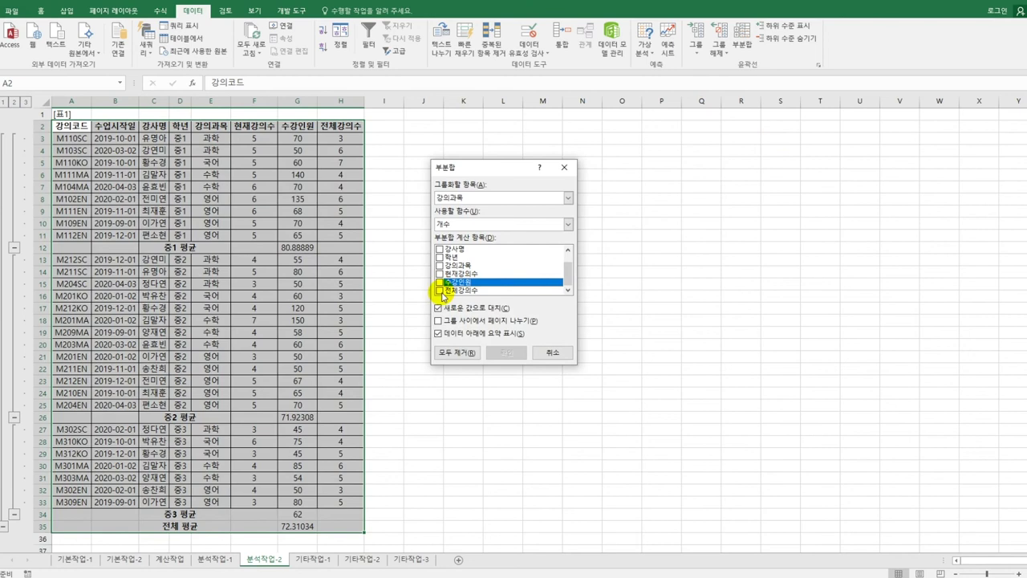
pyautogui.click(440, 290)
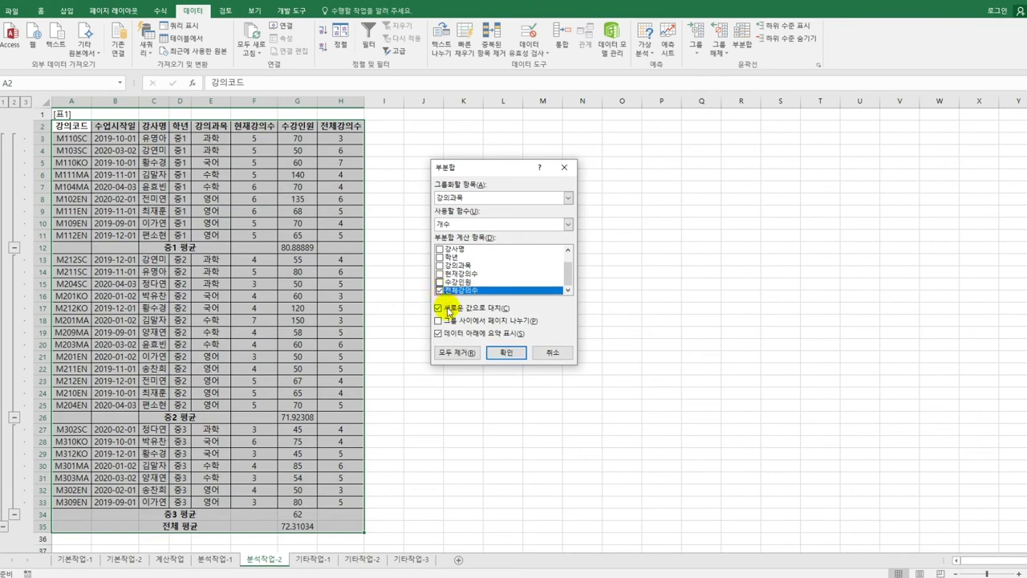
pyautogui.click(447, 312)
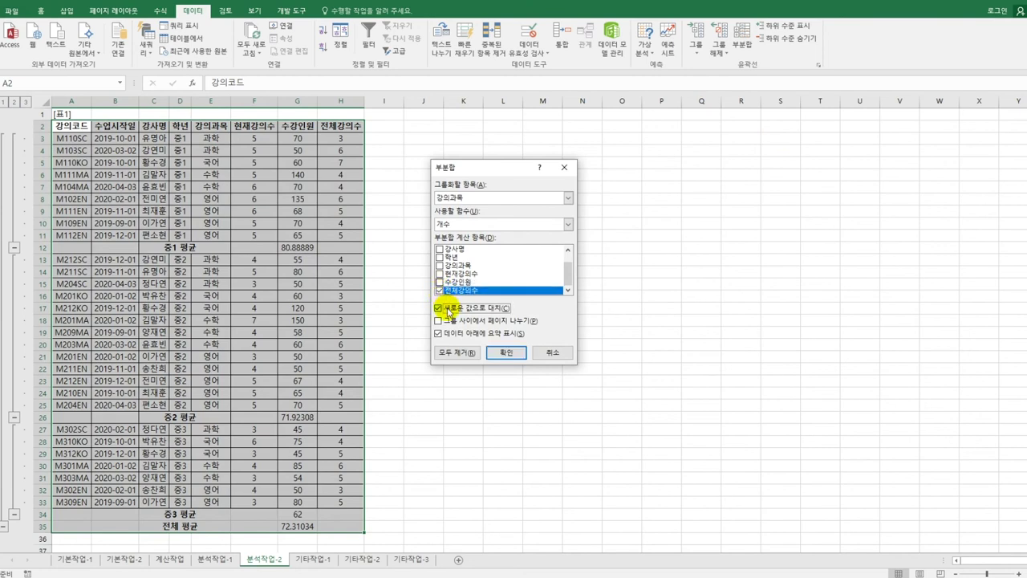
pyautogui.click(448, 312)
pyautogui.click(505, 352)
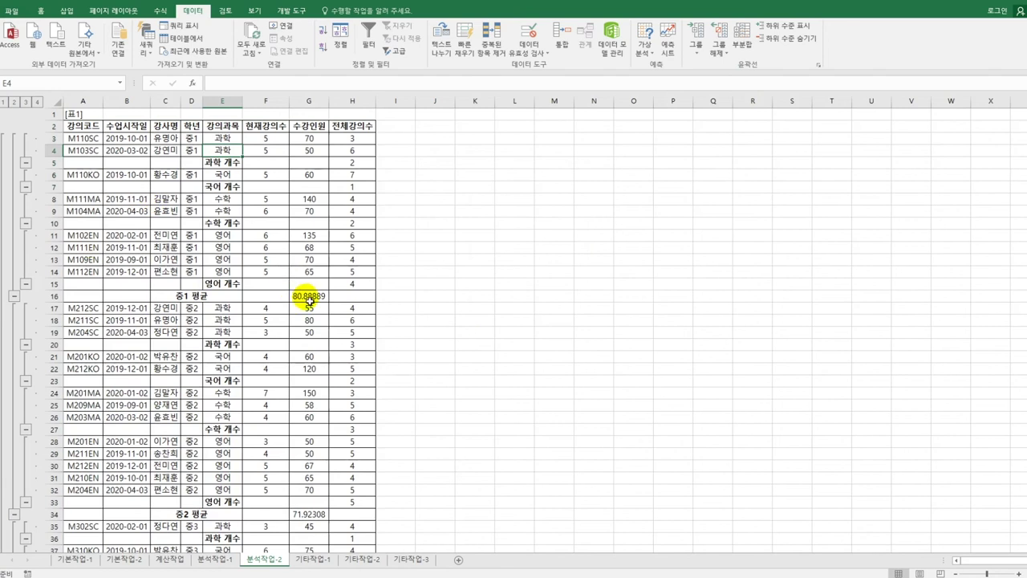
pyautogui.click(419, 295)
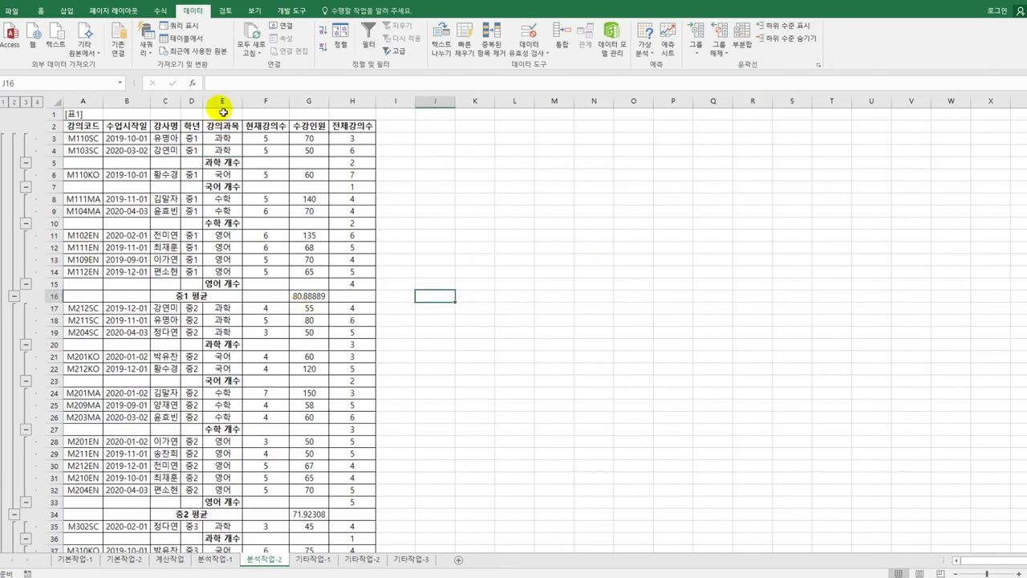
pyautogui.moveTo(202, 98); pyautogui.dragTo(225, 98)
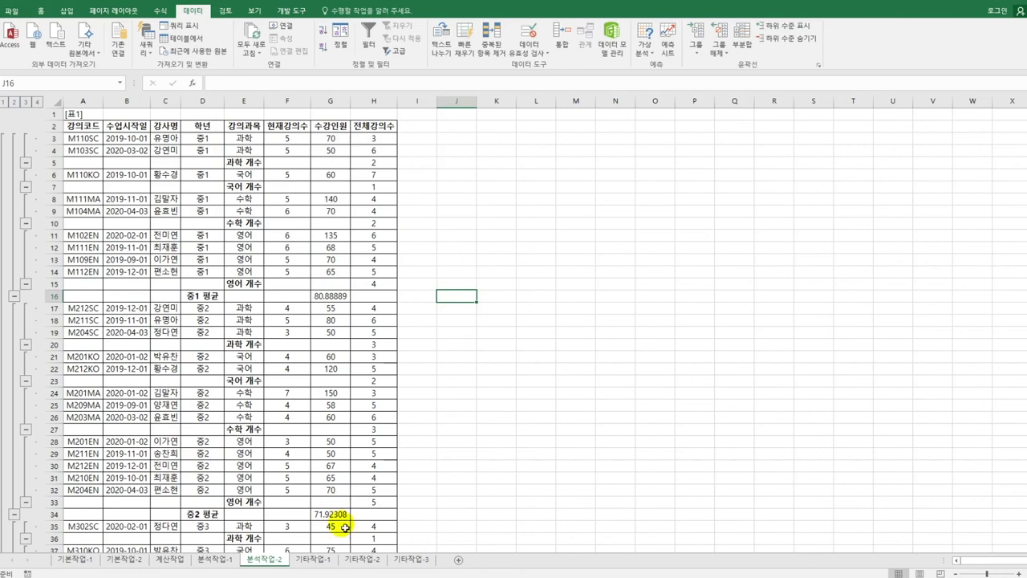
# In the chart on the 기타작업-1 sheet, change the 평균수강생 series to a line with markers (표식이 있는 꺾은선형) on the secondary axis
pyautogui.click(315, 559)
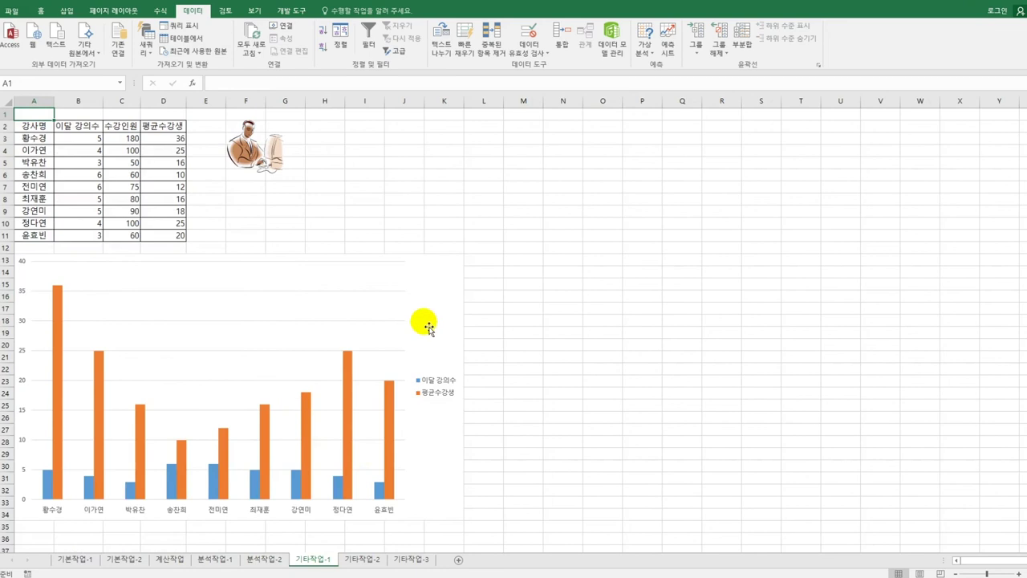
pyautogui.click(429, 322)
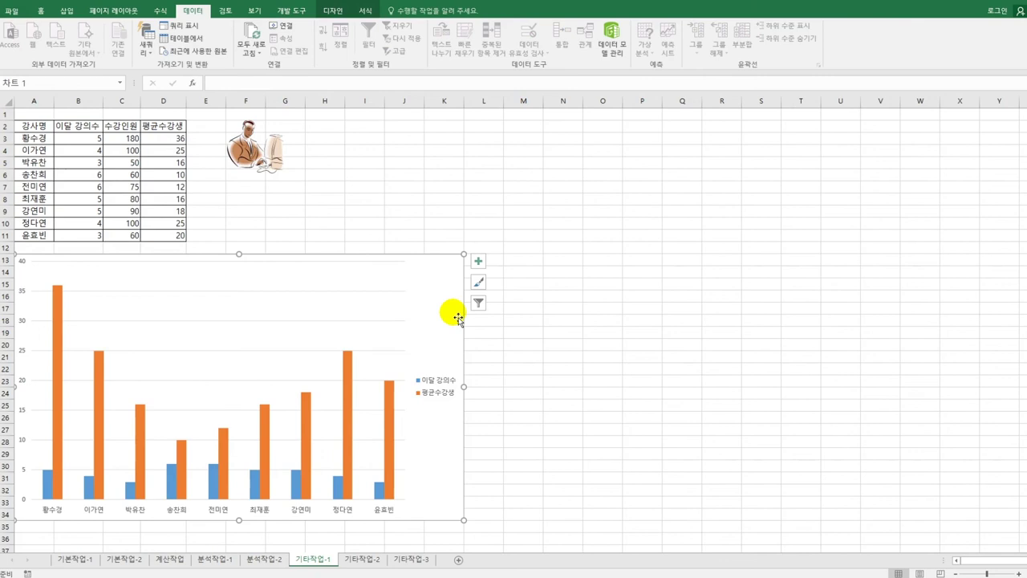
pyautogui.click(350, 366)
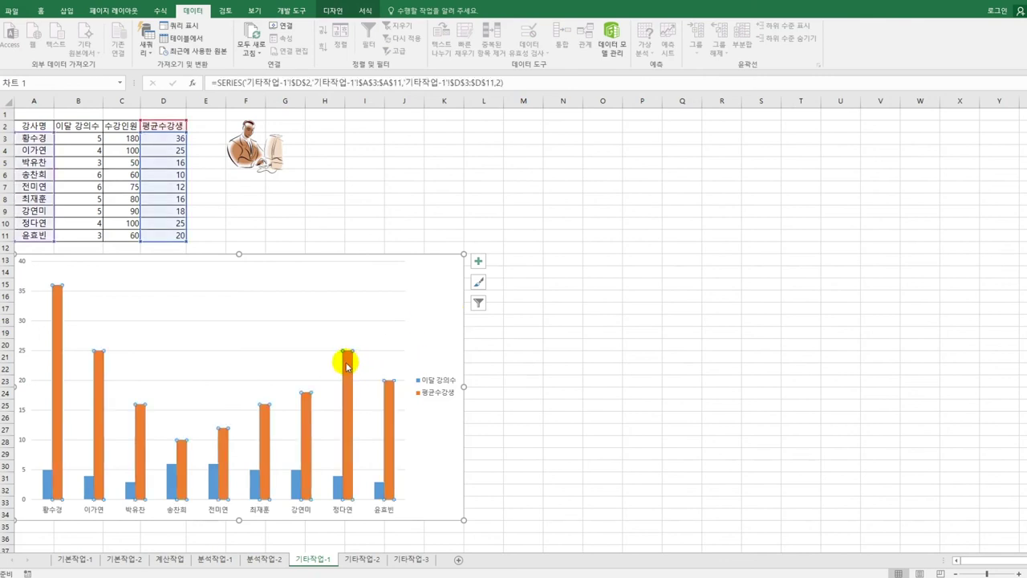
pyautogui.rightClick(347, 366)
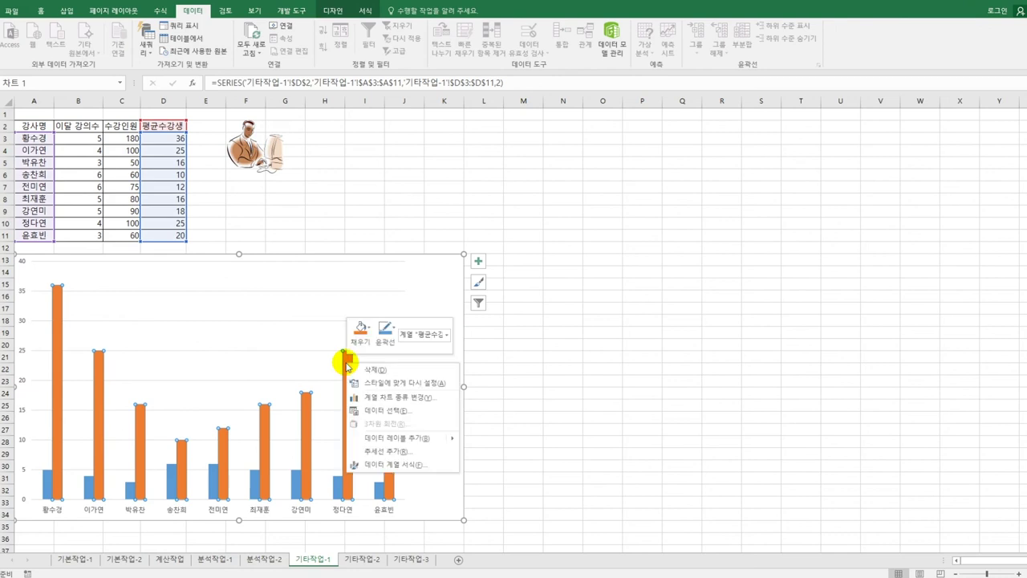
pyautogui.click(387, 393)
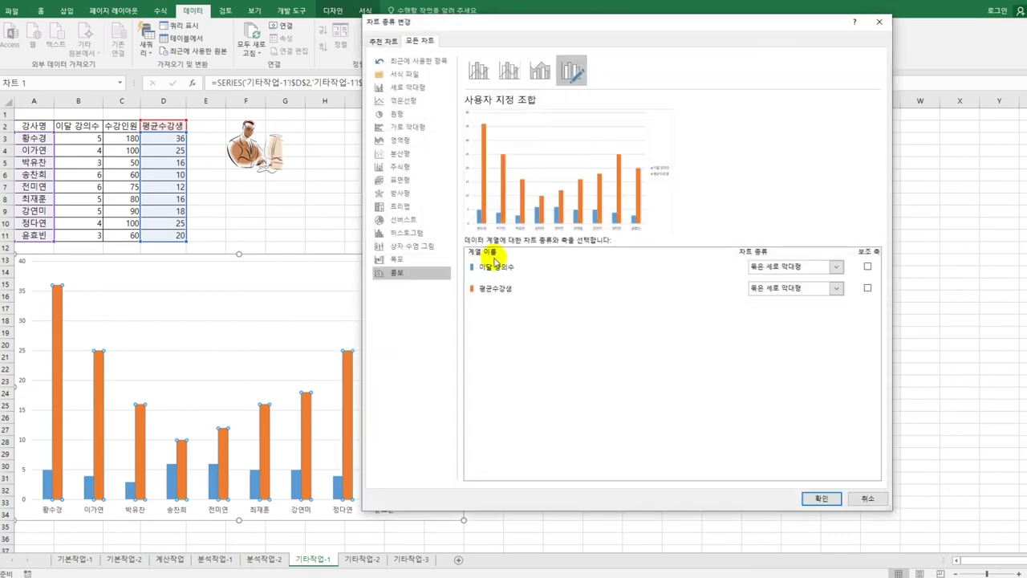
pyautogui.click(502, 290)
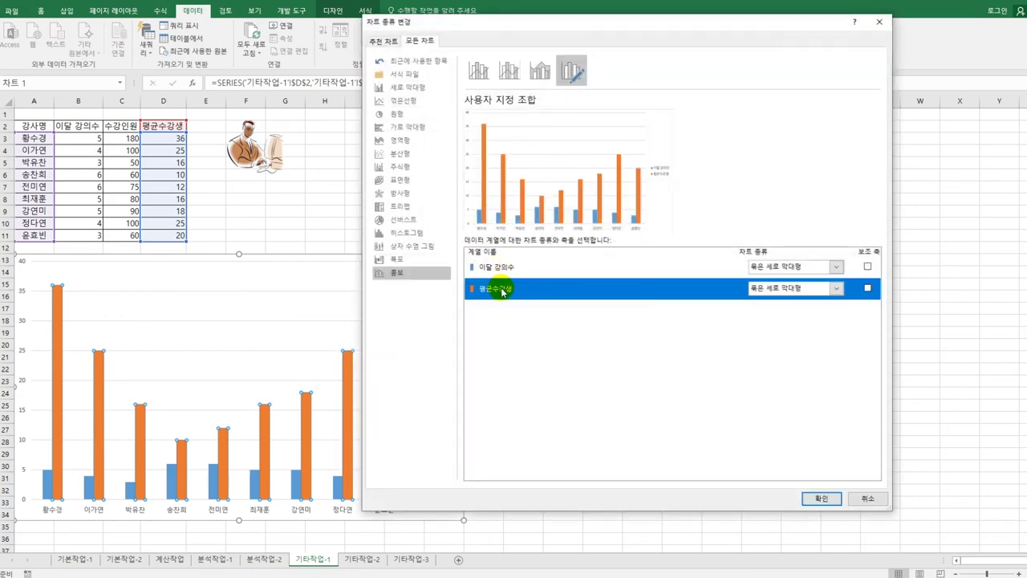
pyautogui.click(817, 293)
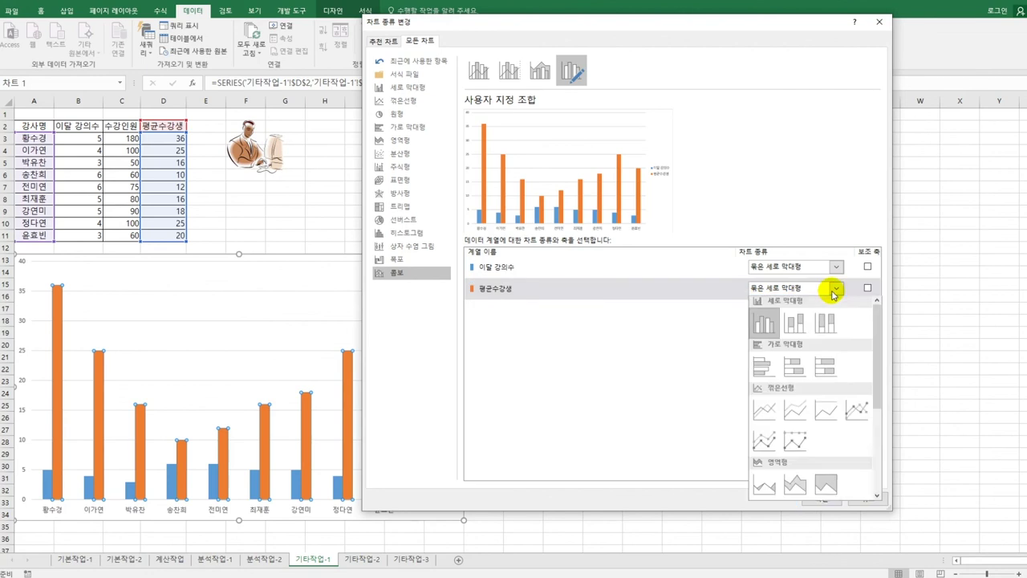
pyautogui.click(855, 407)
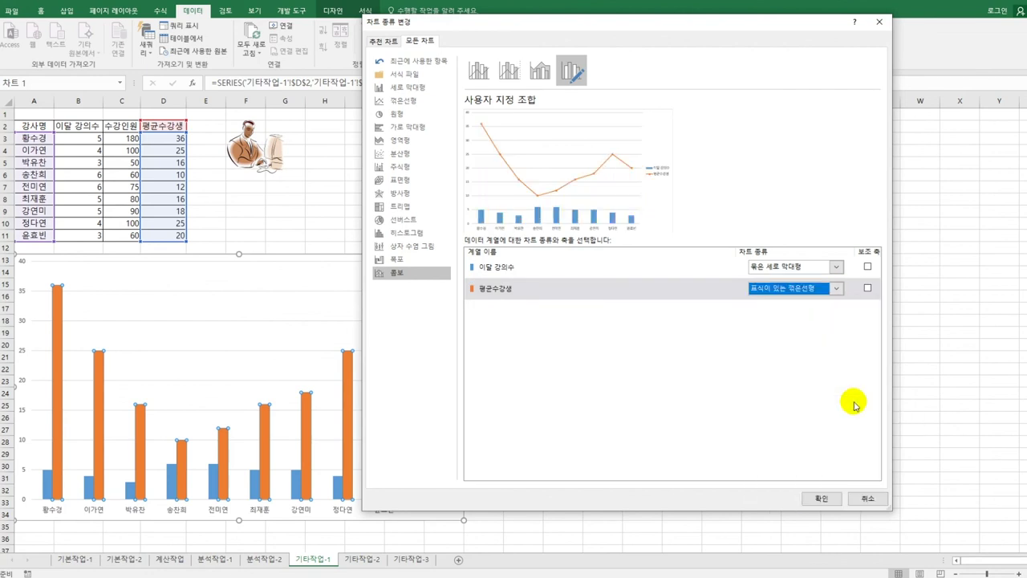
pyautogui.click(868, 289)
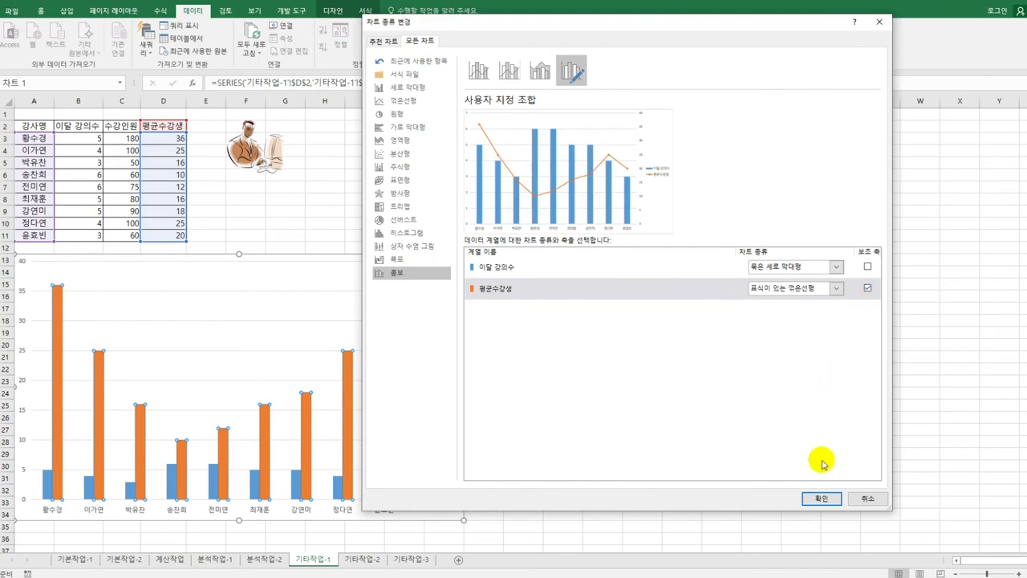
pyautogui.click(820, 498)
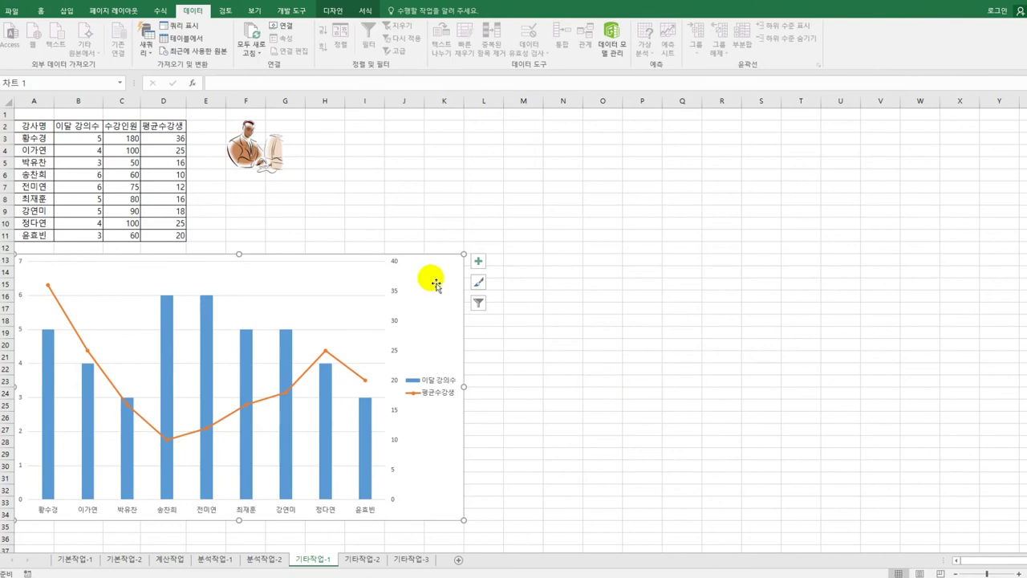
# Apply the first quick layout in the fourth row of the gallery to the chart, adding a title and line data labels
pyautogui.click(339, 13)
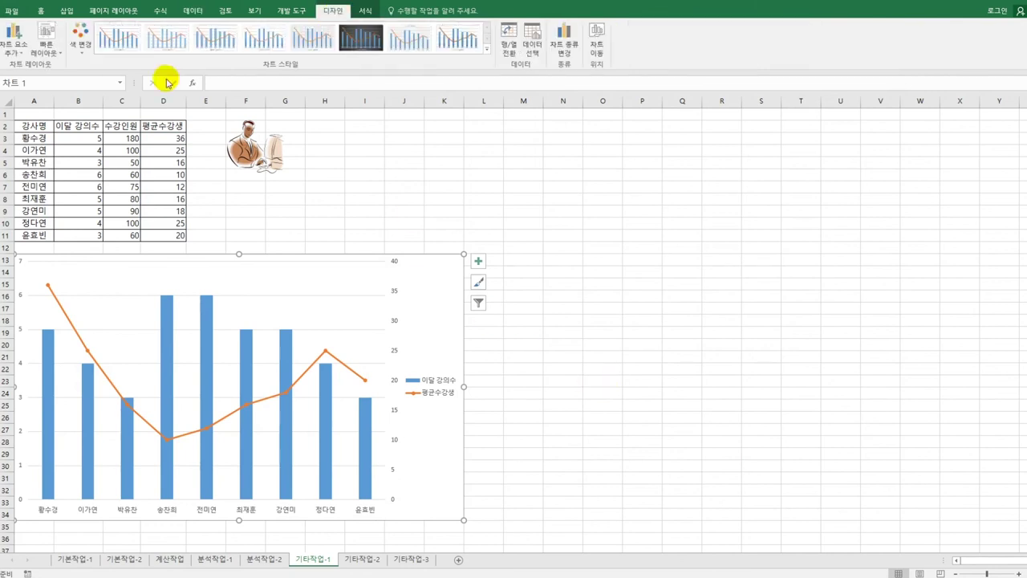
pyautogui.click(38, 50)
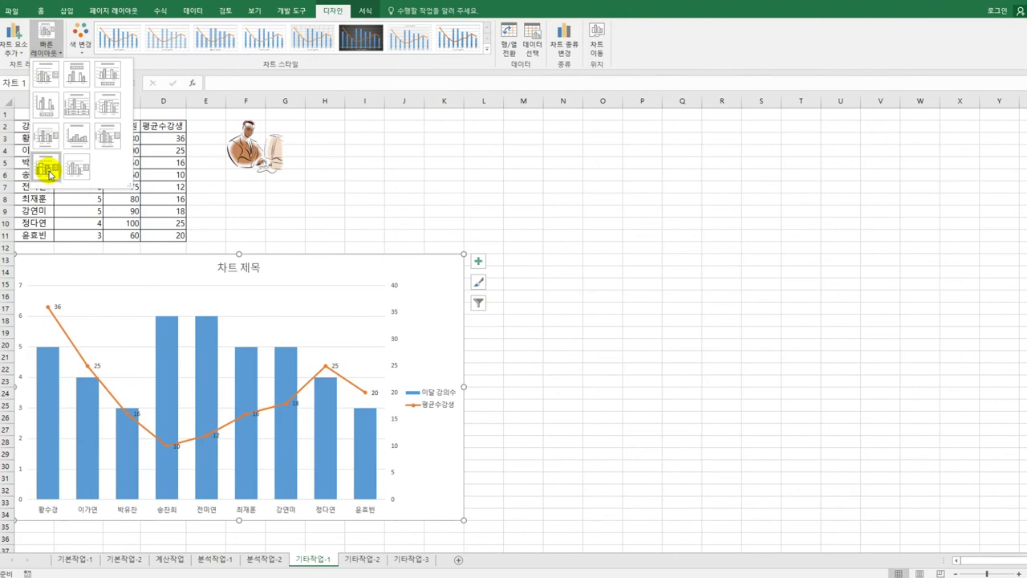
pyautogui.click(49, 172)
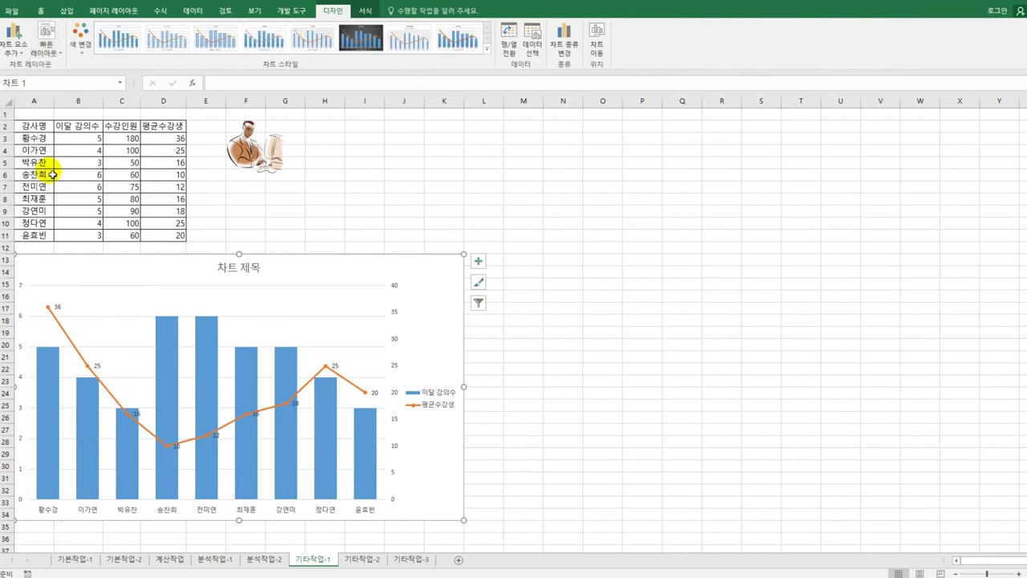
# Replace the placeholder chart title with 강사별 강의수와 평균수강생
pyautogui.click(236, 268)
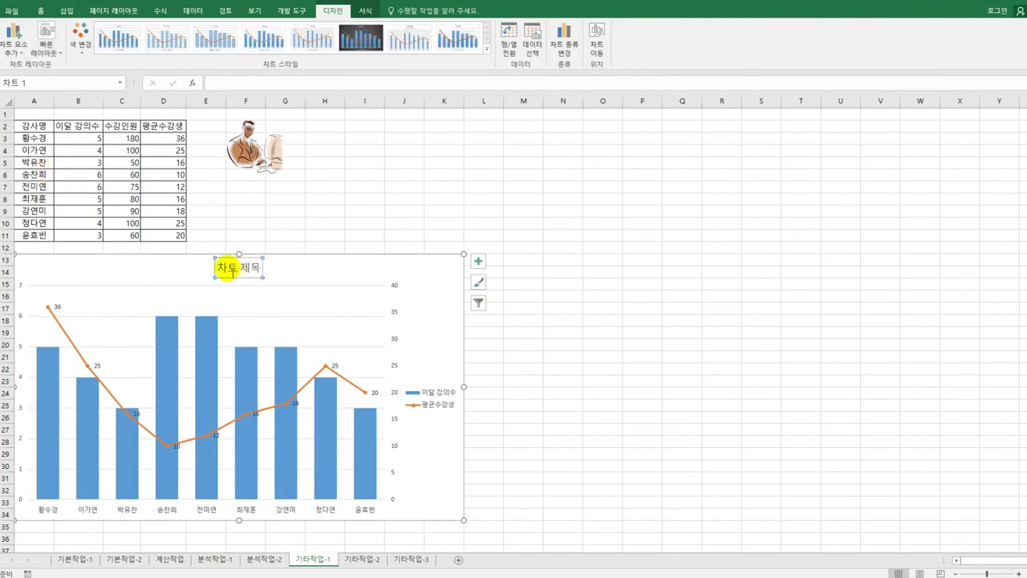
pyautogui.moveTo(220, 269); pyautogui.dragTo(264, 270)
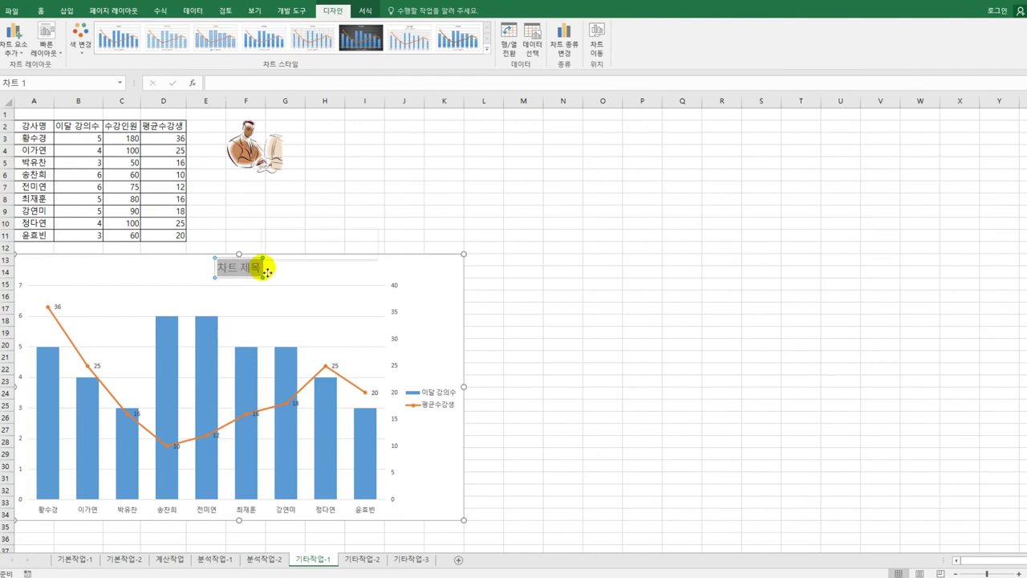
pyautogui.press('Delete')
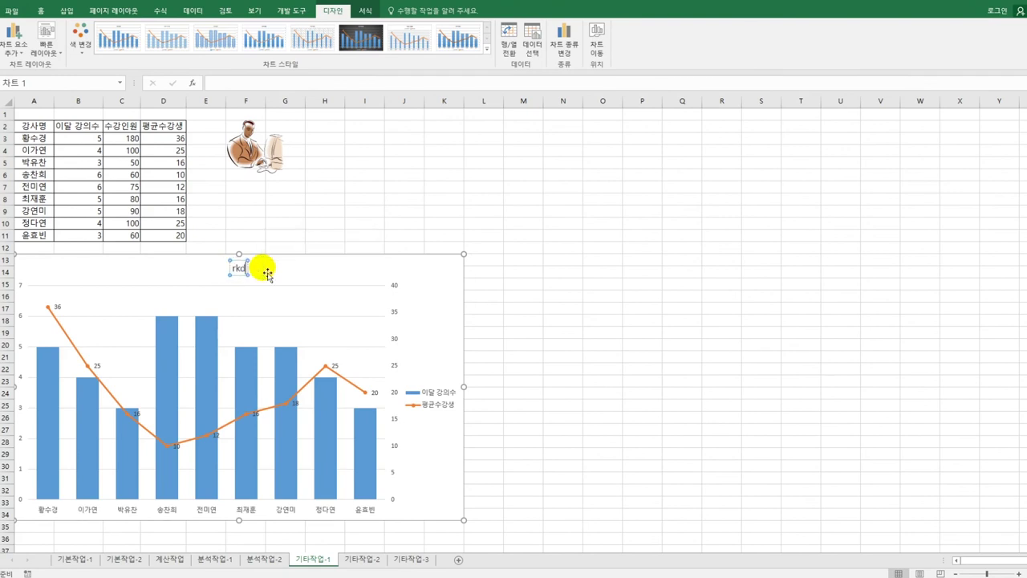
pyautogui.write('강사별 강의수와')
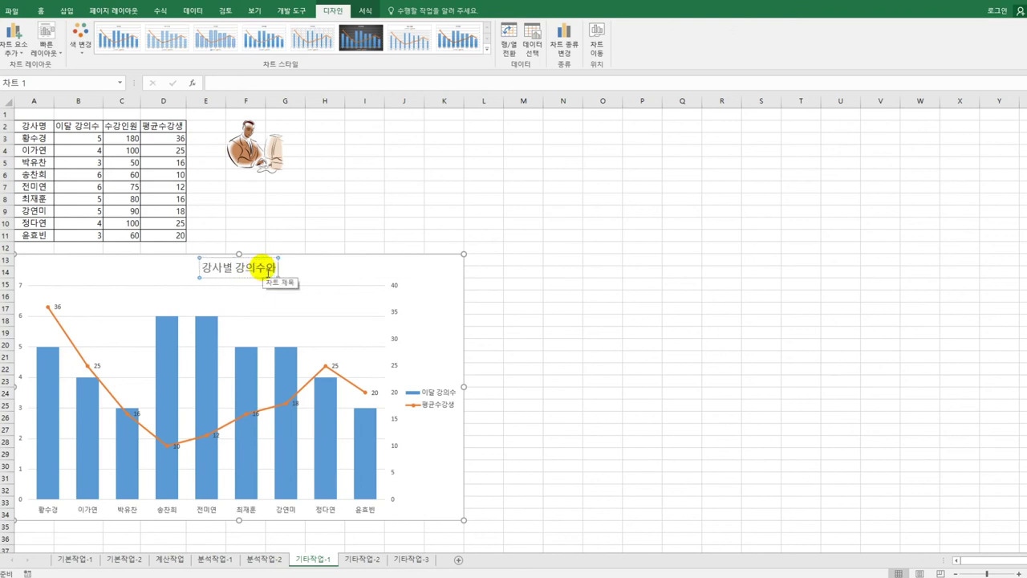
pyautogui.write(' 평균수강새')
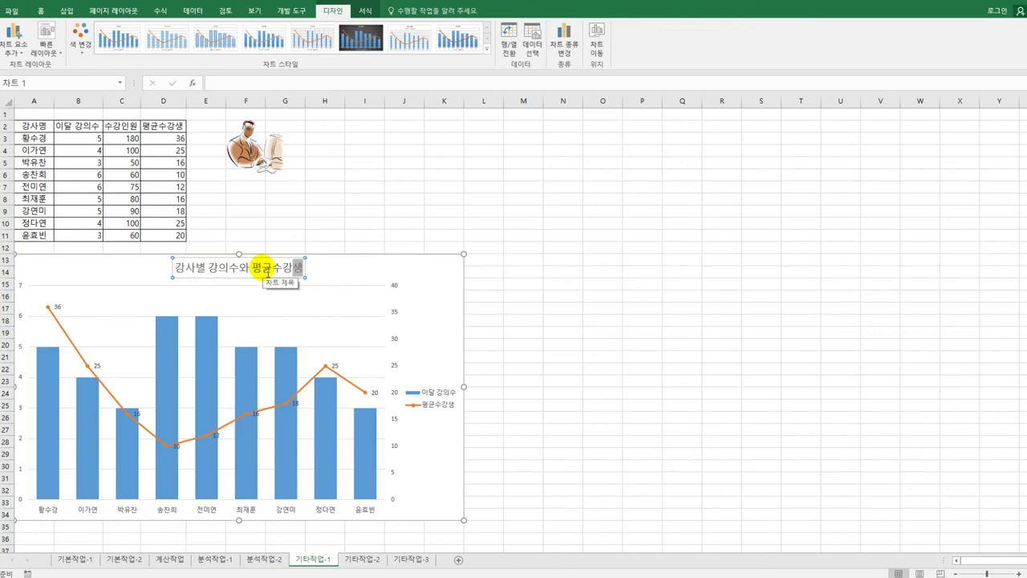
pyautogui.click(438, 332)
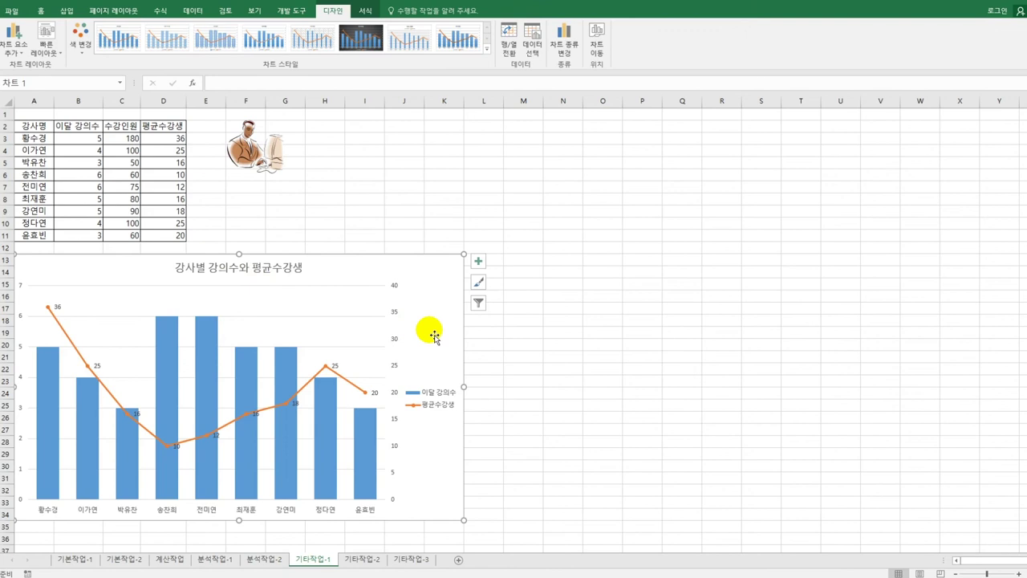
# Add primary vertical (기본 세로) and secondary vertical (보조 세로) axis titles to the chart
pyautogui.click(478, 261)
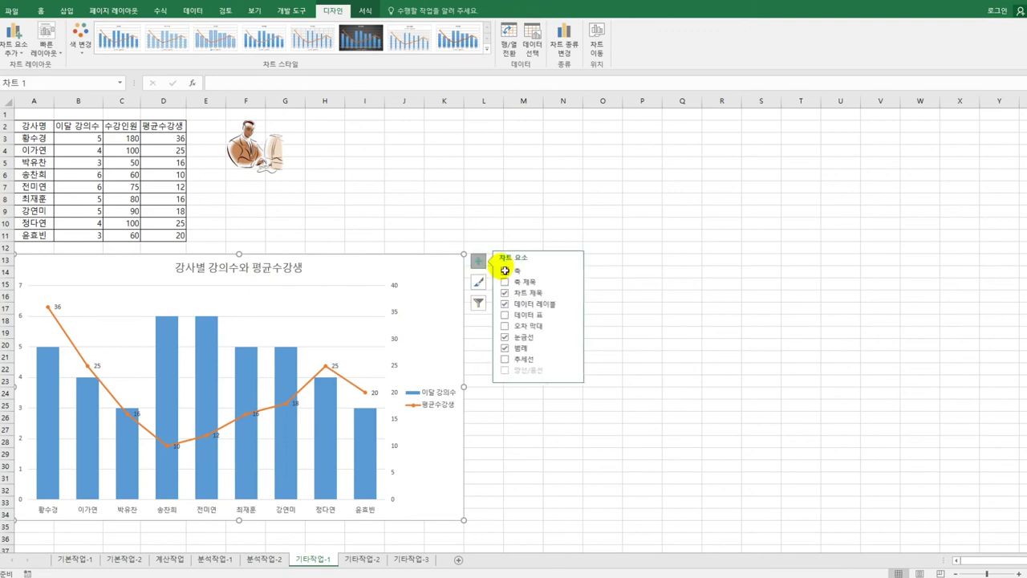
pyautogui.moveTo(572, 283)
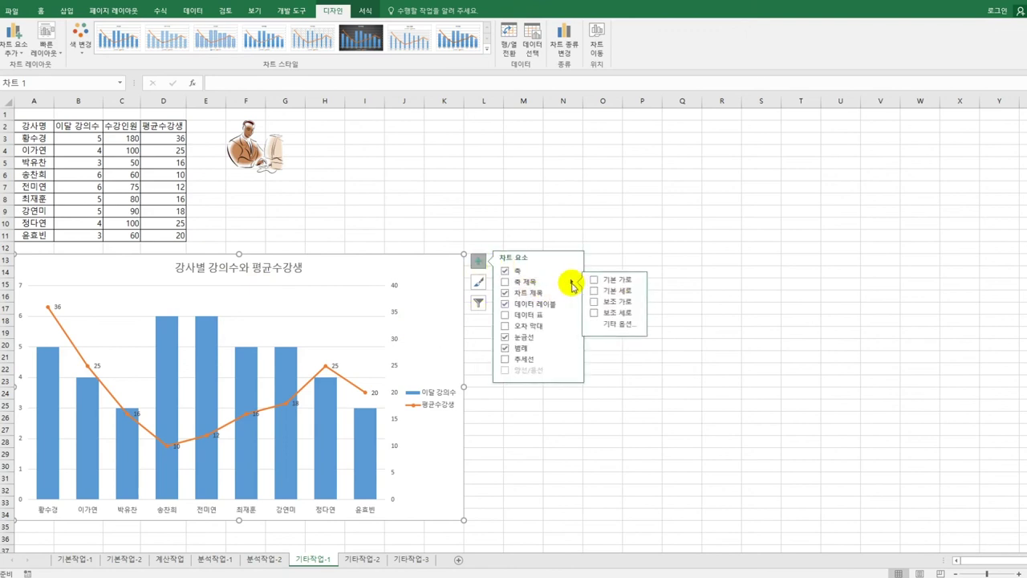
pyautogui.click(618, 291)
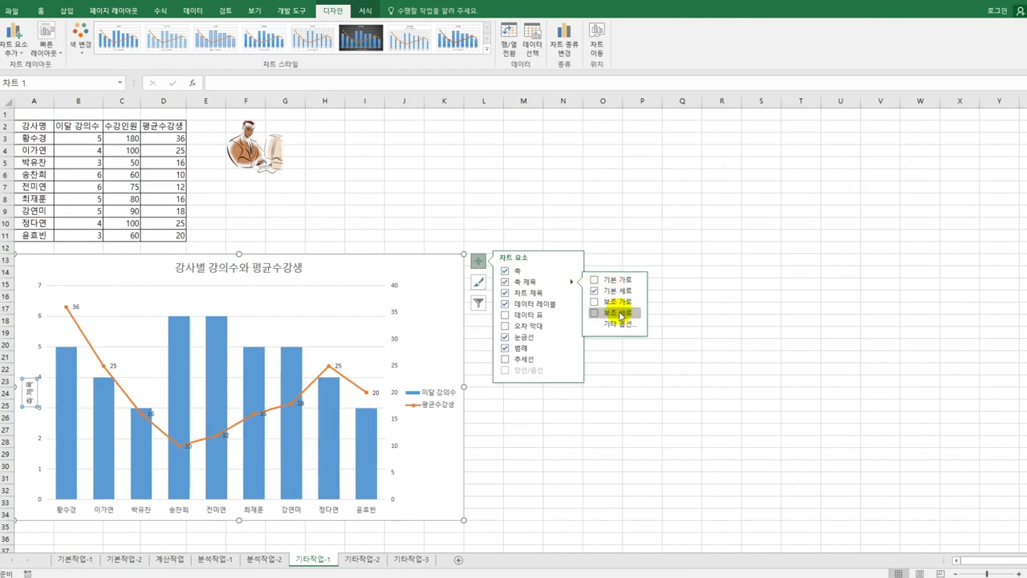
pyautogui.click(620, 314)
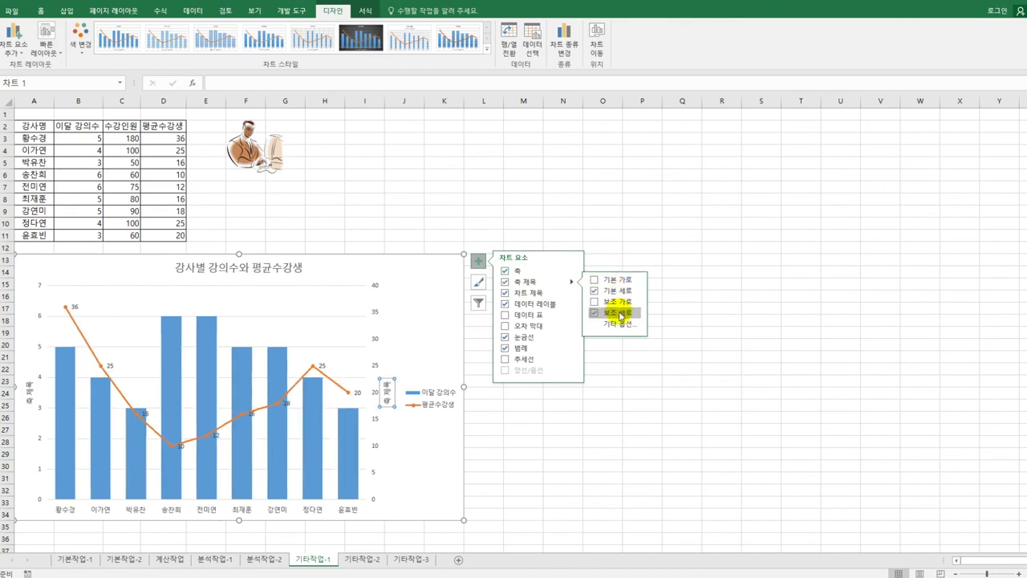
# Change the primary vertical axis title to 강의수 and the secondary vertical axis title to 수강생
pyautogui.click(35, 402)
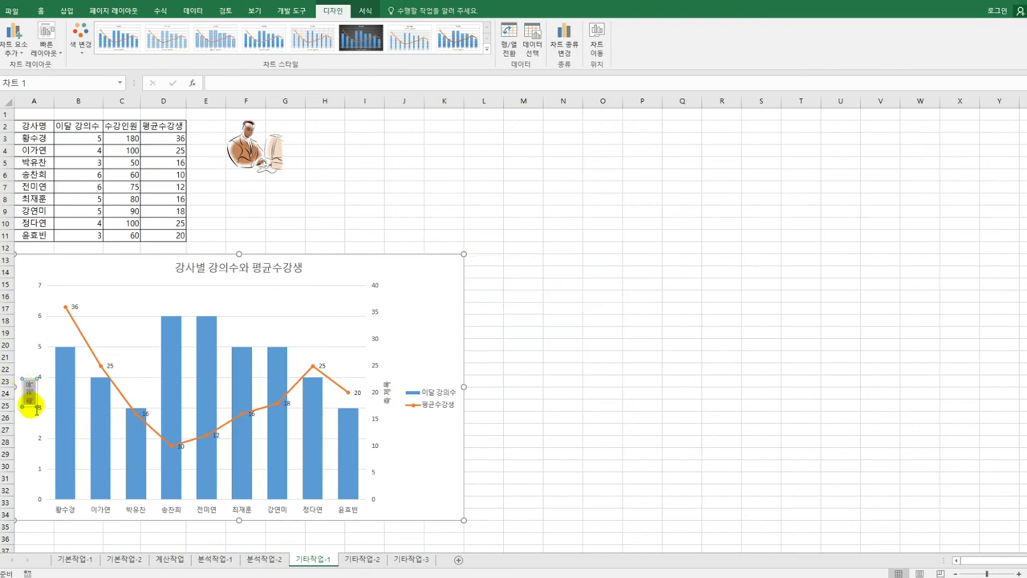
pyautogui.rightClick(36, 409)
pyautogui.click(36, 409)
pyautogui.write('이달 강의수')
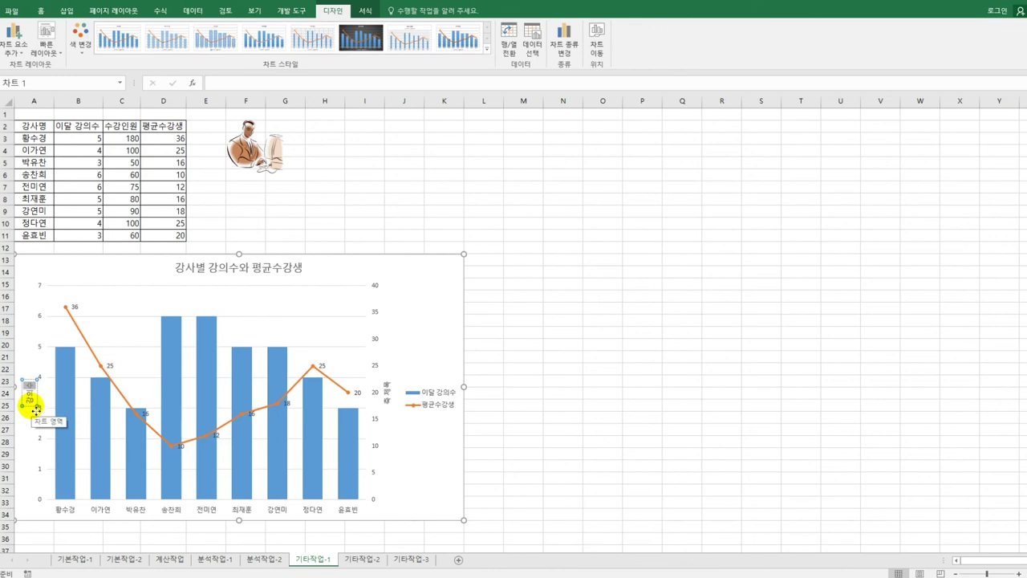
pyautogui.click(391, 395)
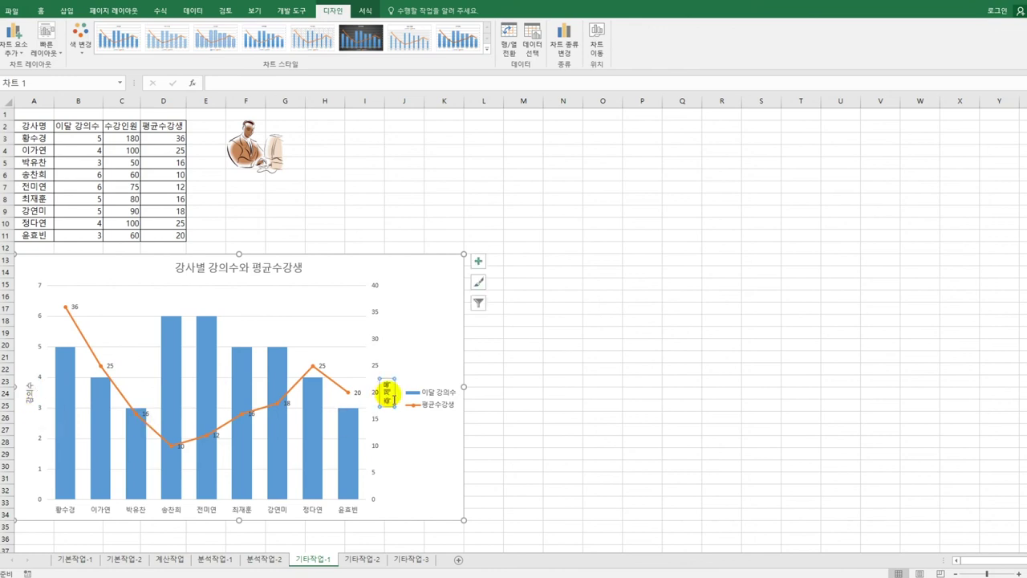
pyautogui.click(389, 401)
pyautogui.rightClick(388, 406)
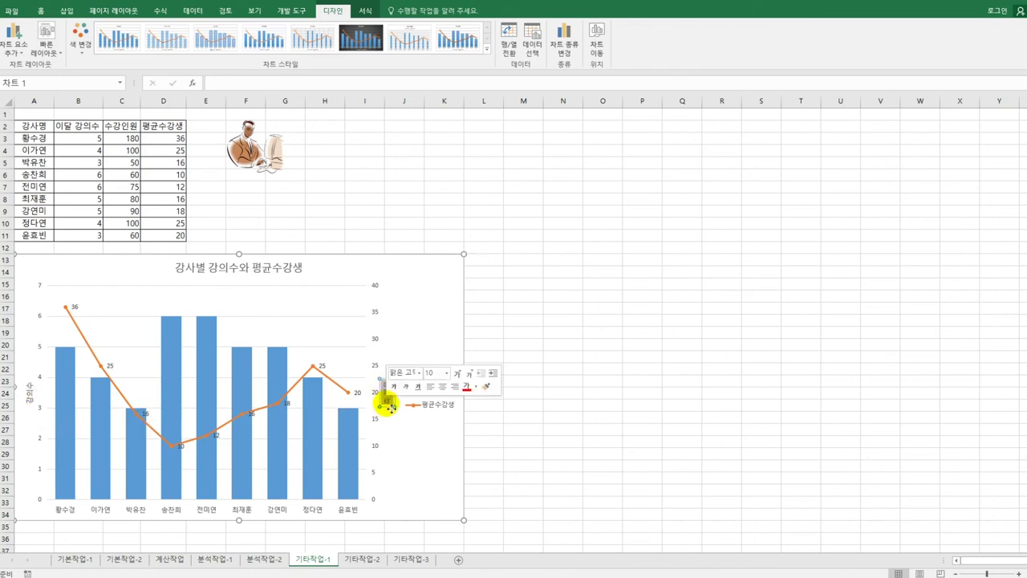
pyautogui.write('평균수')
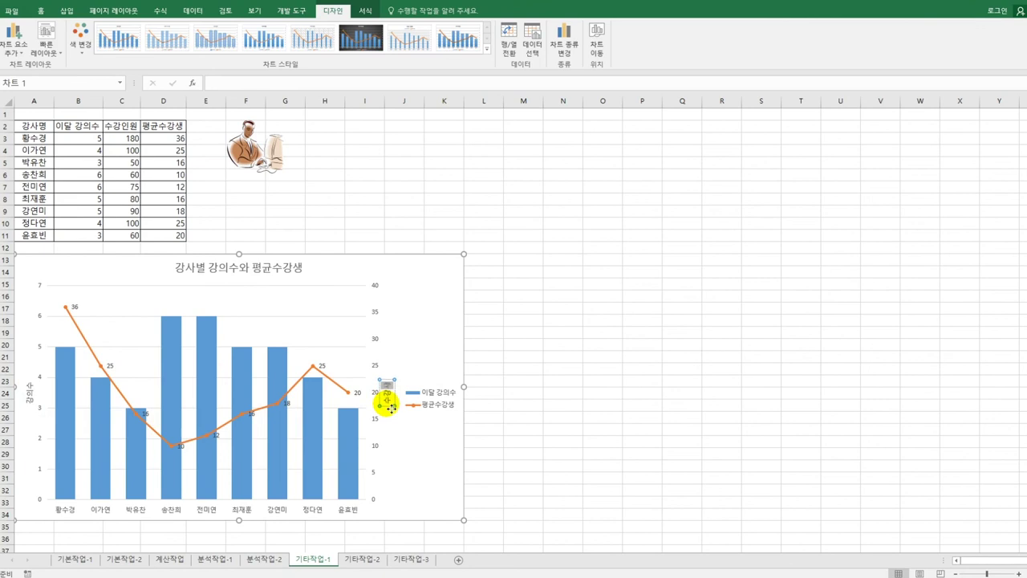
# Set the text direction of both the 강의수 and 수강생 axis titles to vertical (세로)
pyautogui.click(29, 397)
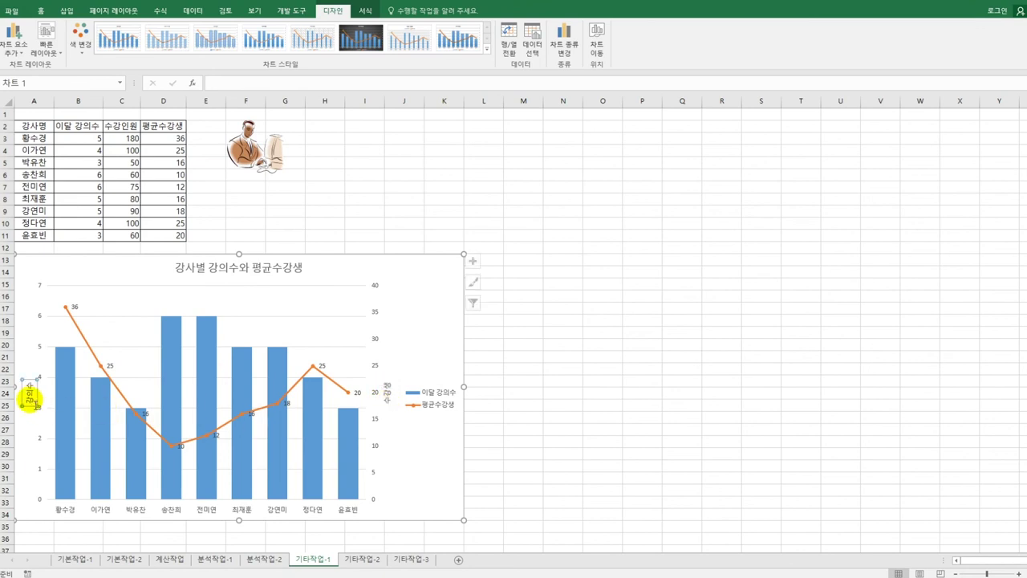
pyautogui.rightClick(29, 403)
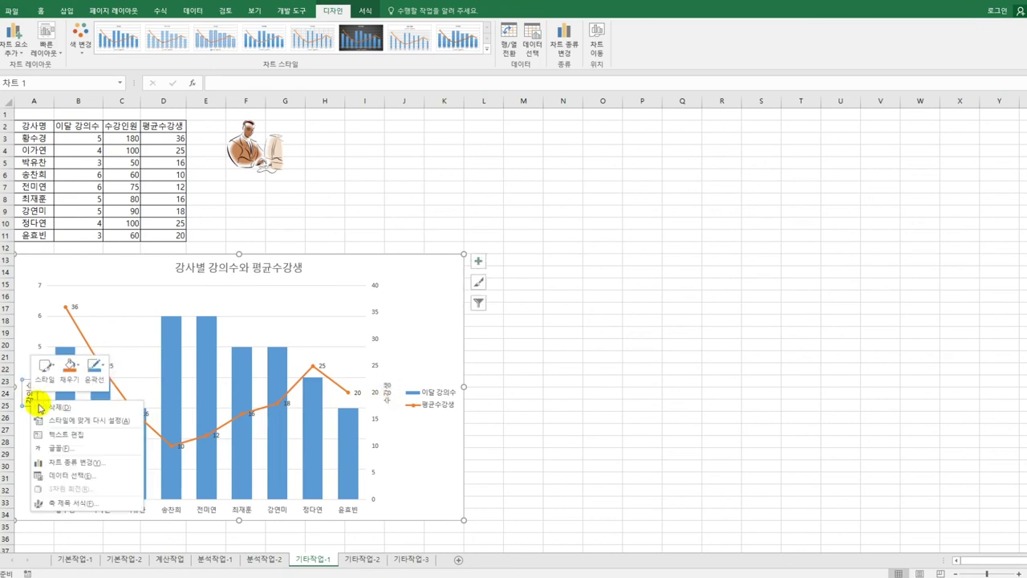
pyautogui.click(68, 506)
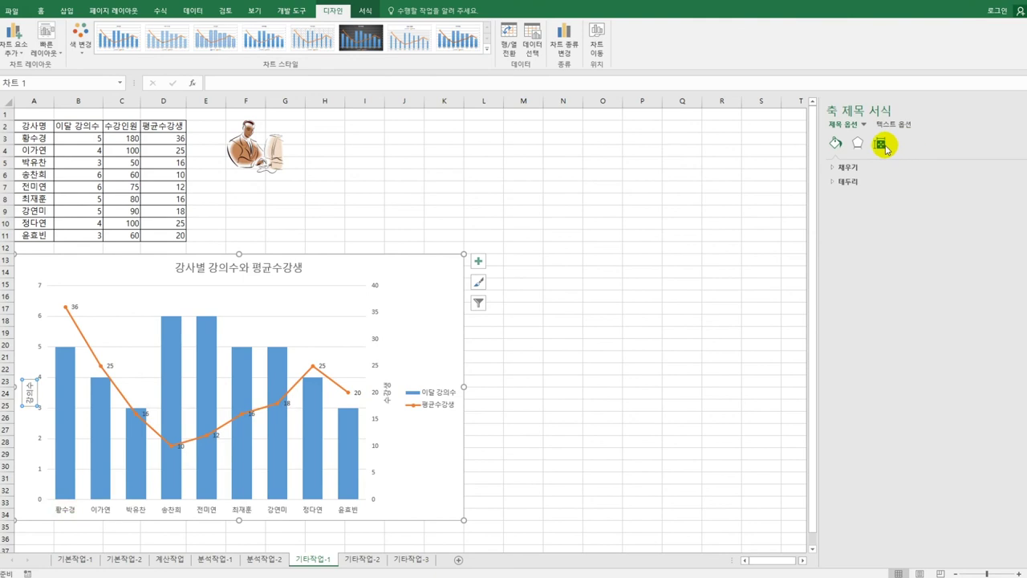
pyautogui.click(880, 144)
pyautogui.click(996, 196)
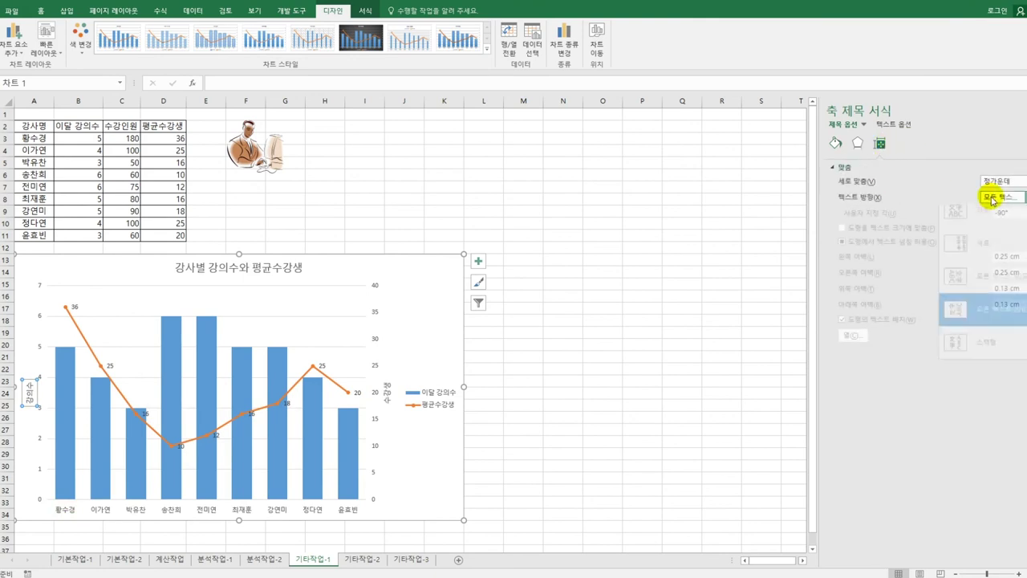
pyautogui.click(983, 251)
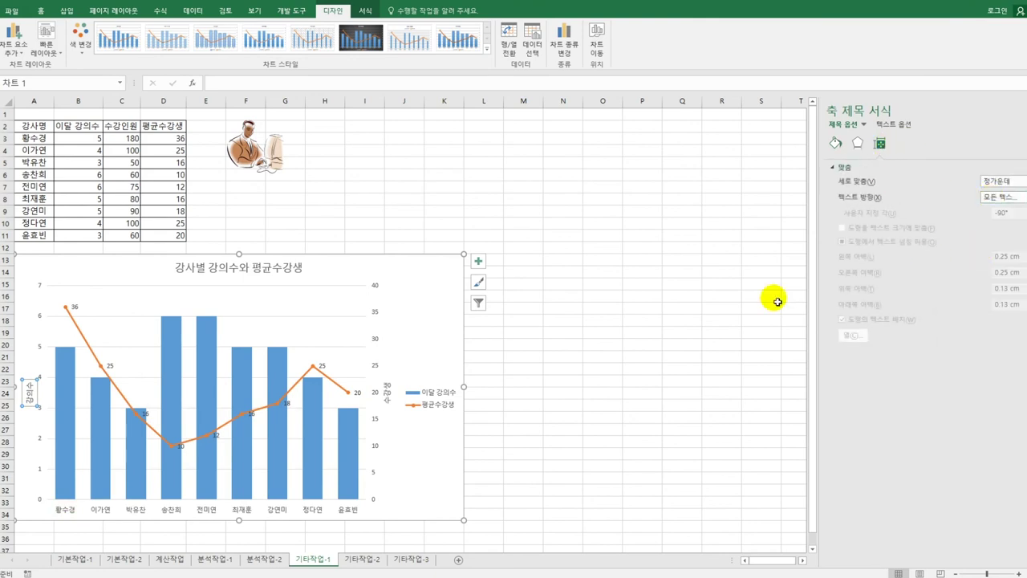
pyautogui.click(391, 399)
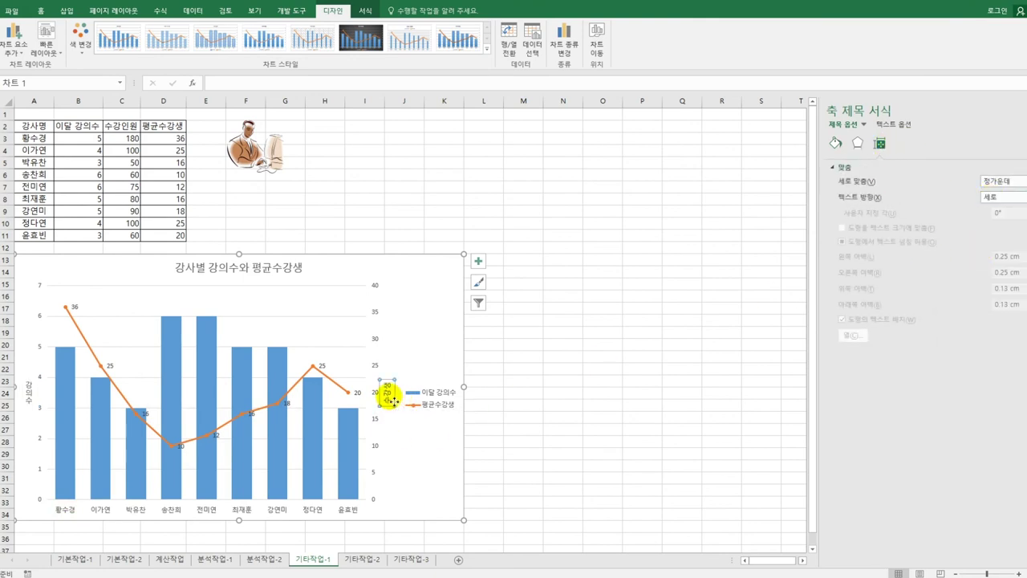
pyautogui.click(1003, 198)
pyautogui.click(984, 255)
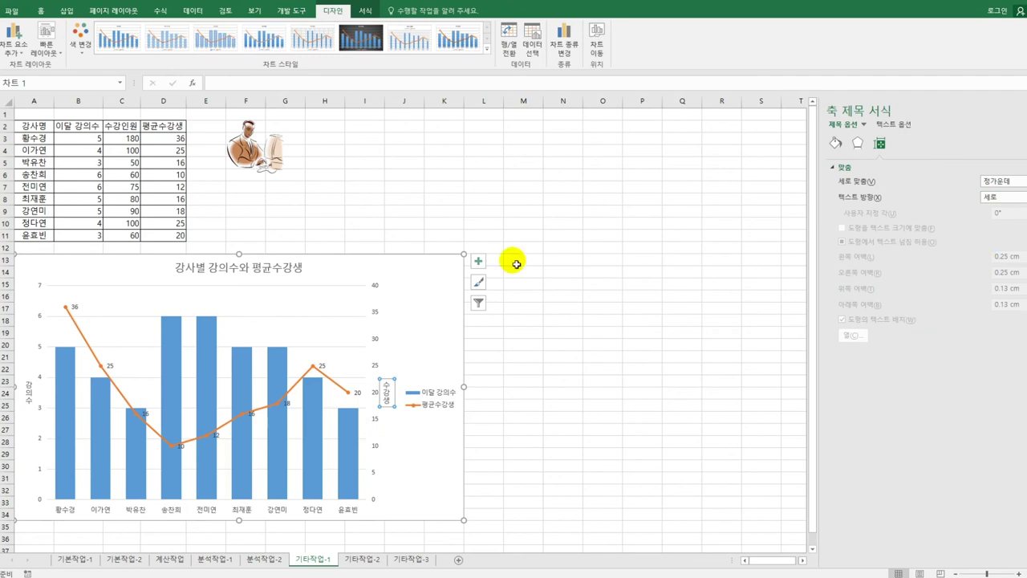
# Position the chart legend at the top (위쪽), above the plot area
pyautogui.click(480, 261)
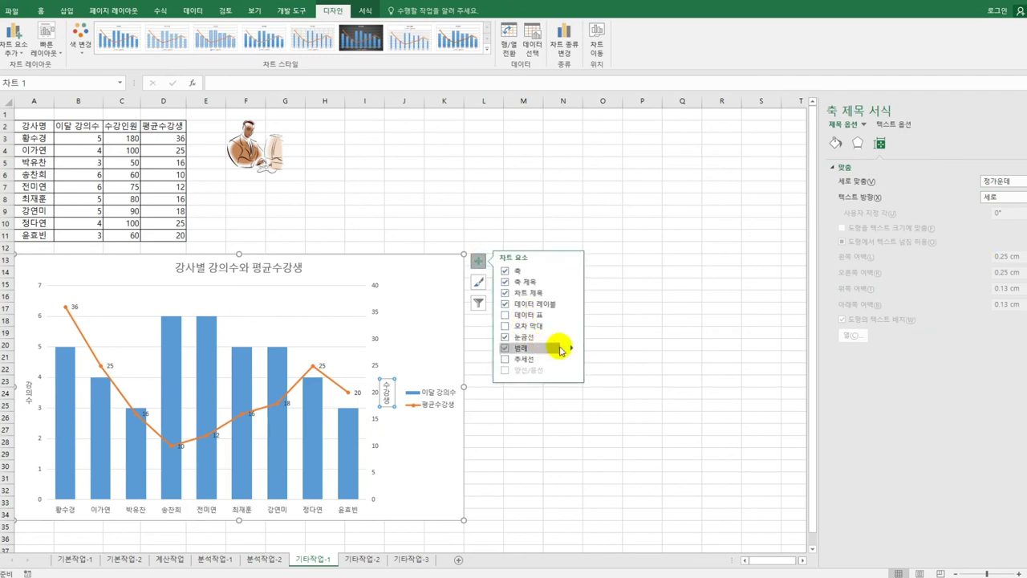
pyautogui.click(571, 349)
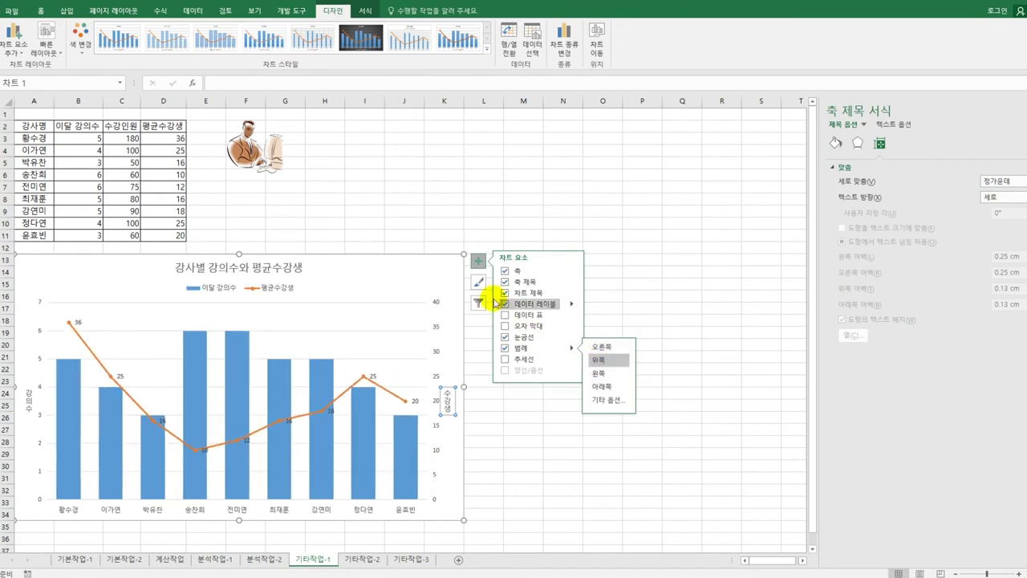
pyautogui.click(447, 279)
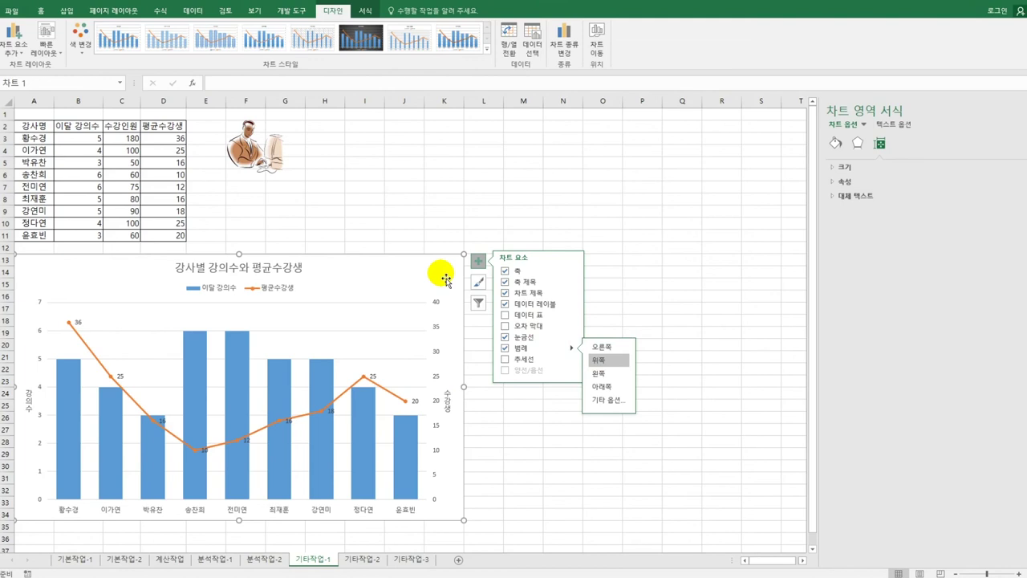
# Apply the orange outline shape style from the first row of the theme styles to the chart area
pyautogui.click(366, 12)
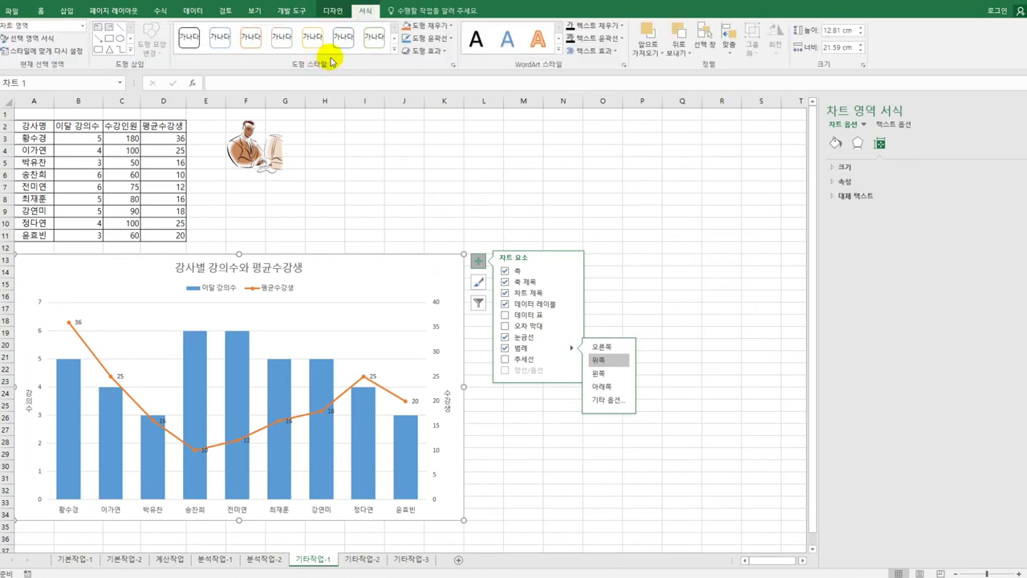
pyautogui.click(394, 50)
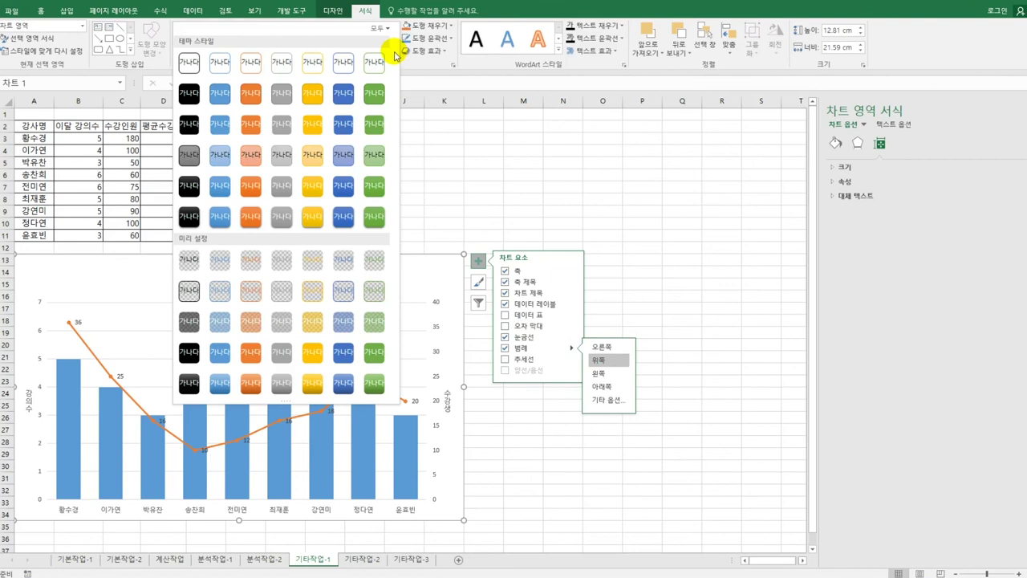
pyautogui.click(254, 70)
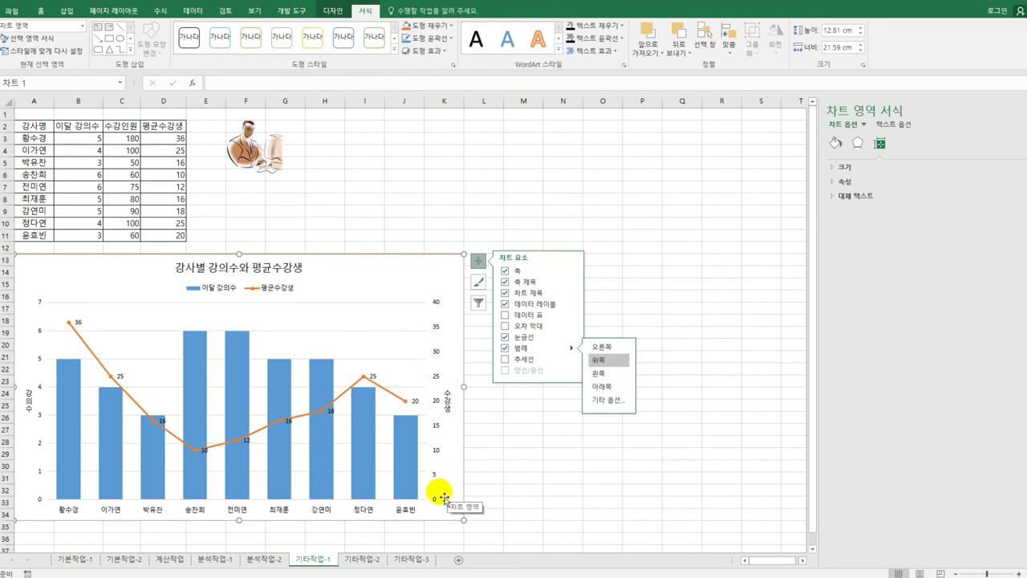
# Fill the 이달 강의수 columns with a copy of the picture beside the table, and set the picture fill to stack (쌓기)
pyautogui.click(232, 375)
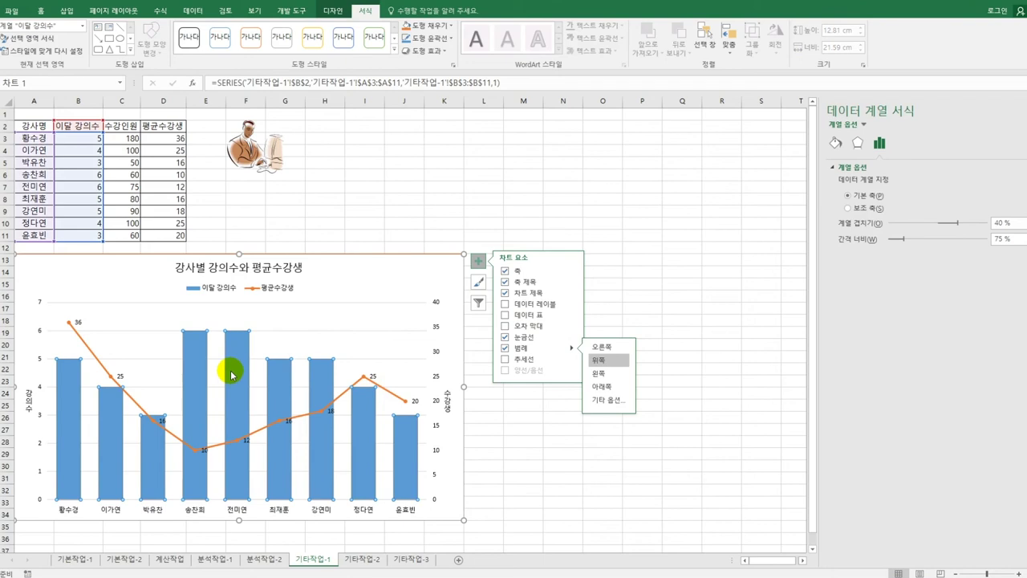
pyautogui.click(245, 163)
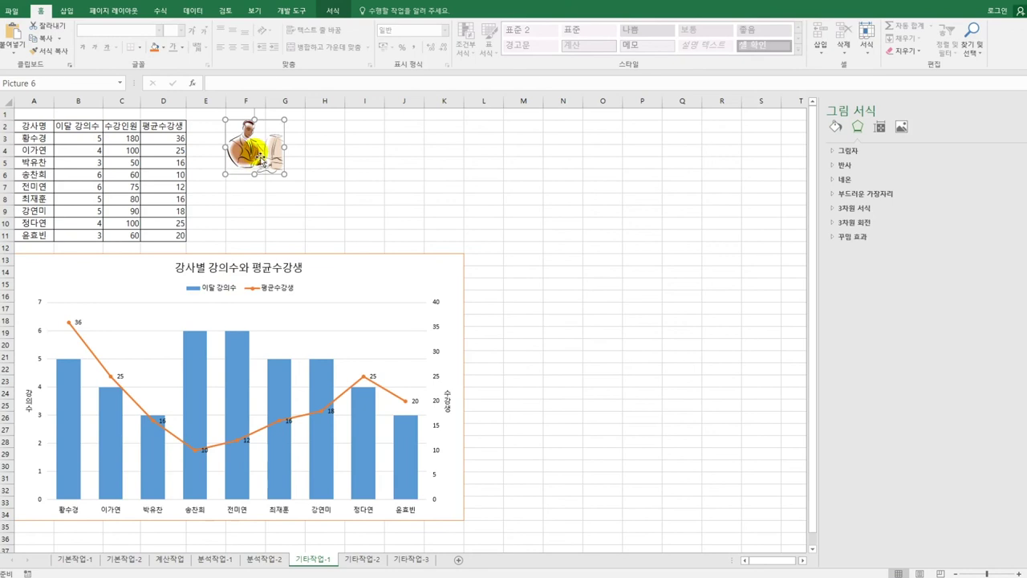
pyautogui.click(282, 386)
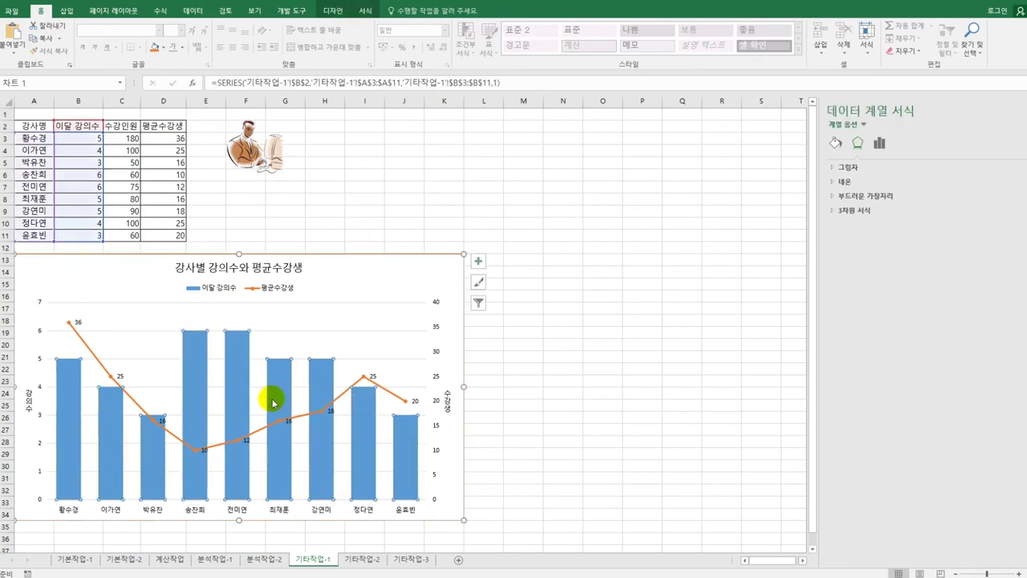
pyautogui.hotkey('ctrl', 'v')
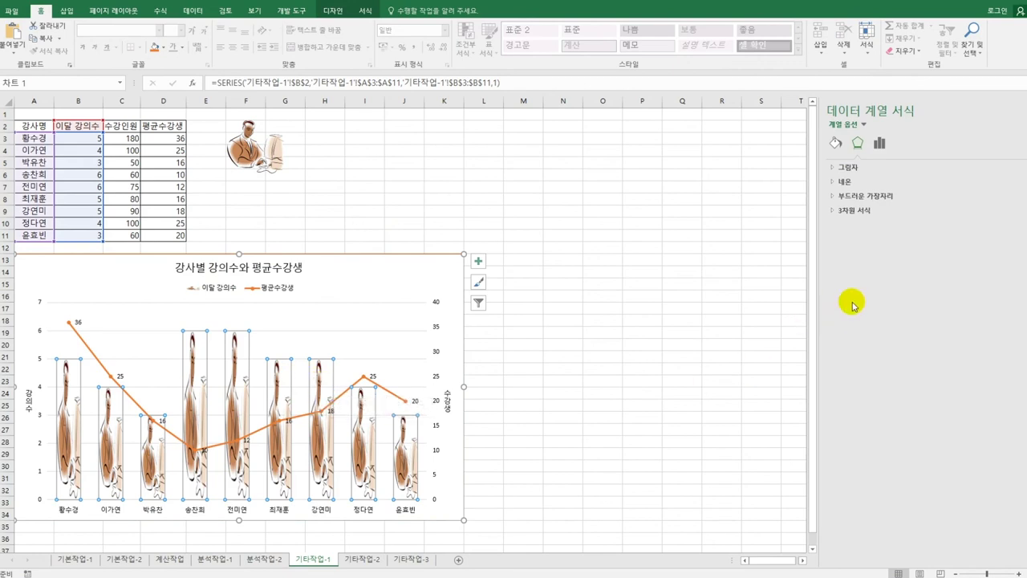
pyautogui.click(835, 142)
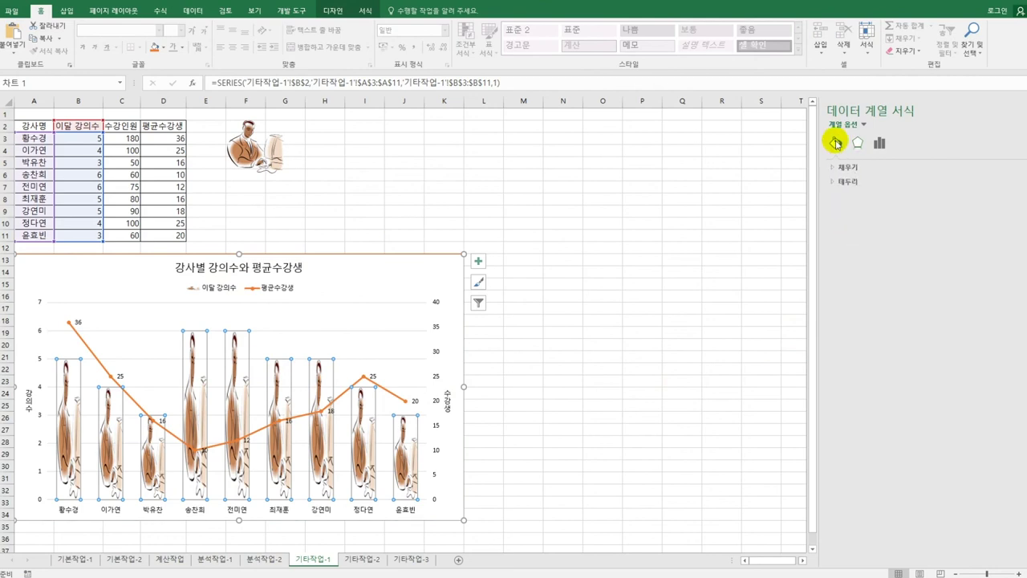
pyautogui.click(843, 167)
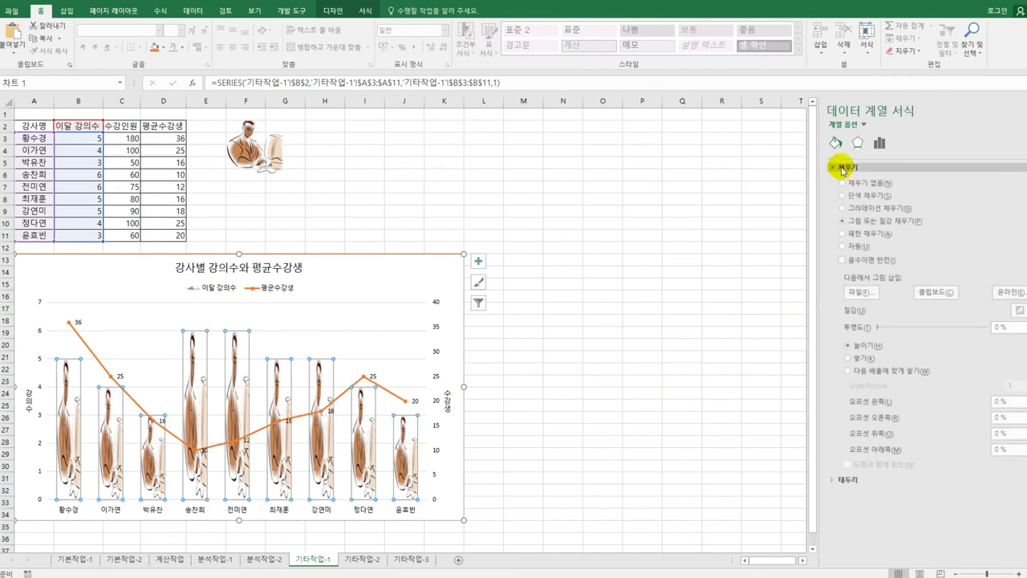
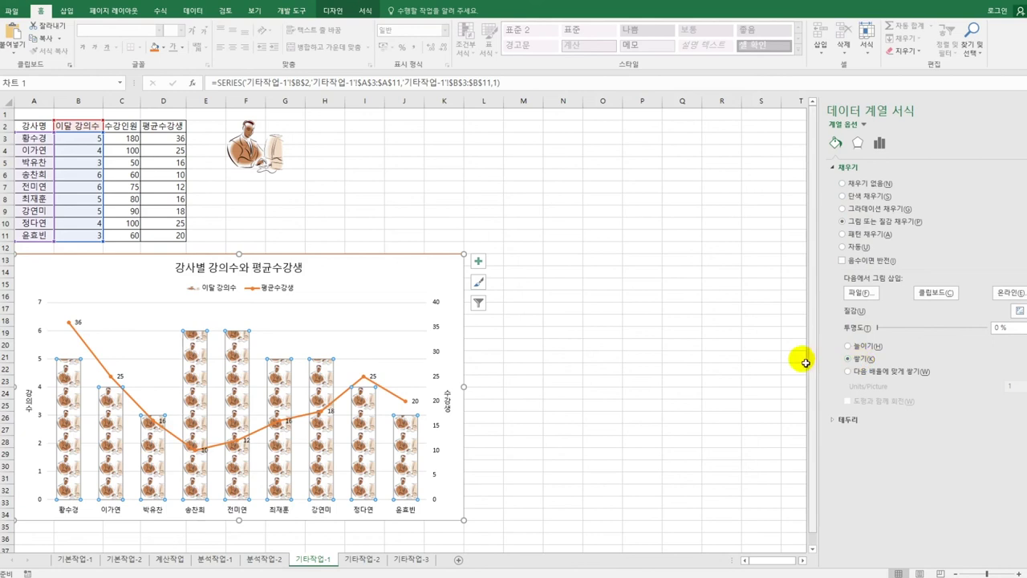
# Start recording a macro named 문자서식 on the 기타작업-2 sheet, stored in the current workbook (현재 통합 문서)
pyautogui.click(695, 358)
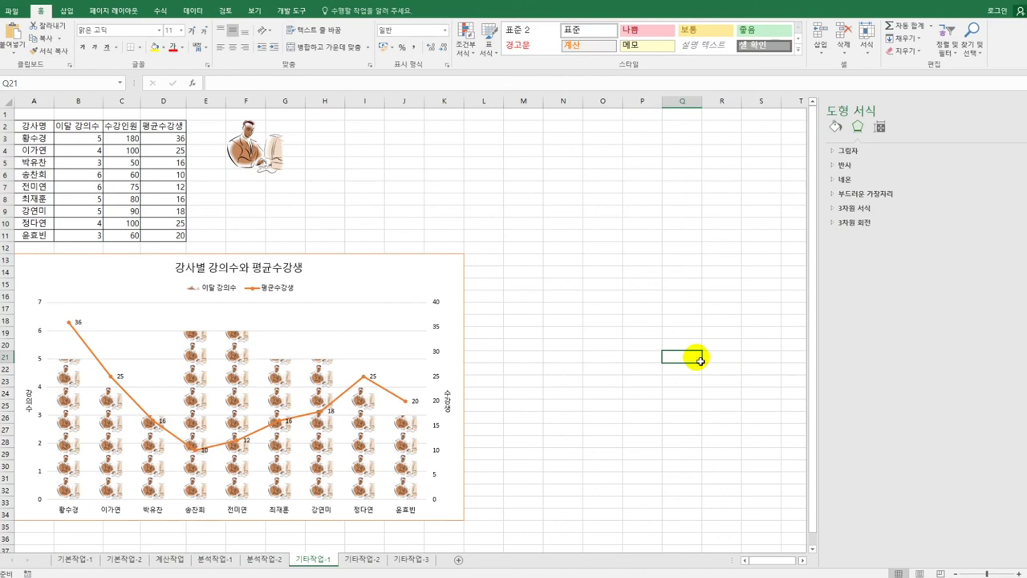
pyautogui.click(361, 561)
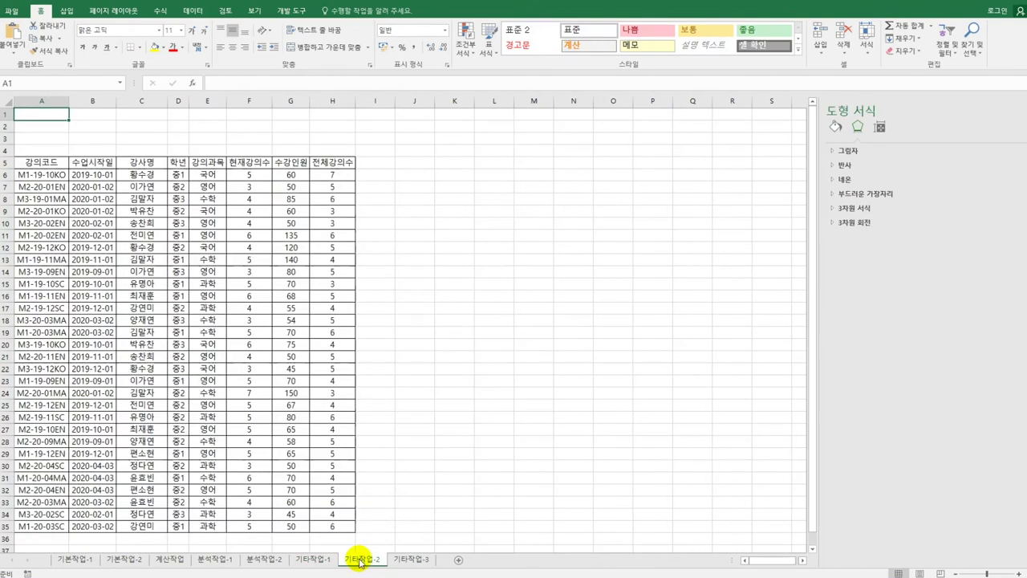
pyautogui.click(426, 210)
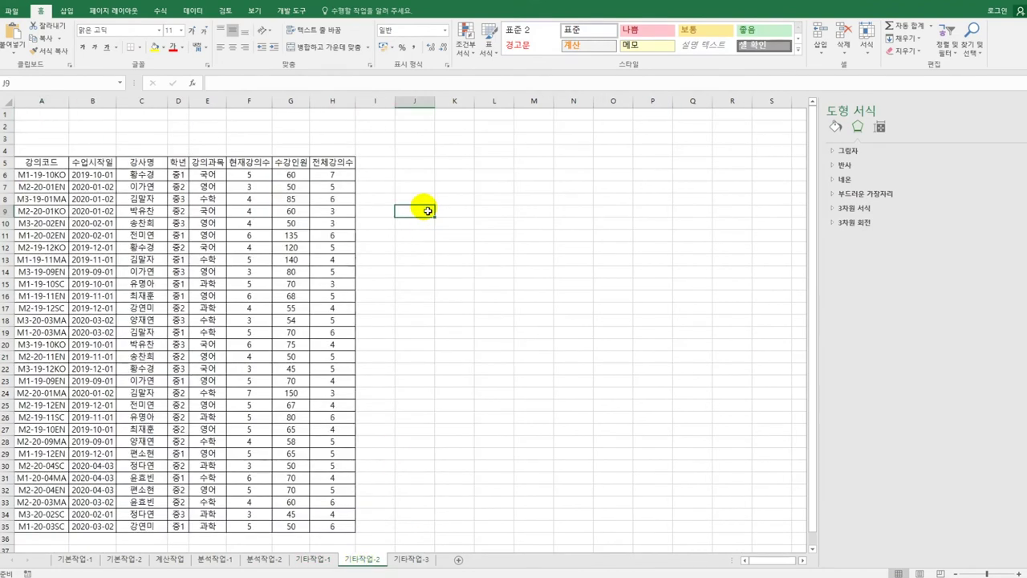
pyautogui.click(282, 15)
pyautogui.click(72, 24)
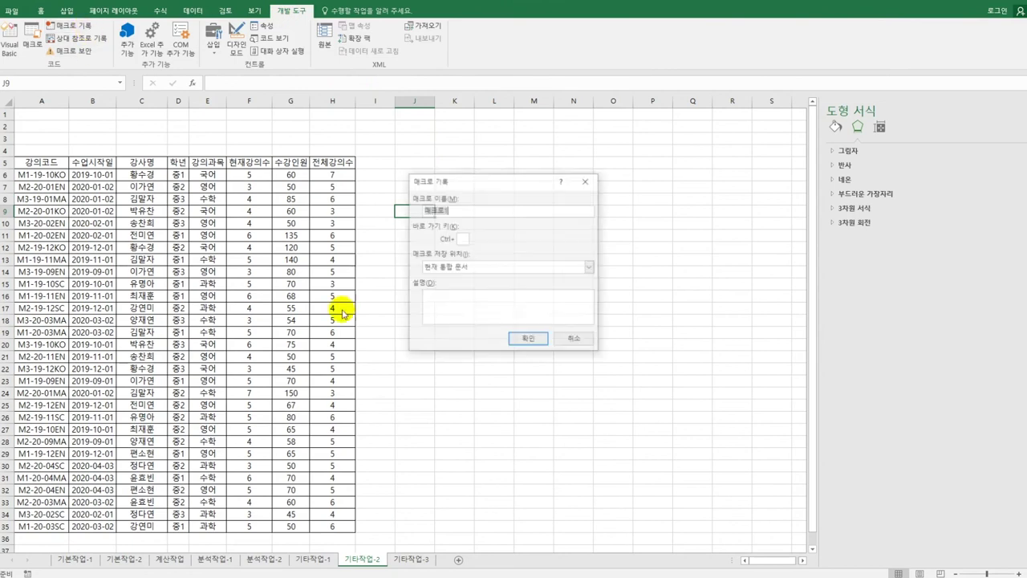
pyautogui.write('ㅍ')
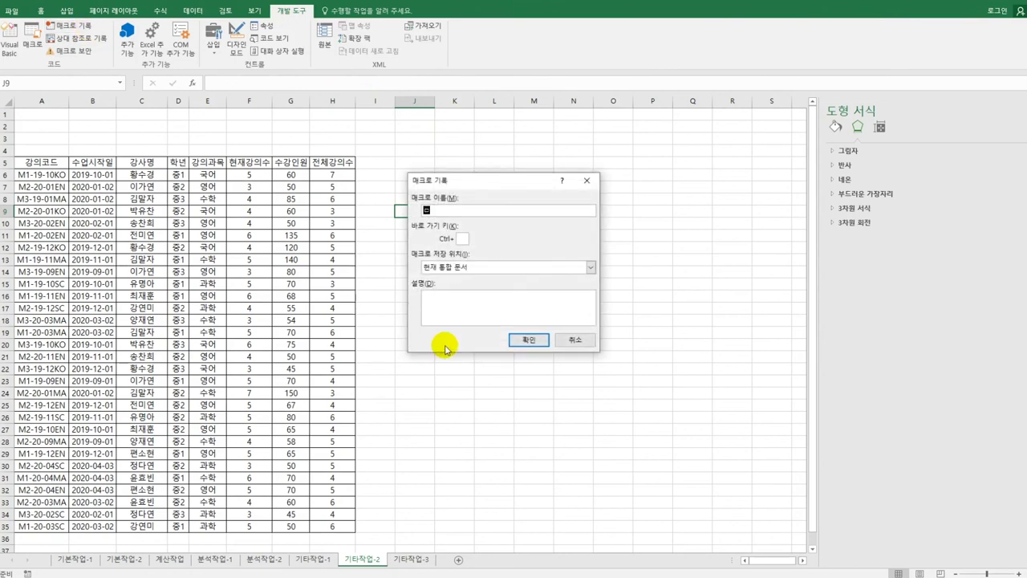
pyautogui.write('자서식')
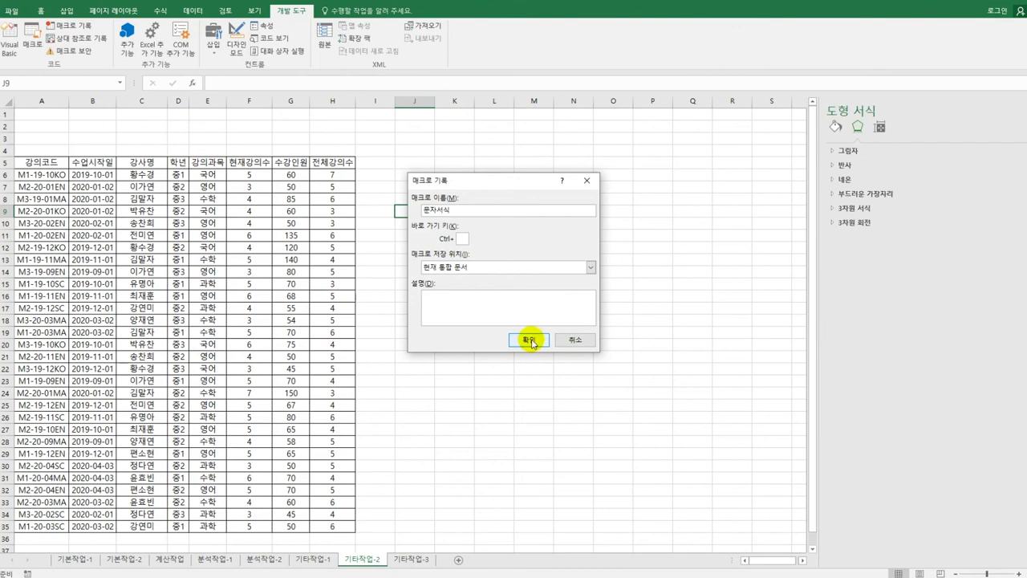
pyautogui.click(530, 341)
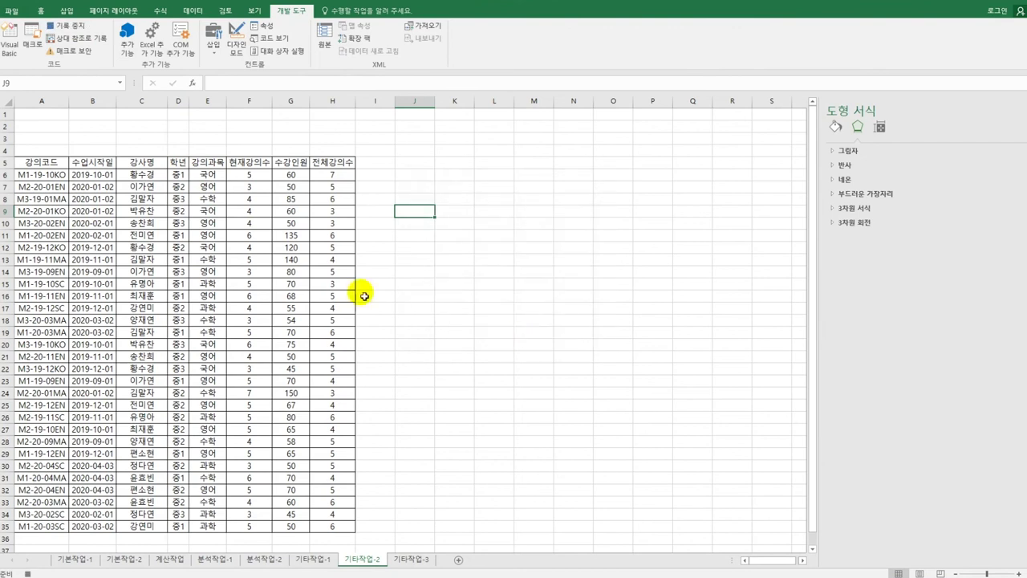
# Apply the custom number format @"강사" to the 강사명 cells C6:C35
pyautogui.click(157, 178)
pyautogui.moveTo(157, 180); pyautogui.dragTo(142, 525)
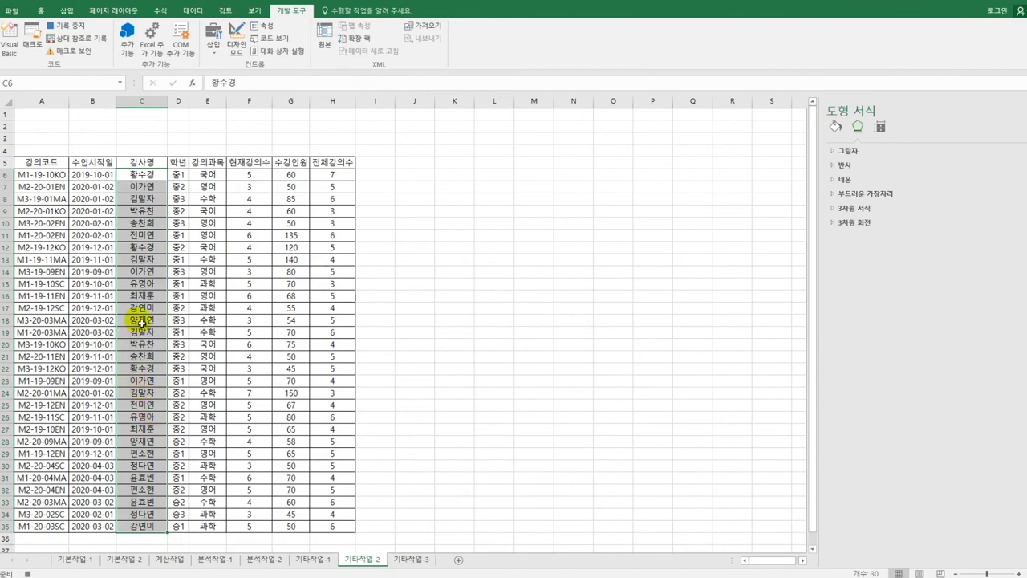
pyautogui.rightClick(161, 204)
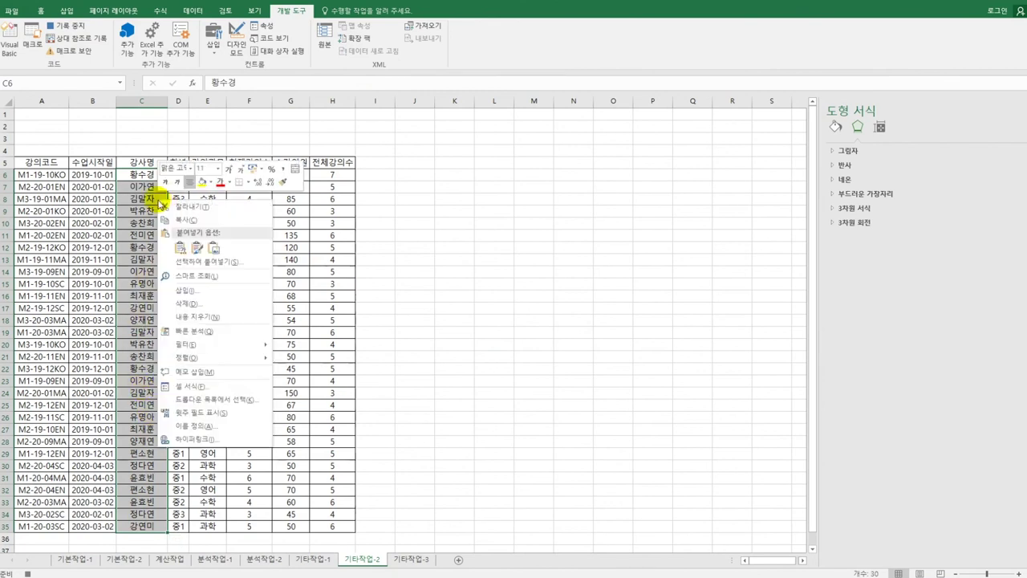
pyautogui.click(206, 374)
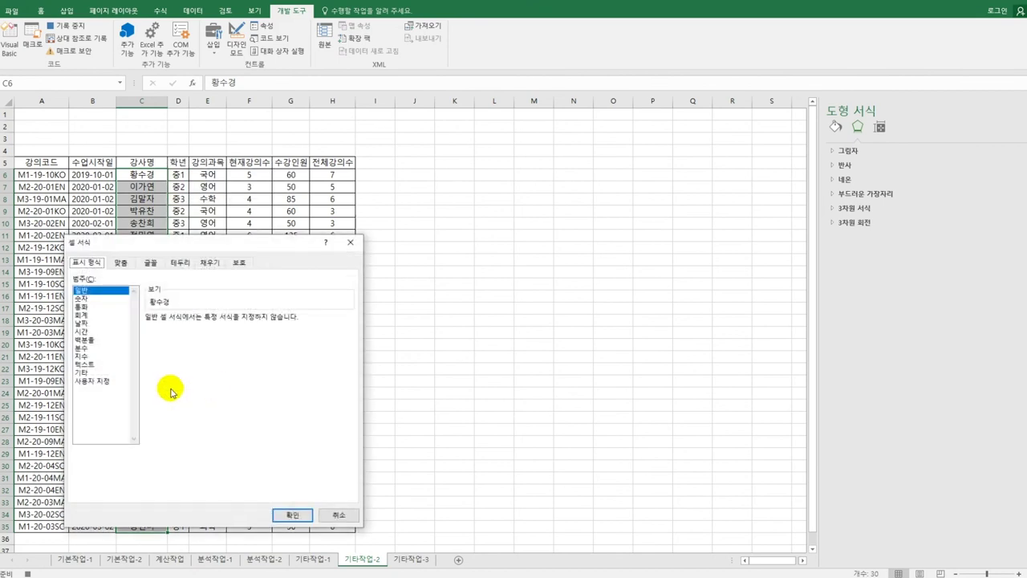
pyautogui.click(92, 381)
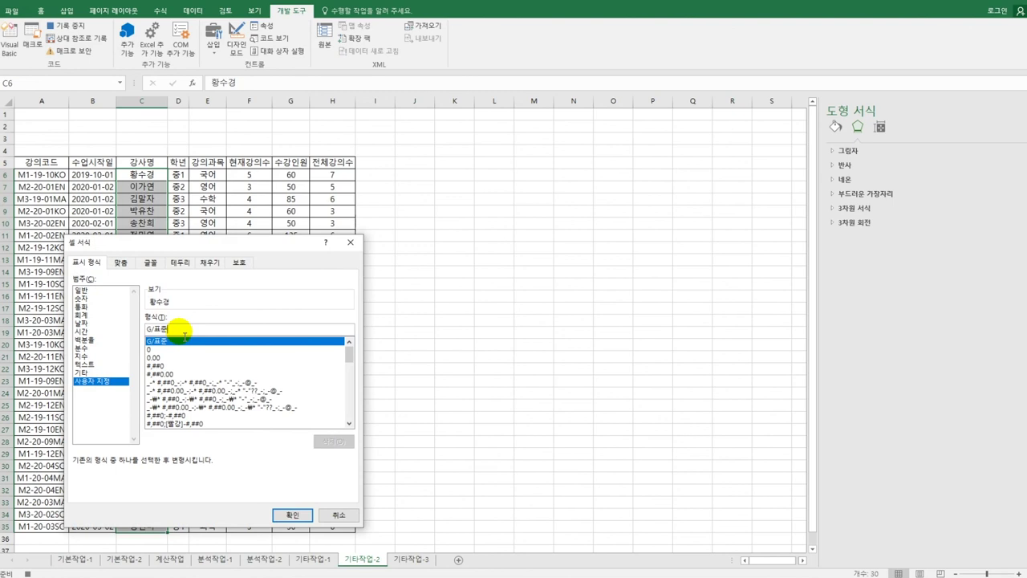
pyautogui.press('BackSpace')
pyautogui.press('BackSpace')
pyautogui.press('BackSpace')
pyautogui.press('BackSpace')
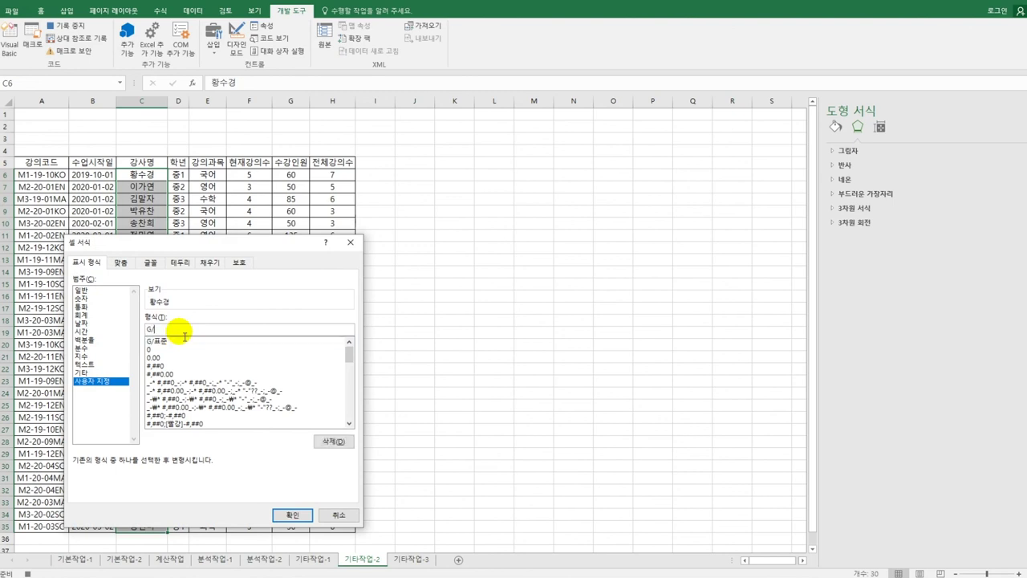
pyautogui.write('@"강사"')
pyautogui.click(292, 514)
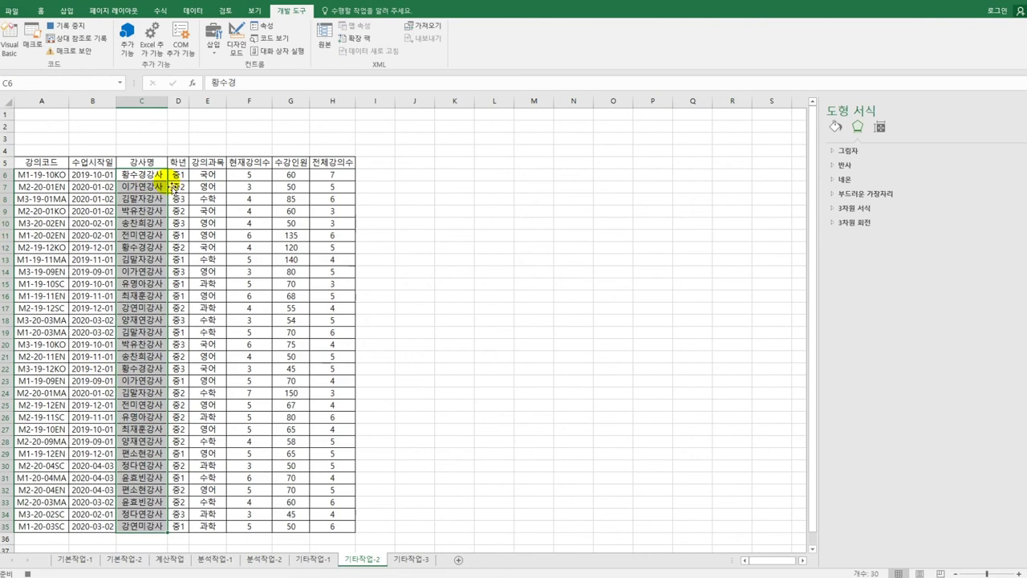
# Edit the custom format of C6:C35 to @" 강사", adding a space before 강사
pyautogui.rightClick(139, 178)
pyautogui.click(201, 353)
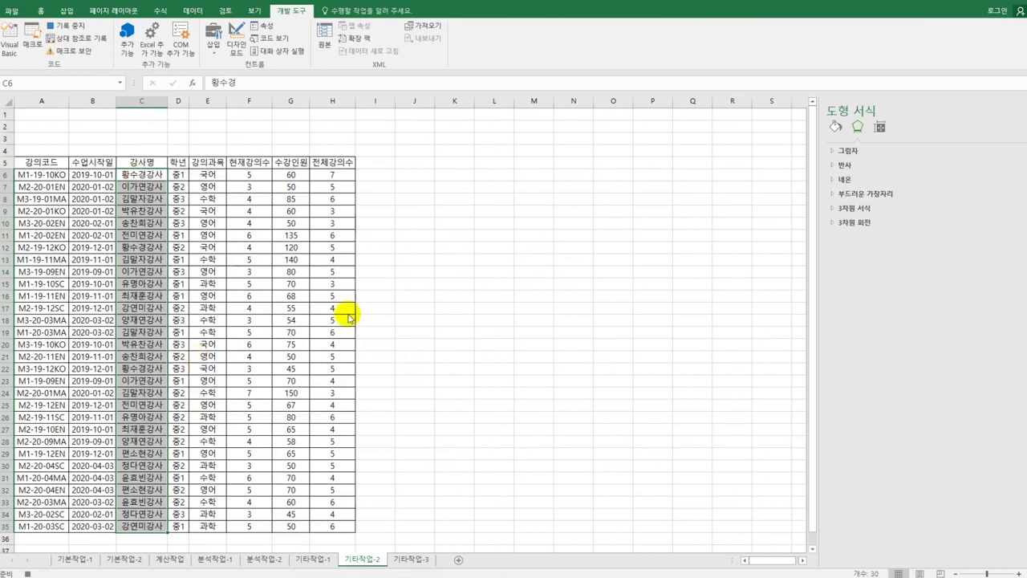
pyautogui.click(137, 300)
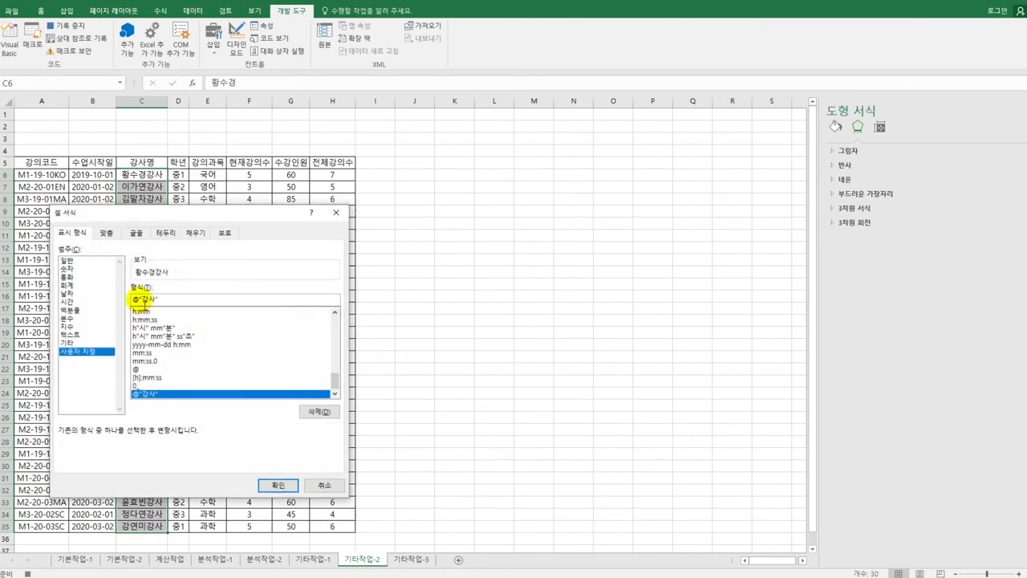
pyautogui.click(278, 486)
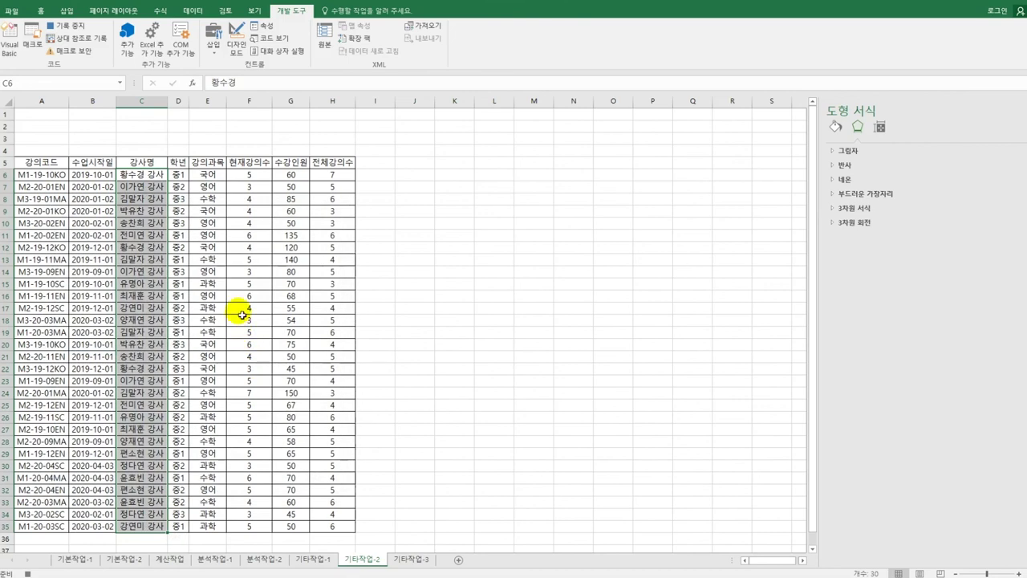
# Deselect the formatted range by selecting empty cell J10, and stop the macro recording
pyautogui.click(145, 174)
pyautogui.click(414, 223)
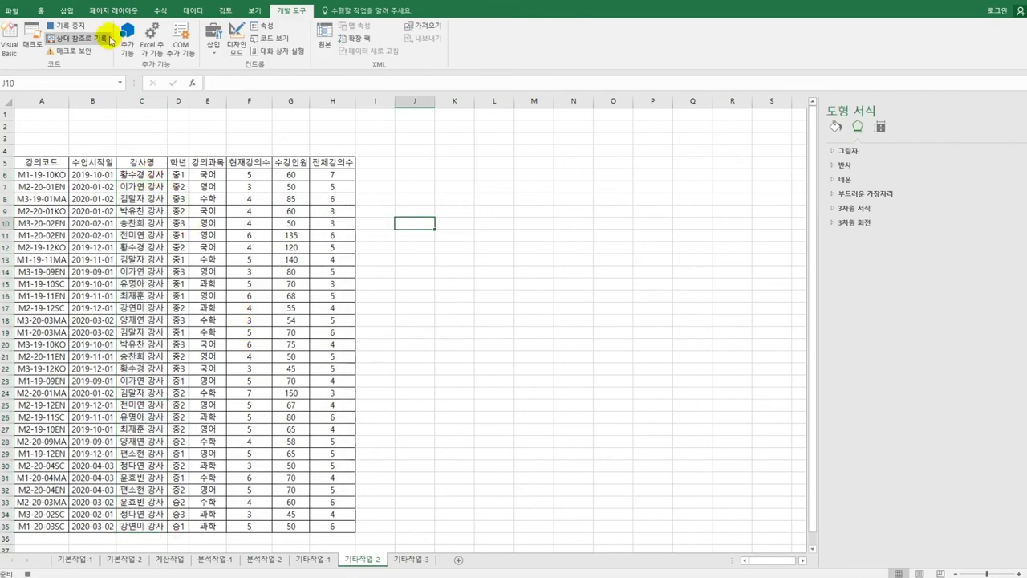
pyautogui.click(68, 26)
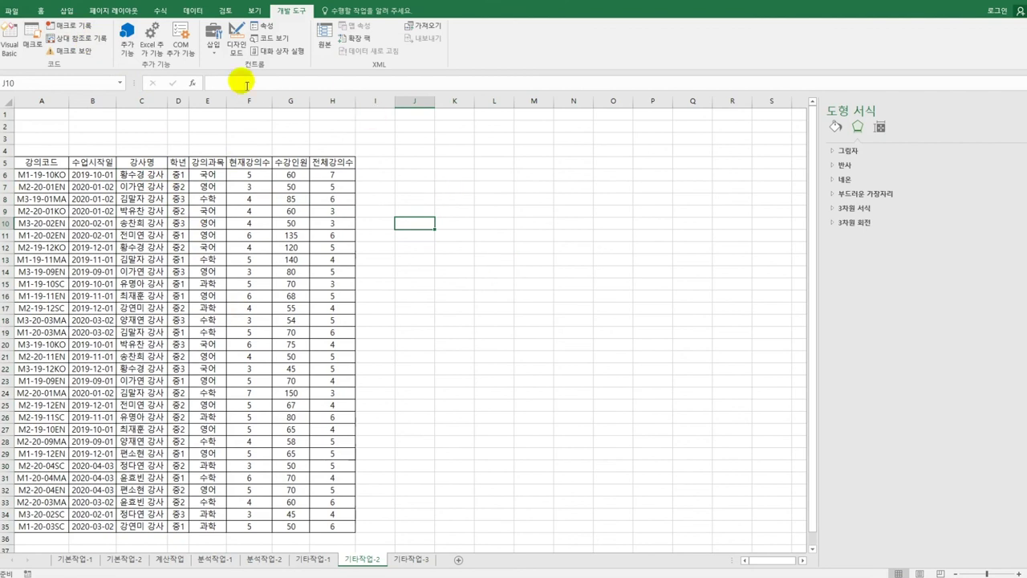
# Insert a form control button over B2:C3, labelled 문자서식, that runs the 문자서식 macro
pyautogui.click(213, 53)
pyautogui.click(208, 76)
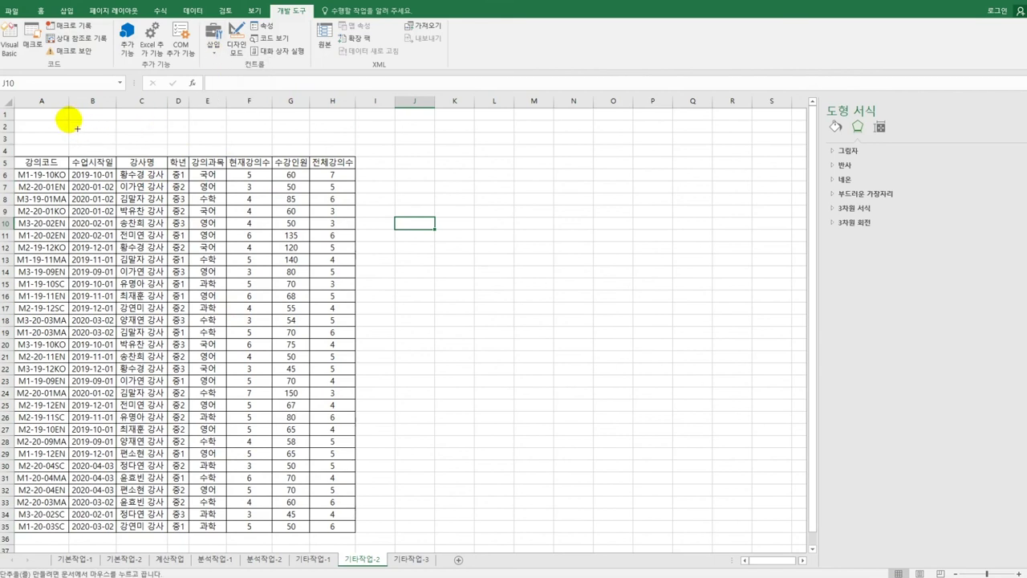
pyautogui.moveTo(77, 129); pyautogui.dragTo(157, 151)
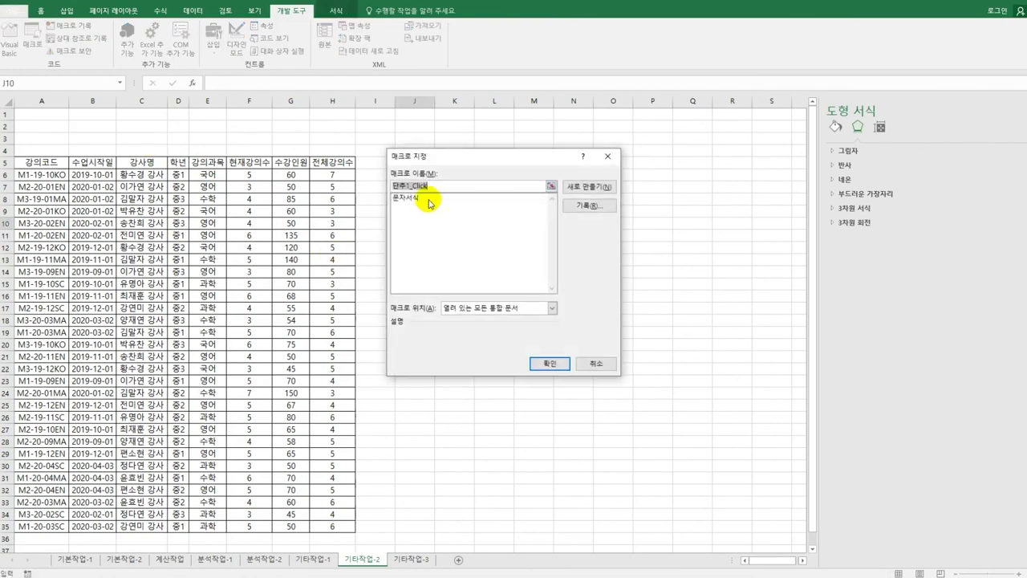
pyautogui.click(428, 199)
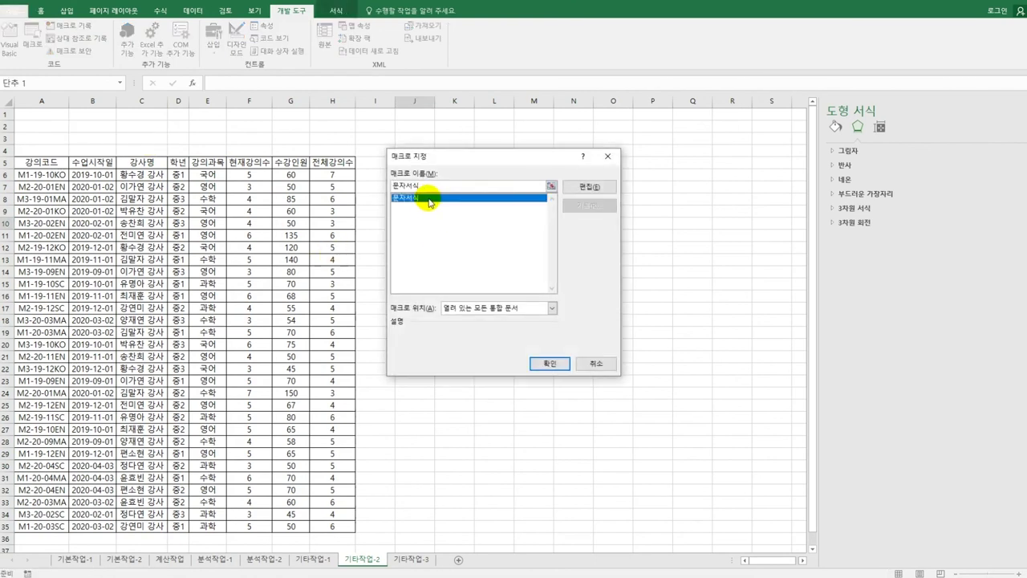
pyautogui.click(536, 363)
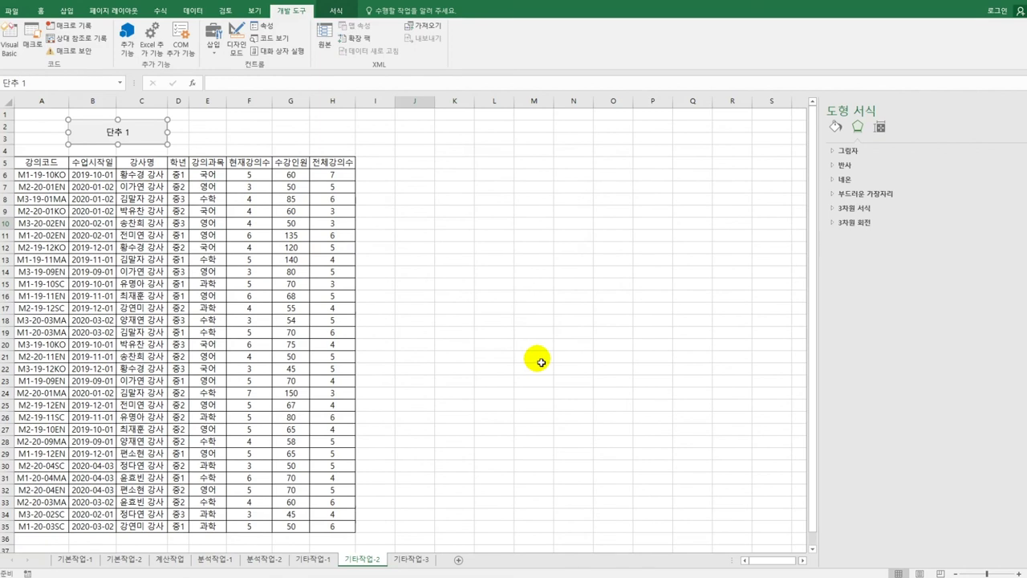
pyautogui.write('문자서식')
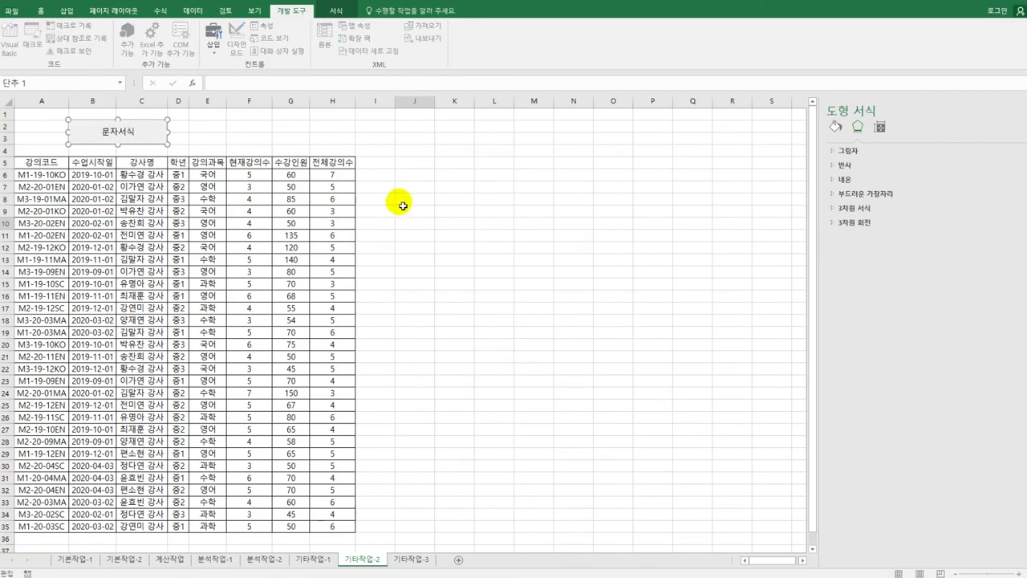
pyautogui.click(431, 200)
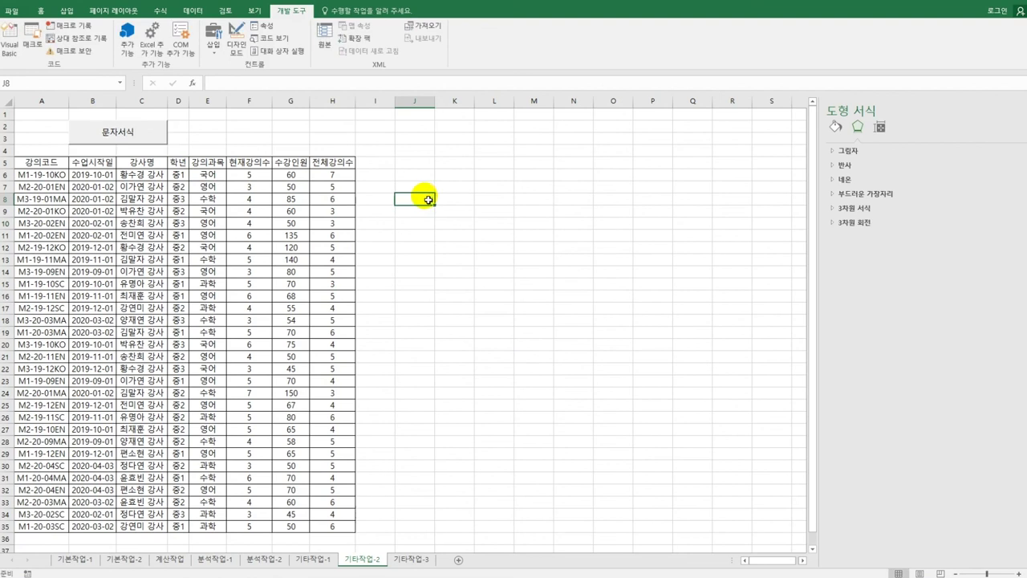
# Start recording a second macro named 숫자서식, stored in the current workbook (현재 통합 문서)
pyautogui.click(67, 27)
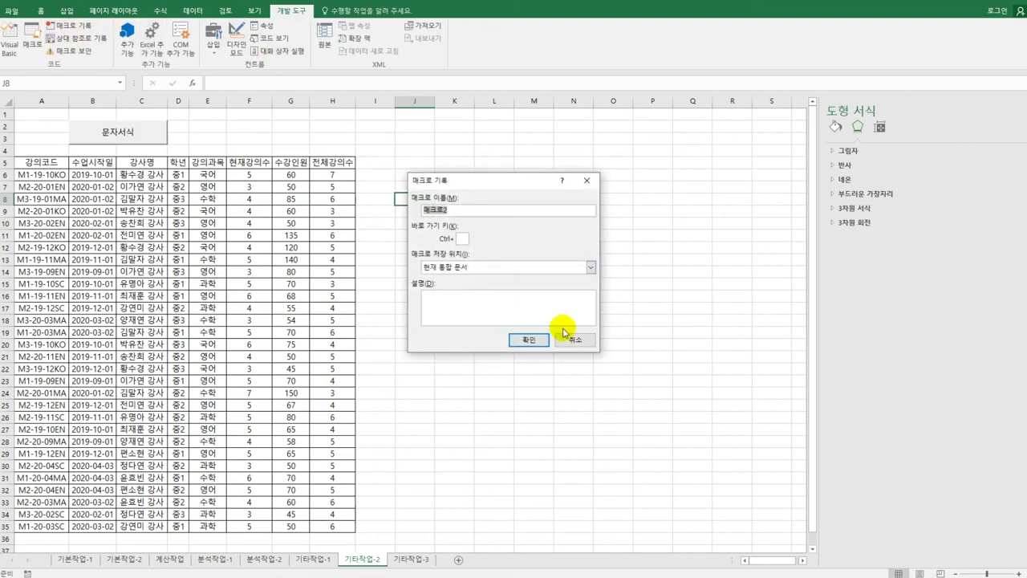
pyautogui.write('숫자서식')
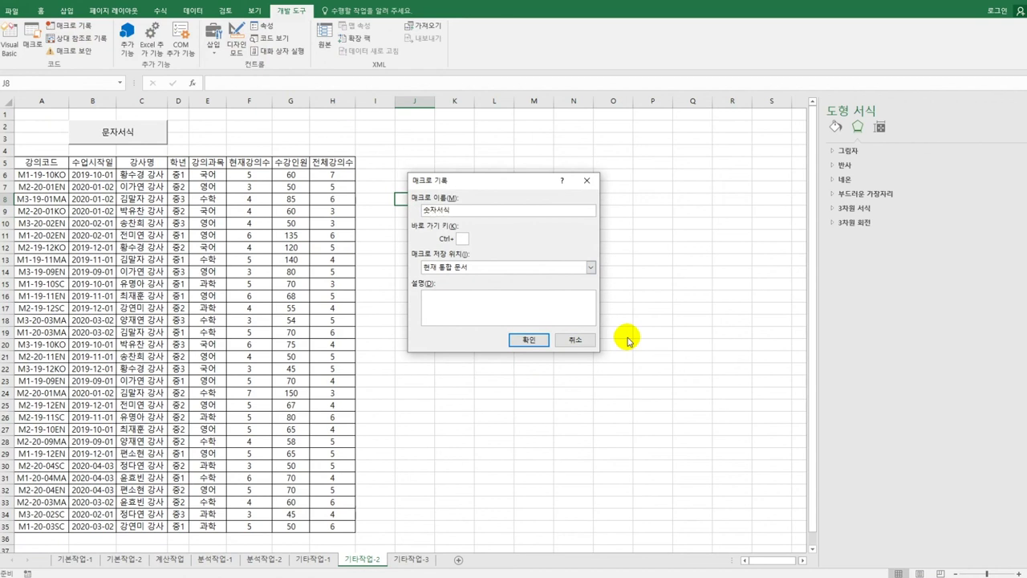
pyautogui.click(528, 341)
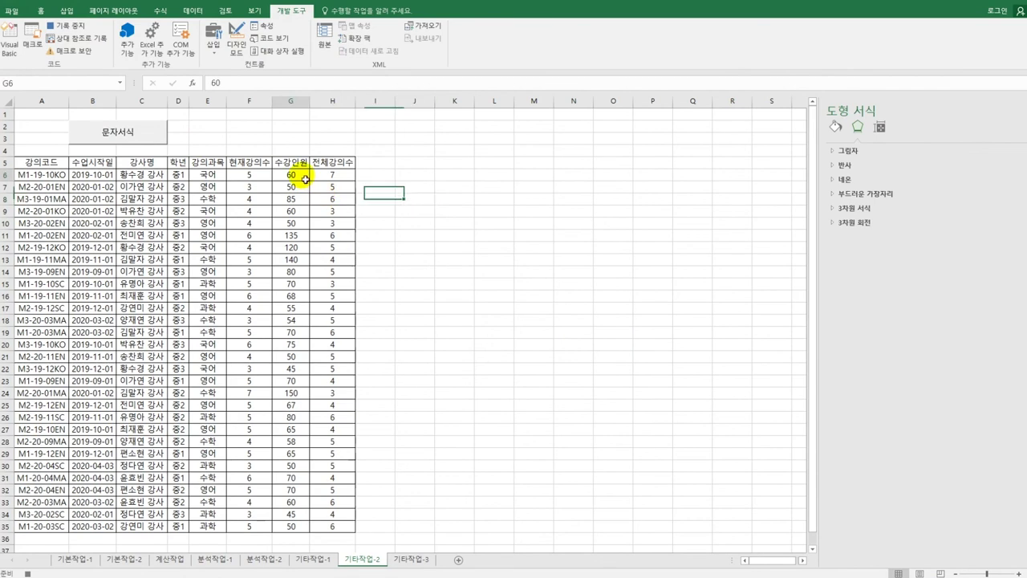
# Apply the custom number format [파랑][>=100]0"명";[빨강][<=50]0"명";0"명" to the 수강인원 cells G6:G35
pyautogui.moveTo(291, 174); pyautogui.dragTo(305, 532)
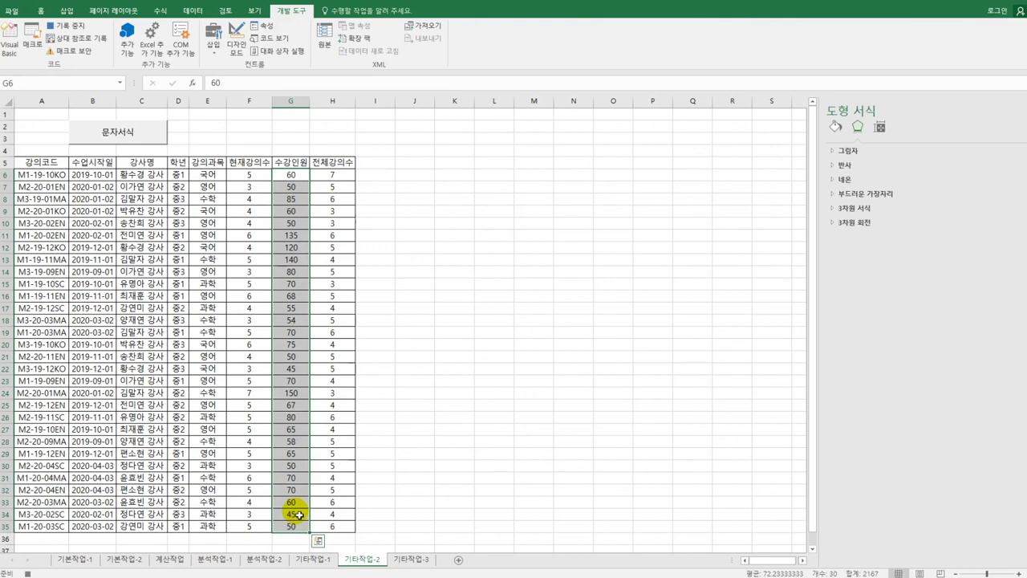
pyautogui.rightClick(298, 228)
pyautogui.click(362, 411)
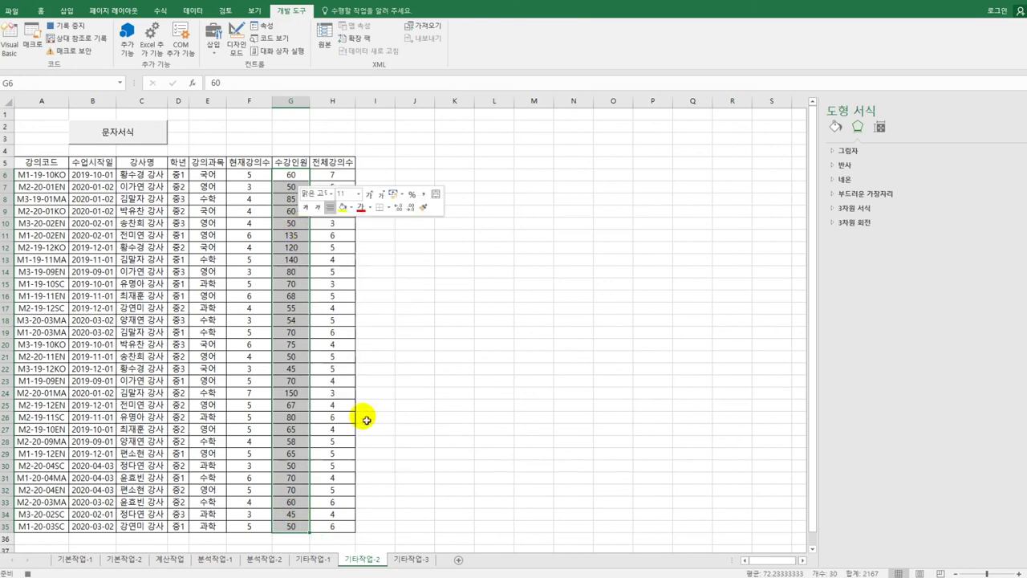
pyautogui.moveTo(362, 258); pyautogui.dragTo(536, 130)
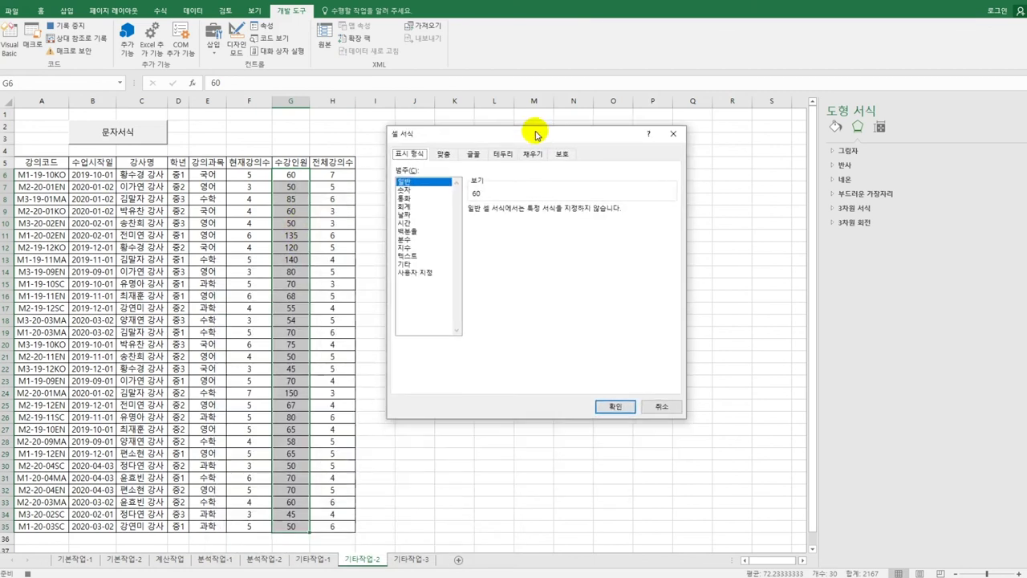
pyautogui.click(415, 272)
pyautogui.moveTo(503, 223); pyautogui.dragTo(453, 227)
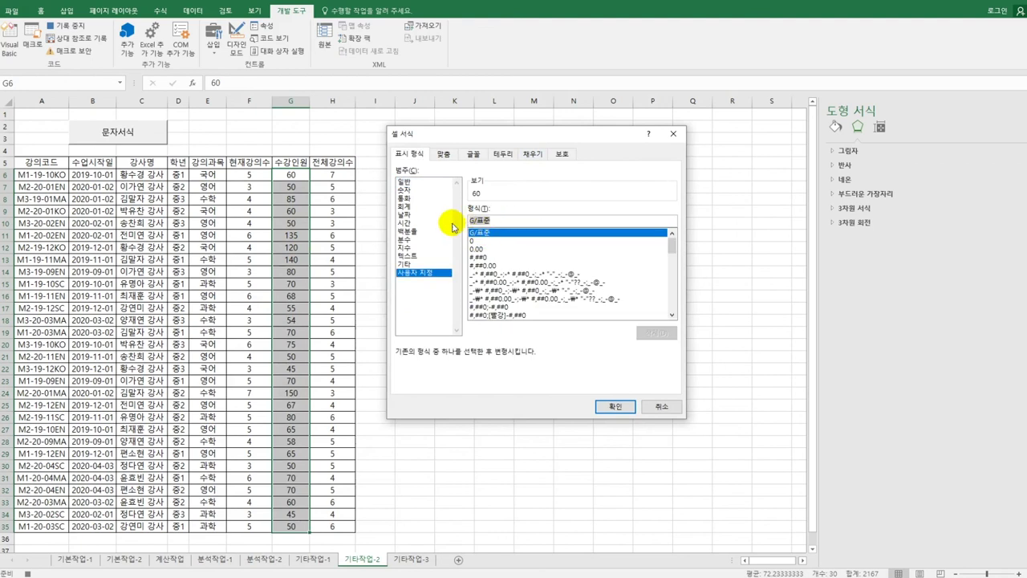
pyautogui.press('Delete')
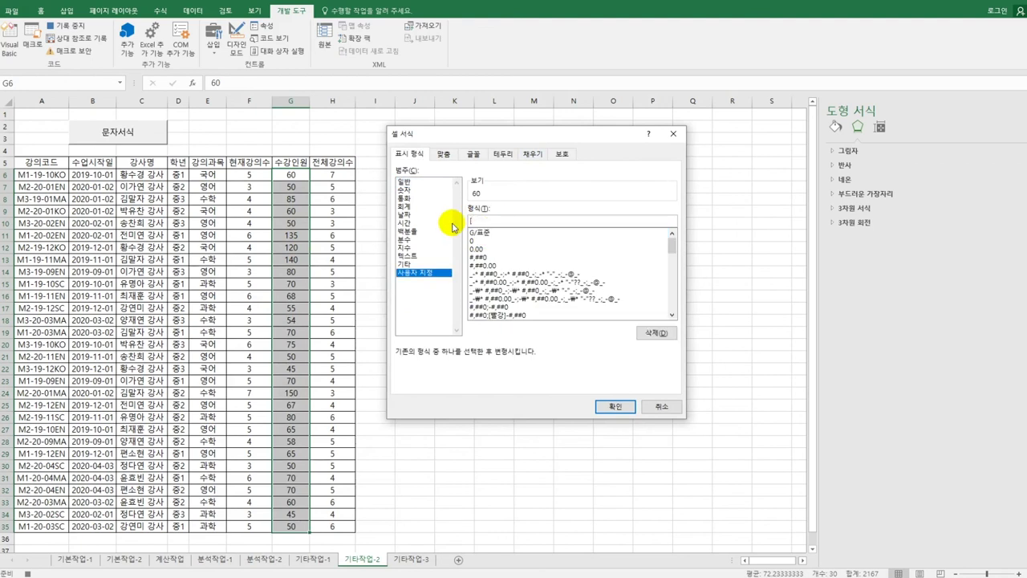
pyautogui.write('[파랑][>=100')
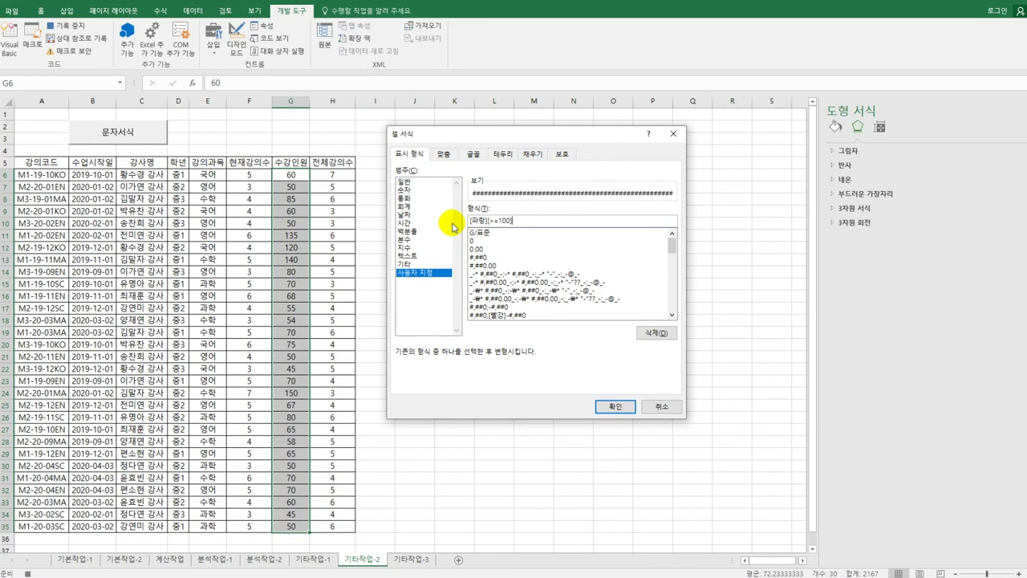
pyautogui.write('0')
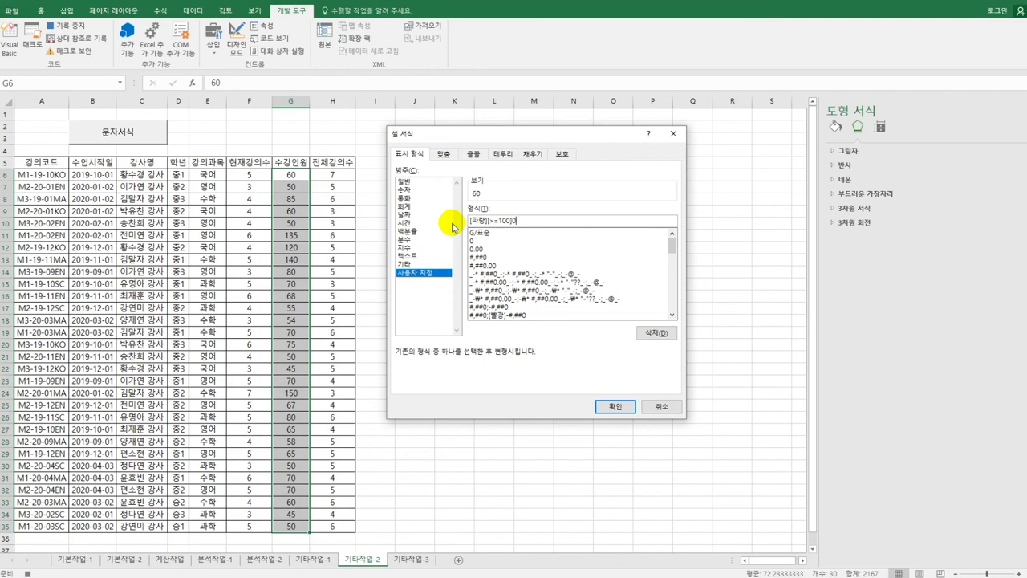
pyautogui.write('"명";[빨강][<=50]')
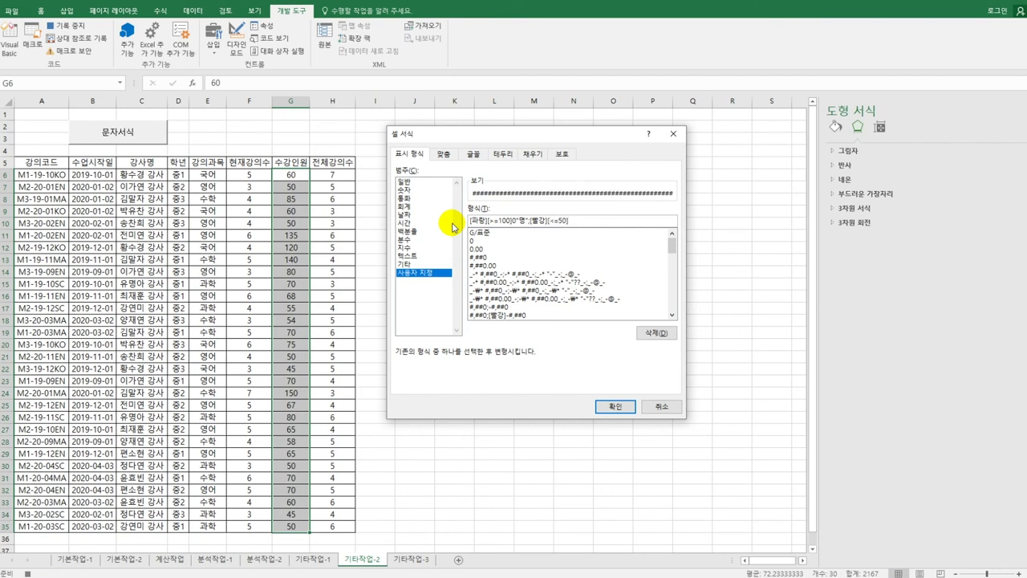
pyautogui.write('0"명";')
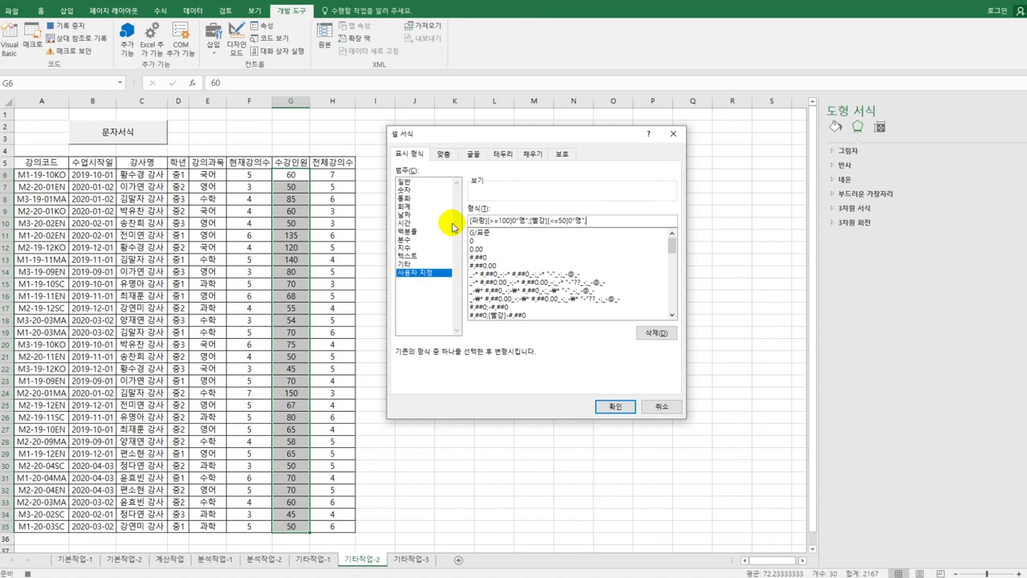
pyautogui.write('0"명"')
pyautogui.click(615, 407)
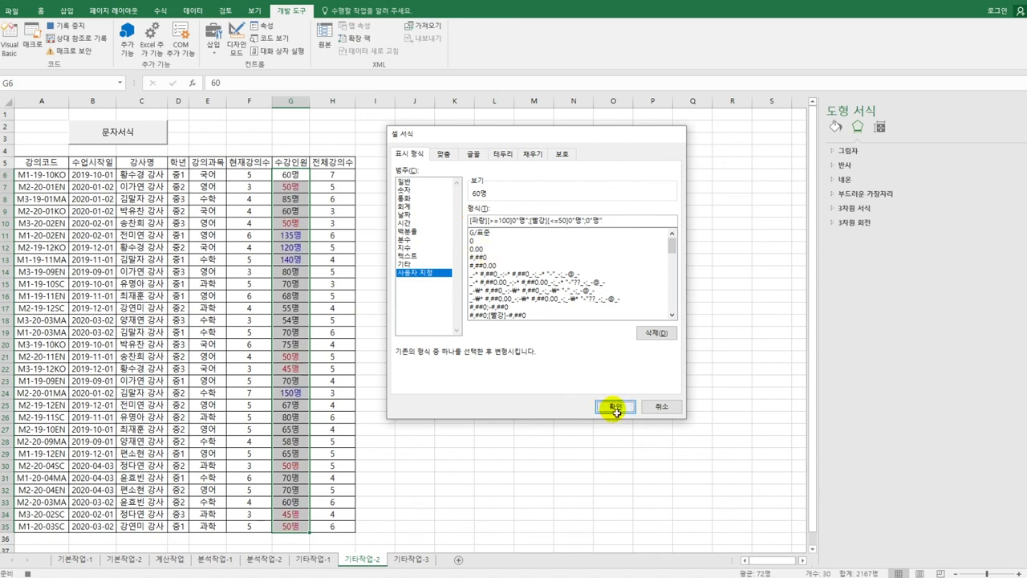
# Deselect the formatted range by selecting cell G6, and stop recording the 숫자서식 macro
pyautogui.click(296, 176)
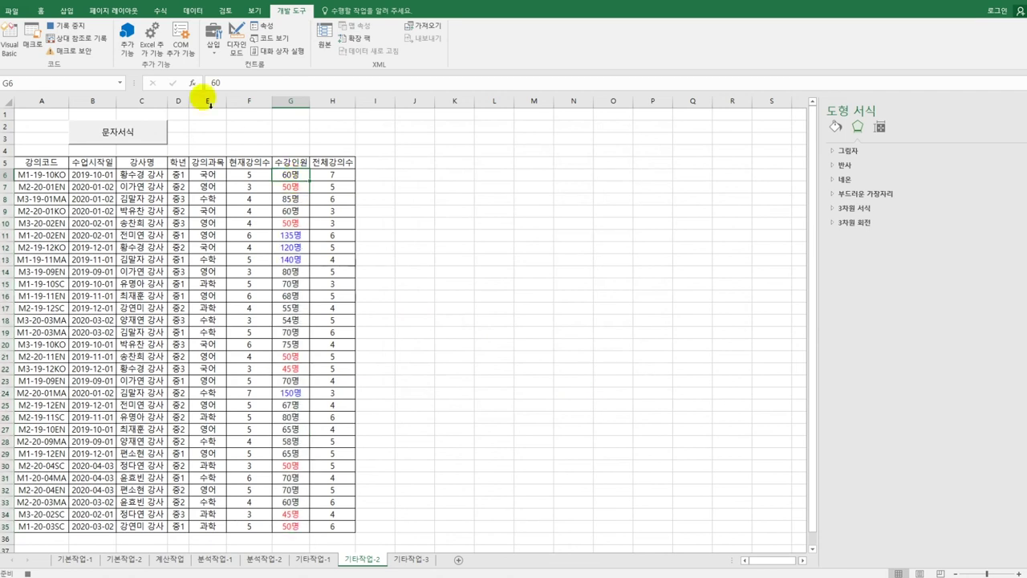
pyautogui.click(48, 27)
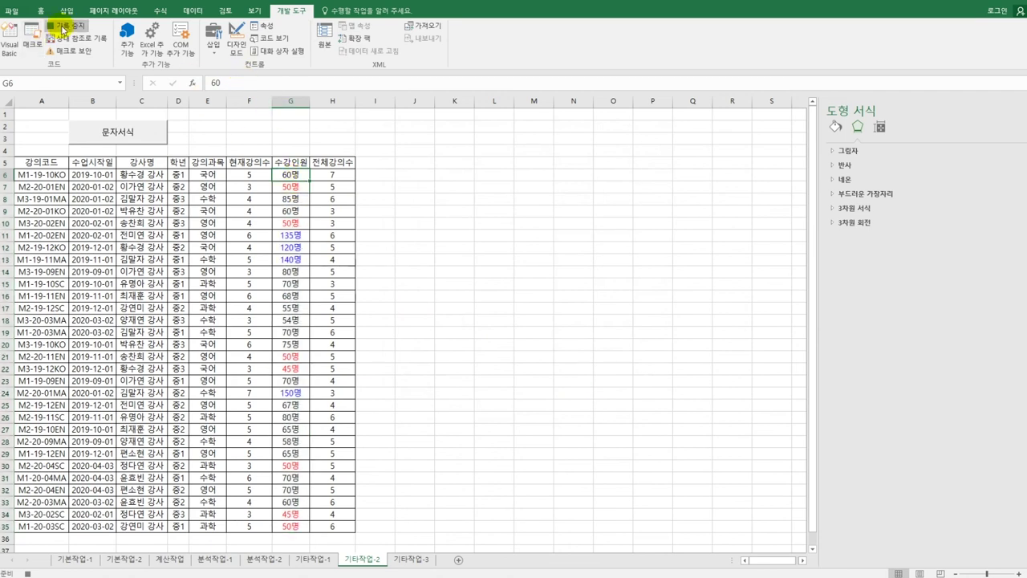
pyautogui.click(441, 252)
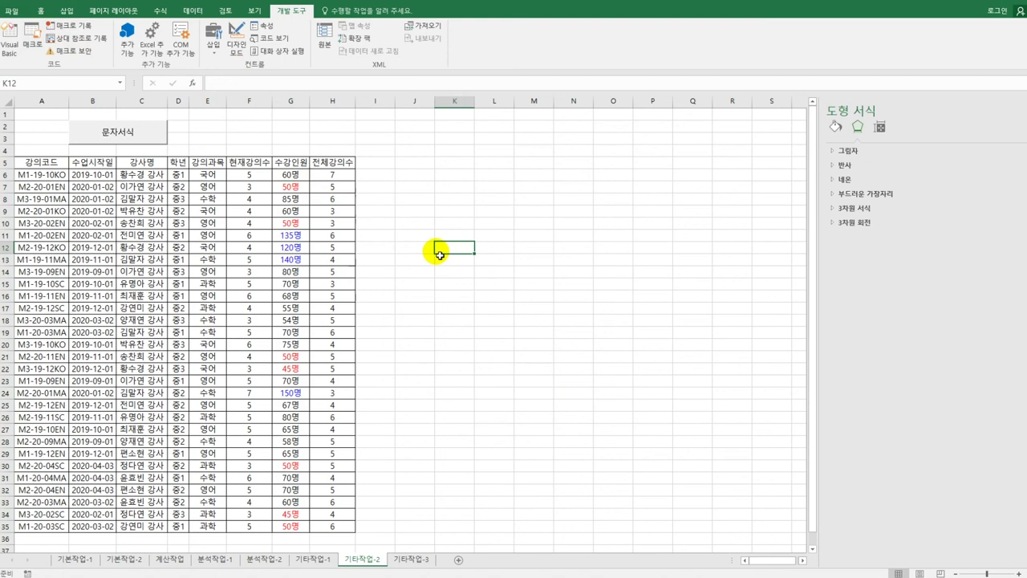
# Insert a form control button over E2:F3, labelled 숫자서식, that runs the 숫자서식 macro
pyautogui.click(213, 44)
pyautogui.click(211, 77)
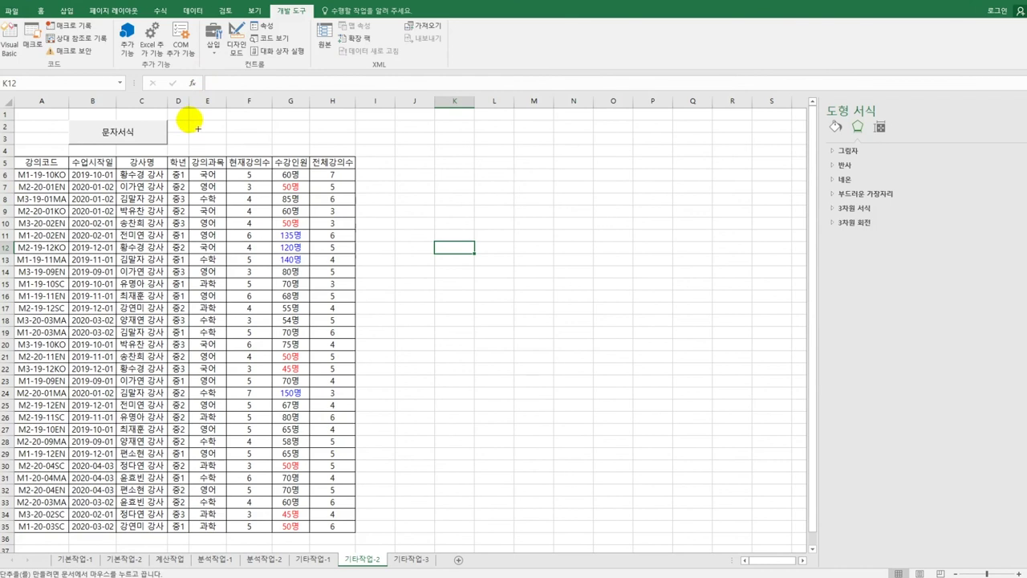
pyautogui.moveTo(198, 128); pyautogui.dragTo(266, 151)
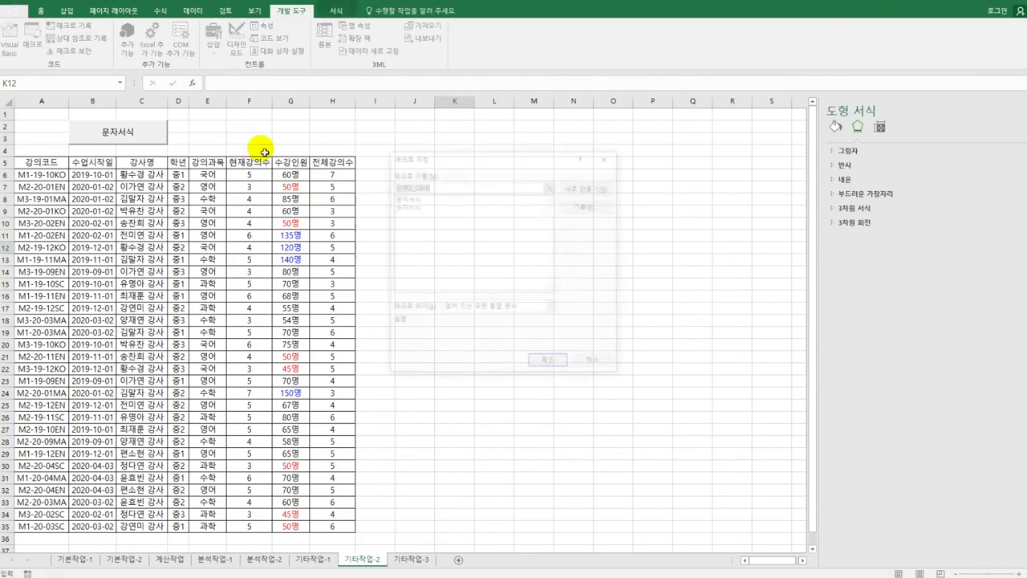
pyautogui.click(433, 207)
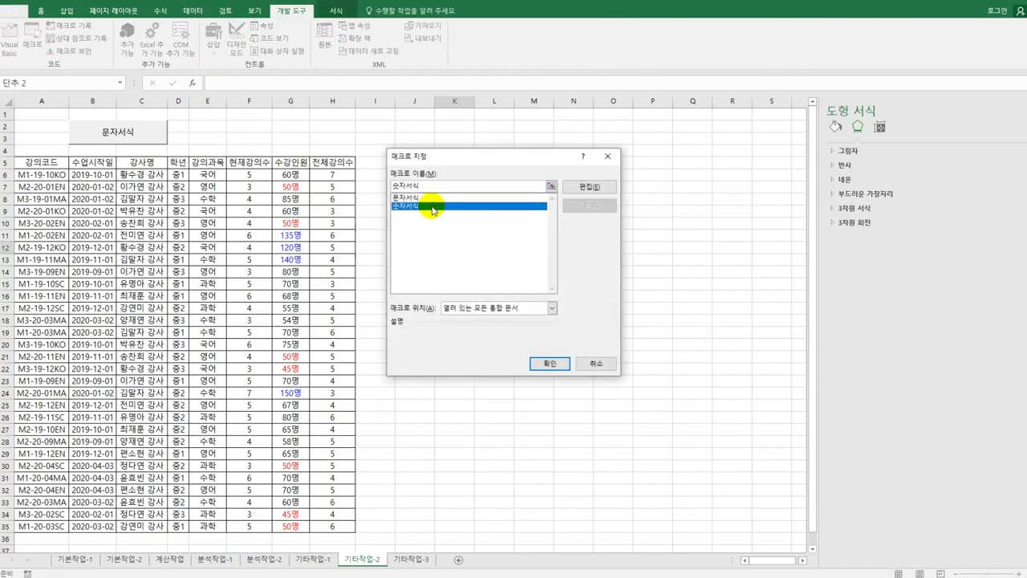
pyautogui.click(549, 365)
pyautogui.write('숫자서식')
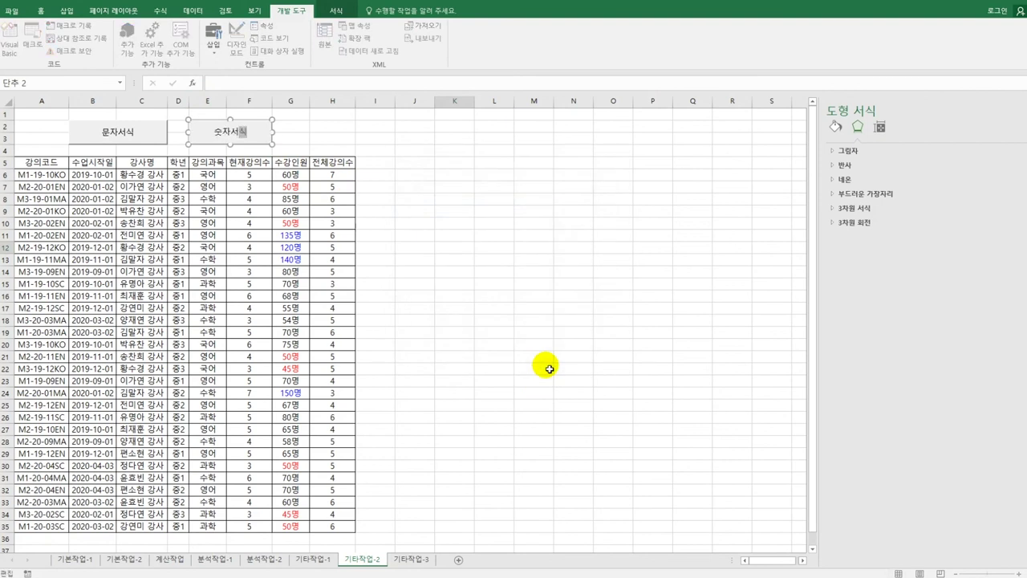
pyautogui.click(548, 369)
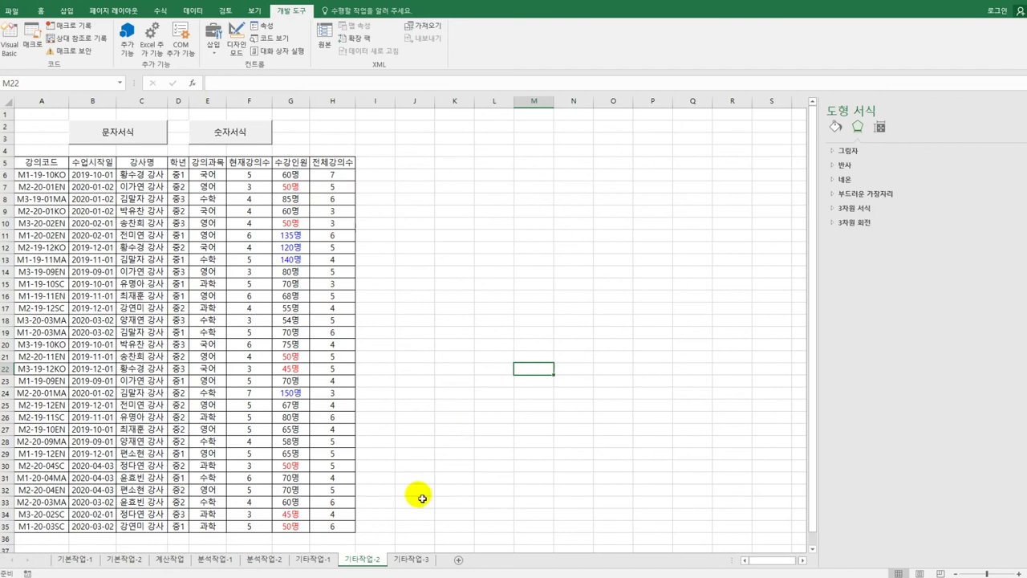
# On the 기타작업-3 sheet, enable design mode and add 수강신청.Show to the 수강신청 button's Click procedure
pyautogui.click(412, 559)
pyautogui.click(545, 407)
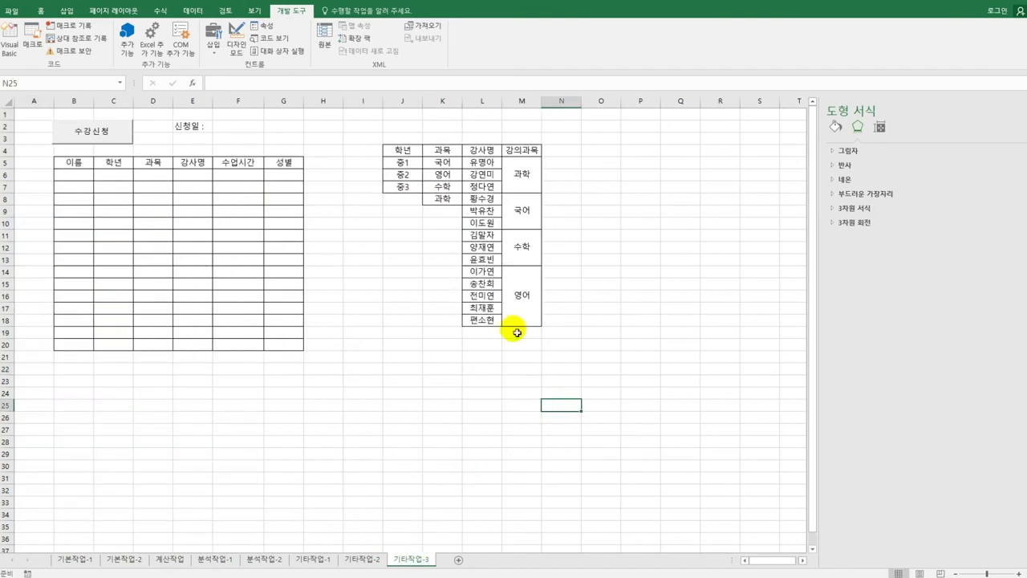
pyautogui.click(236, 40)
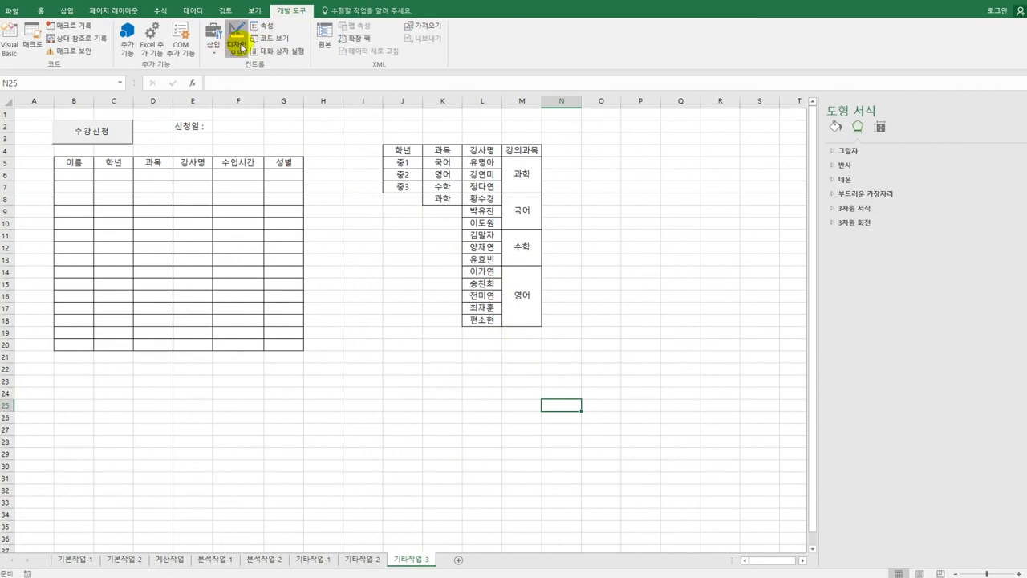
pyautogui.click(118, 138)
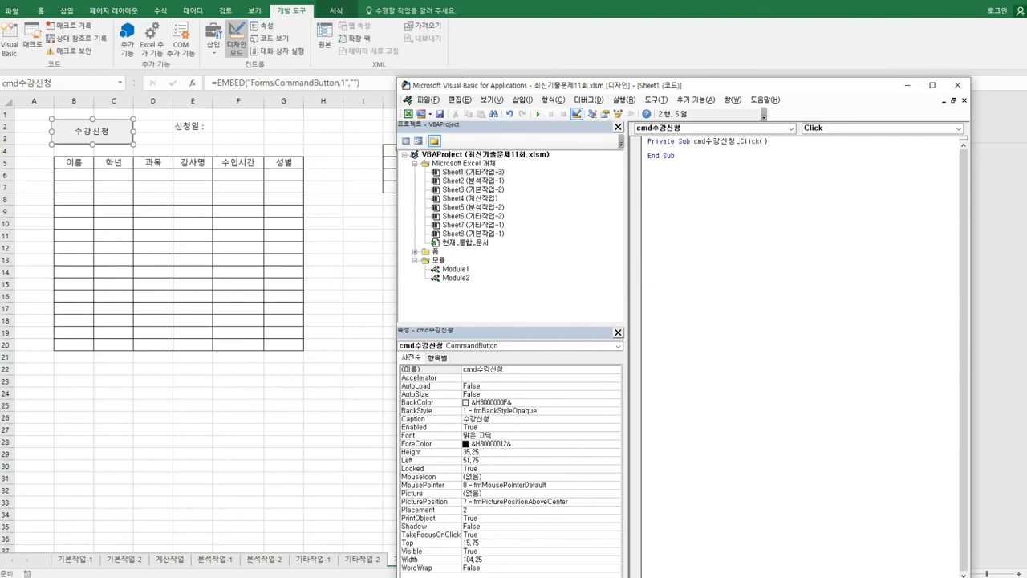
pyautogui.write('ㅅㅜ강신청.sh')
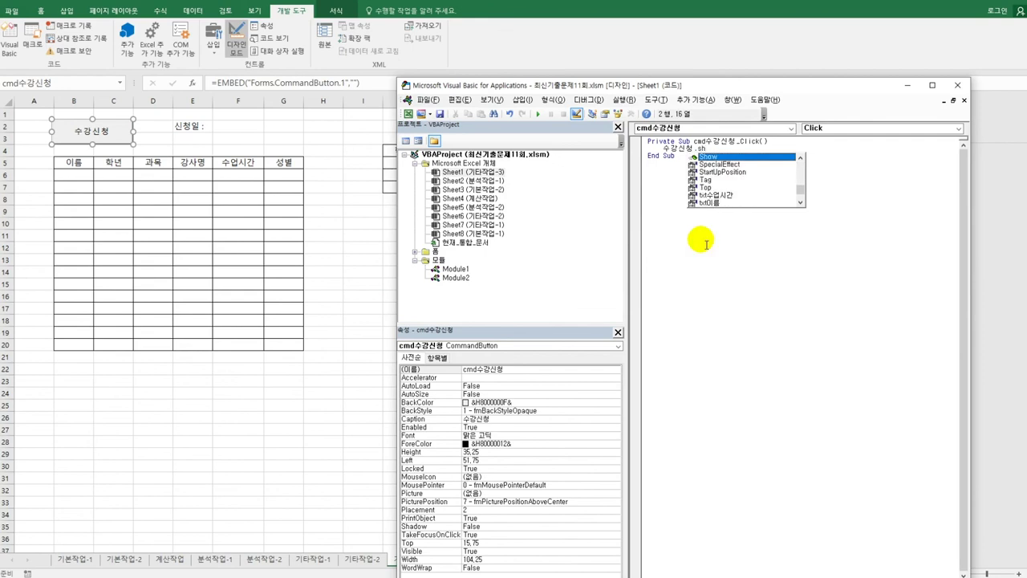
pyautogui.press('Tab')
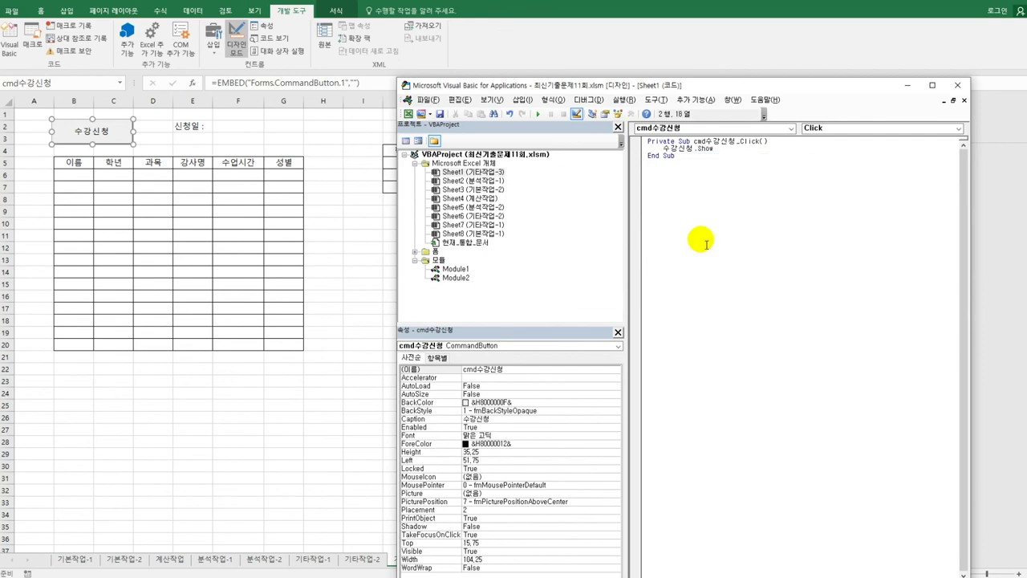
# Open the code of the 수강신청 form and create its UserForm Initialize procedure
pyautogui.doubleClick(433, 252)
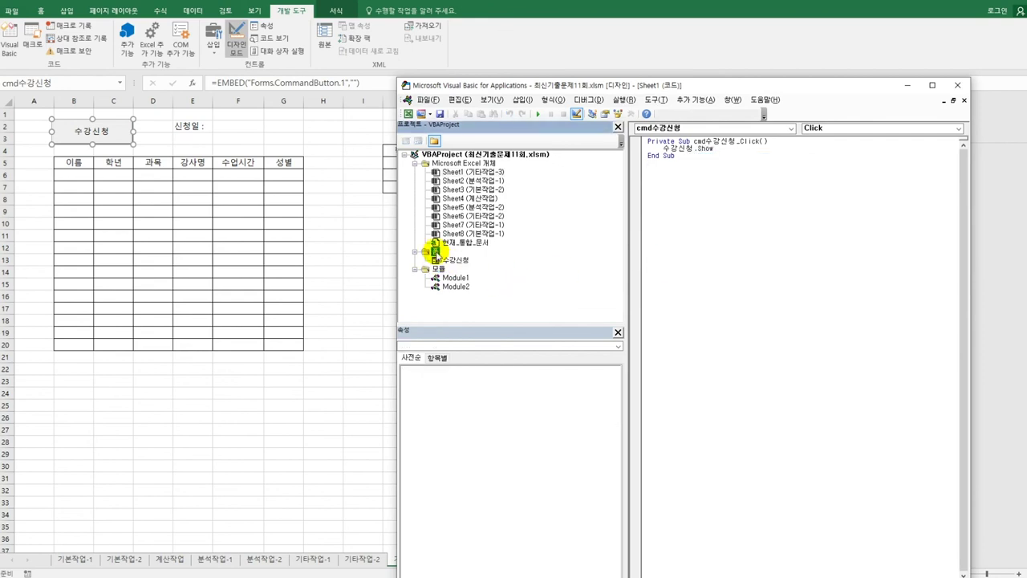
pyautogui.doubleClick(446, 262)
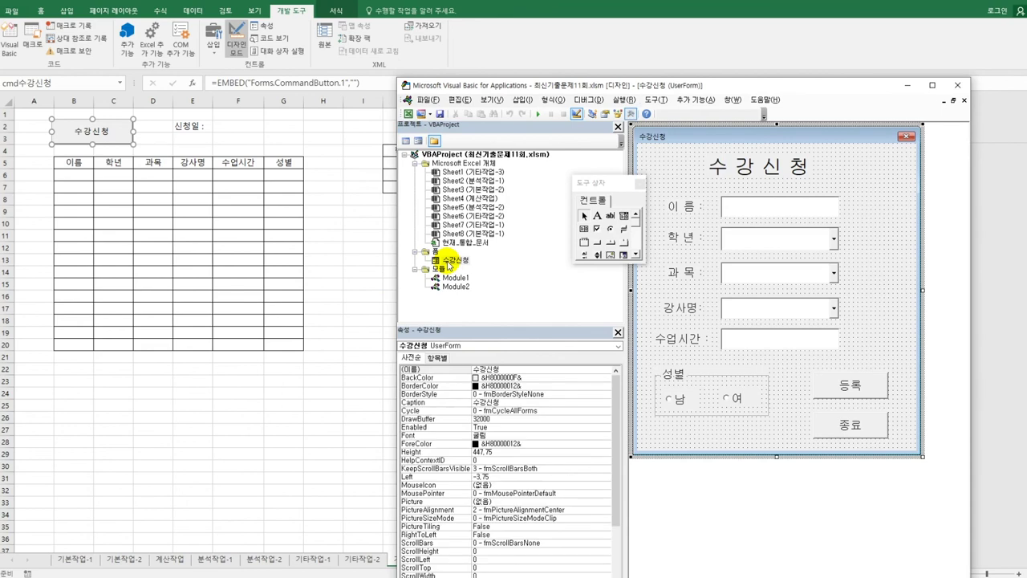
pyautogui.click(407, 141)
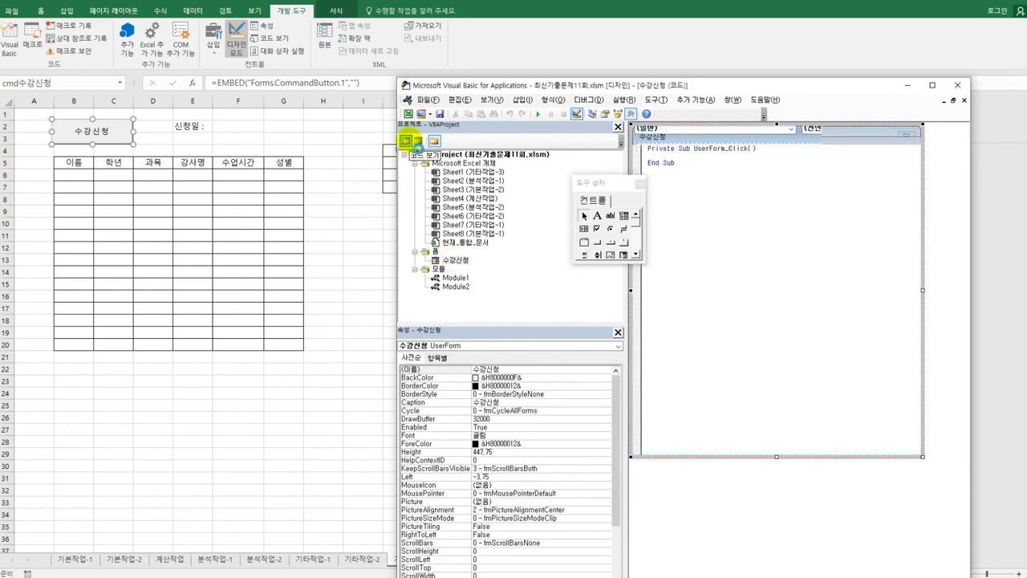
pyautogui.click(834, 128)
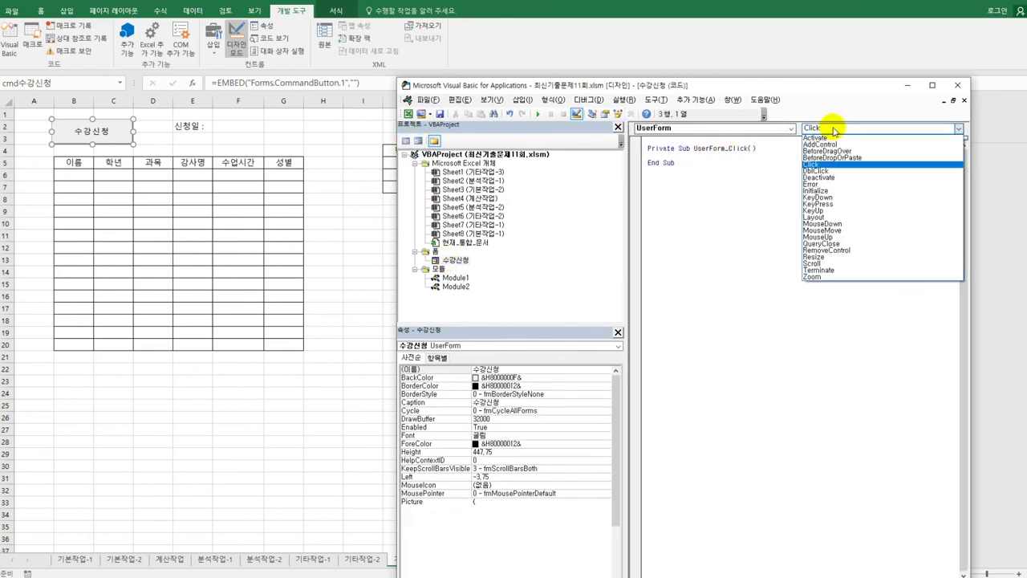
pyautogui.click(831, 191)
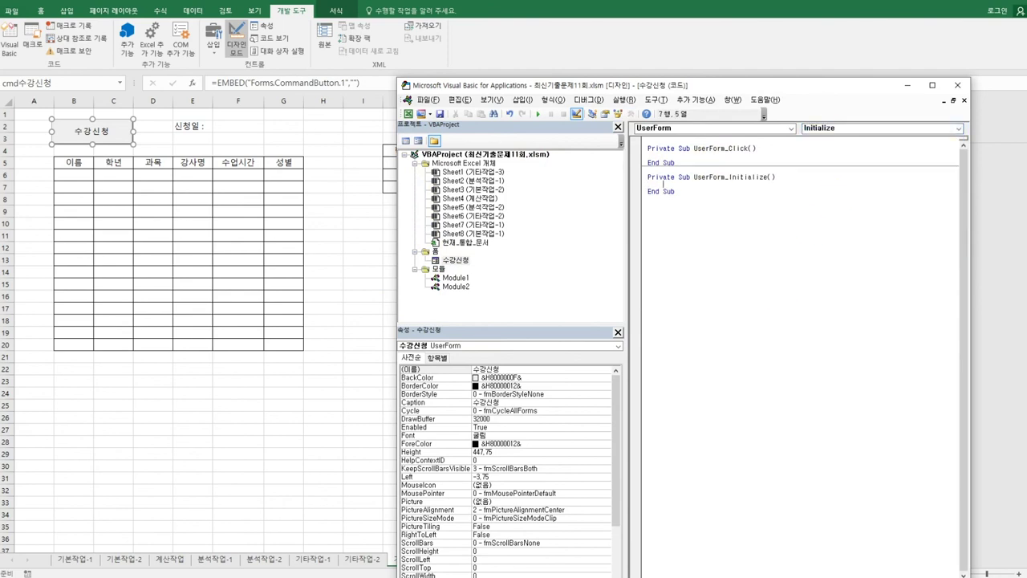
# In the Initialize procedure, set the RowSource of cmb학년 to "J5:J7"
pyautogui.write('cmd학년.row')
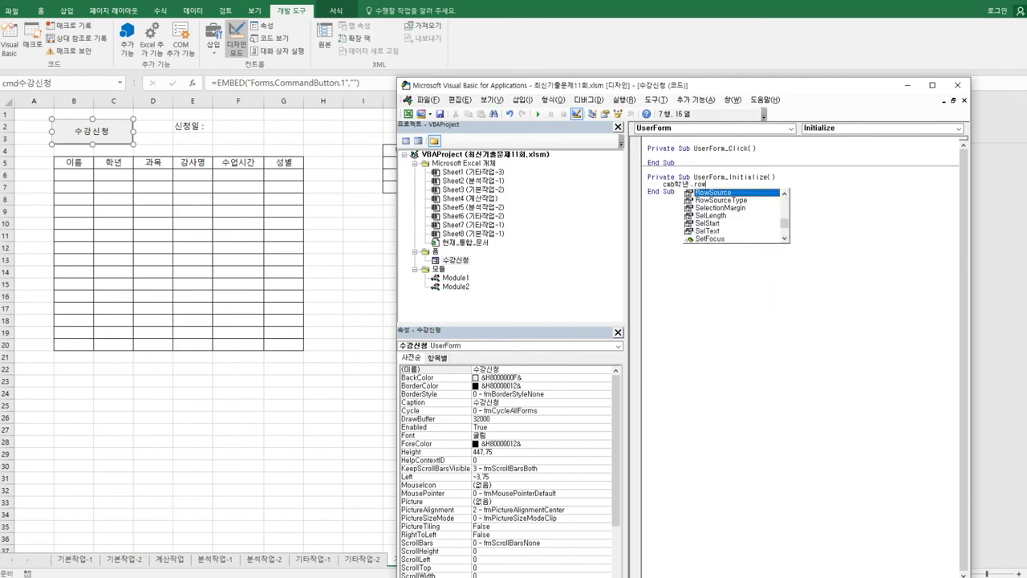
pyautogui.press('Tab')
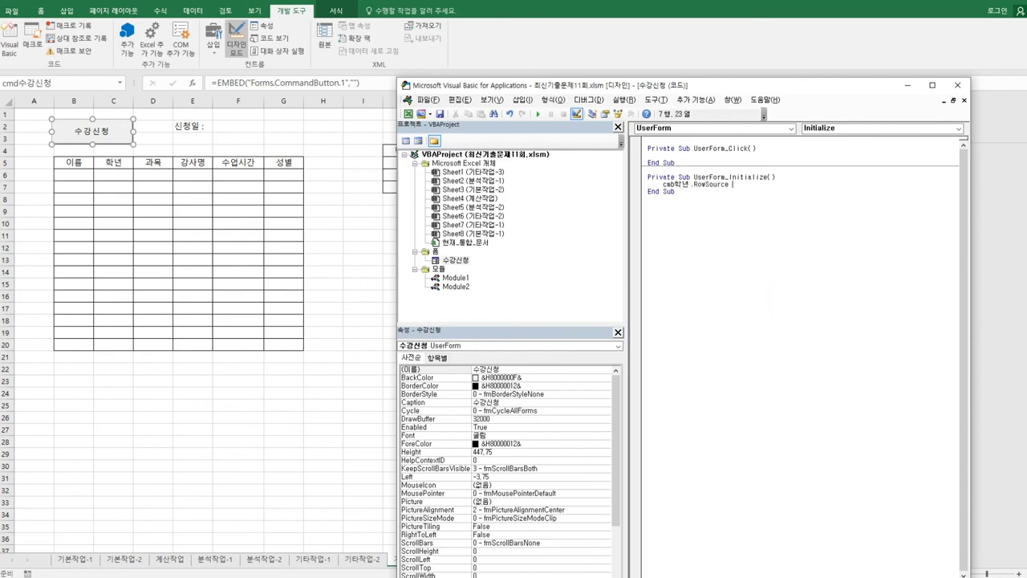
pyautogui.write('= "J5:J7"')
pyautogui.press('Return')
# Set the RowSource of cmb과목 to "K5:K8" and add the line opt남 = True
pyautogui.write('cmb과목.')
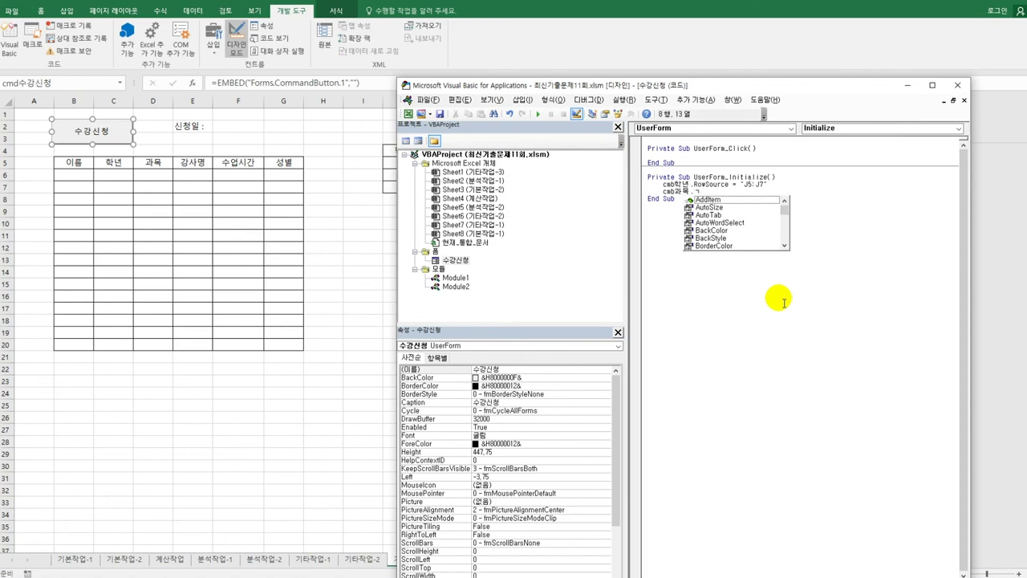
pyautogui.write('RowSource =')
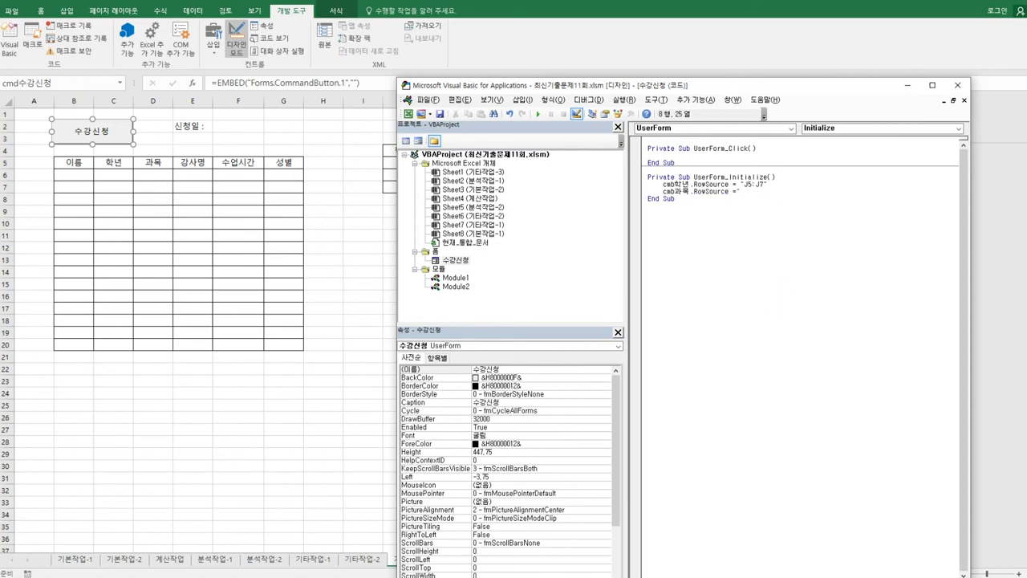
pyautogui.write('"ㅏ')
pyautogui.write('K5:K')
pyautogui.write('8"')
pyautogui.press('Return')
pyautogui.write('opt남 = true')
pyautogui.press('Return')
# Insert a blank line above the first statement of the UserForm Initialize procedure
pyautogui.press('Up')
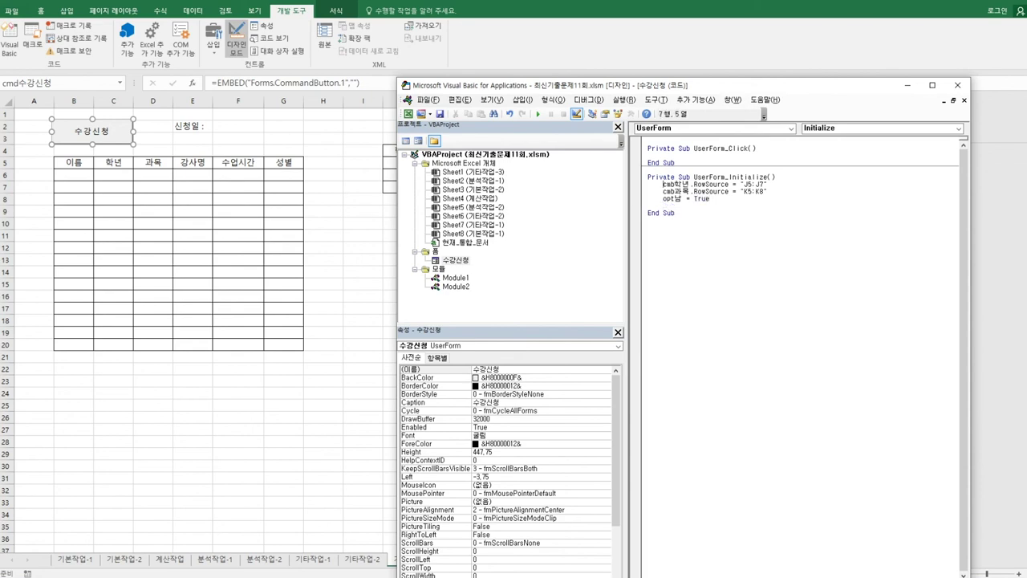
pyautogui.press('Return')
pyautogui.press('Up')
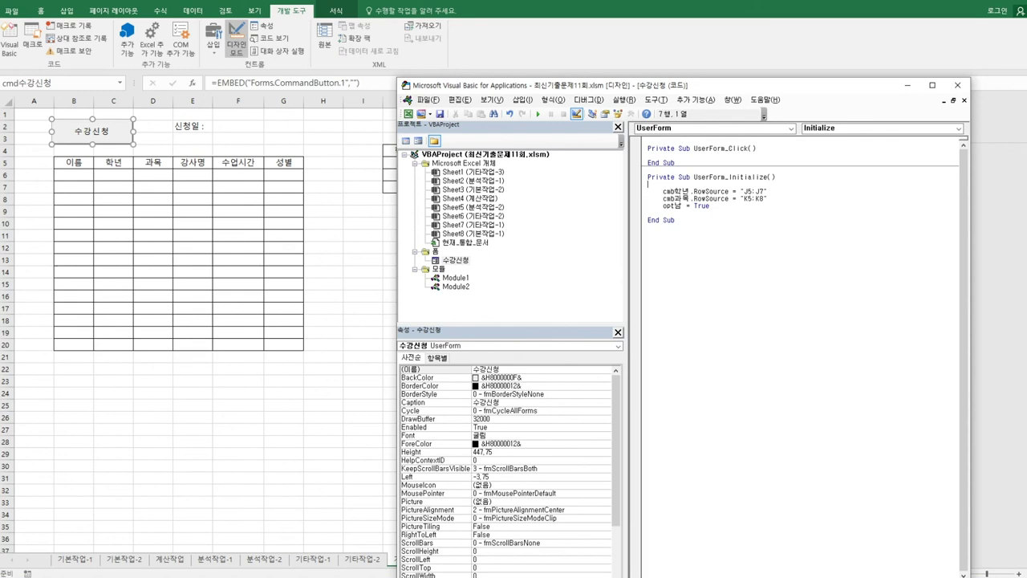
# Open the 수강신청 form's design and create the Change event procedure for the cmb과목 combo box
pyautogui.click(457, 260)
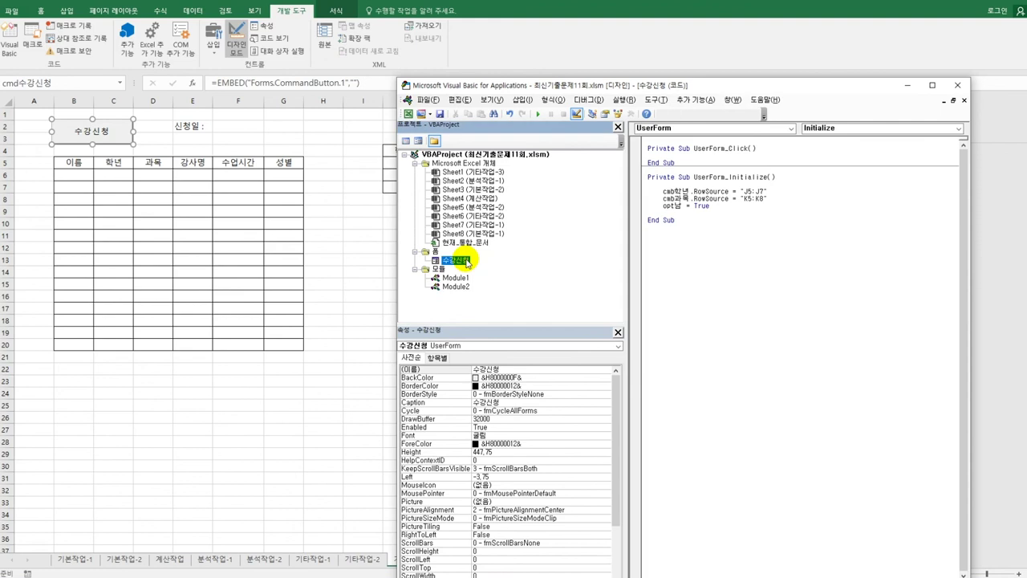
pyautogui.doubleClick(464, 261)
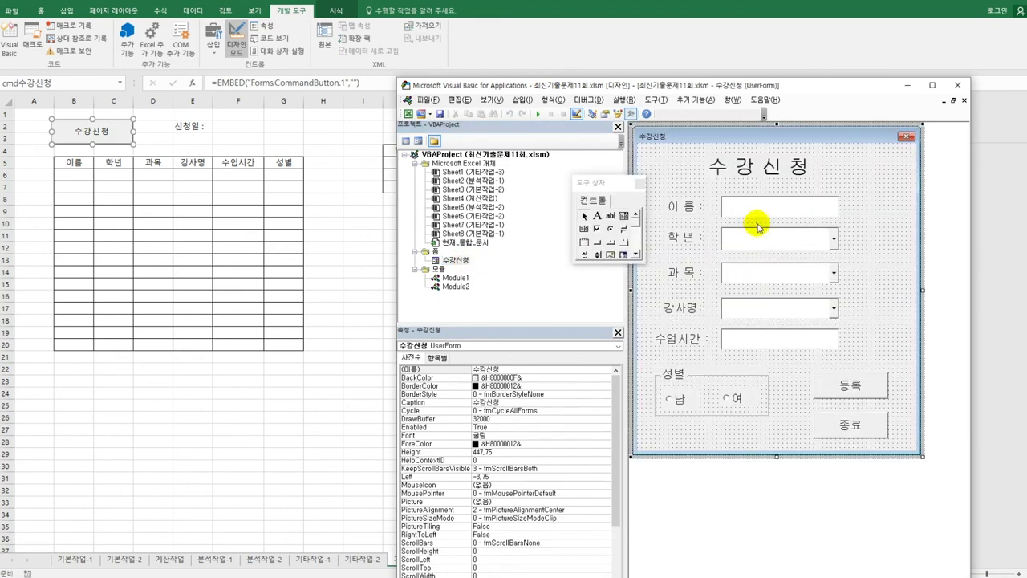
pyautogui.click(775, 281)
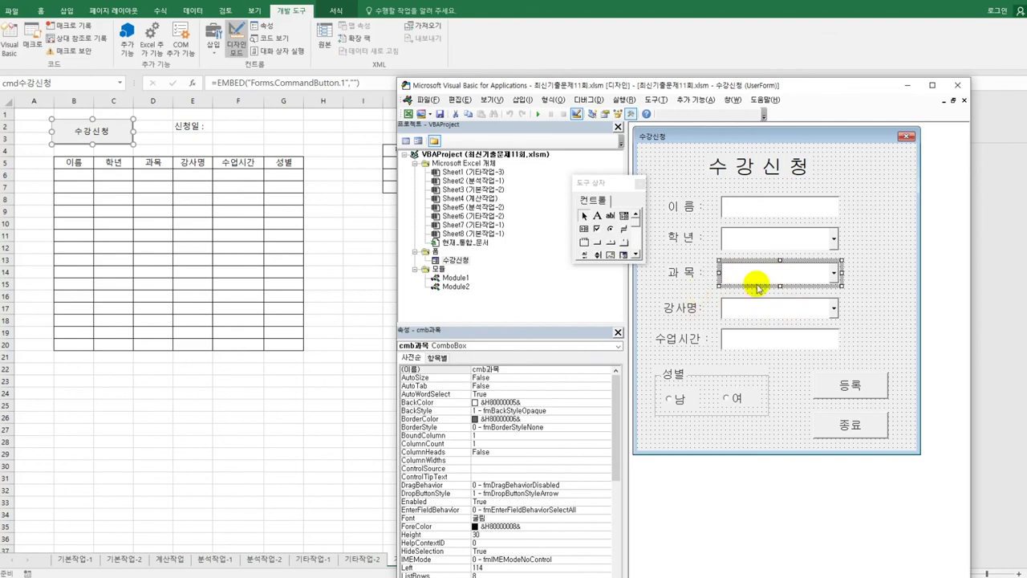
pyautogui.click(407, 141)
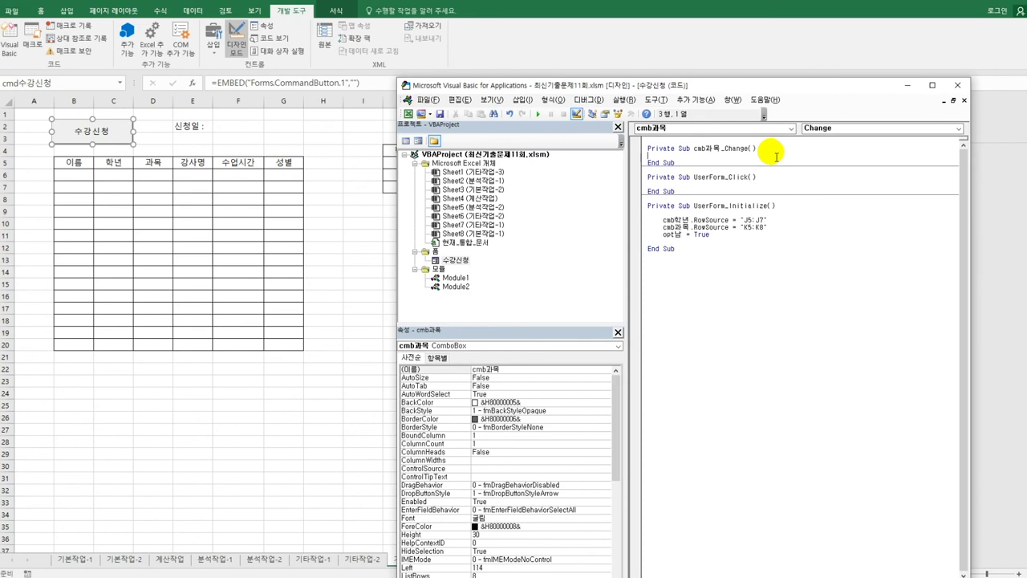
# Begin the cmb과목 Change procedure with an indented Select Case cmb과목 statement below a blank line
pyautogui.press('Return')
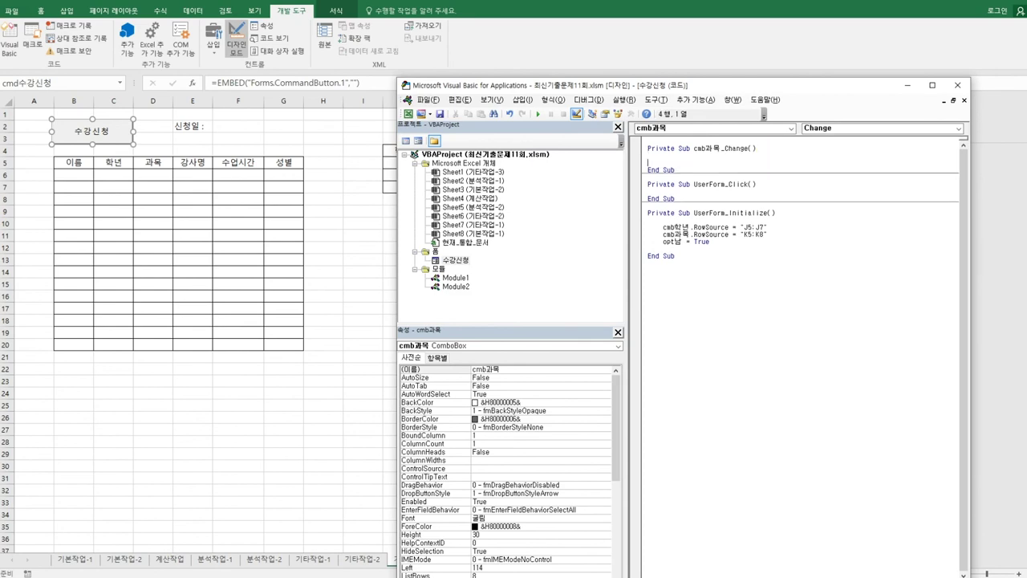
pyautogui.press('Tab')
pyautogui.write('select cas')
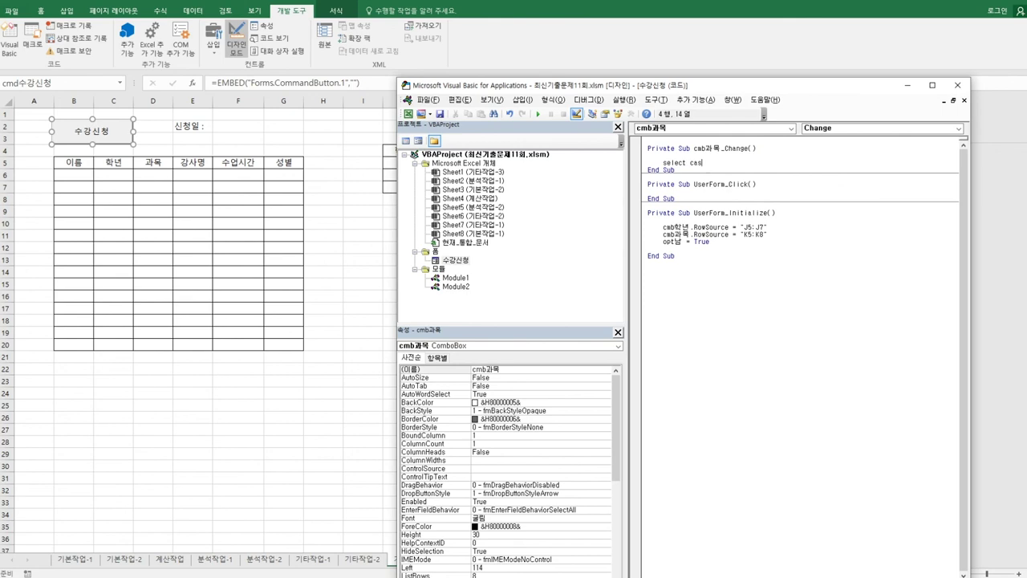
pyautogui.write('e cmb과목')
pyautogui.press('Return')
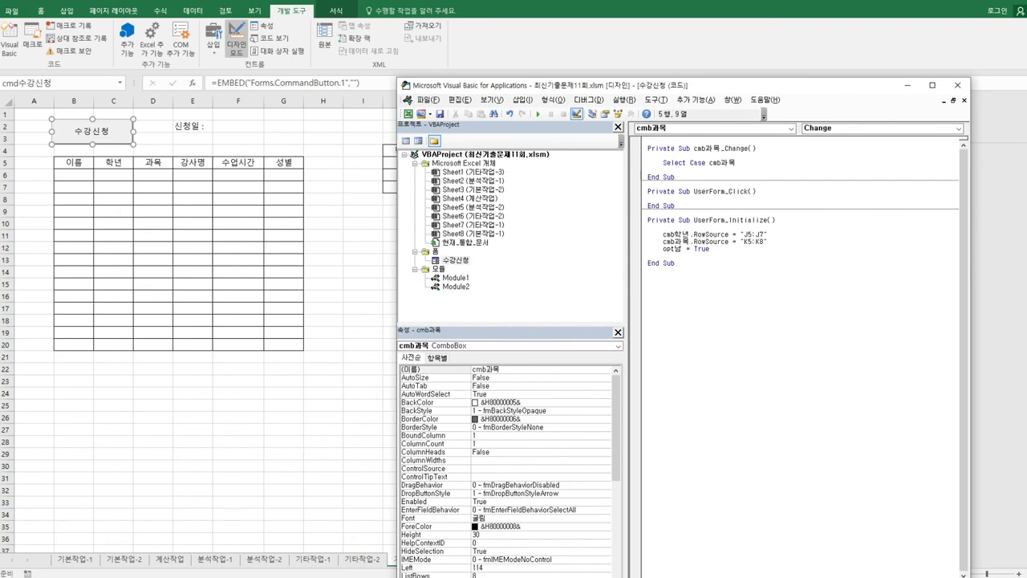
# Add the branch Case "과학" that sets cmb강사명.RowSource to "L5:L7"
pyautogui.write('case')
pyautogui.write(' "')
pyautogui.write('ㄱ')
pyautogui.write('학"')
pyautogui.press('Return')
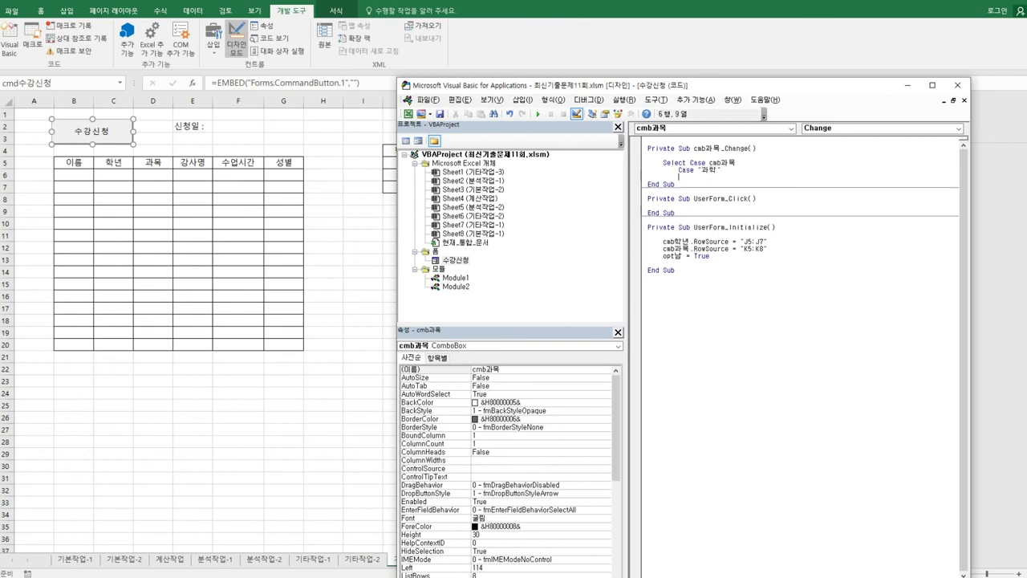
pyautogui.press('Tab')
pyautogui.write('cmb강사명.RowSource')
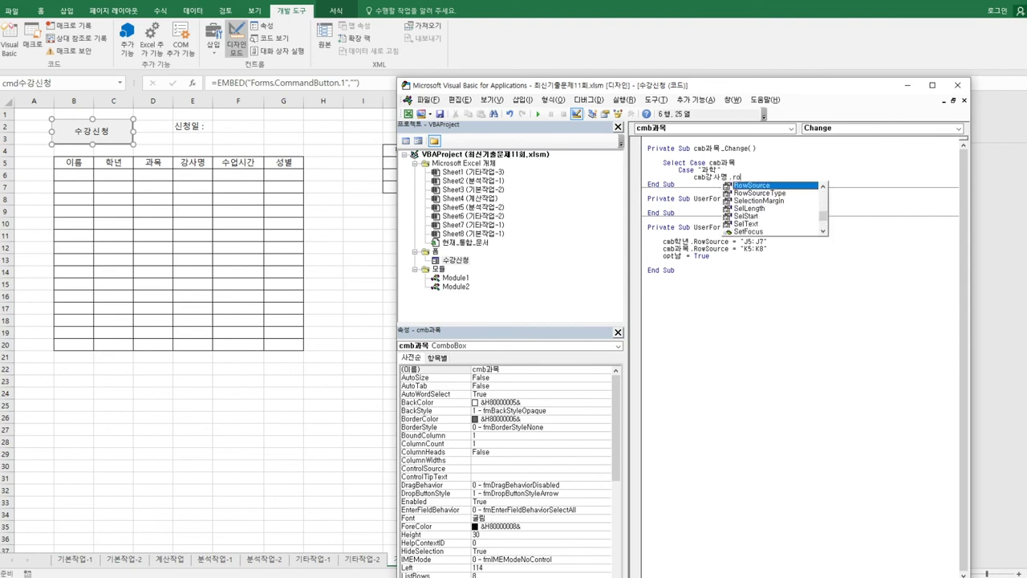
pyautogui.write(' = "')
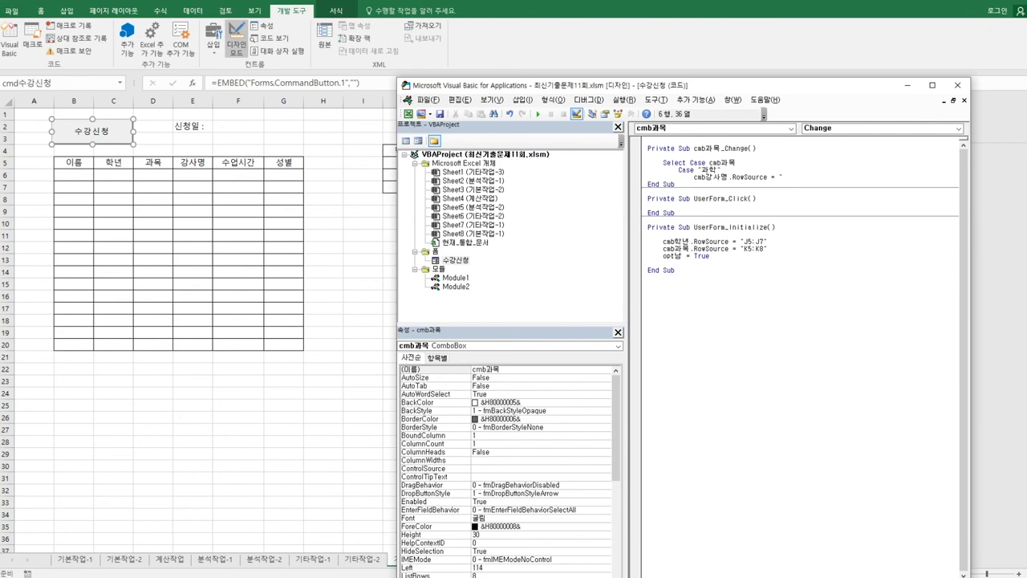
pyautogui.write('L5:L7')
pyautogui.press('Return')
# Duplicate the two lines of the "과학" branch directly below the original
pyautogui.press('Home')
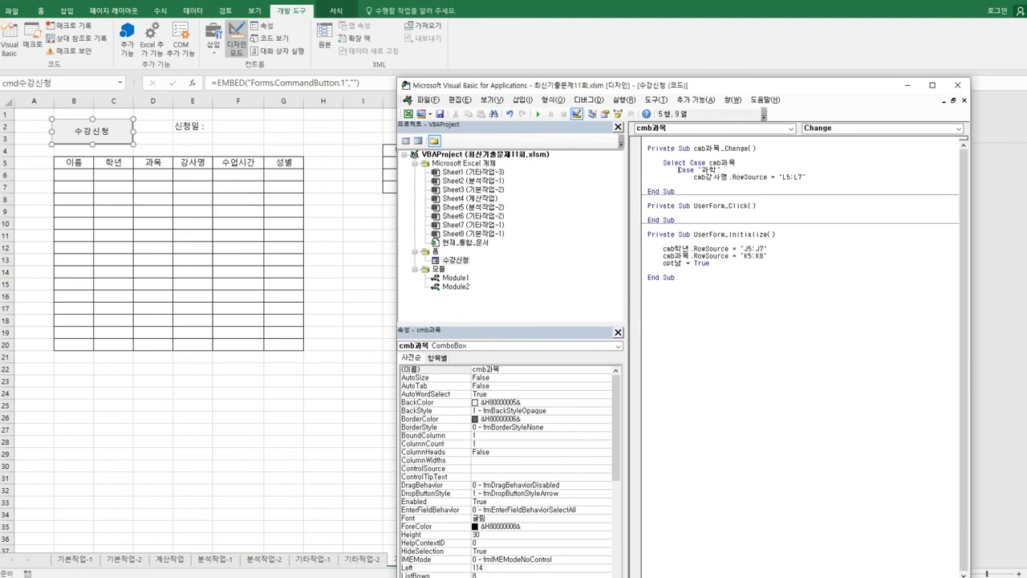
pyautogui.hotkey('shift', 'End')
pyautogui.hotkey('shift', 'Down')
pyautogui.hotkey('shift', 'End')
pyautogui.hotkey('ctrl', 'c')
pyautogui.press('Down')
pyautogui.hotkey('ctrl', 'v')
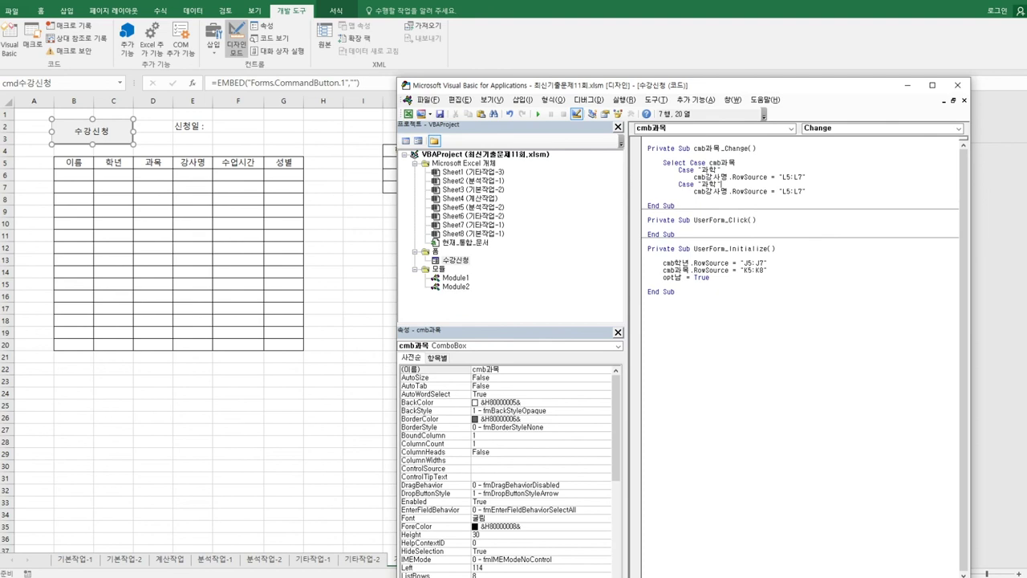
# Change the duplicated branch to Case "국어" with the cmb강사명 RowSource "L8:L10"
pyautogui.press('Left')
pyautogui.press('Left')
pyautogui.hotkey('shift', 'Right')
pyautogui.hotkey('shift', 'Right')
pyautogui.hotkey('shift', 'Left')
pyautogui.write('국어')
pyautogui.press('Down')
pyautogui.press('End')
pyautogui.hotkey('shift', 'Right')
pyautogui.write('8:L10')
# Paste another copy of the branch below "국어" and change its case value to "수학"
pyautogui.press('Return')
pyautogui.hotkey('ctrl', 'v')
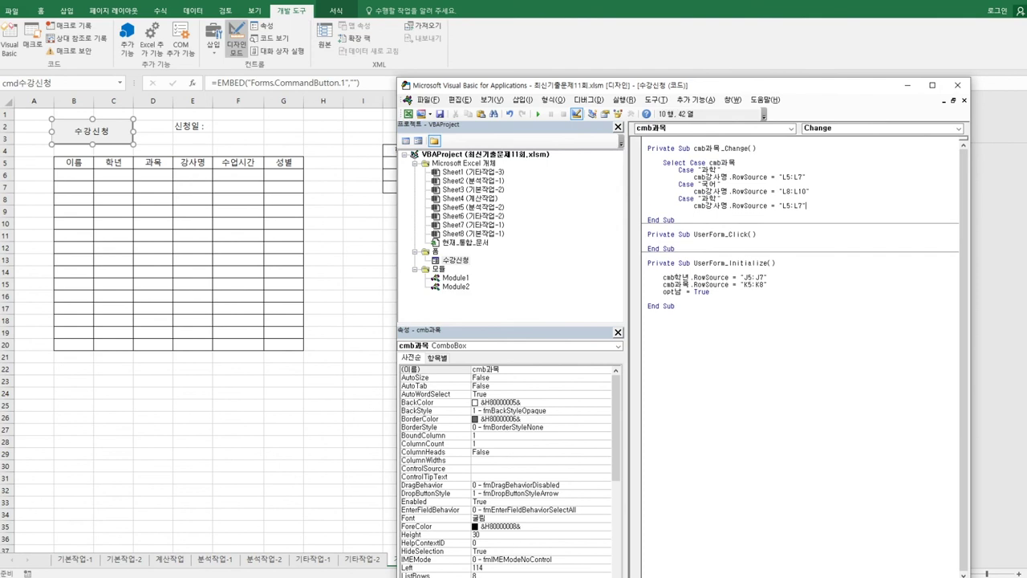
pyautogui.click(709, 198)
pyautogui.hotkey('shift', 'Right')
pyautogui.hotkey('shift', 'Right')
pyautogui.write('수학')
pyautogui.press('Down')
pyautogui.press('Down')
pyautogui.click(806, 206)
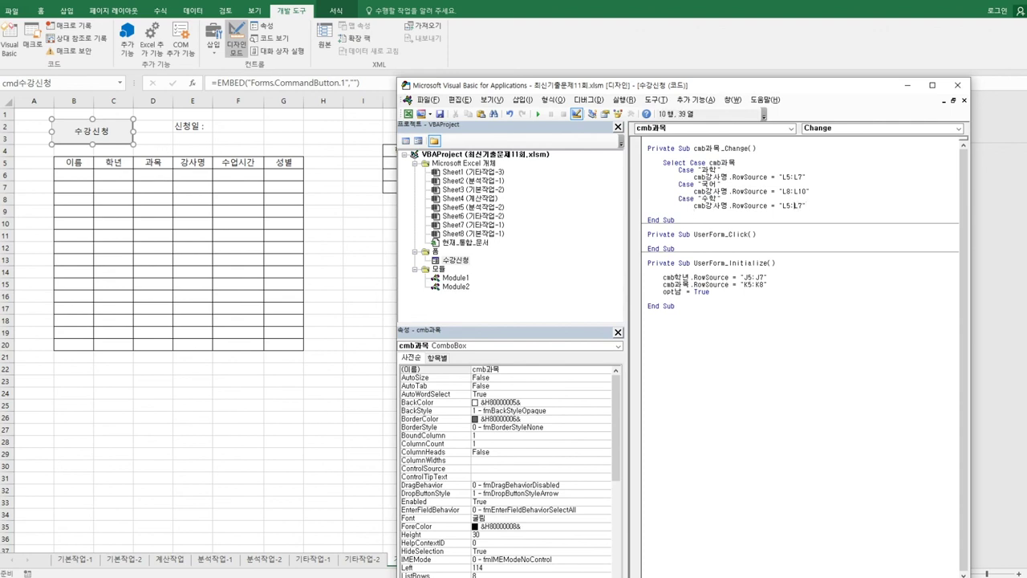